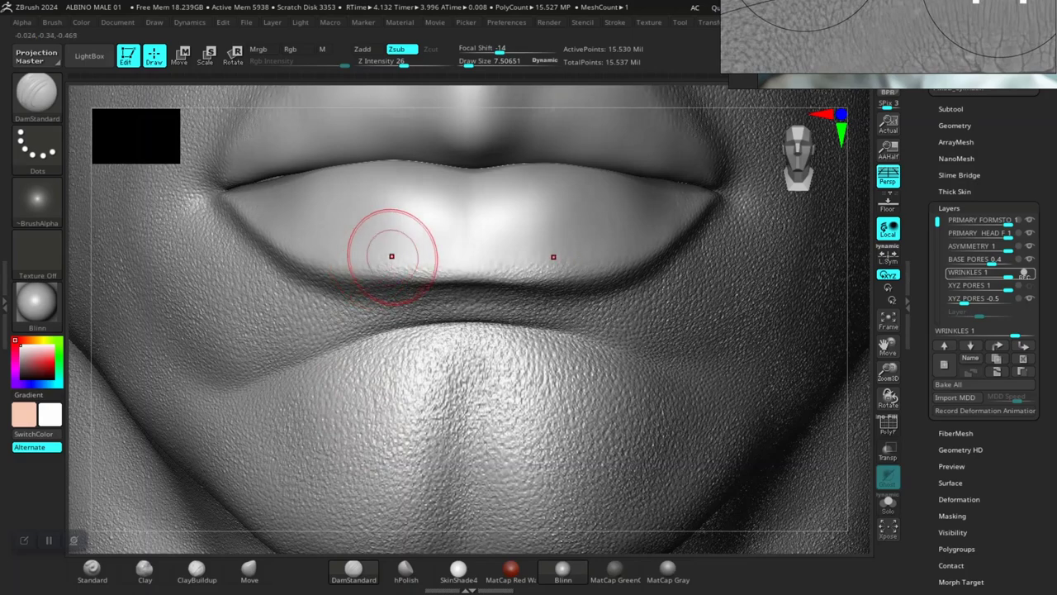
- Carve fine wrinkle strokes along the crease below the lower lip and on the chin with DamStandard at draw size 1
{"action": "key", "text": "bracketleft"}
{"action": "key", "text": "bracketleft"}
{"action": "key", "text": "bracketleft"}
{"action": "key", "text": "bracketleft"}
{"action": "key", "text": "bracketleft"}
{"action": "key", "text": "bracketleft"}
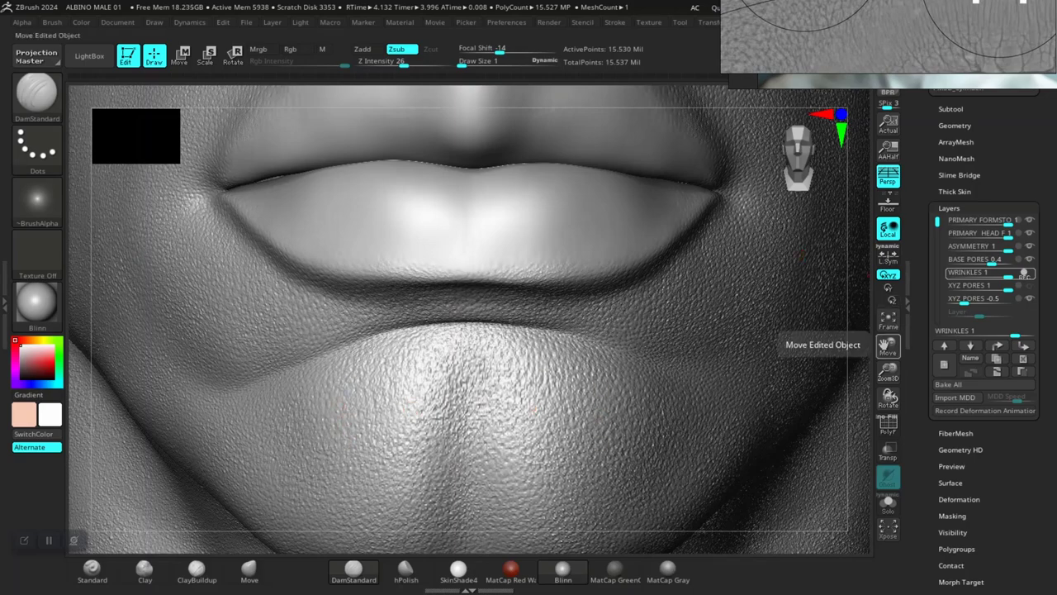
{"action": "left_click_drag", "start_coordinate": [887, 372], "coordinate": [888, 327]}
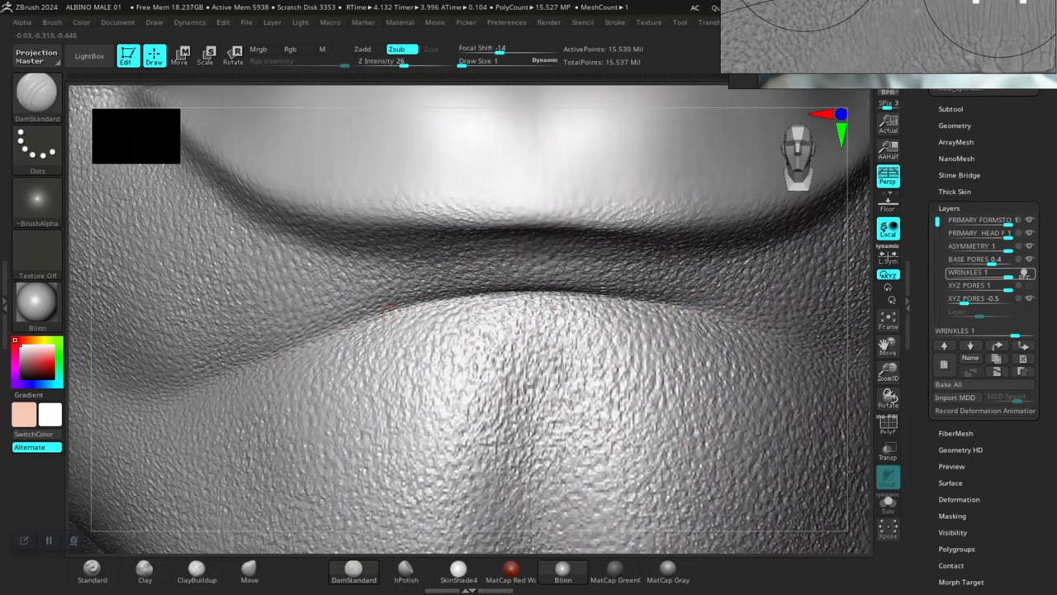
{"action": "left_click_drag", "start_coordinate": [388, 312], "coordinate": [356, 241]}
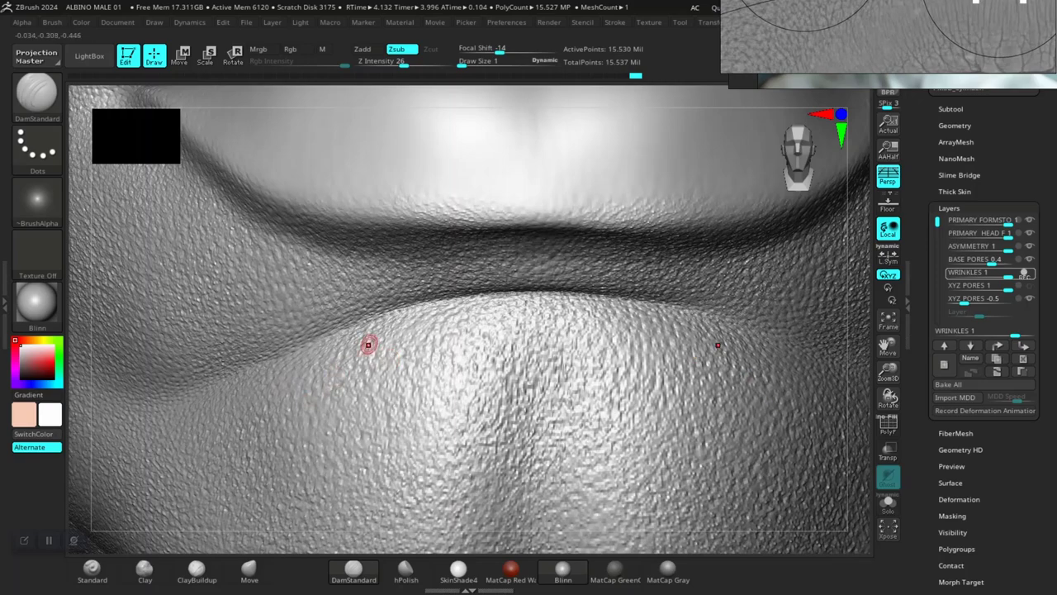
{"action": "key", "text": "ctrl"}
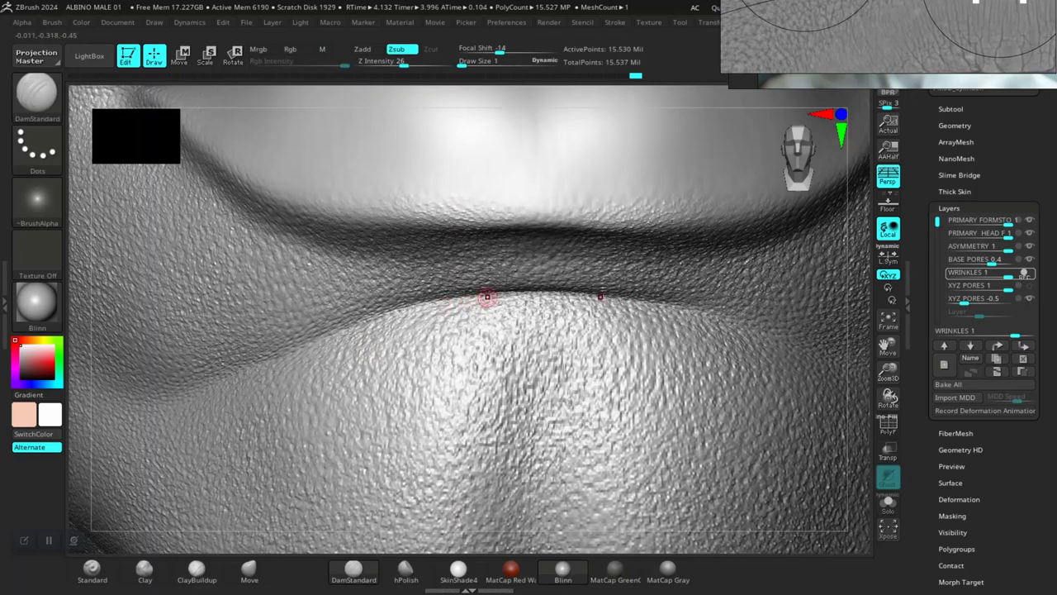
{"action": "left_click_drag", "start_coordinate": [517, 297], "coordinate": [421, 317]}
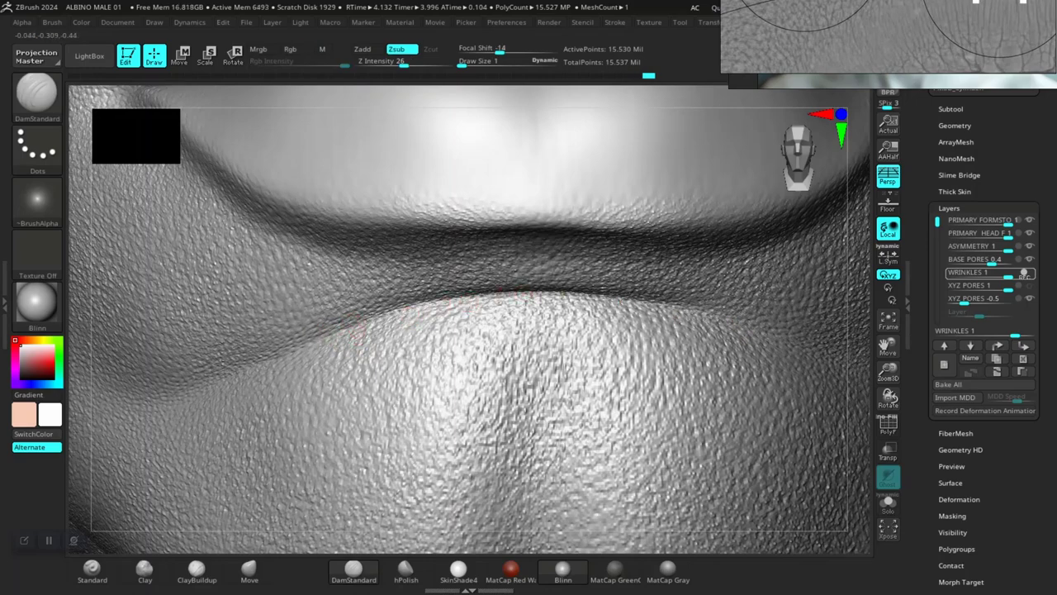
{"action": "left_click_drag", "start_coordinate": [297, 348], "coordinate": [266, 370]}
{"action": "left_click_drag", "start_coordinate": [531, 474], "coordinate": [533, 454]}
- Examine the bust as a whole and the skin detail around the chin, cheek, nose and mouth from several angles
{"action": "key", "text": "f"}
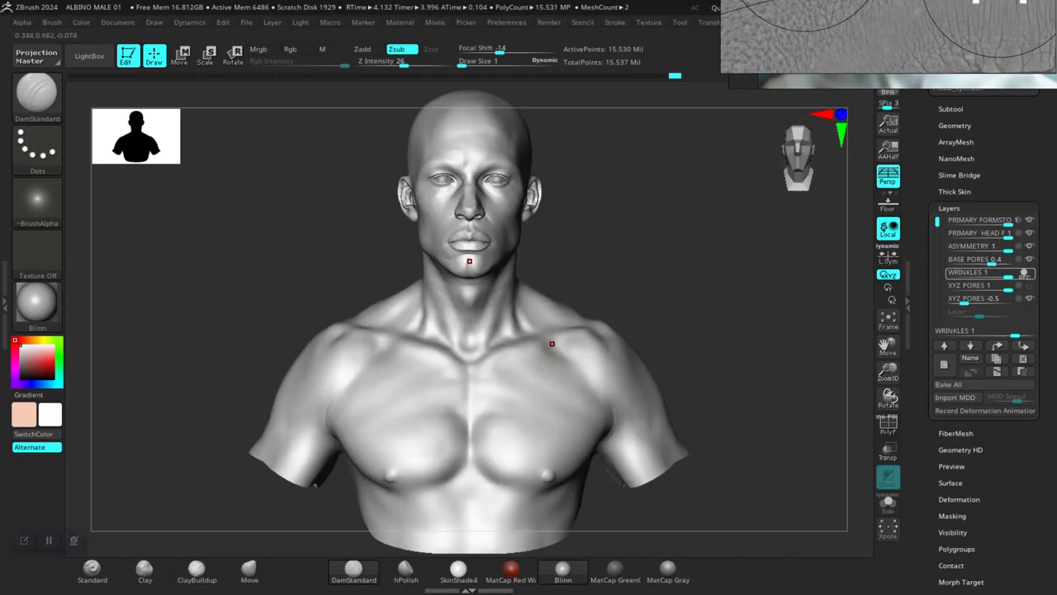
{"action": "mouse_move", "coordinate": [603, 272]}
{"action": "left_mouse_down", "text": "alt"}
{"action": "mouse_move", "coordinate": [610, 512]}
{"action": "mouse_move", "coordinate": [608, 419]}
{"action": "mouse_move", "coordinate": [570, 463]}
{"action": "mouse_move", "coordinate": [570, 372]}
{"action": "left_mouse_up", "text": "alt"}
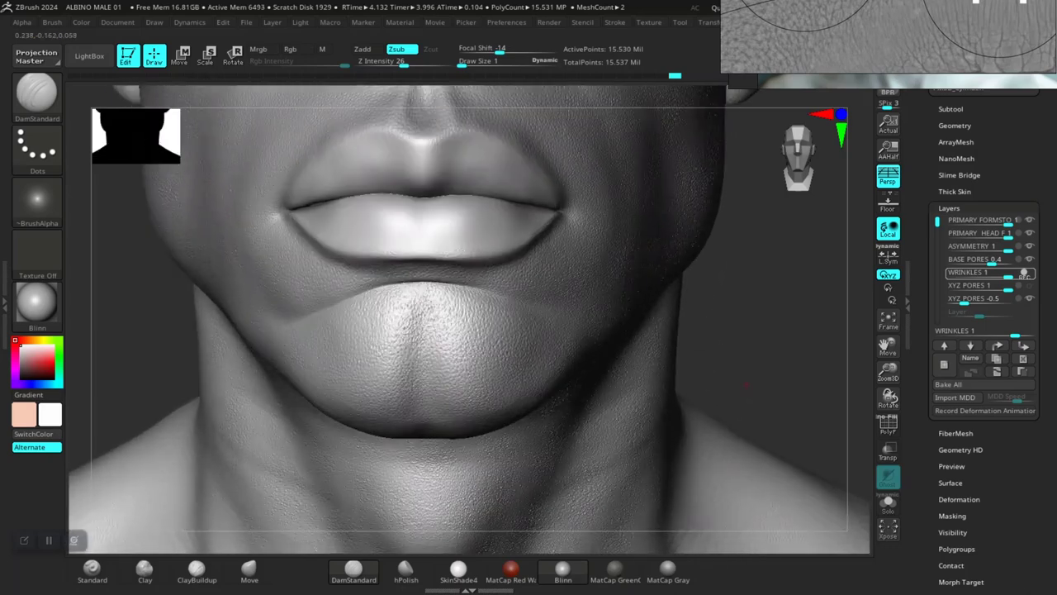
{"action": "left_click_drag", "start_coordinate": [702, 331], "coordinate": [520, 429], "text": "alt"}
{"action": "mouse_move", "coordinate": [743, 321]}
{"action": "left_mouse_down"}
{"action": "mouse_move", "coordinate": [682, 319]}
{"action": "mouse_move", "coordinate": [673, 239]}
{"action": "left_mouse_up"}
{"action": "left_click_drag", "start_coordinate": [686, 330], "coordinate": [773, 514]}
{"action": "left_click_drag", "start_coordinate": [730, 395], "coordinate": [801, 400]}
{"action": "left_click_drag", "start_coordinate": [834, 291], "coordinate": [830, 465], "text": "alt"}
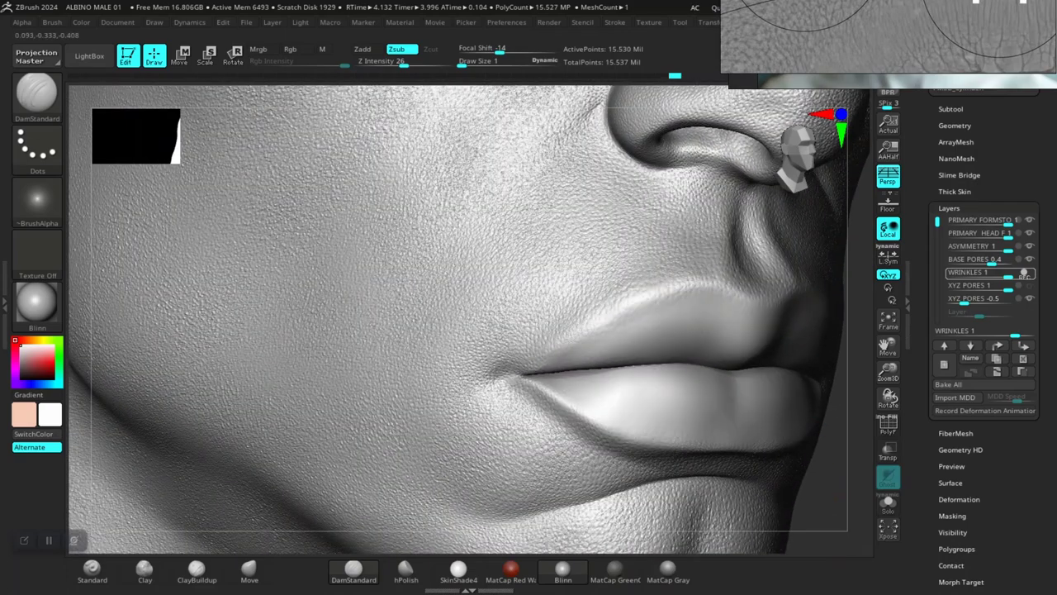
{"action": "left_click_drag", "start_coordinate": [841, 364], "coordinate": [621, 545], "text": "alt"}
{"action": "left_click_drag", "start_coordinate": [777, 479], "coordinate": [832, 314], "text": "alt"}
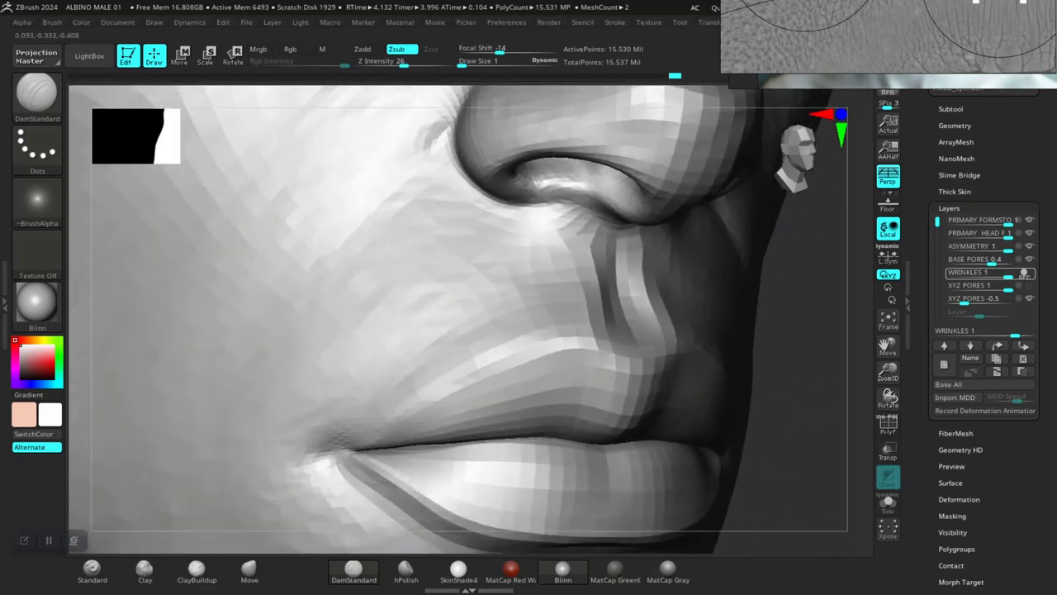
{"action": "left_click_drag", "start_coordinate": [762, 507], "coordinate": [809, 439], "text": "alt"}
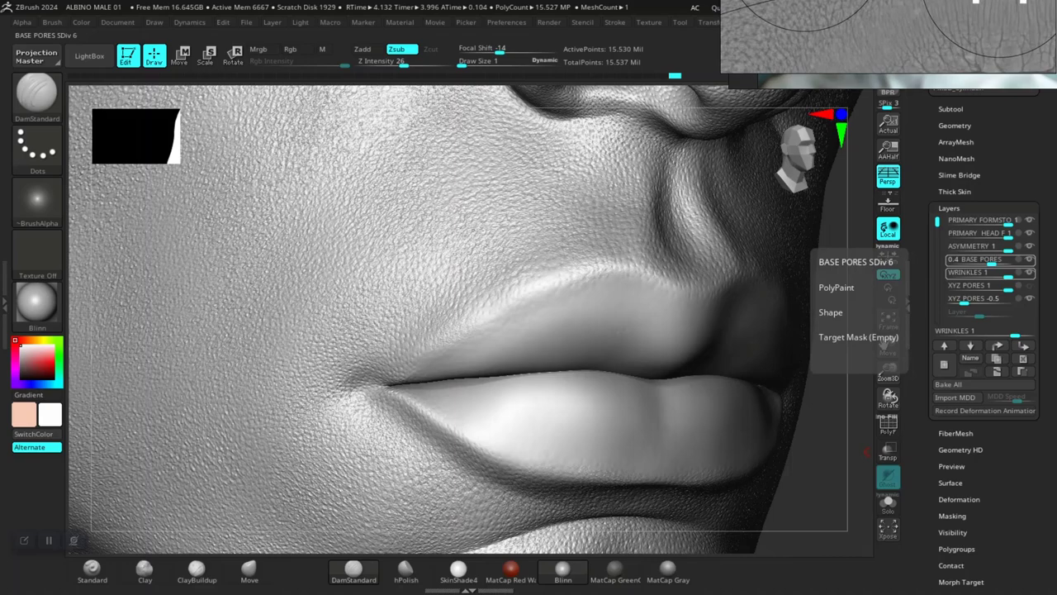
- Duplicate the BASE PORES layer and set the upper copy's intensity to about -0.18
{"action": "left_click", "coordinate": [1030, 260]}
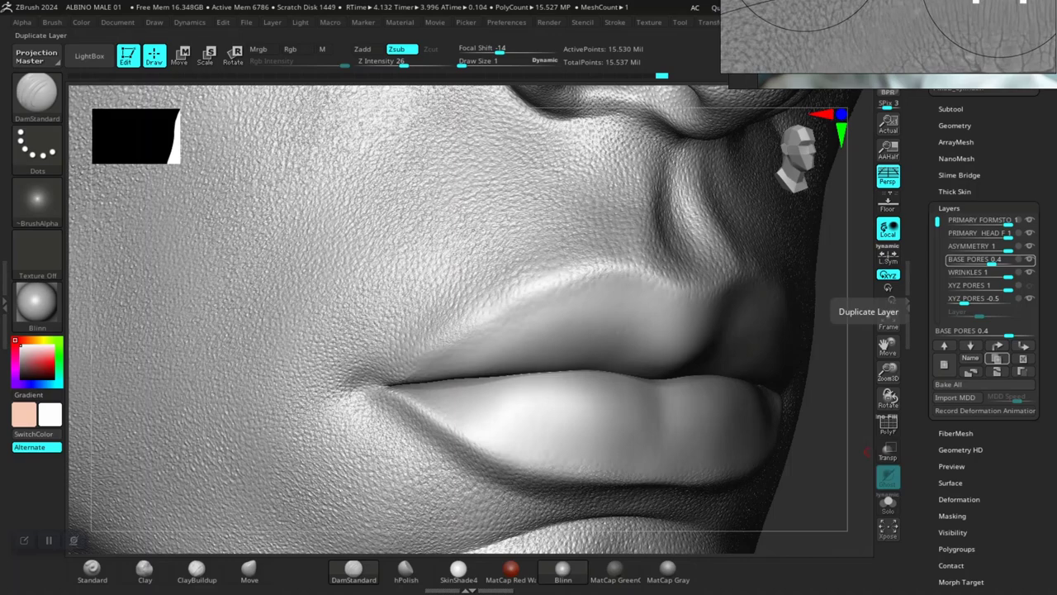
{"action": "left_click", "coordinate": [997, 359]}
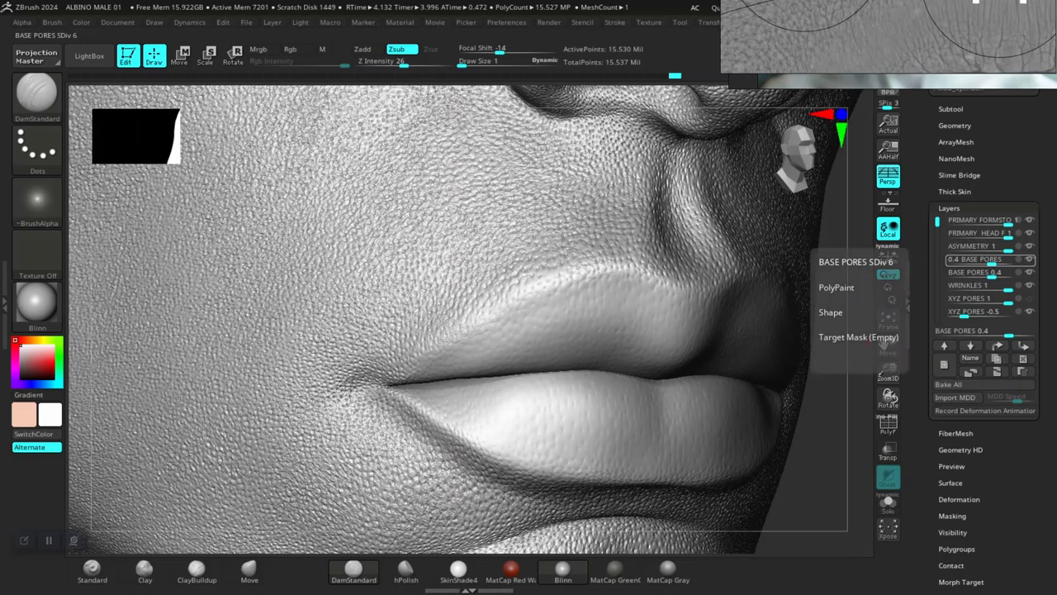
{"action": "left_click", "coordinate": [973, 260]}
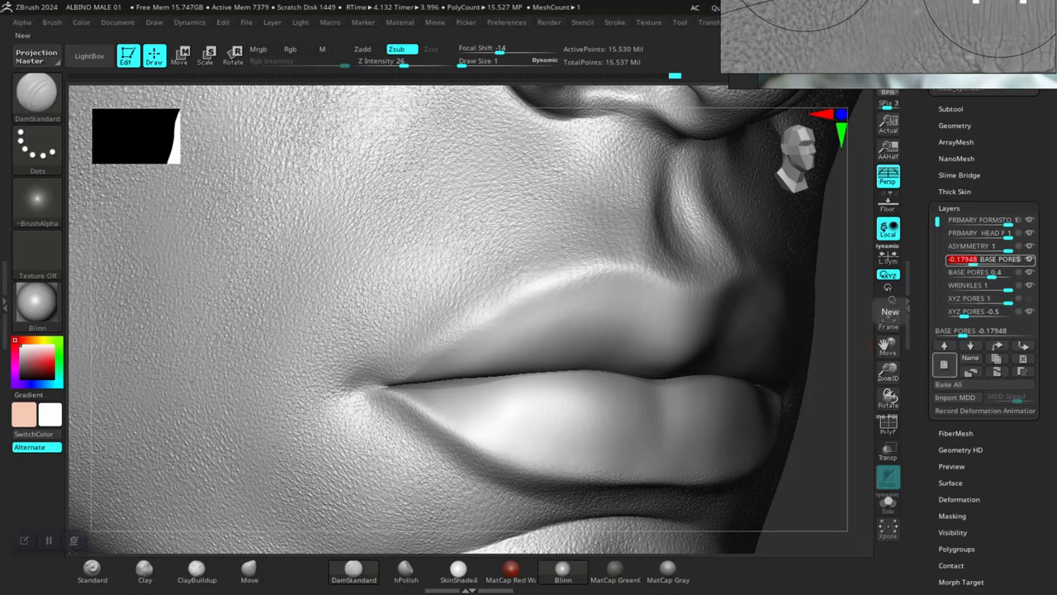
- Rename the upper BASE PORES layer by adding INVERSE in front of its name
{"action": "left_click", "coordinate": [969, 358]}
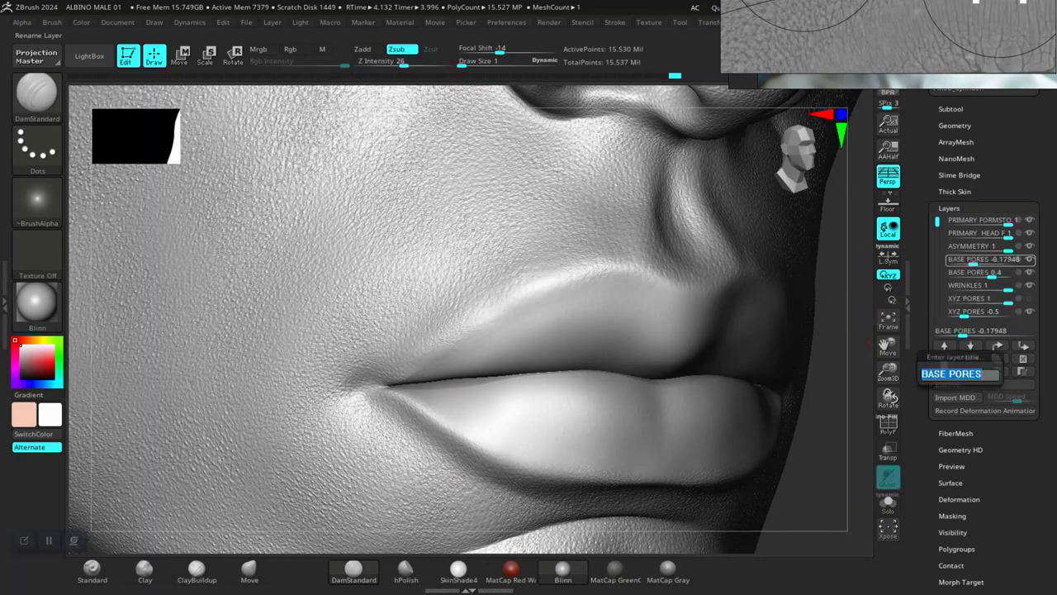
{"action": "key", "text": "Right"}
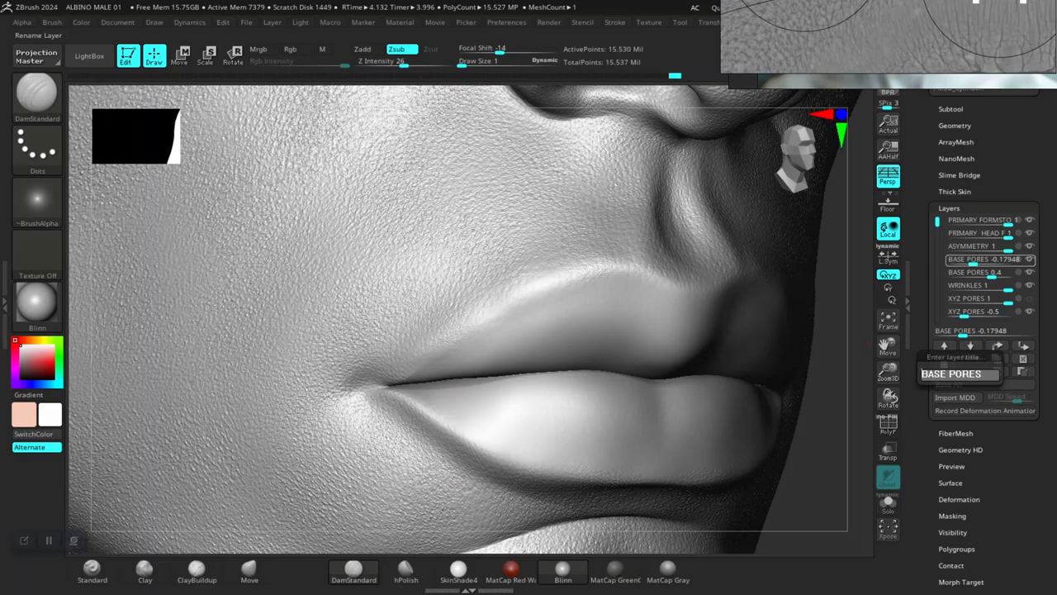
{"action": "type", "text": "INVERS"}
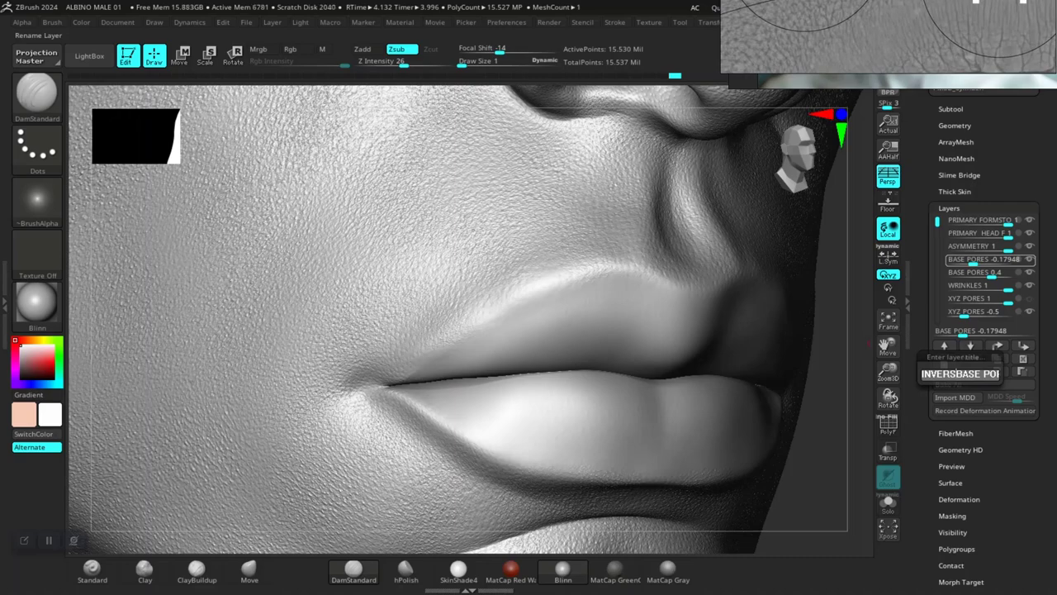
{"action": "type", "text": "E"}
{"action": "key", "text": "Return"}
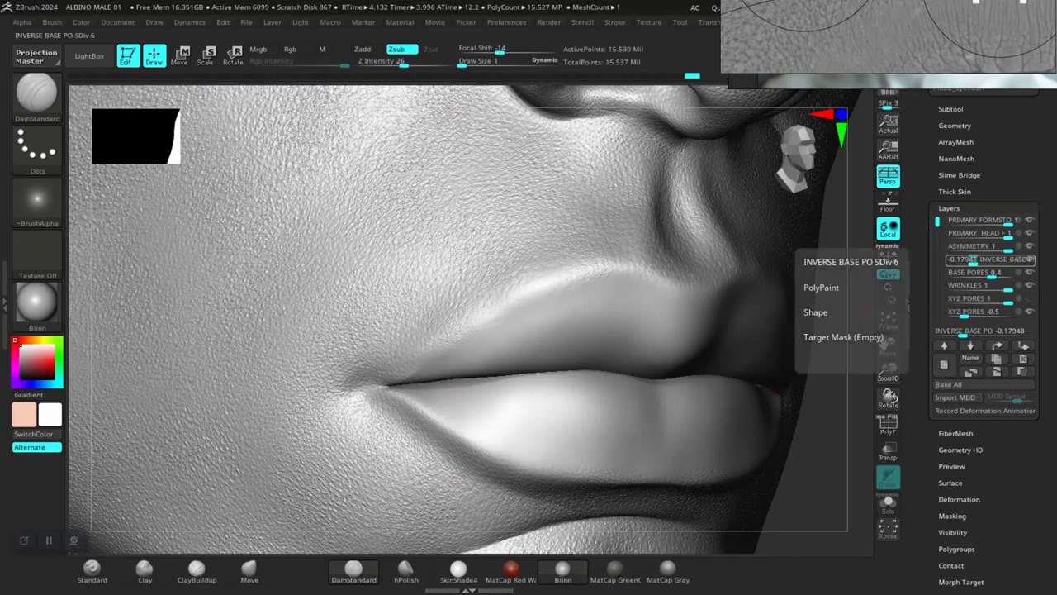
- Set the inverse pores layer's intensity to -1 and examine its effect on the lips, eye area, neck and shoulder
{"action": "left_click_drag", "start_coordinate": [974, 261], "coordinate": [955, 260]}
{"action": "left_click_drag", "start_coordinate": [866, 310], "coordinate": [859, 314]}
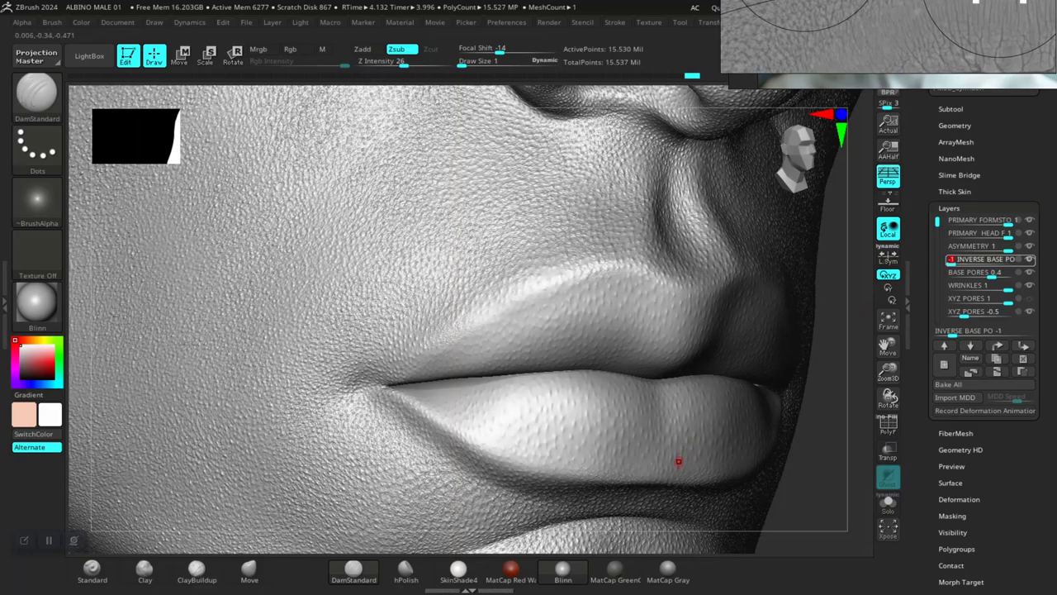
{"action": "left_click_drag", "start_coordinate": [799, 498], "coordinate": [791, 309], "text": "alt"}
{"action": "left_click_drag", "start_coordinate": [753, 541], "coordinate": [781, 520], "text": "alt"}
{"action": "left_click_drag", "start_coordinate": [748, 430], "coordinate": [791, 466], "text": "alt"}
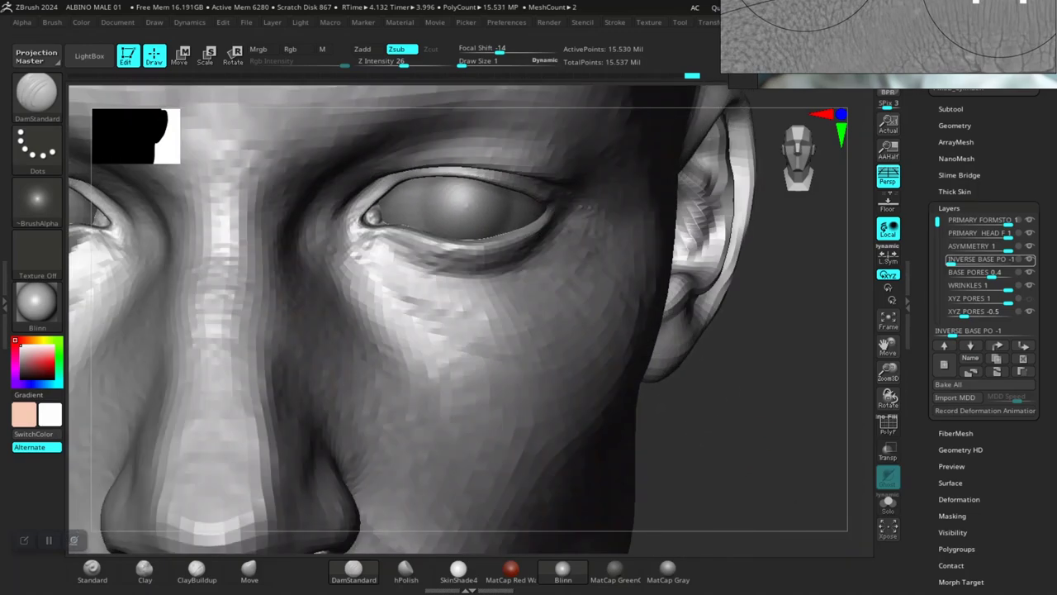
{"action": "mouse_move", "coordinate": [766, 396]}
{"action": "left_mouse_down", "text": "alt"}
{"action": "mouse_move", "coordinate": [760, 517]}
{"action": "mouse_move", "coordinate": [774, 491]}
{"action": "mouse_move", "coordinate": [774, 178]}
{"action": "mouse_move", "coordinate": [773, 335]}
{"action": "mouse_move", "coordinate": [753, 446]}
{"action": "left_mouse_up", "text": "alt"}
{"action": "left_click_drag", "start_coordinate": [744, 487], "coordinate": [730, 284]}
{"action": "left_click_drag", "start_coordinate": [740, 510], "coordinate": [750, 423]}
{"action": "left_click_drag", "start_coordinate": [715, 479], "coordinate": [793, 256], "text": "alt"}
{"action": "mouse_move", "coordinate": [671, 496]}
{"action": "left_mouse_down", "text": "alt"}
{"action": "mouse_move", "coordinate": [734, 323]}
{"action": "mouse_move", "coordinate": [776, 324]}
{"action": "mouse_move", "coordinate": [722, 335]}
{"action": "left_mouse_up", "text": "alt"}
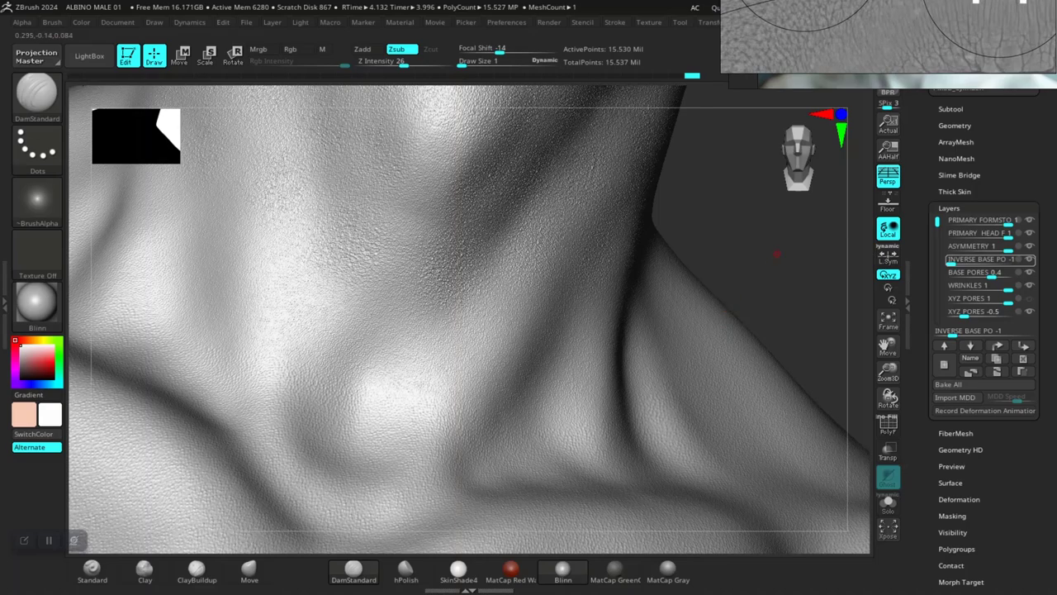
{"action": "left_click_drag", "start_coordinate": [776, 255], "coordinate": [628, 247]}
{"action": "mouse_move", "coordinate": [791, 277]}
{"action": "left_mouse_down"}
{"action": "mouse_move", "coordinate": [748, 280]}
{"action": "mouse_move", "coordinate": [773, 270]}
{"action": "mouse_move", "coordinate": [779, 287]}
{"action": "mouse_move", "coordinate": [706, 265]}
{"action": "left_mouse_up"}
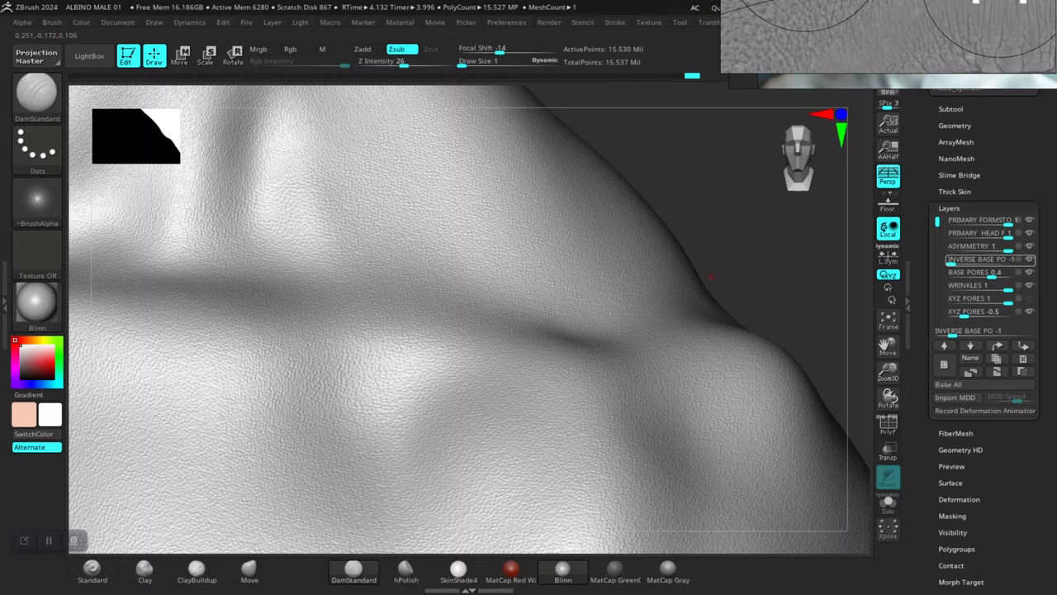
- Examine the inverted pore detail up close on the chin, jaw, mouth corner and cheek
{"action": "left_click_drag", "start_coordinate": [718, 261], "coordinate": [749, 402]}
{"action": "mouse_move", "coordinate": [737, 355]}
{"action": "left_mouse_down"}
{"action": "mouse_move", "coordinate": [796, 452]}
{"action": "mouse_move", "coordinate": [732, 400]}
{"action": "left_mouse_up"}
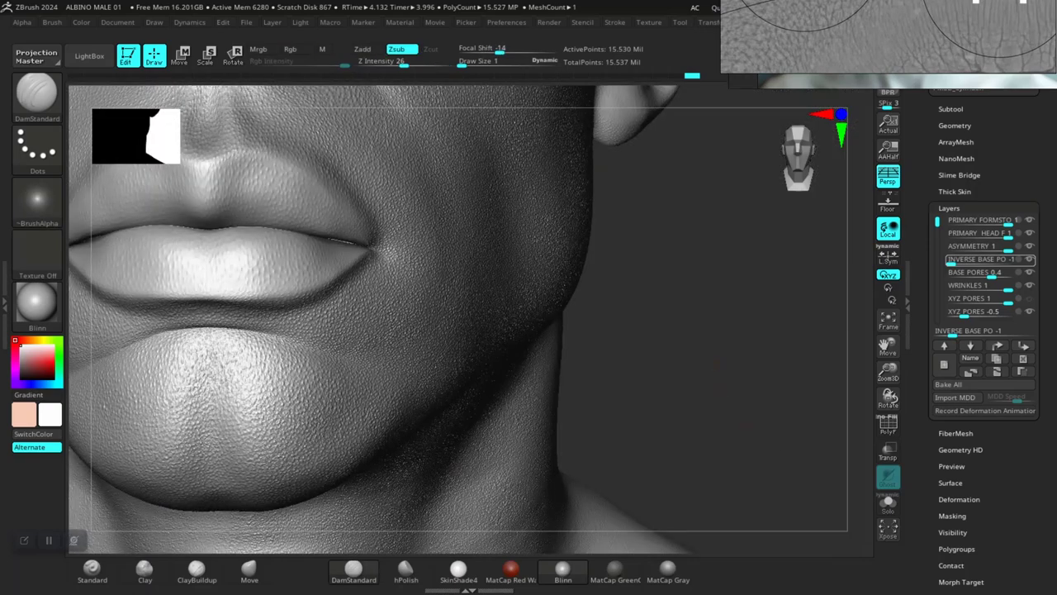
{"action": "mouse_move", "coordinate": [717, 365]}
{"action": "left_mouse_down", "text": "alt"}
{"action": "mouse_move", "coordinate": [762, 332]}
{"action": "mouse_move", "coordinate": [752, 399]}
{"action": "left_mouse_up", "text": "alt"}
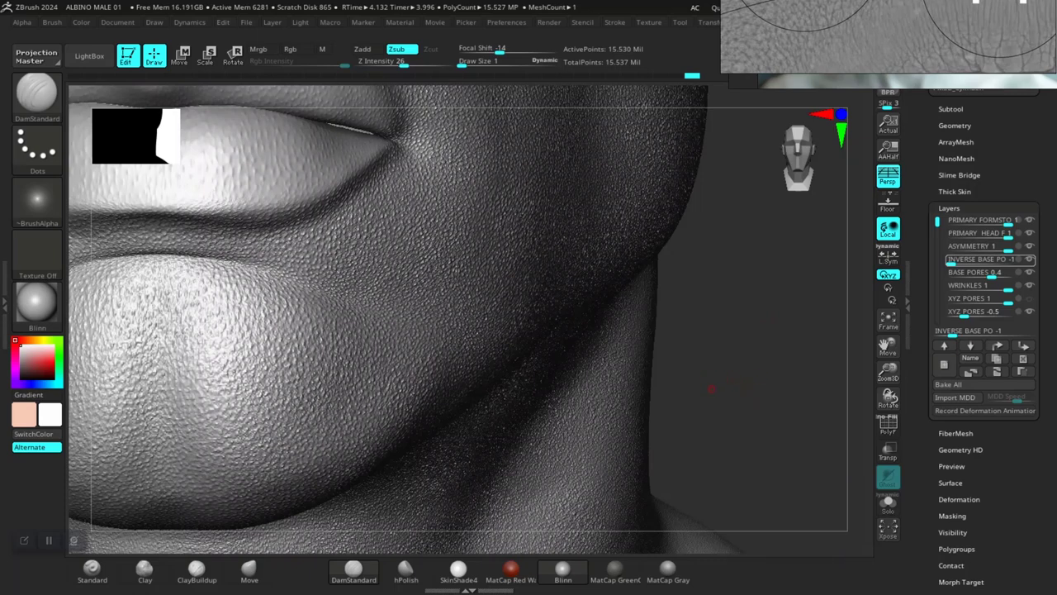
{"action": "mouse_move", "coordinate": [718, 389]}
{"action": "left_mouse_down", "text": "alt"}
{"action": "mouse_move", "coordinate": [692, 505]}
{"action": "mouse_move", "coordinate": [818, 389]}
{"action": "mouse_move", "coordinate": [794, 427]}
{"action": "left_mouse_up", "text": "alt"}
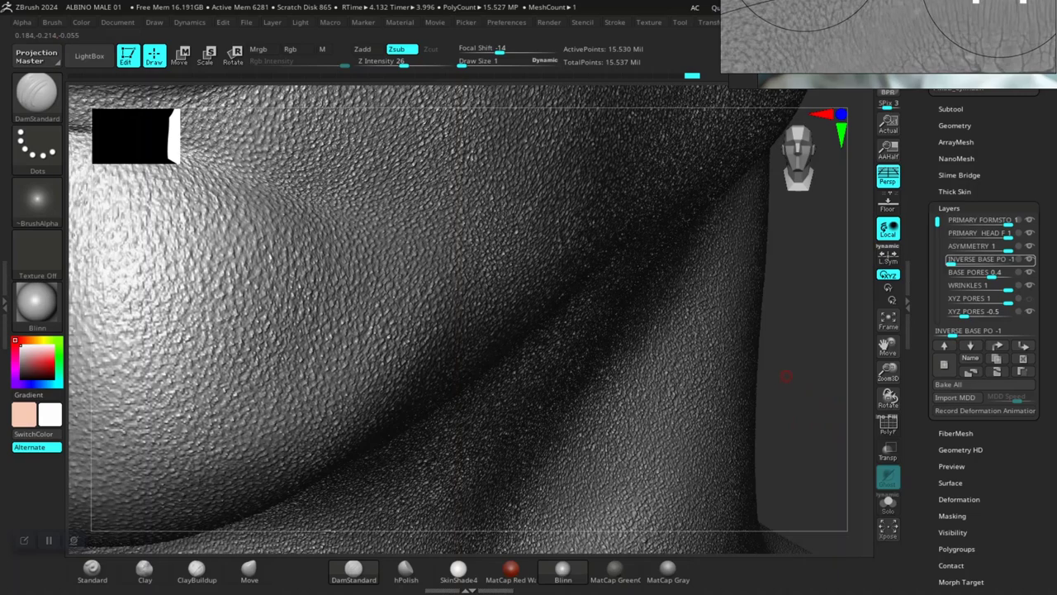
{"action": "left_click_drag", "start_coordinate": [818, 296], "coordinate": [776, 421], "text": "alt"}
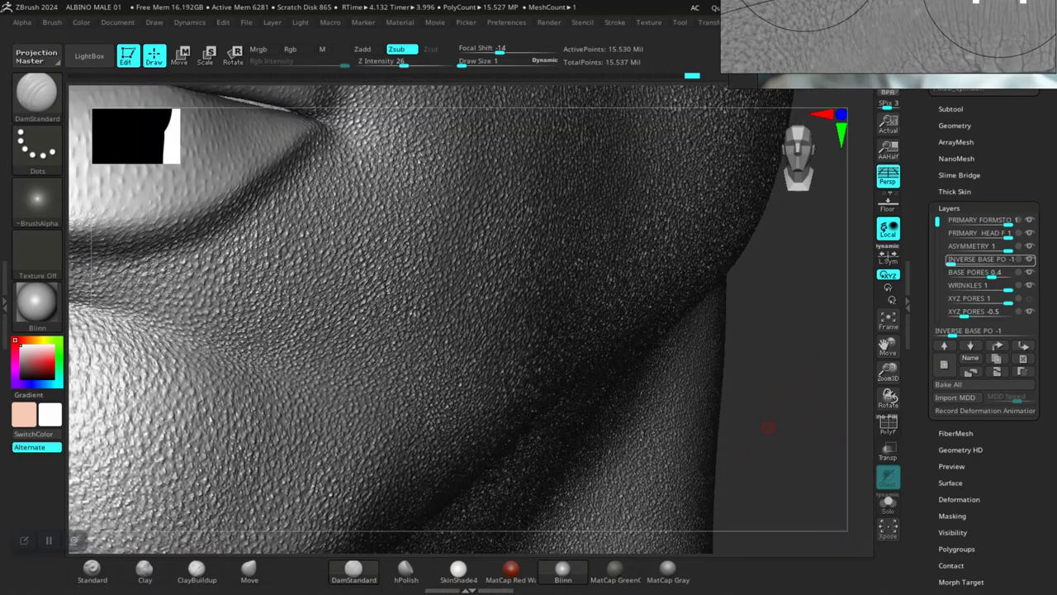
{"action": "left_click_drag", "start_coordinate": [768, 256], "coordinate": [722, 438], "text": "alt"}
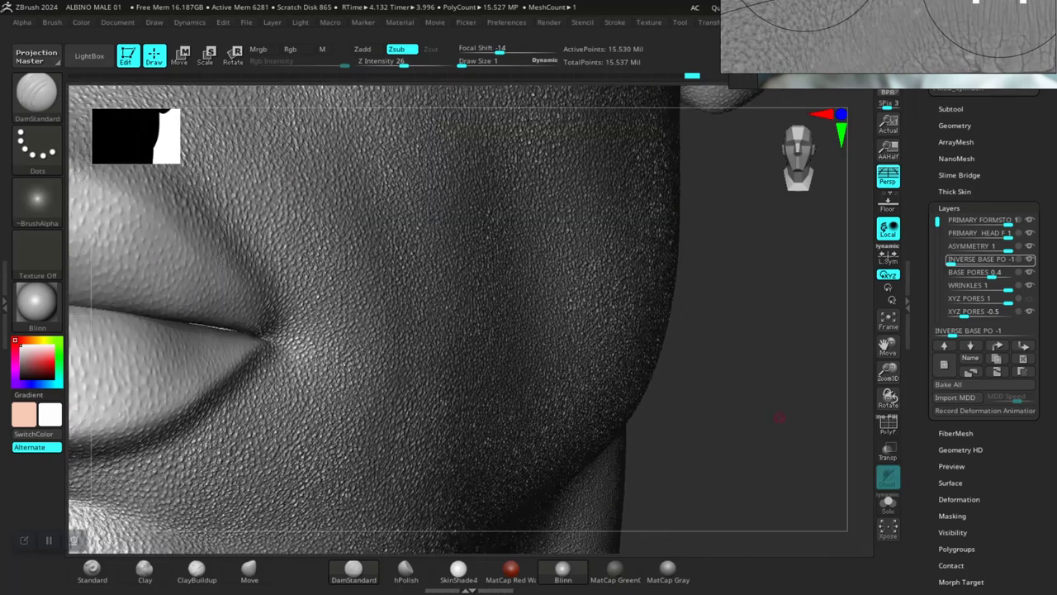
{"action": "mouse_move", "coordinate": [818, 157]}
{"action": "left_mouse_down", "text": "alt"}
{"action": "mouse_move", "coordinate": [781, 298]}
{"action": "mouse_move", "coordinate": [721, 445]}
{"action": "mouse_move", "coordinate": [750, 374]}
{"action": "left_mouse_up", "text": "alt"}
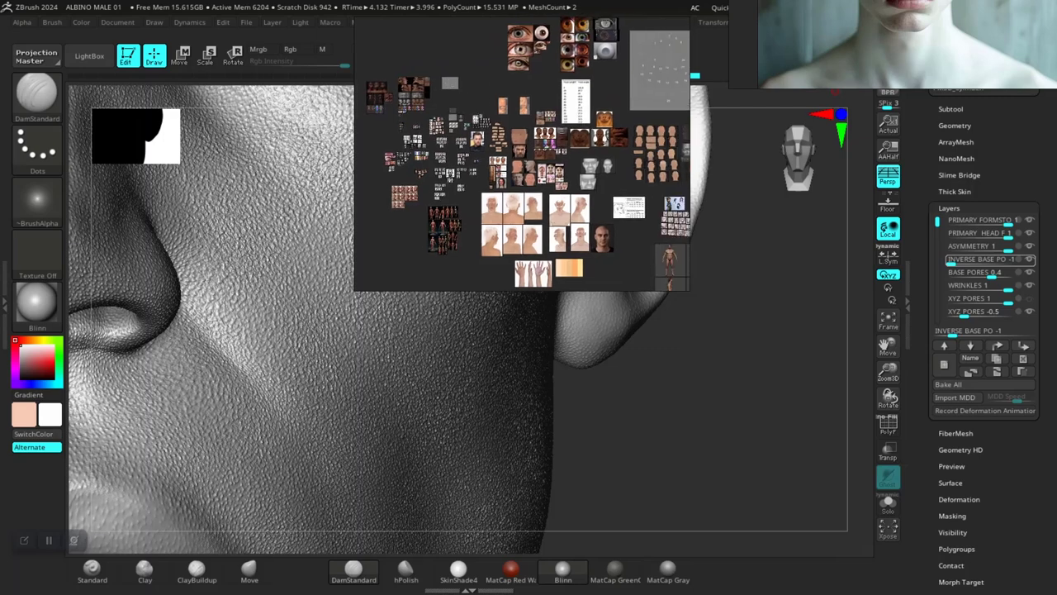
- Open the surface noise editor to review its settings, move the reference board clear of it, and cancel without applying
{"action": "left_click_drag", "start_coordinate": [1046, 430], "coordinate": [1047, 196]}
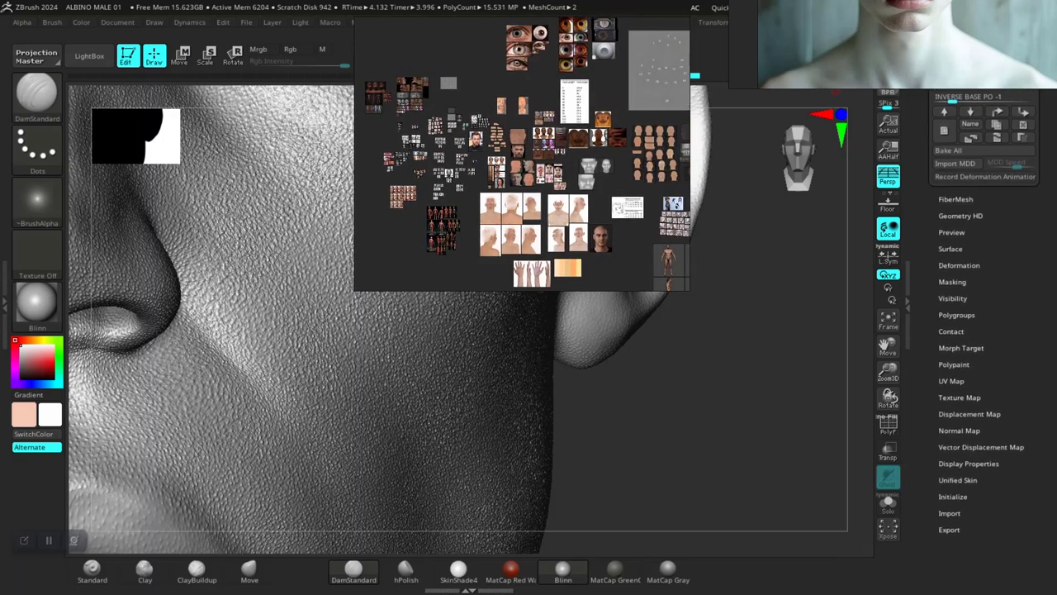
{"action": "left_click", "coordinate": [950, 248]}
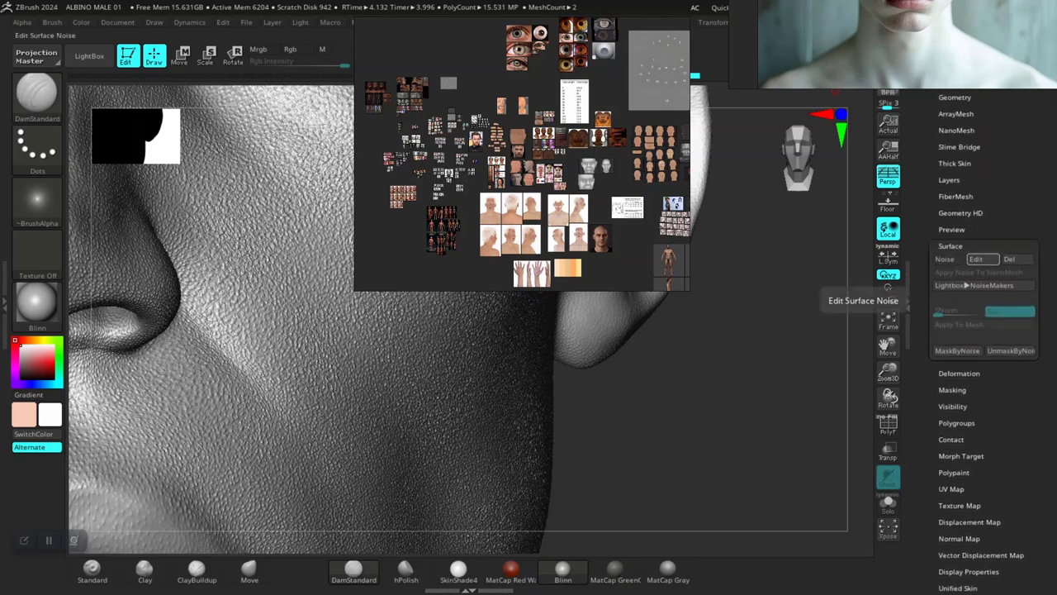
{"action": "left_click", "coordinate": [976, 258]}
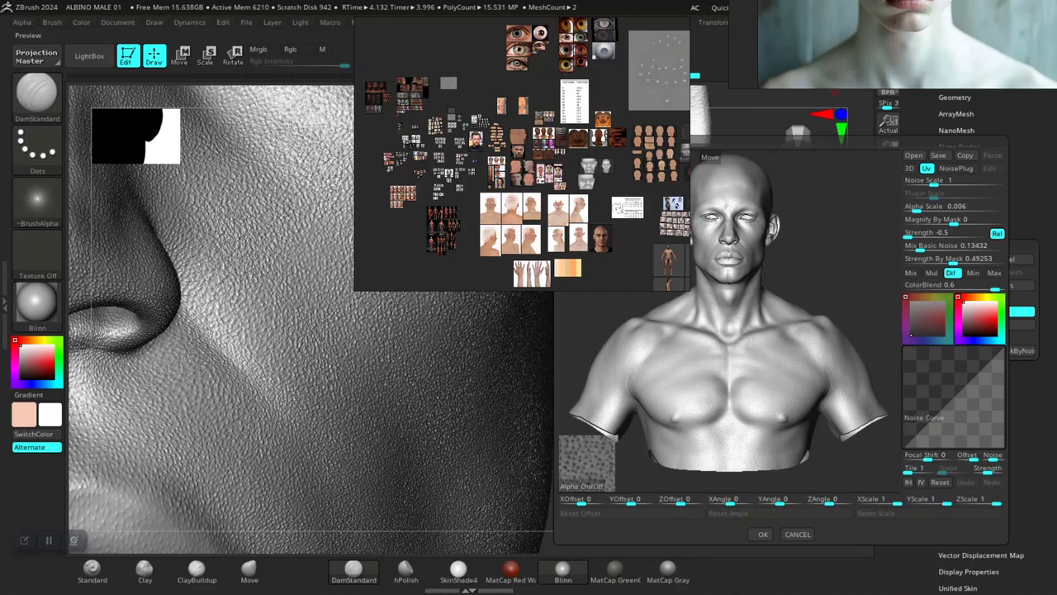
{"action": "right_click_drag", "start_coordinate": [522, 165], "coordinate": [352, 161]}
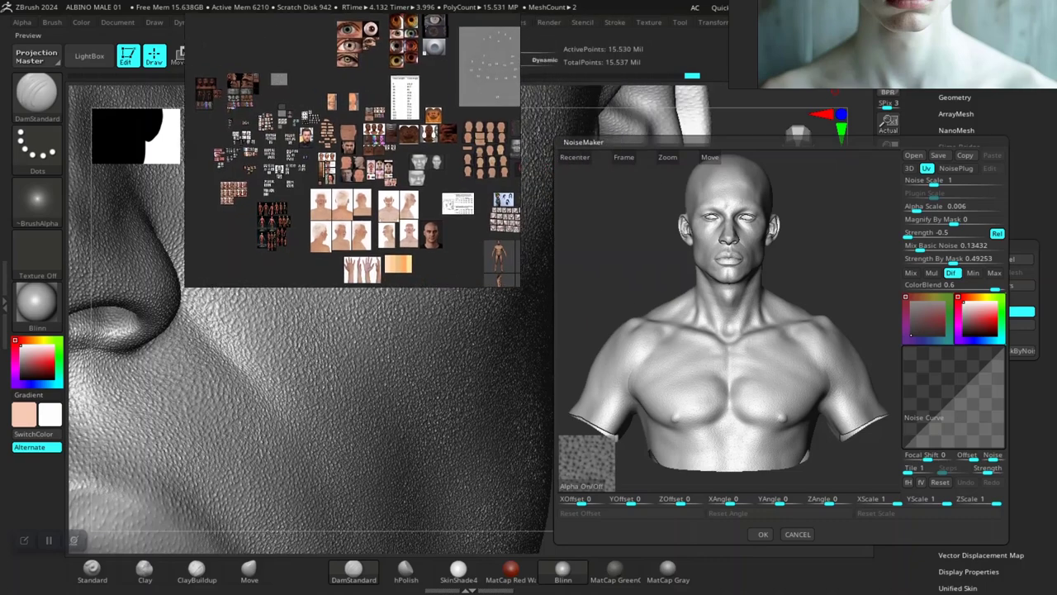
{"action": "mouse_move", "coordinate": [726, 314]}
{"action": "left_mouse_down"}
{"action": "mouse_move", "coordinate": [743, 404]}
{"action": "mouse_move", "coordinate": [722, 297]}
{"action": "left_mouse_up"}
{"action": "left_click", "coordinate": [798, 533]}
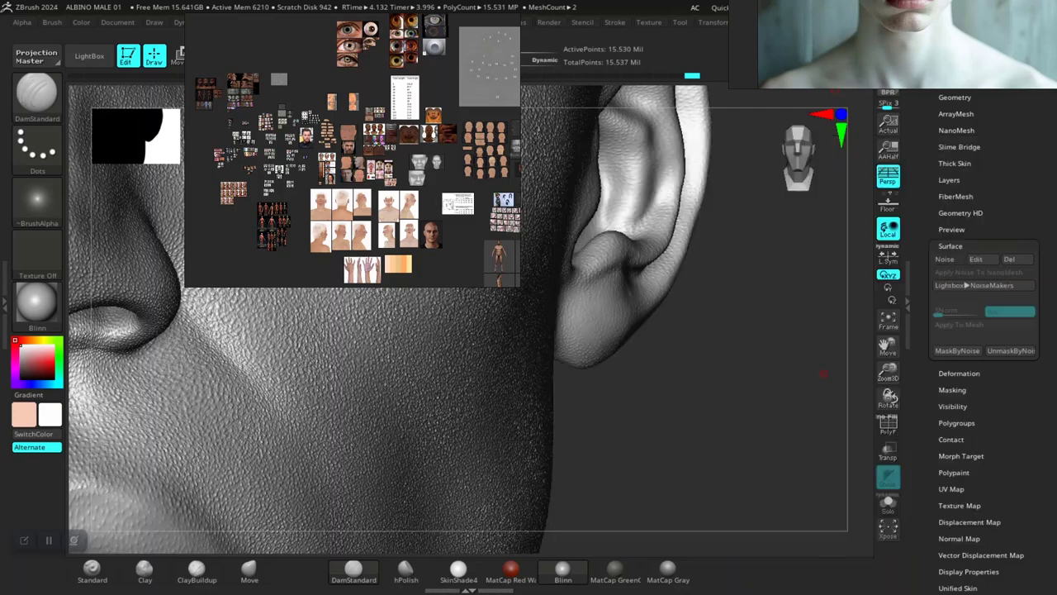
- Delete the INVERSE BASE PORES layer from the bust's layer stack
{"action": "left_click_drag", "start_coordinate": [1046, 272], "coordinate": [1046, 383]}
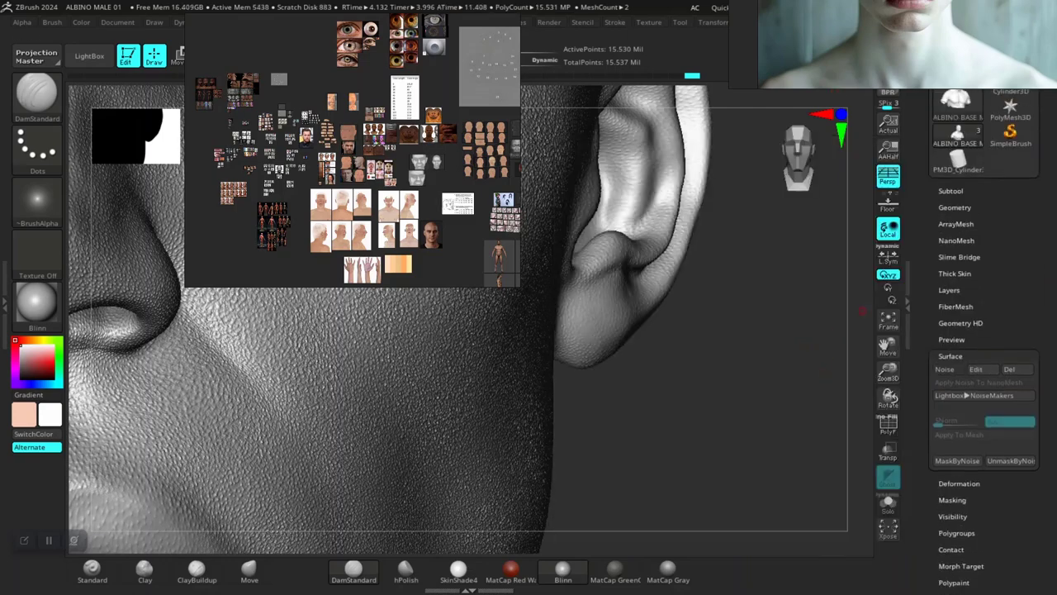
{"action": "left_click", "coordinate": [949, 290]}
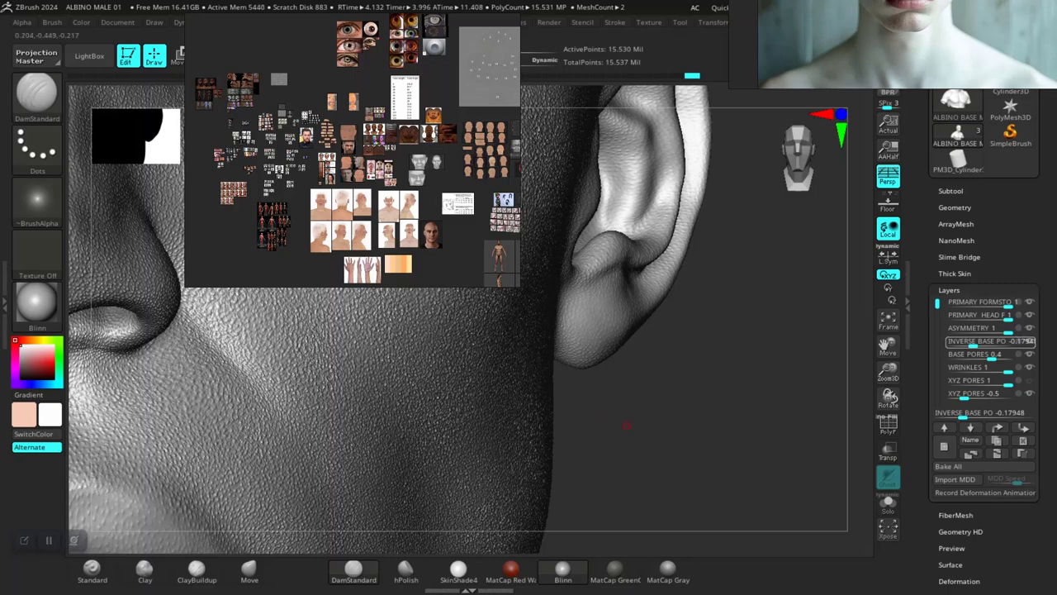
{"action": "left_click_drag", "start_coordinate": [627, 426], "coordinate": [654, 529], "text": "alt"}
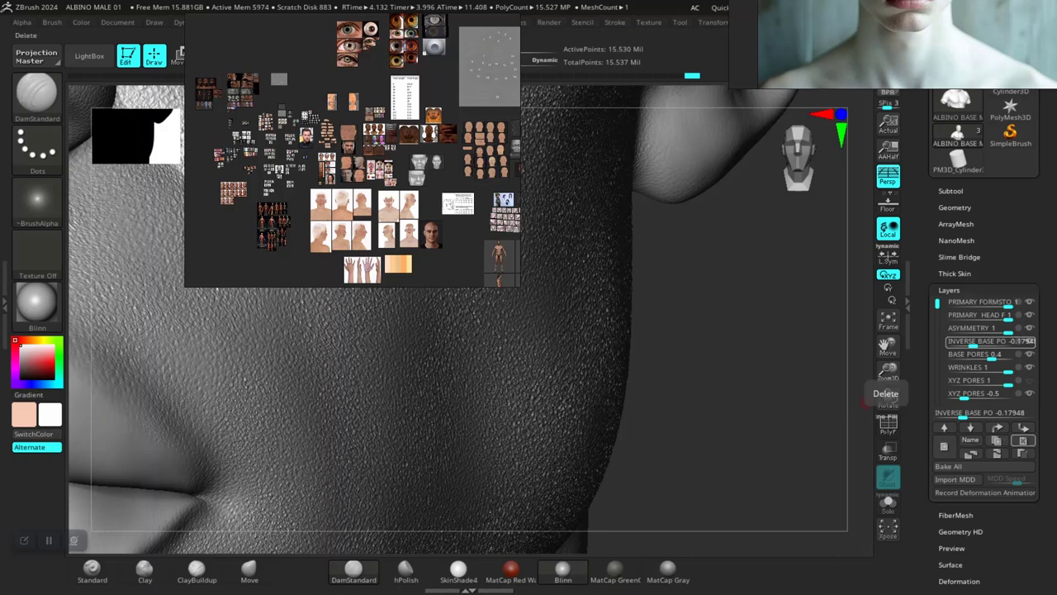
{"action": "left_click", "coordinate": [1023, 440]}
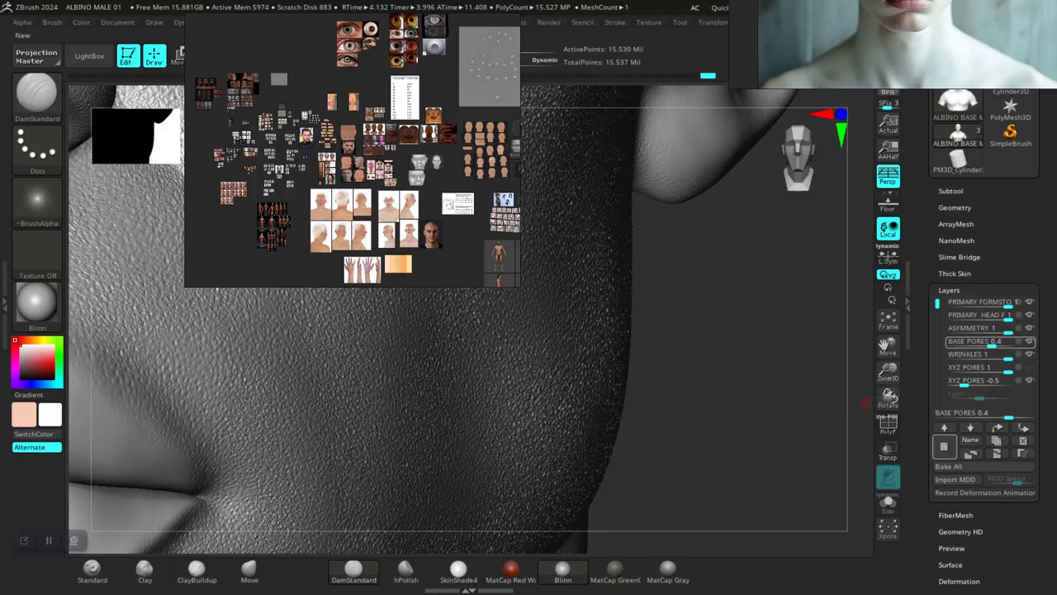
- Move the reference board clear of the face, then add a new layer named INVERTES PORES
{"action": "right_click_drag", "start_coordinate": [420, 268], "coordinate": [644, 131]}
{"action": "key", "text": "d"}
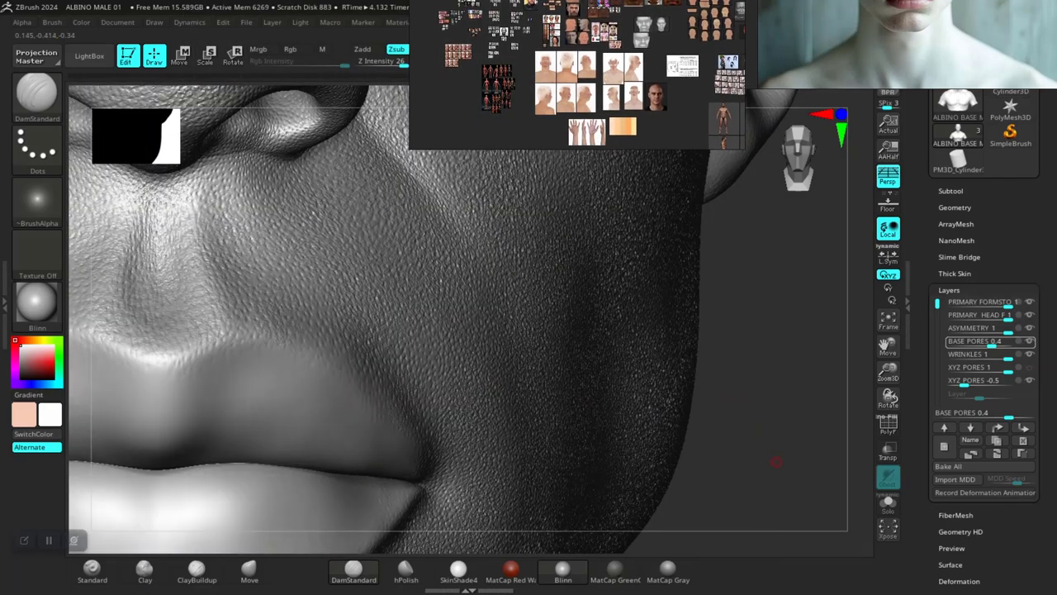
{"action": "left_click_drag", "start_coordinate": [776, 462], "coordinate": [746, 320], "text": "alt"}
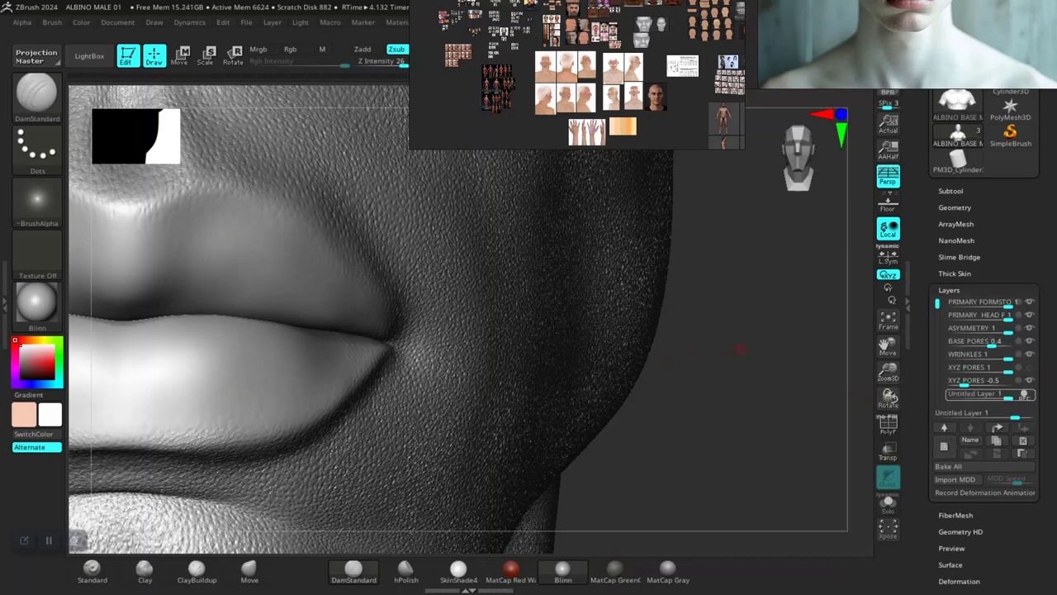
{"action": "left_click", "coordinate": [970, 440]}
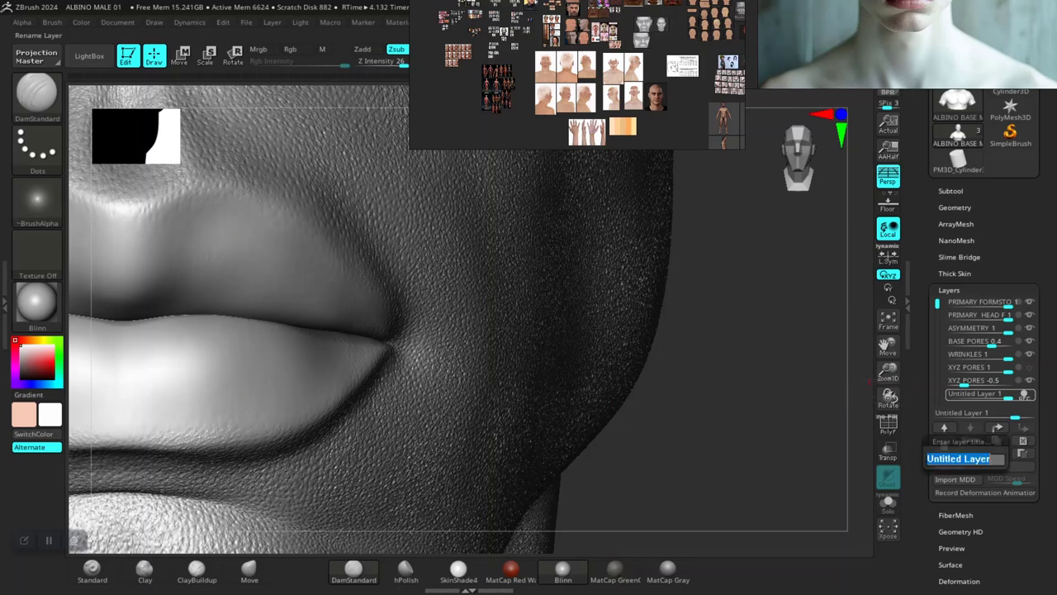
{"action": "key", "text": "BackSpace"}
{"action": "type", "text": "INVERT"}
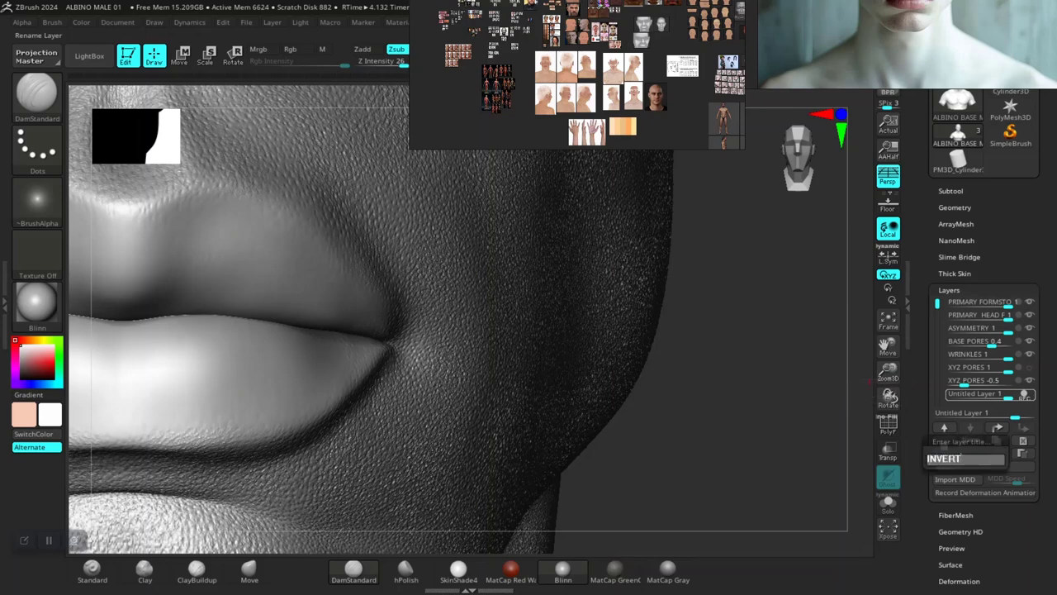
{"action": "type", "text": "ES"}
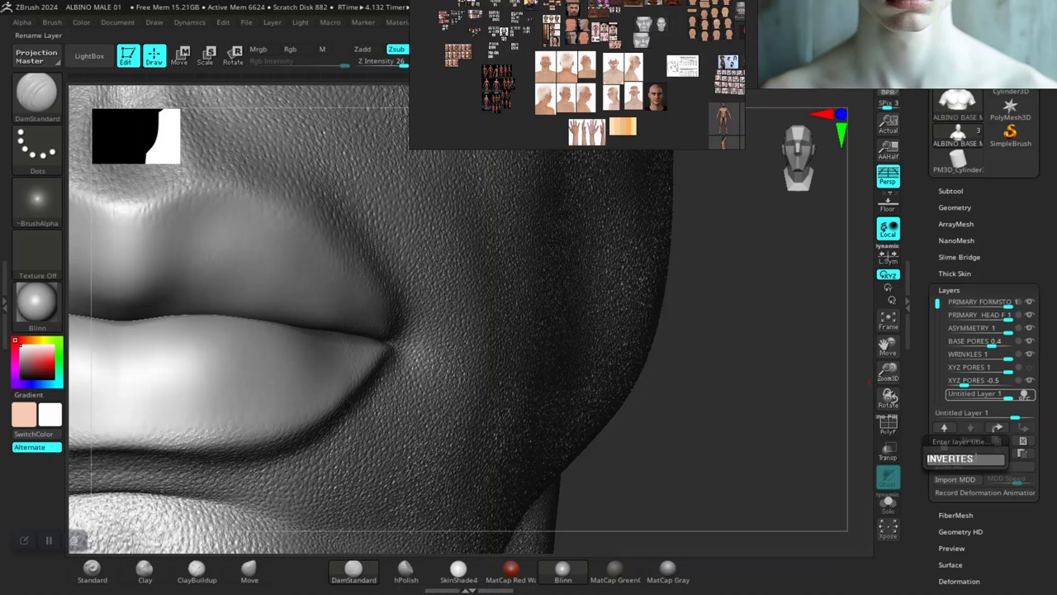
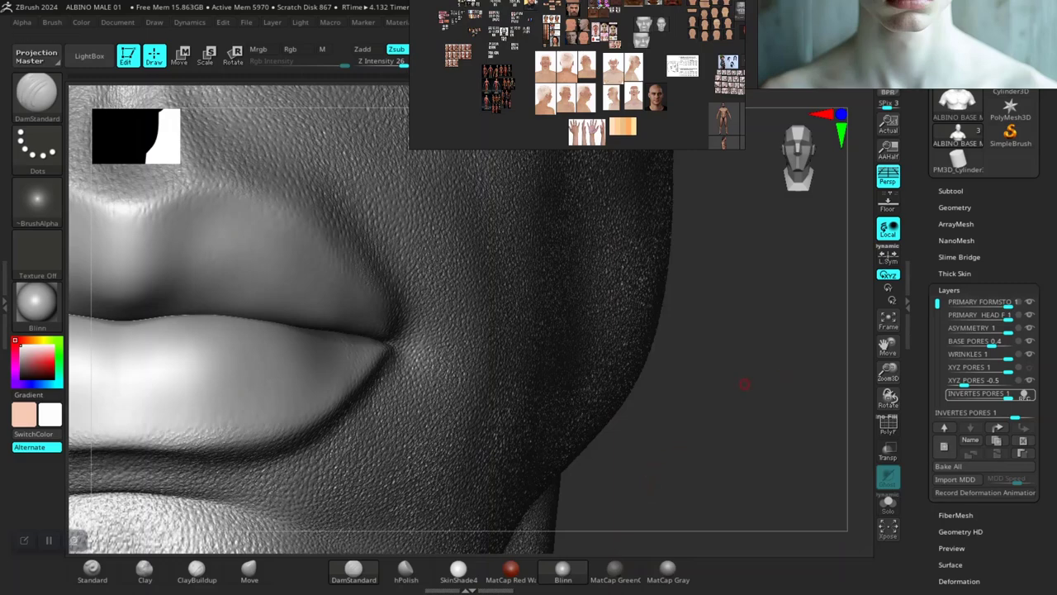
- Take the INVERTES PORES layer out of recording and hide the -0.5 XYZ PORES and BASE PORES layers
{"action": "left_click_drag", "start_coordinate": [708, 438], "coordinate": [709, 412], "text": "alt"}
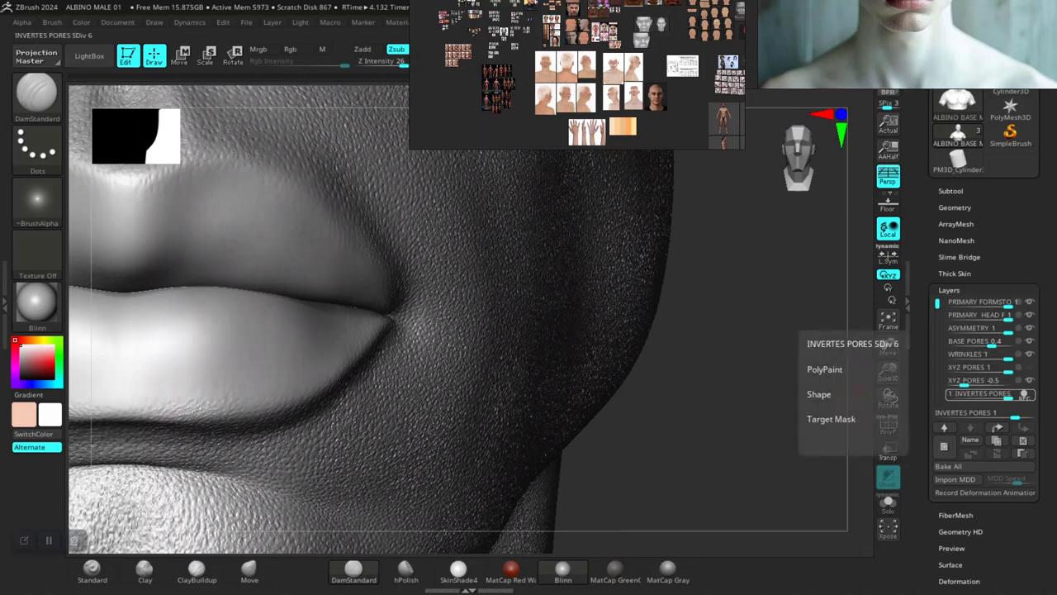
{"action": "left_click", "coordinate": [1024, 395]}
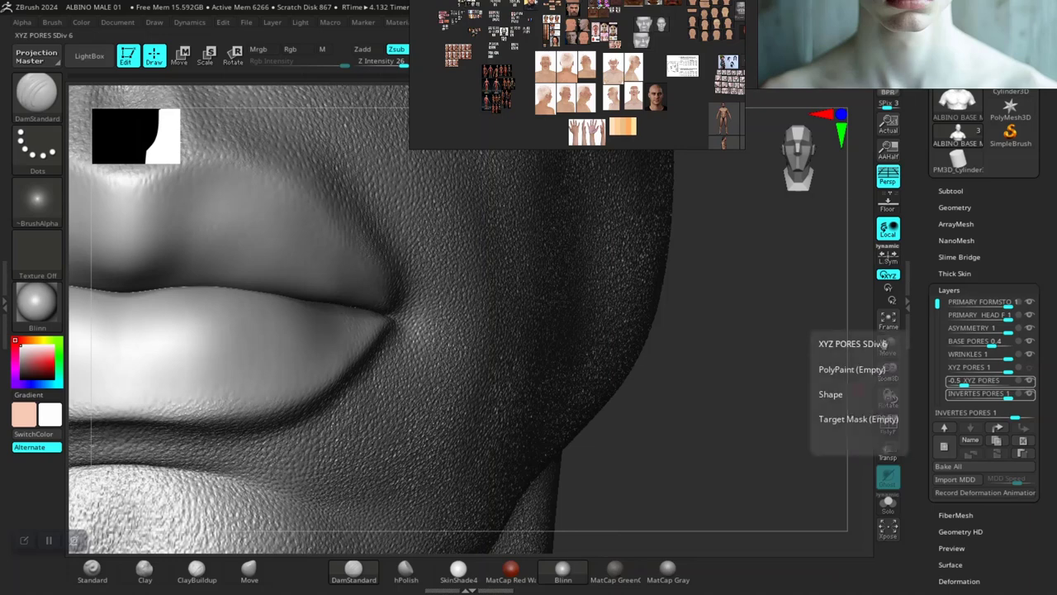
{"action": "left_click", "coordinate": [1029, 381]}
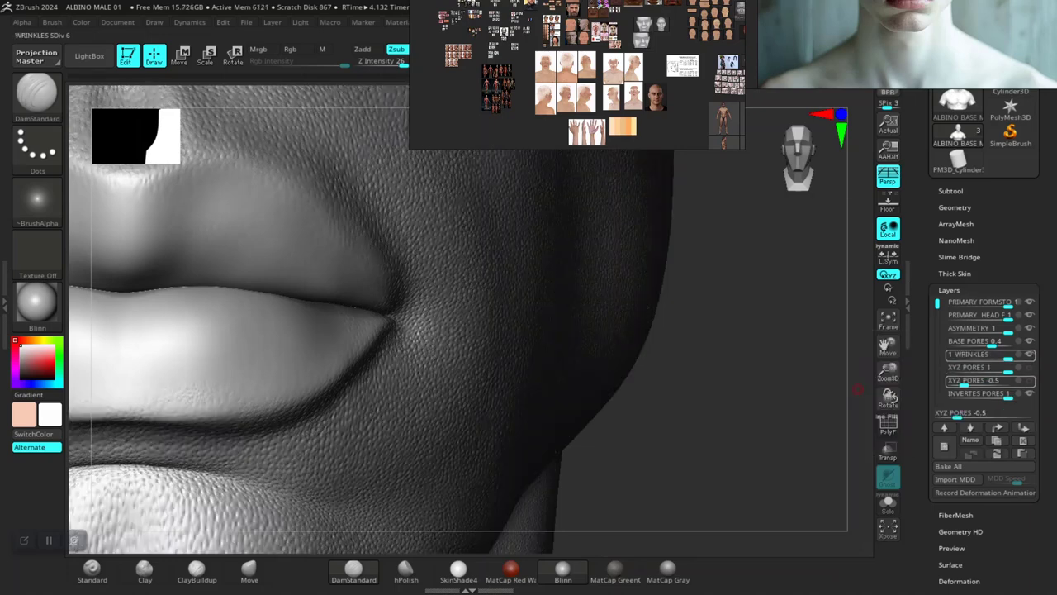
{"action": "right_click", "coordinate": [858, 389]}
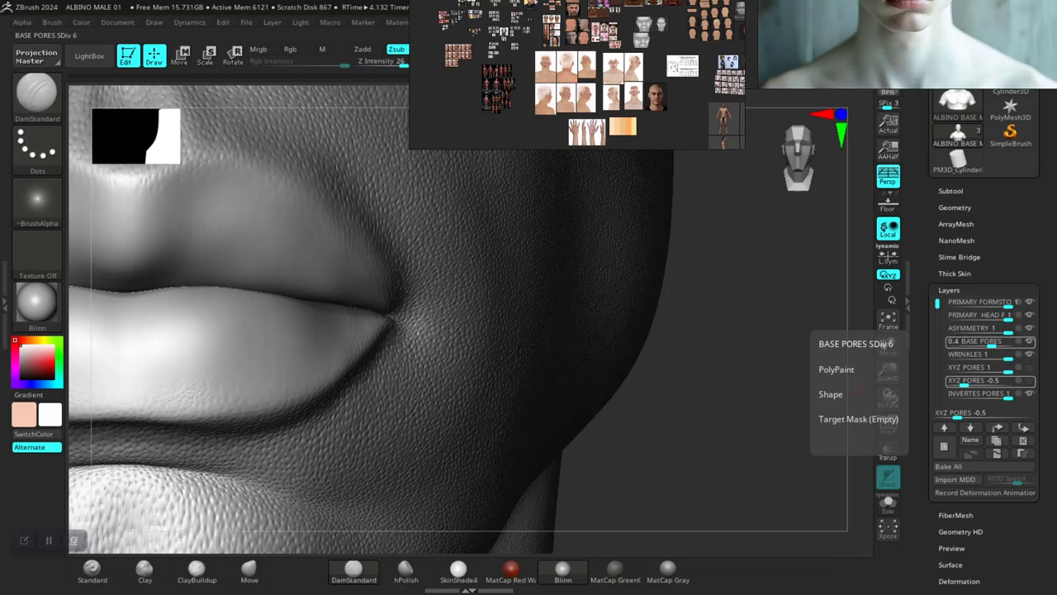
{"action": "left_click", "coordinate": [1029, 341]}
- Check the smooth cheek and eye area, then put the INVERTES PORES layer back into recording
{"action": "left_click_drag", "start_coordinate": [696, 462], "coordinate": [655, 441], "text": "alt"}
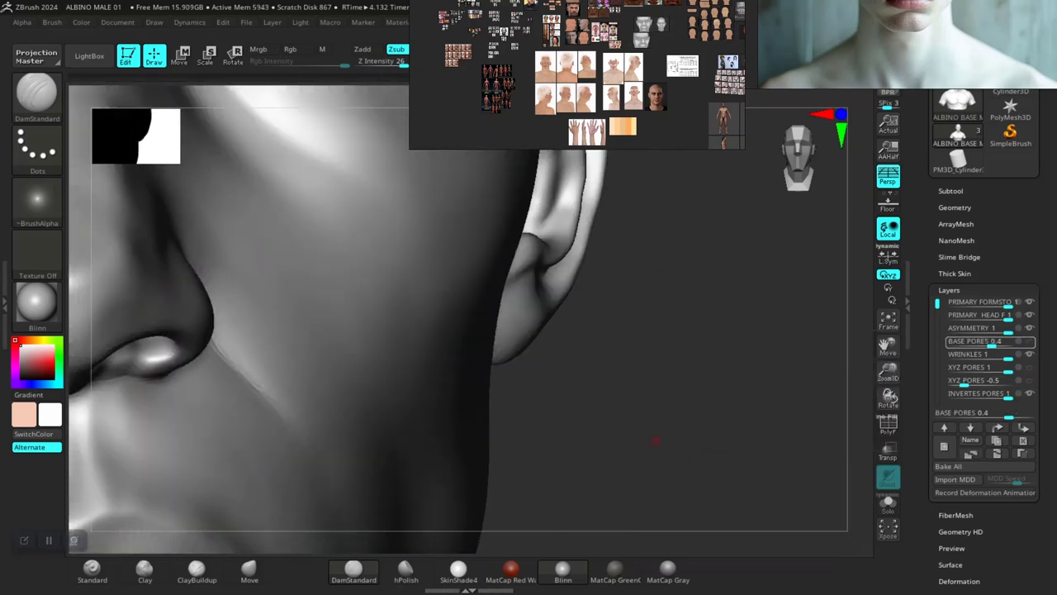
{"action": "left_click_drag", "start_coordinate": [639, 393], "coordinate": [734, 468], "text": "alt"}
{"action": "left_click_drag", "start_coordinate": [700, 367], "coordinate": [776, 227], "text": "alt"}
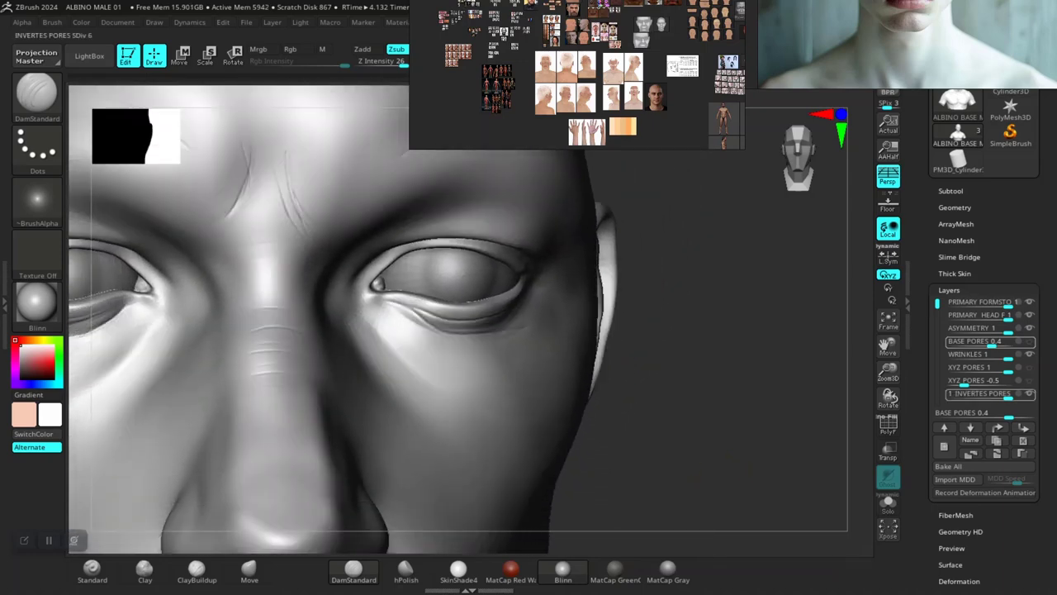
{"action": "left_click", "coordinate": [1019, 394]}
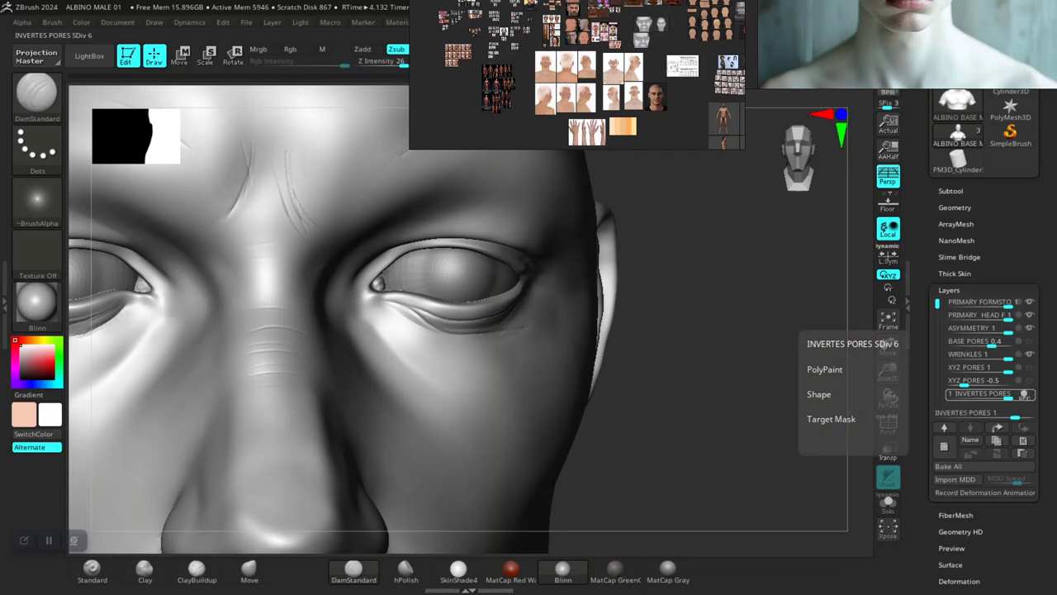
- Turn on surface noise for the bust and open its noise settings for editing
{"action": "left_click_drag", "start_coordinate": [764, 473], "coordinate": [794, 248]}
{"action": "left_click_drag", "start_coordinate": [794, 355], "coordinate": [833, 454], "text": "alt"}
{"action": "left_click_drag", "start_coordinate": [1045, 355], "coordinate": [1045, 338]}
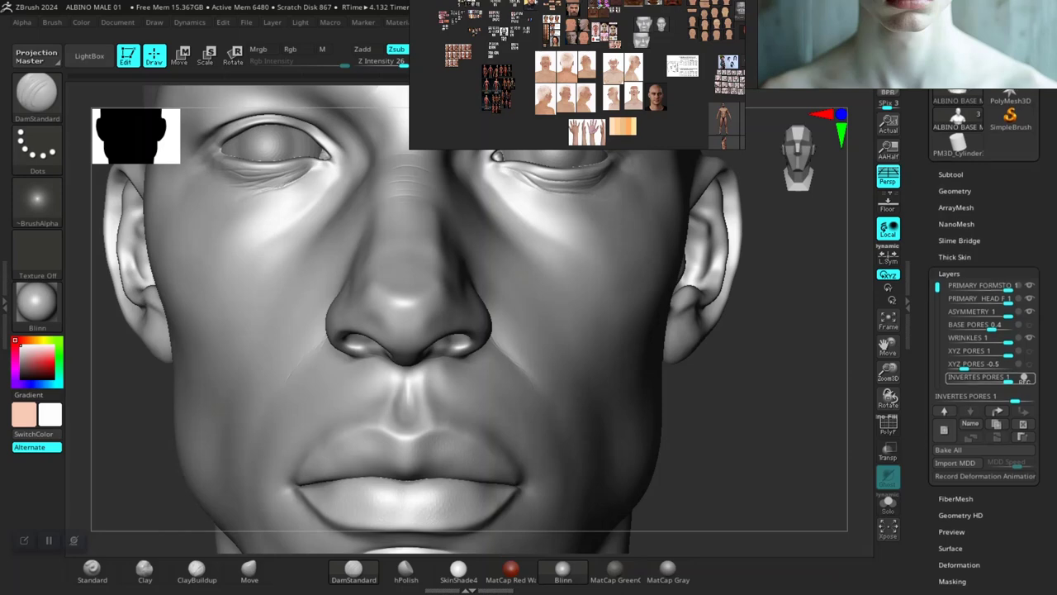
{"action": "scroll", "coordinate": [984, 339], "scroll_direction": "down", "scroll_amount": 3}
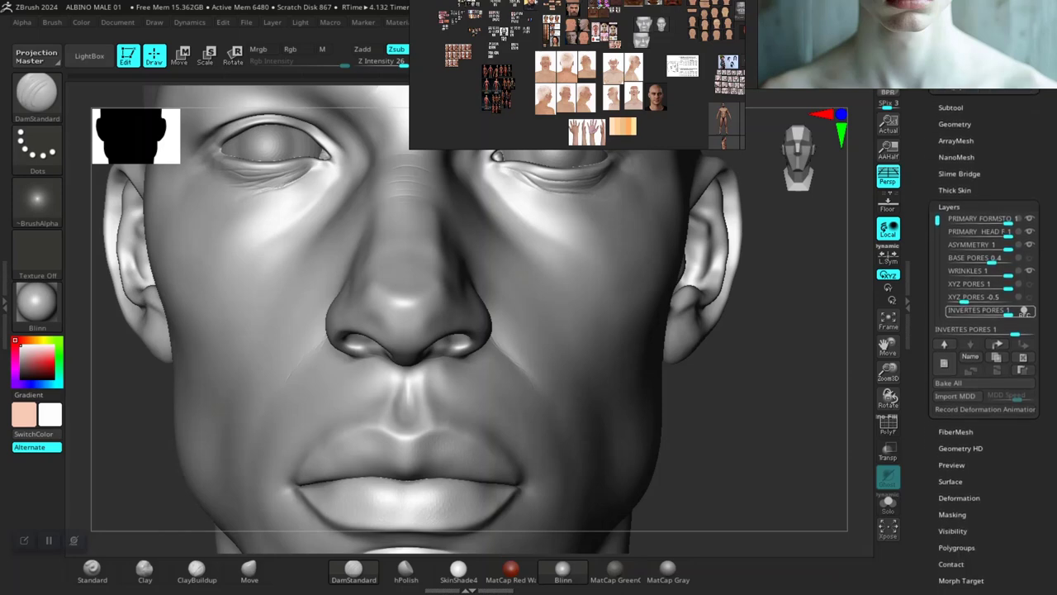
{"action": "left_click", "coordinate": [951, 482]}
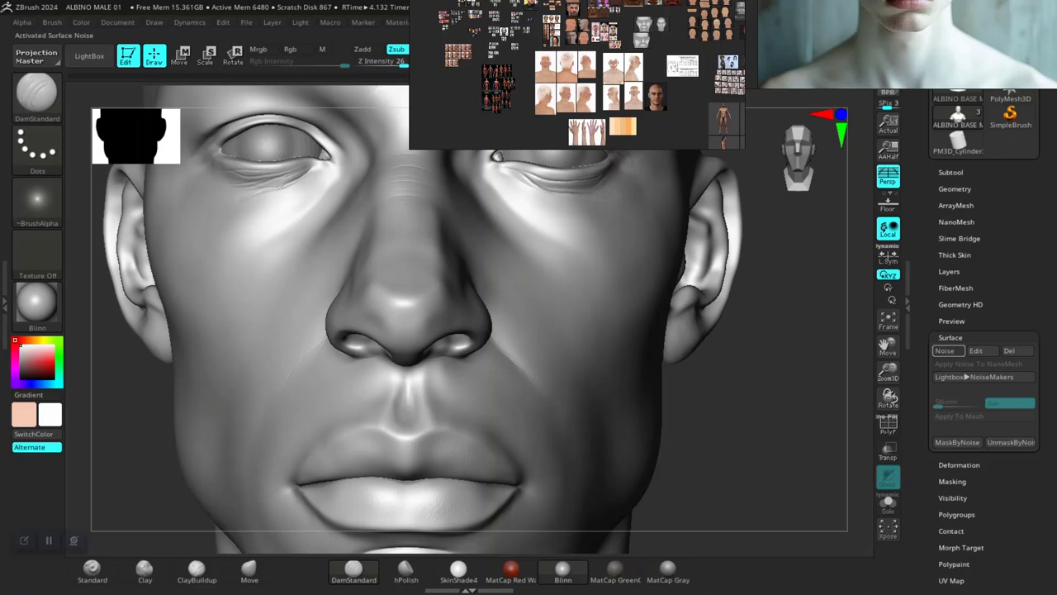
{"action": "left_click", "coordinate": [947, 351]}
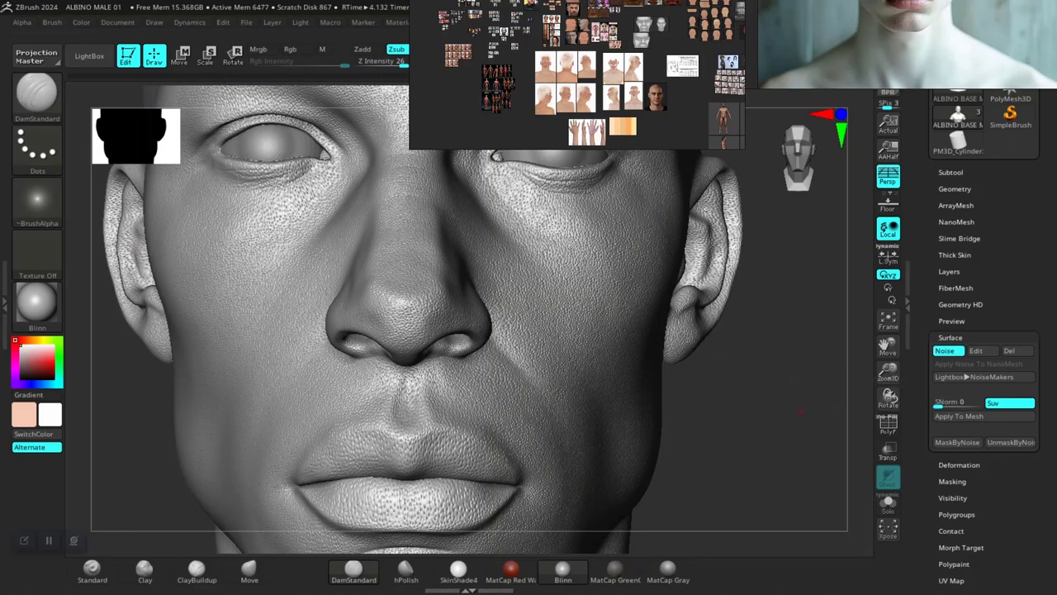
{"action": "left_click_drag", "start_coordinate": [760, 467], "coordinate": [800, 440], "text": "alt"}
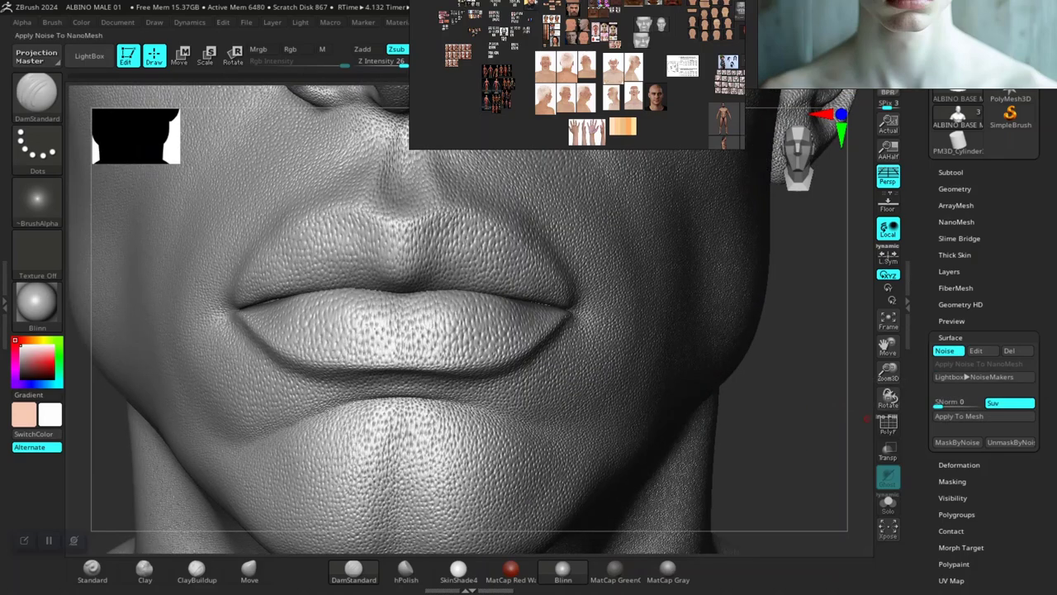
{"action": "left_click", "coordinate": [976, 350]}
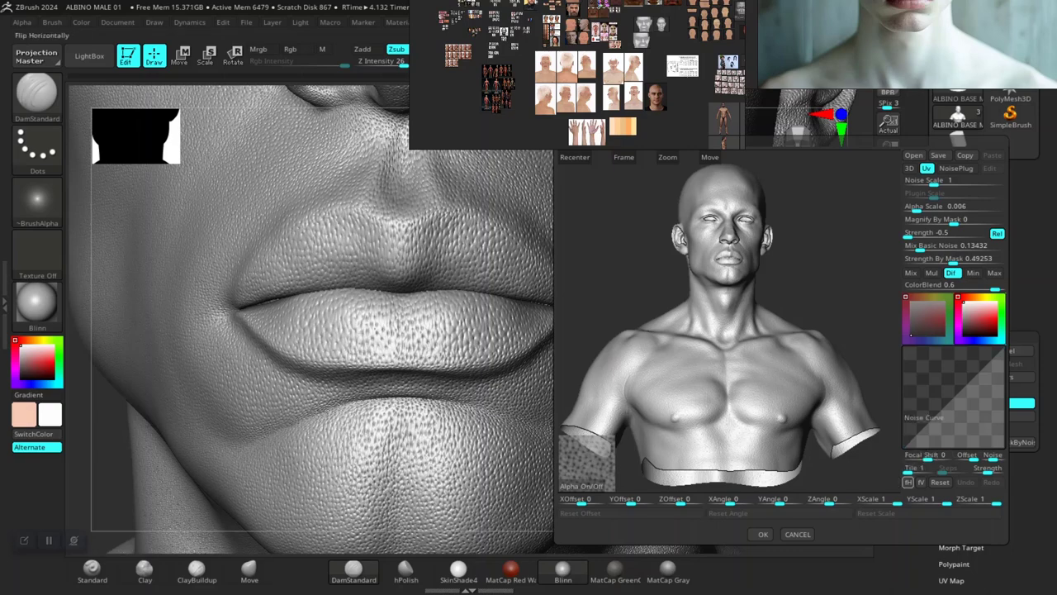
- Try flipping the noise curve horizontally and vertically to compare the pore direction
{"action": "left_click", "coordinate": [908, 482]}
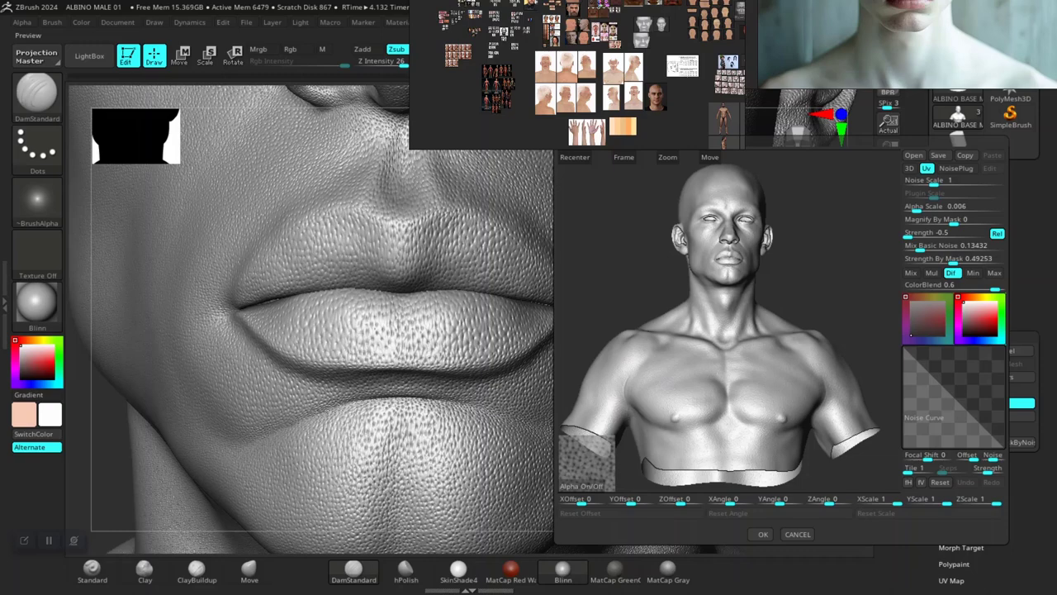
{"action": "left_click_drag", "start_coordinate": [826, 248], "coordinate": [846, 351], "text": "alt"}
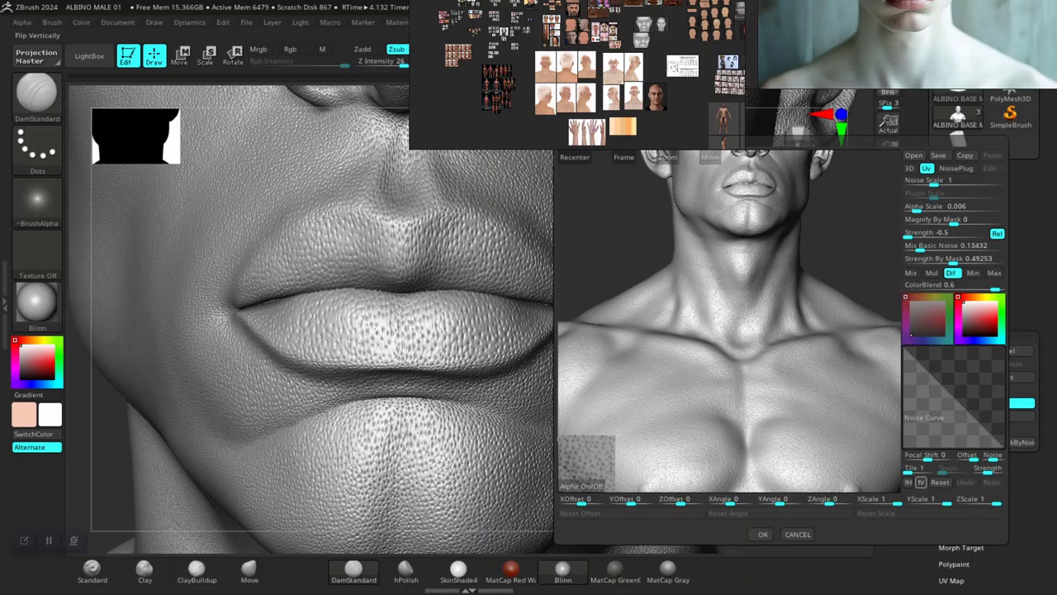
{"action": "left_click", "coordinate": [907, 482]}
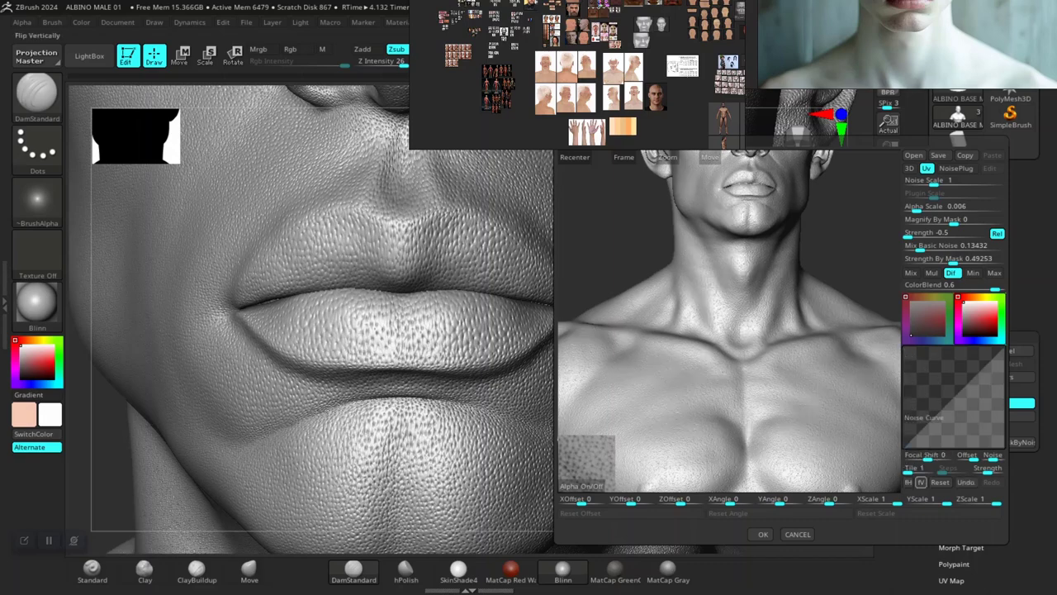
{"action": "left_click", "coordinate": [921, 481]}
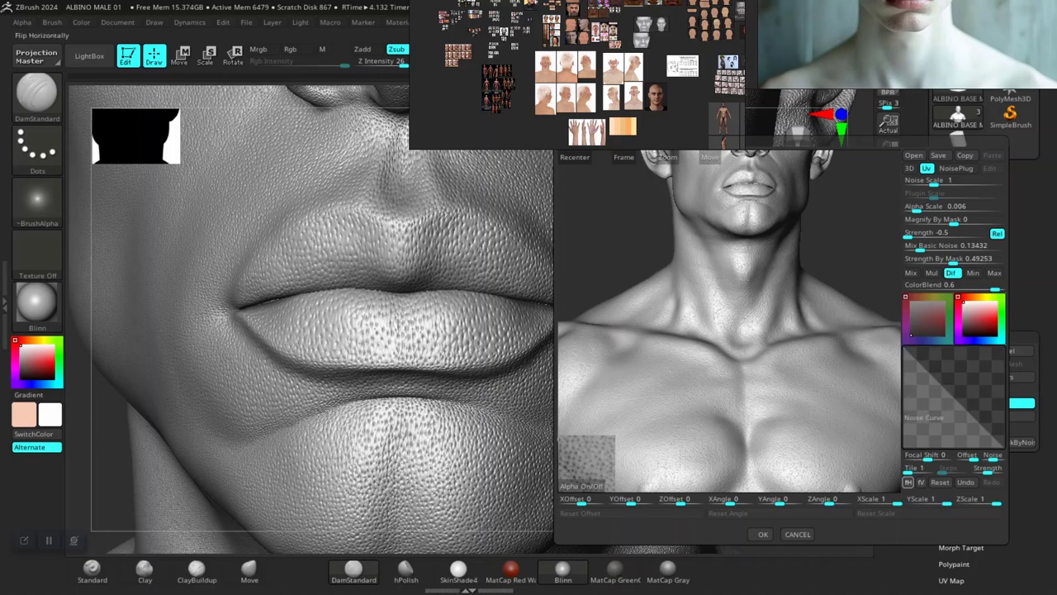
{"action": "left_click", "coordinate": [907, 481]}
{"action": "left_click", "coordinate": [920, 481]}
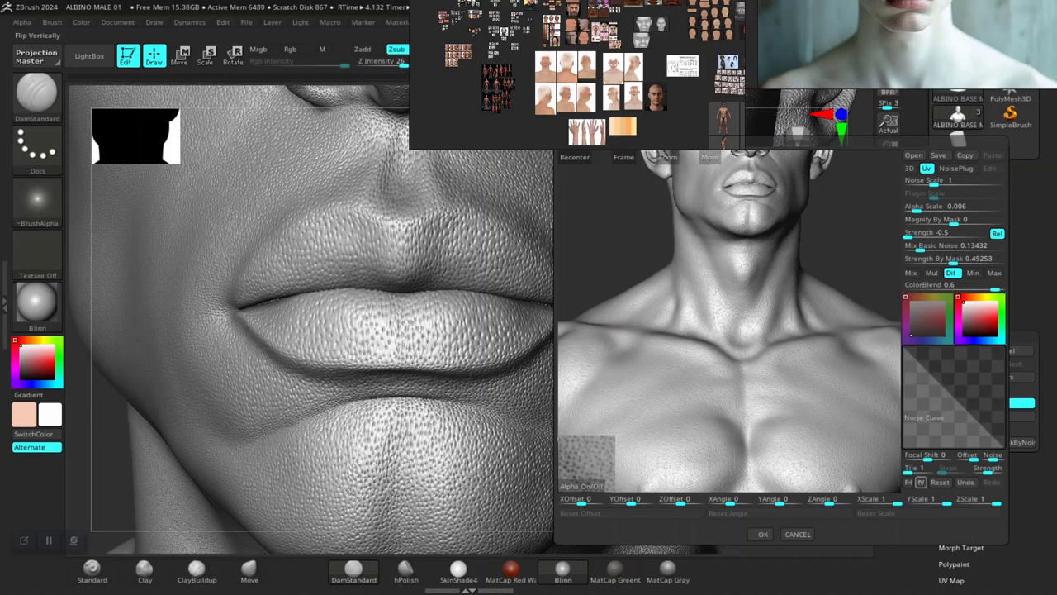
{"action": "left_click", "coordinate": [908, 482]}
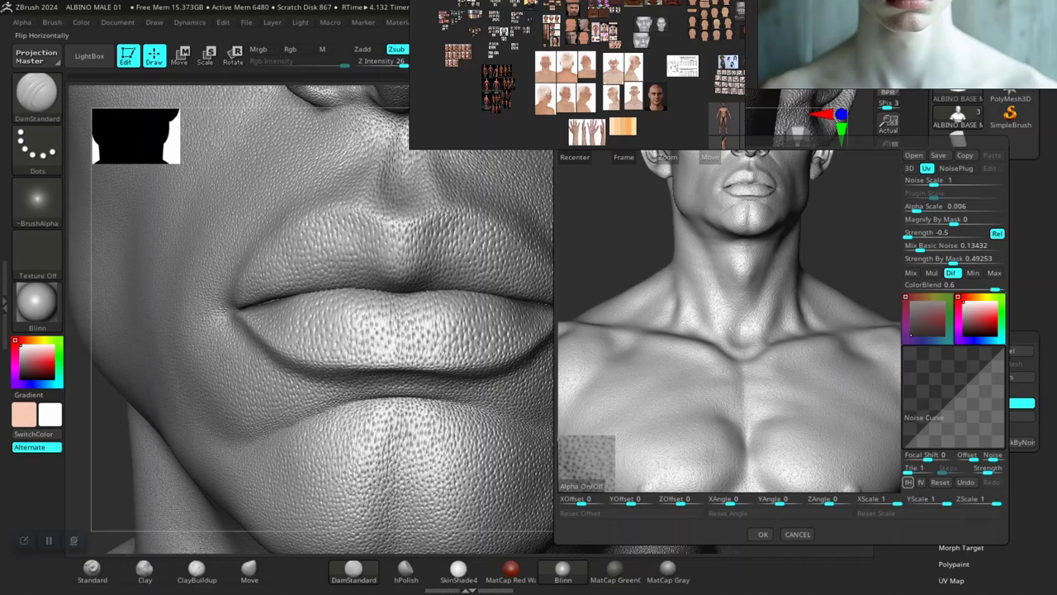
{"action": "left_click", "coordinate": [921, 482]}
{"action": "left_click", "coordinate": [921, 481]}
{"action": "left_click", "coordinate": [908, 481]}
{"action": "left_click", "coordinate": [907, 481]}
- Set the surface noise's alpha scale to 0.004, judging pore size on the lips and chin in the preview
{"action": "left_click_drag", "start_coordinate": [727, 305], "coordinate": [746, 467], "text": "alt"}
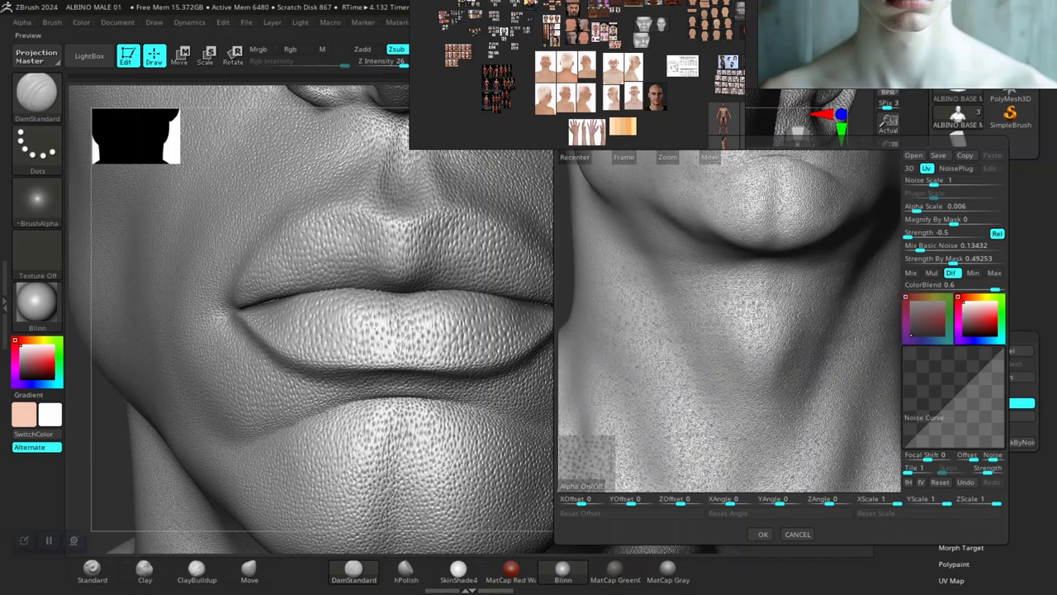
{"action": "left_click_drag", "start_coordinate": [735, 314], "coordinate": [739, 404]}
{"action": "left_click_drag", "start_coordinate": [735, 256], "coordinate": [734, 384], "text": "alt"}
{"action": "left_click_drag", "start_coordinate": [732, 281], "coordinate": [728, 430], "text": "alt"}
{"action": "left_click_drag", "start_coordinate": [730, 331], "coordinate": [734, 376]}
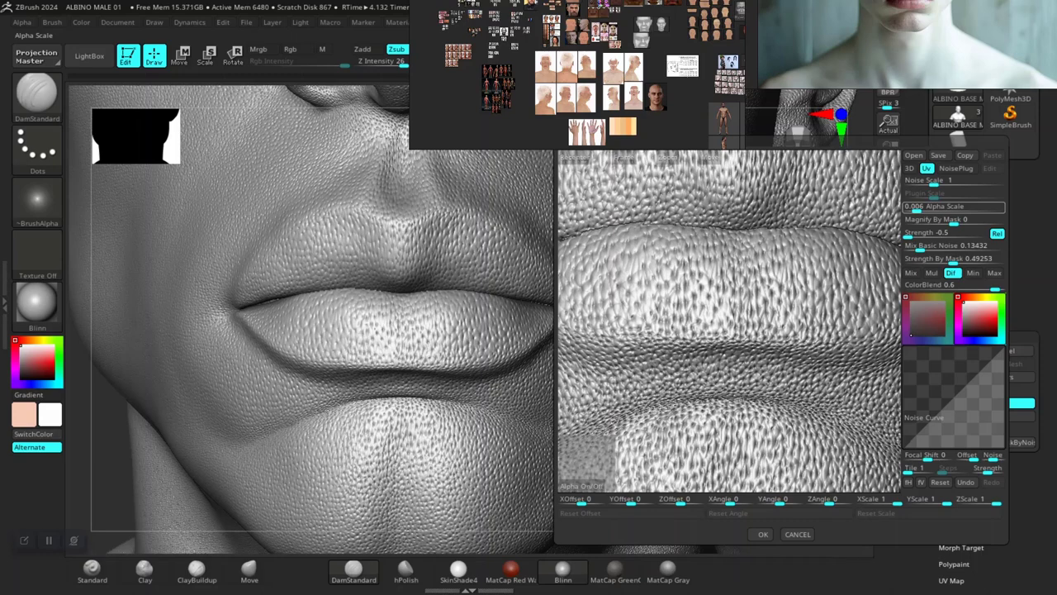
{"action": "left_click", "coordinate": [950, 207]}
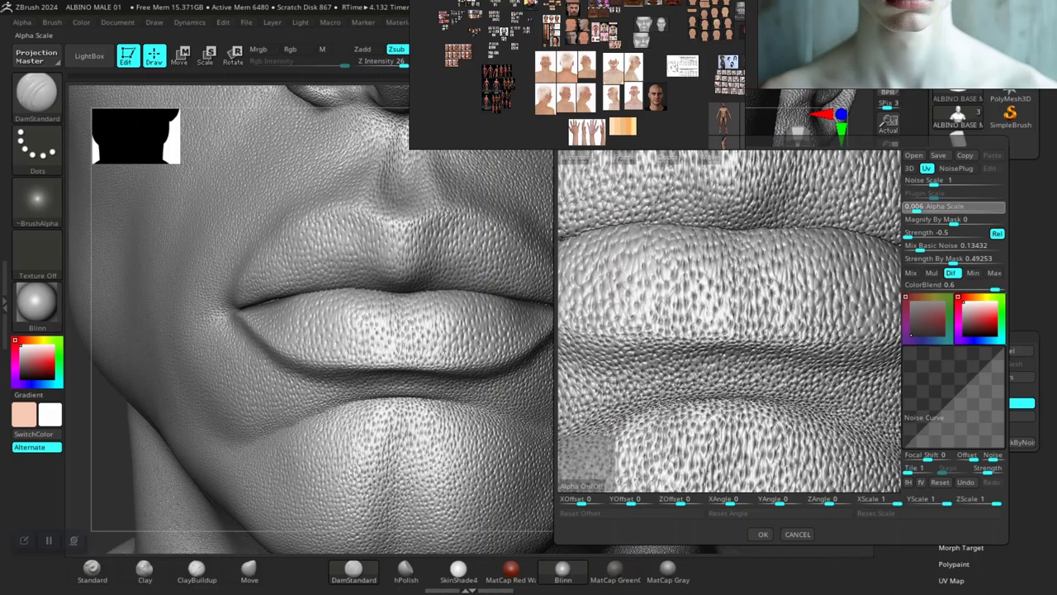
{"action": "left_click_drag", "start_coordinate": [916, 209], "coordinate": [916, 209]}
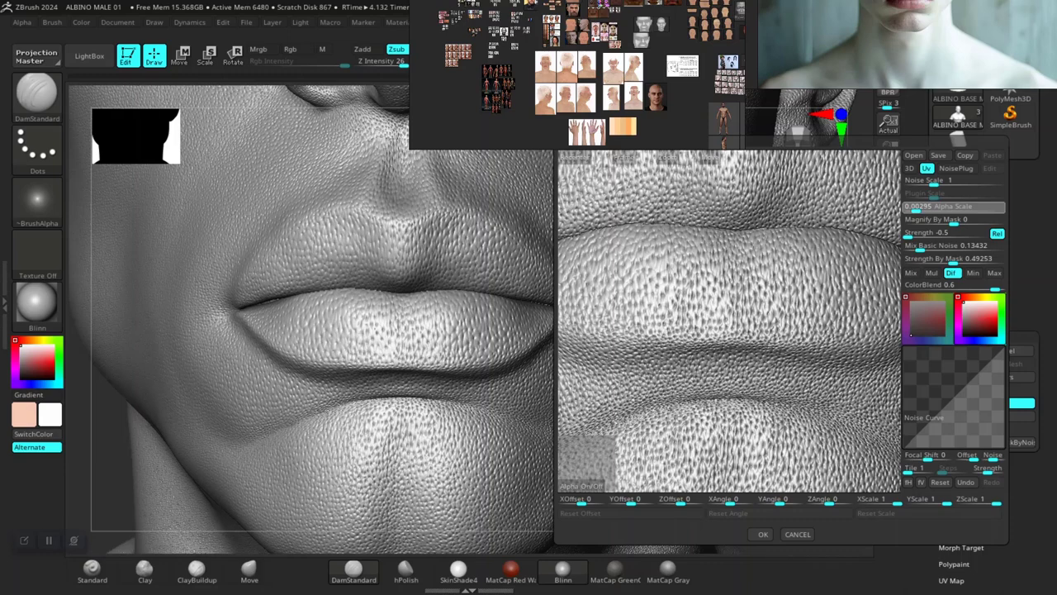
{"action": "left_click", "coordinate": [918, 208]}
{"action": "type", "text": "0."}
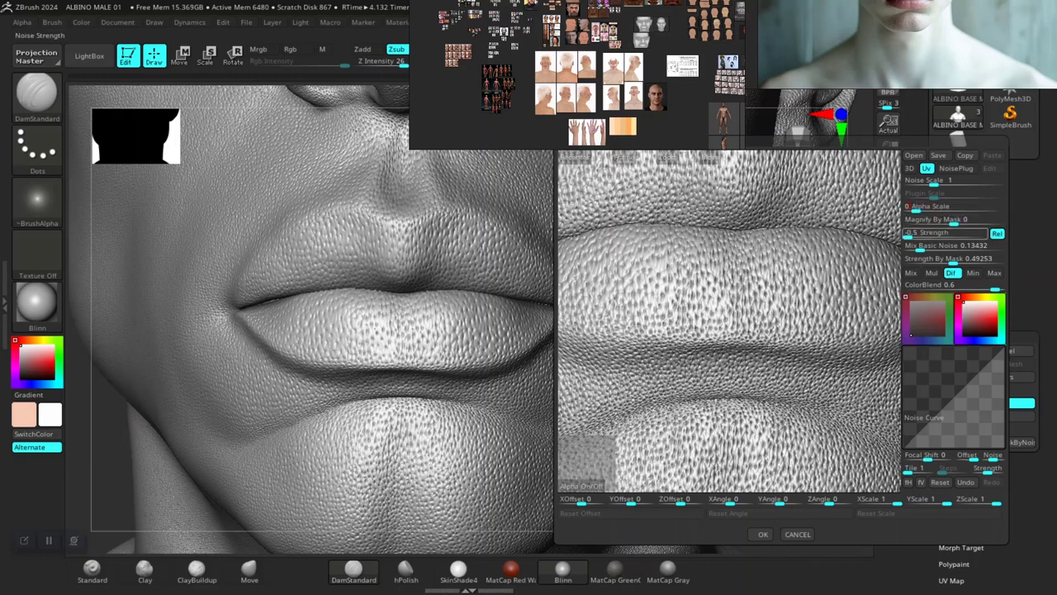
{"action": "type", "text": "004"}
{"action": "key", "text": "Return"}
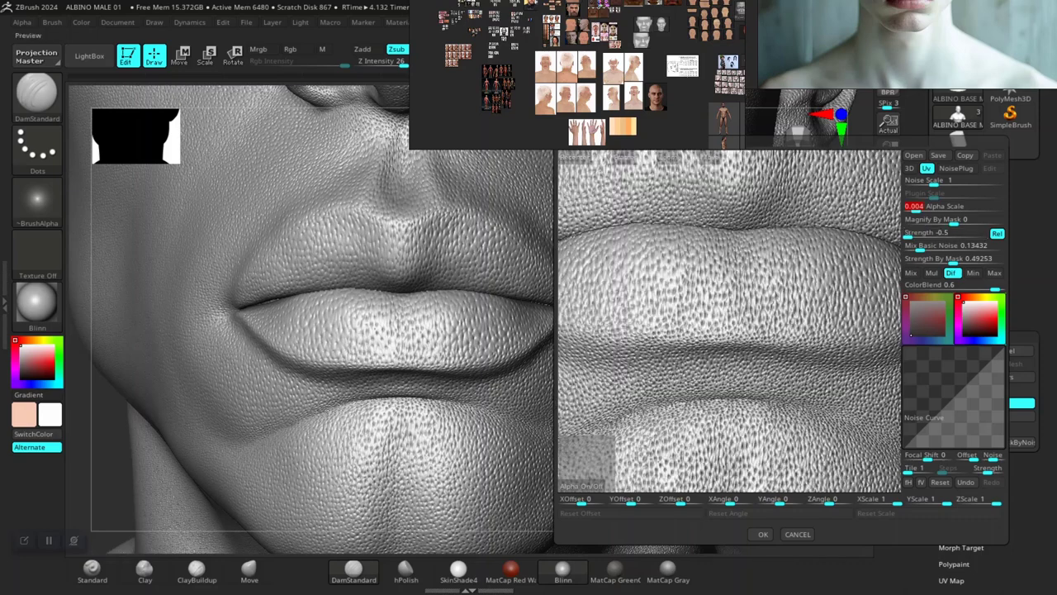
- Accept the surface noise settings and inspect the pores on the nose, cheeks, eyes and forehead
{"action": "left_click", "coordinate": [762, 533]}
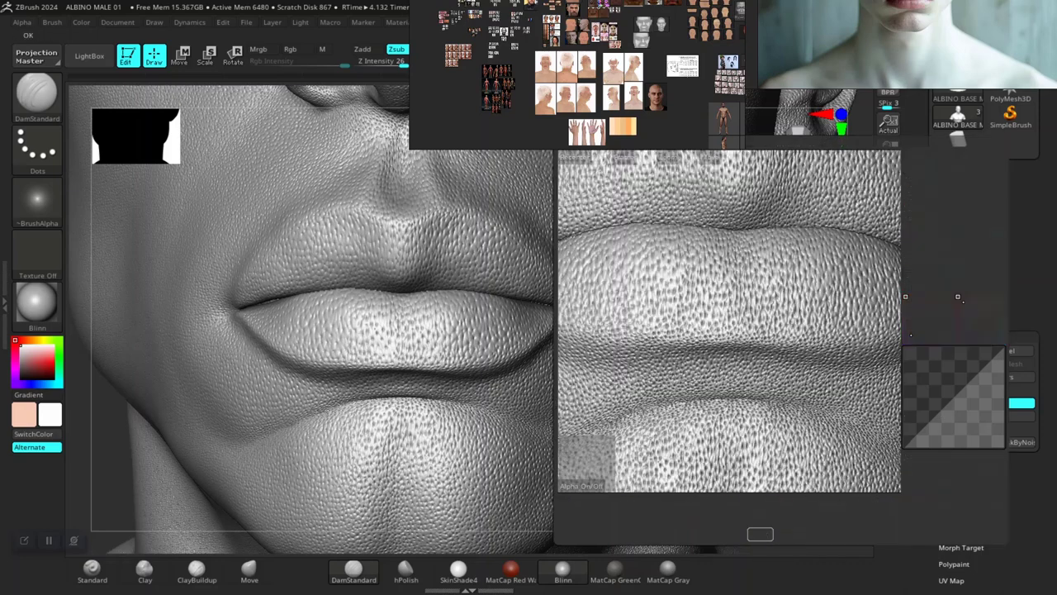
{"action": "left_click_drag", "start_coordinate": [789, 388], "coordinate": [736, 531], "text": "alt"}
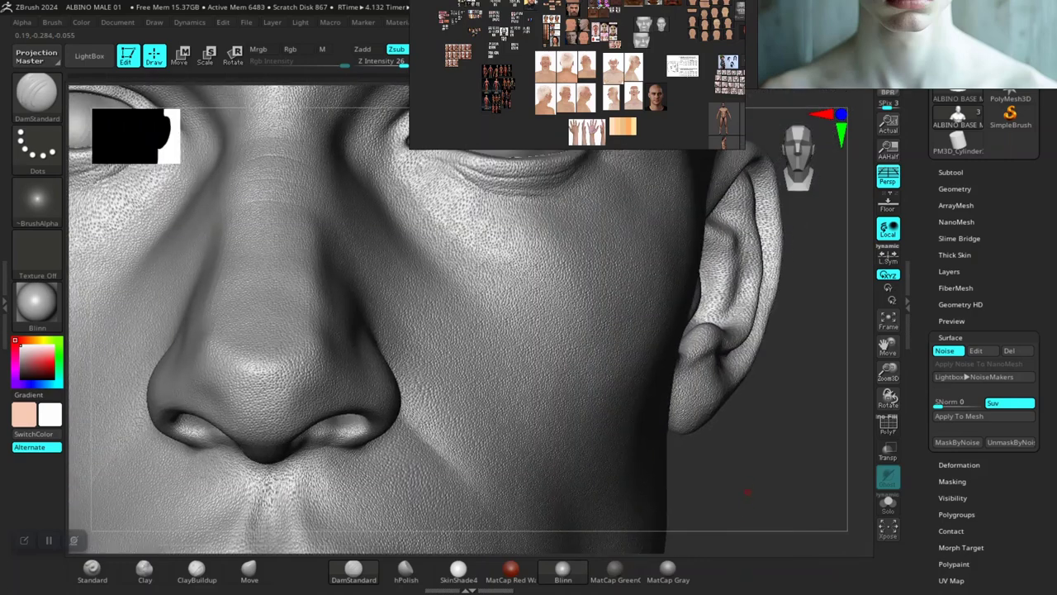
{"action": "mouse_move", "coordinate": [772, 462]}
{"action": "left_mouse_down"}
{"action": "mouse_move", "coordinate": [764, 525]}
{"action": "mouse_move", "coordinate": [797, 487]}
{"action": "left_mouse_up"}
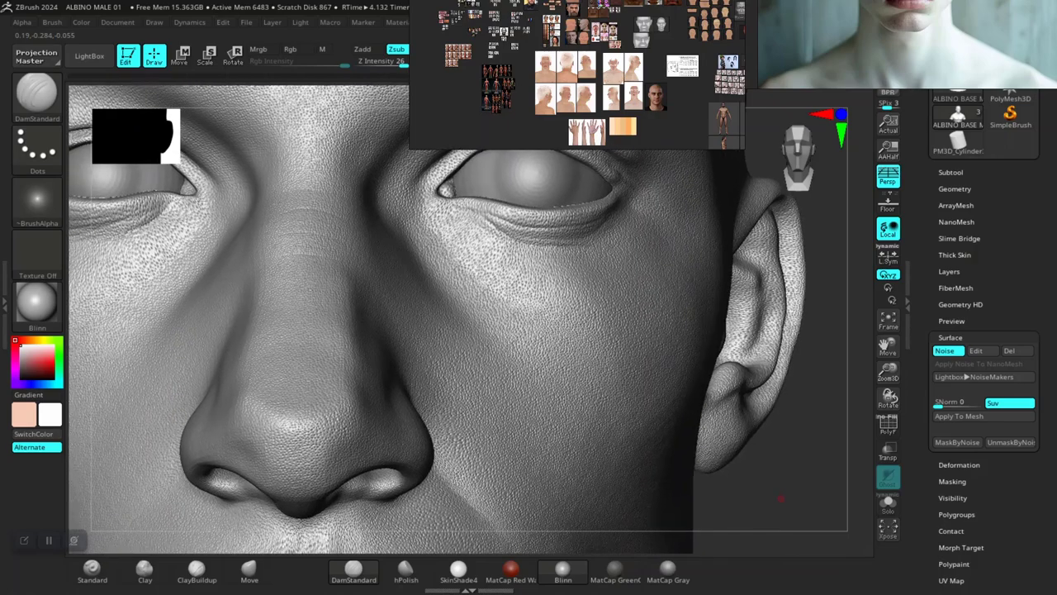
{"action": "left_click_drag", "start_coordinate": [777, 297], "coordinate": [733, 528], "text": "alt"}
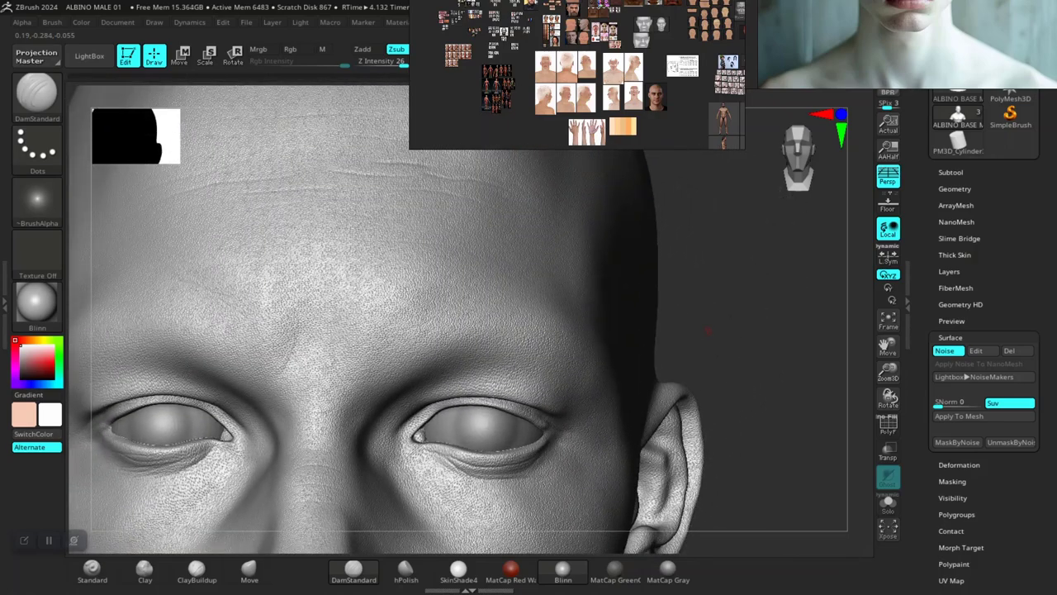
{"action": "mouse_move", "coordinate": [708, 331]}
{"action": "left_mouse_down", "text": "alt"}
{"action": "mouse_move", "coordinate": [722, 333]}
{"action": "mouse_move", "coordinate": [813, 272]}
{"action": "mouse_move", "coordinate": [810, 262]}
{"action": "left_mouse_up", "text": "alt"}
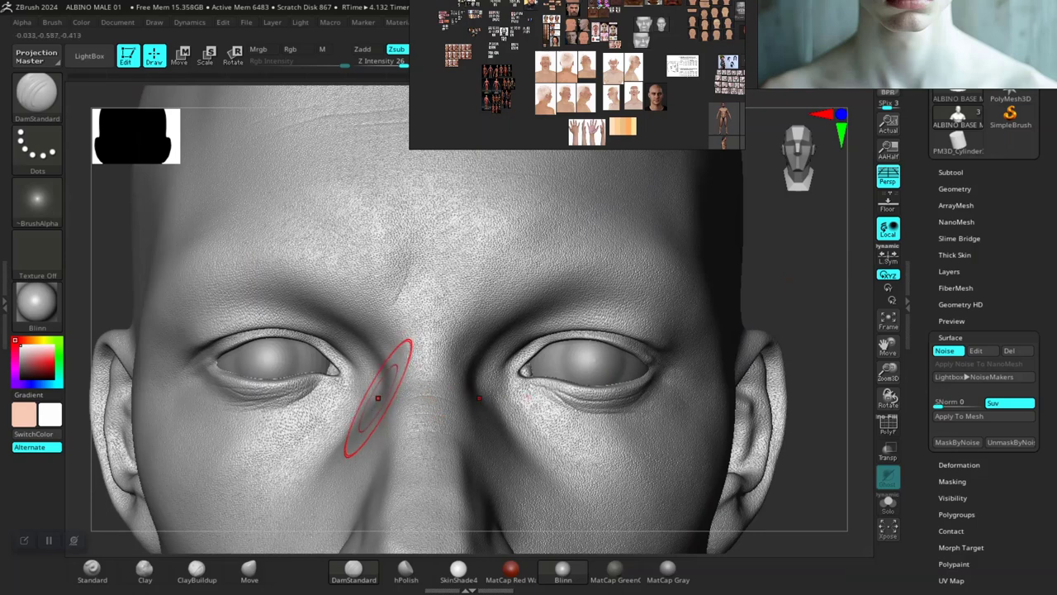
- Try masking the skin between the brows to test blocking the noise, undoing each mask stroke
{"action": "key", "text": "ctrl"}
{"action": "mouse_move", "coordinate": [427, 286]}
{"action": "left_mouse_down", "text": "ctrl"}
{"action": "mouse_move", "coordinate": [443, 277]}
{"action": "mouse_move", "coordinate": [429, 281]}
{"action": "mouse_move", "coordinate": [432, 295]}
{"action": "left_mouse_up", "text": "ctrl"}
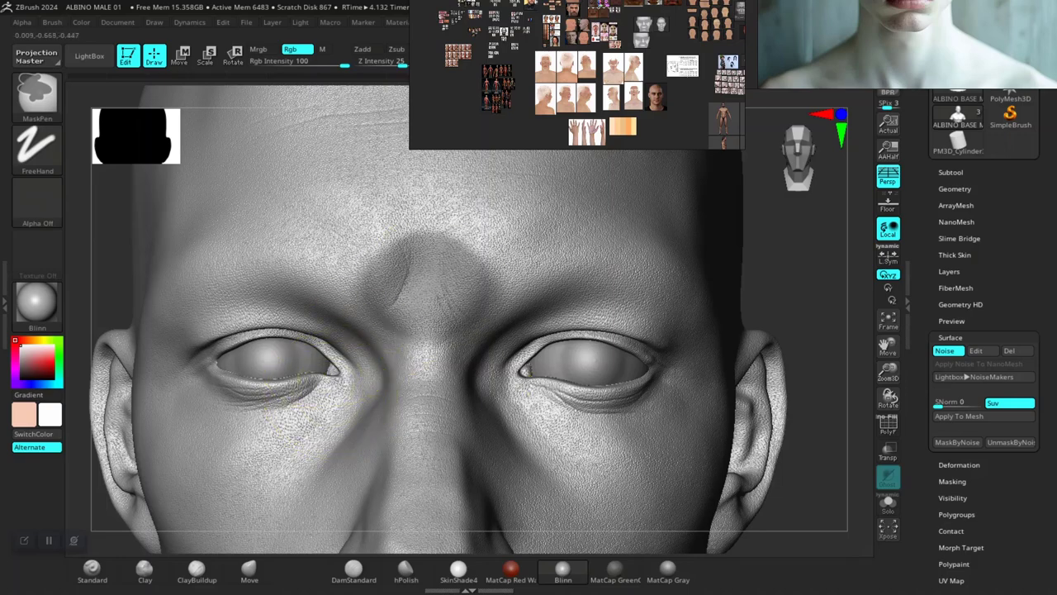
{"action": "mouse_move", "coordinate": [788, 310]}
{"action": "left_mouse_down", "text": "alt"}
{"action": "mouse_move", "coordinate": [760, 400]}
{"action": "mouse_move", "coordinate": [768, 487]}
{"action": "left_mouse_up", "text": "alt"}
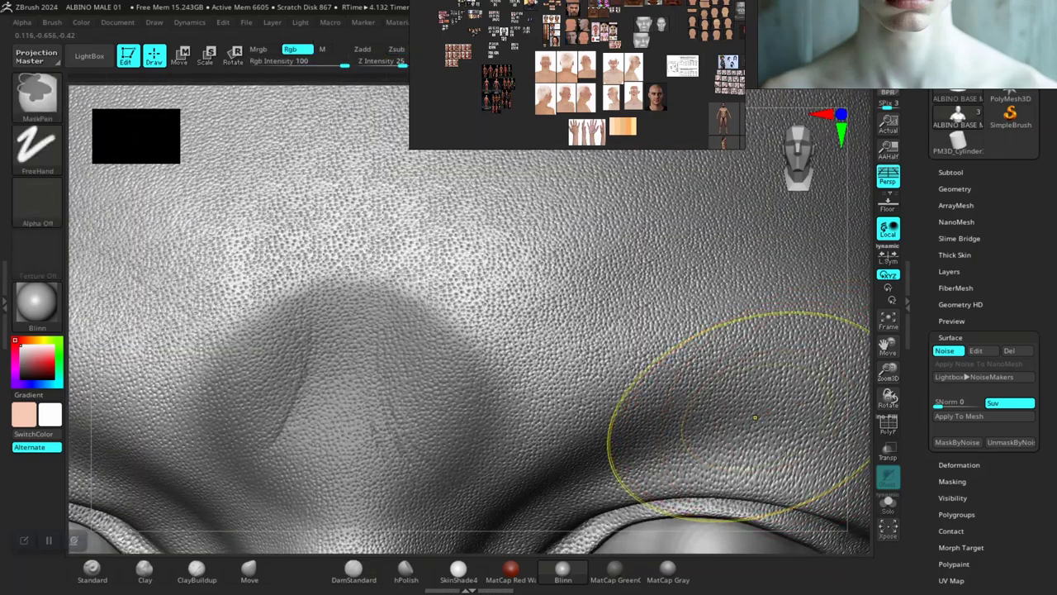
{"action": "key", "text": "ctrl+z"}
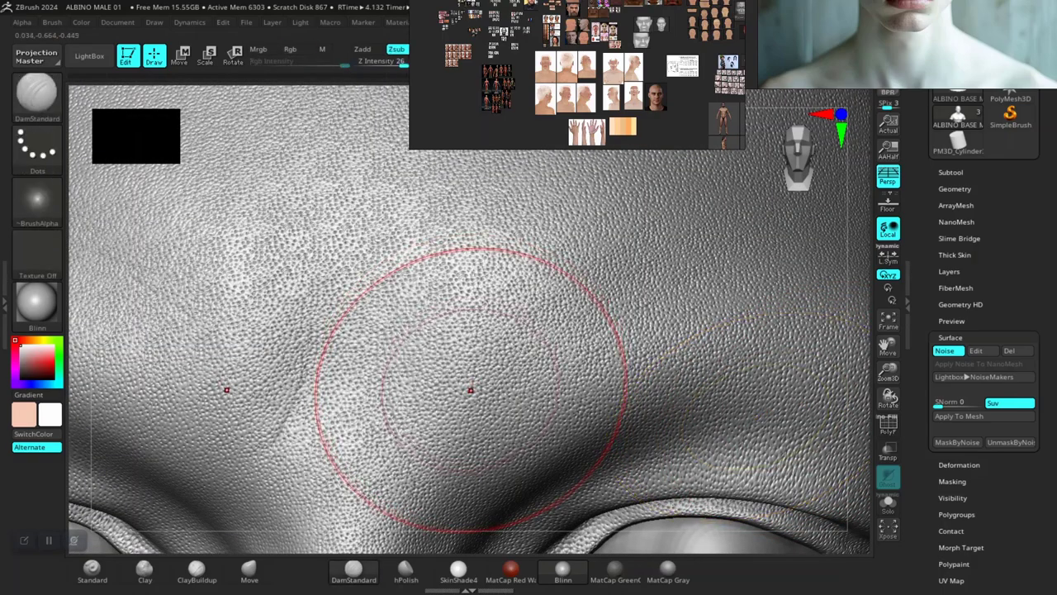
{"action": "mouse_move", "coordinate": [448, 394]}
{"action": "left_mouse_down", "text": "ctrl"}
{"action": "mouse_move", "coordinate": [487, 386]}
{"action": "mouse_move", "coordinate": [496, 359]}
{"action": "mouse_move", "coordinate": [469, 354]}
{"action": "left_mouse_up", "text": "ctrl"}
{"action": "key", "text": "ctrl"}
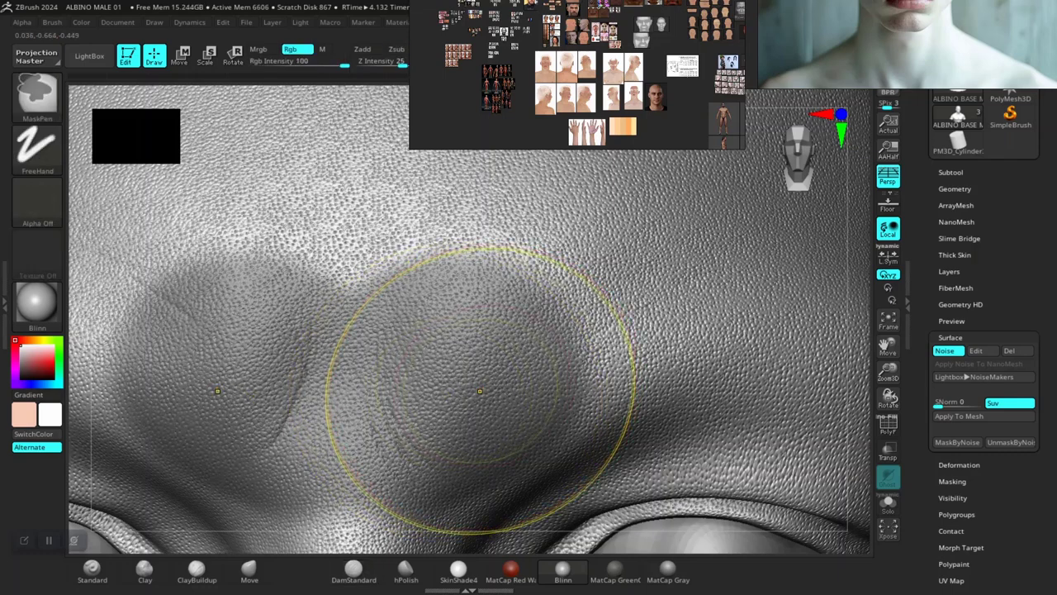
{"action": "key", "text": "ctrl+z"}
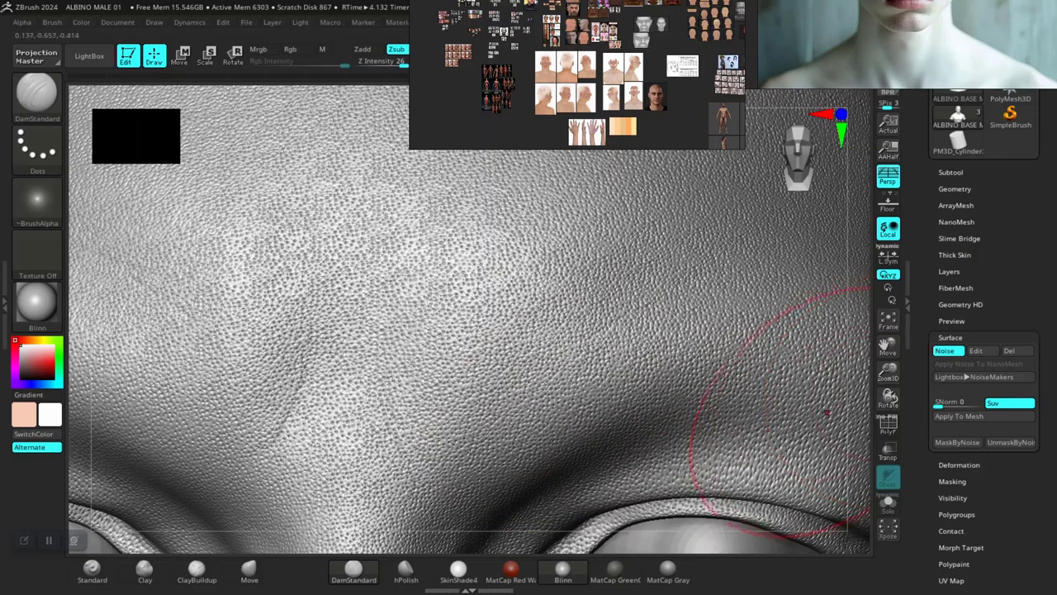
- Turn off the surface noise and paint a mask over the eyelids and under-eye folds with a smaller brush
{"action": "key", "text": "f"}
{"action": "left_click_drag", "start_coordinate": [724, 413], "coordinate": [721, 535], "text": "alt"}
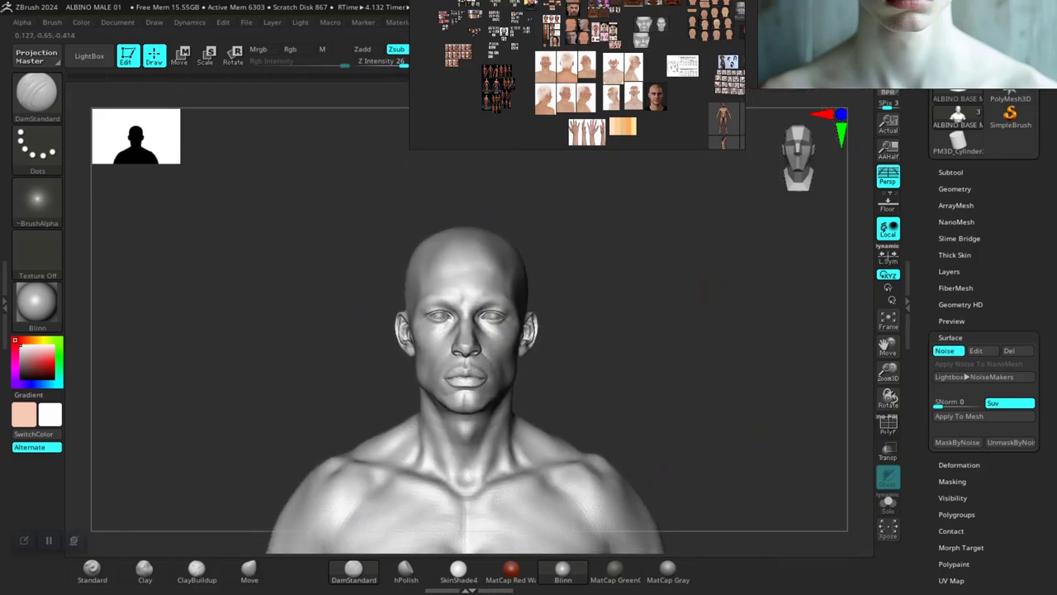
{"action": "left_click_drag", "start_coordinate": [743, 330], "coordinate": [749, 426], "text": "alt"}
{"action": "left_click_drag", "start_coordinate": [813, 273], "coordinate": [822, 362], "text": "alt"}
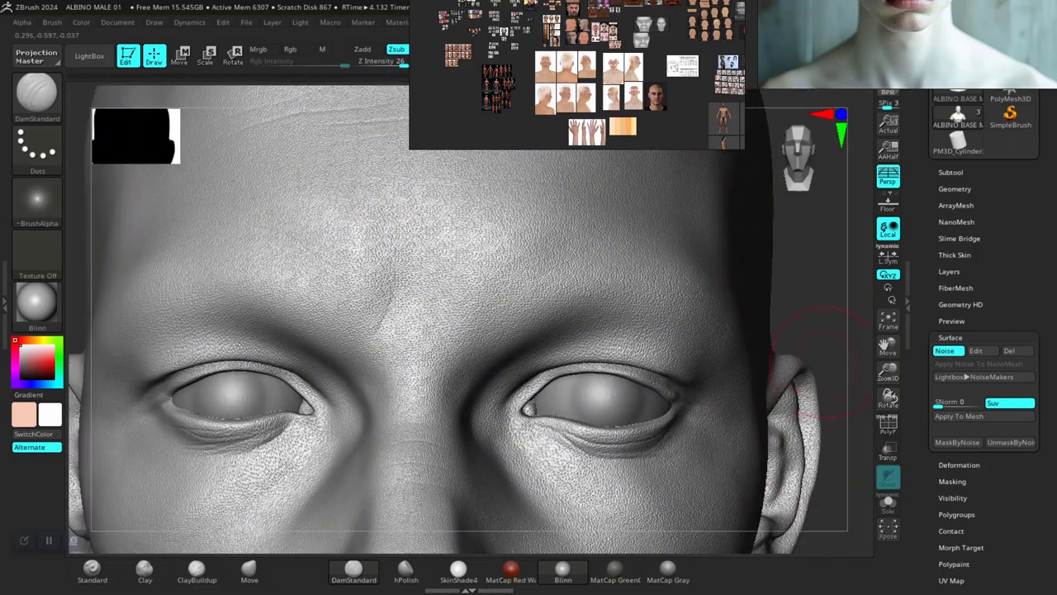
{"action": "left_click_drag", "start_coordinate": [833, 310], "coordinate": [793, 368], "text": "alt"}
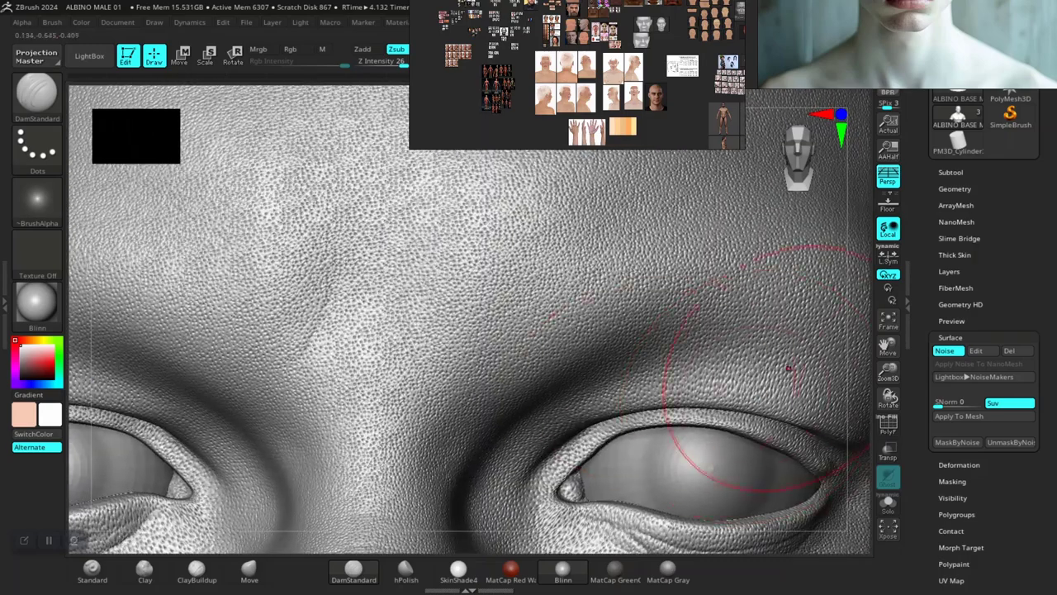
{"action": "left_click", "coordinate": [945, 351]}
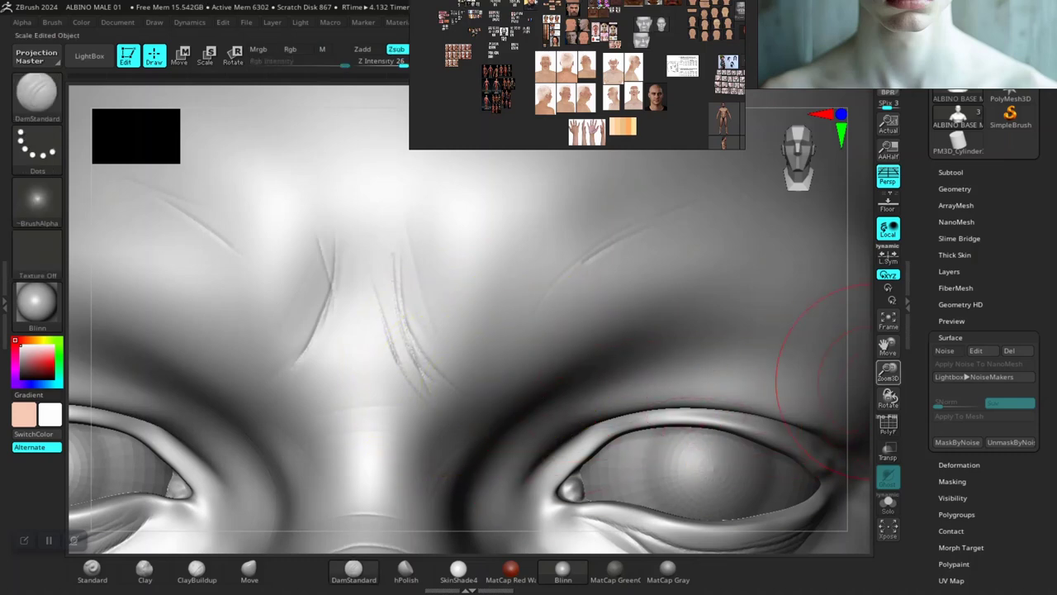
{"action": "left_click_drag", "start_coordinate": [888, 346], "coordinate": [698, 223]}
{"action": "key", "text": "space"}
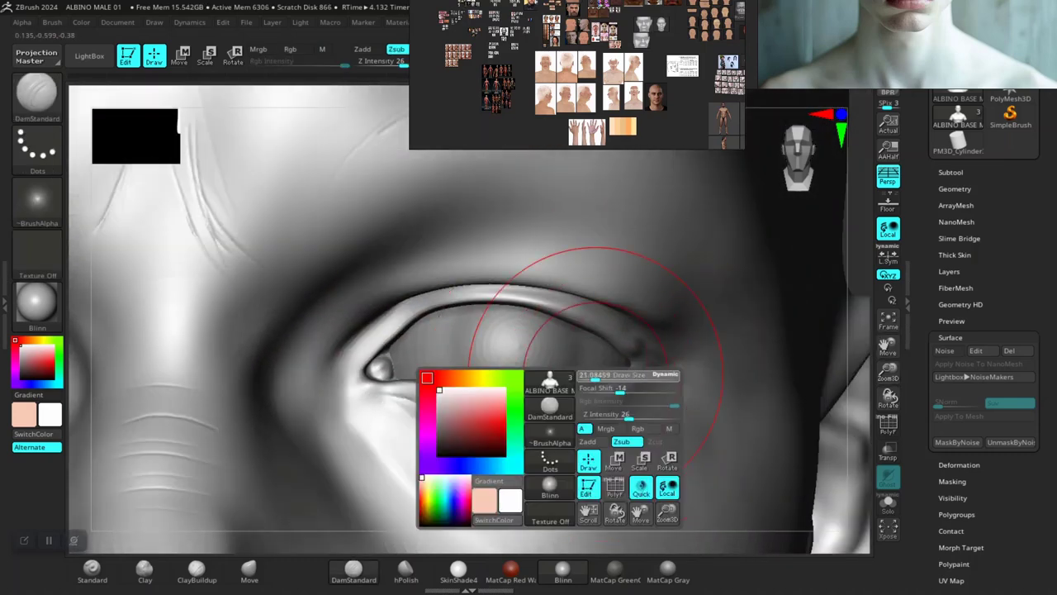
{"action": "mouse_move", "coordinate": [609, 396]}
{"action": "left_mouse_down", "text": "ctrl"}
{"action": "mouse_move", "coordinate": [532, 420]}
{"action": "mouse_move", "coordinate": [403, 401]}
{"action": "mouse_move", "coordinate": [618, 398]}
{"action": "mouse_move", "coordinate": [629, 377]}
{"action": "mouse_move", "coordinate": [626, 331]}
{"action": "mouse_move", "coordinate": [561, 303]}
{"action": "mouse_move", "coordinate": [479, 295]}
{"action": "mouse_move", "coordinate": [394, 322]}
{"action": "mouse_move", "coordinate": [378, 364]}
{"action": "mouse_move", "coordinate": [382, 392]}
{"action": "left_mouse_up", "text": "ctrl"}
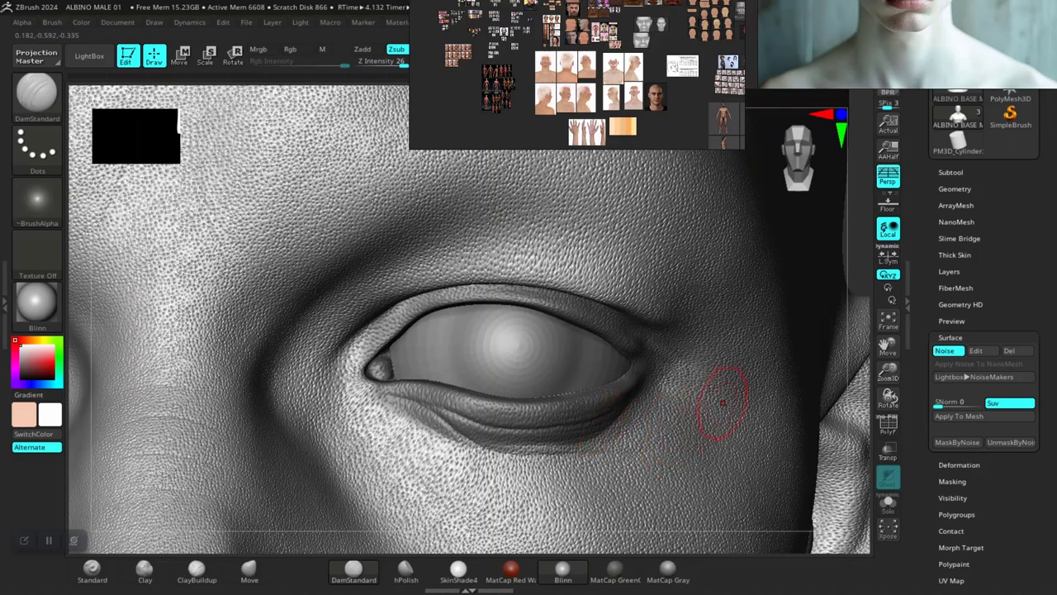
- Check the pore noise around the masked eyelids and nose, and clear the eyelid mask
{"action": "mouse_move", "coordinate": [856, 248]}
{"action": "left_mouse_down", "text": "alt"}
{"action": "mouse_move", "coordinate": [855, 169]}
{"action": "mouse_move", "coordinate": [779, 375]}
{"action": "left_mouse_up", "text": "alt"}
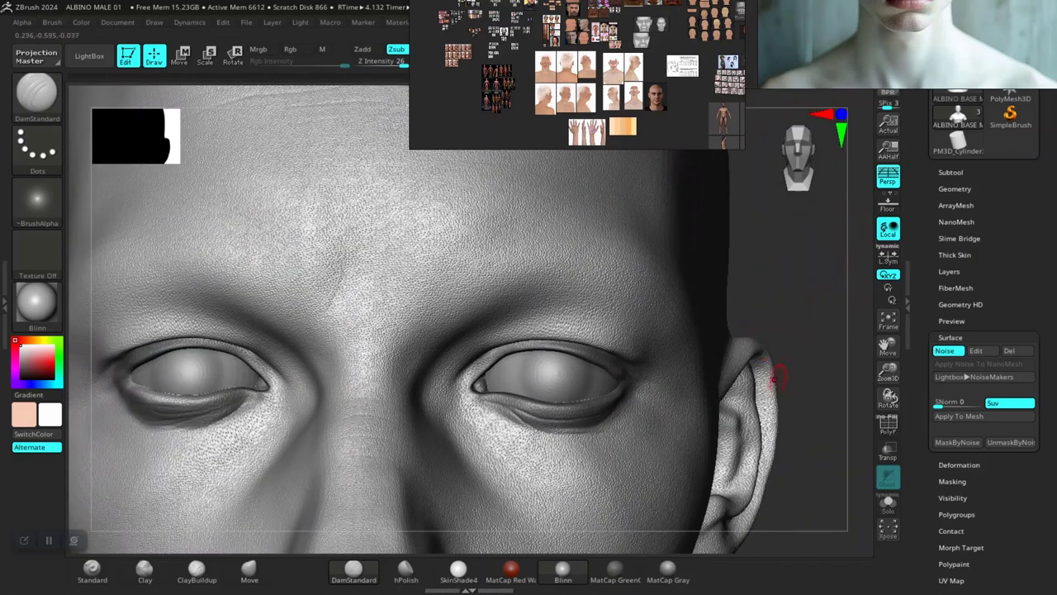
{"action": "left_click_drag", "start_coordinate": [804, 479], "coordinate": [795, 269], "text": "alt"}
{"action": "left_click_drag", "start_coordinate": [692, 486], "coordinate": [745, 468]}
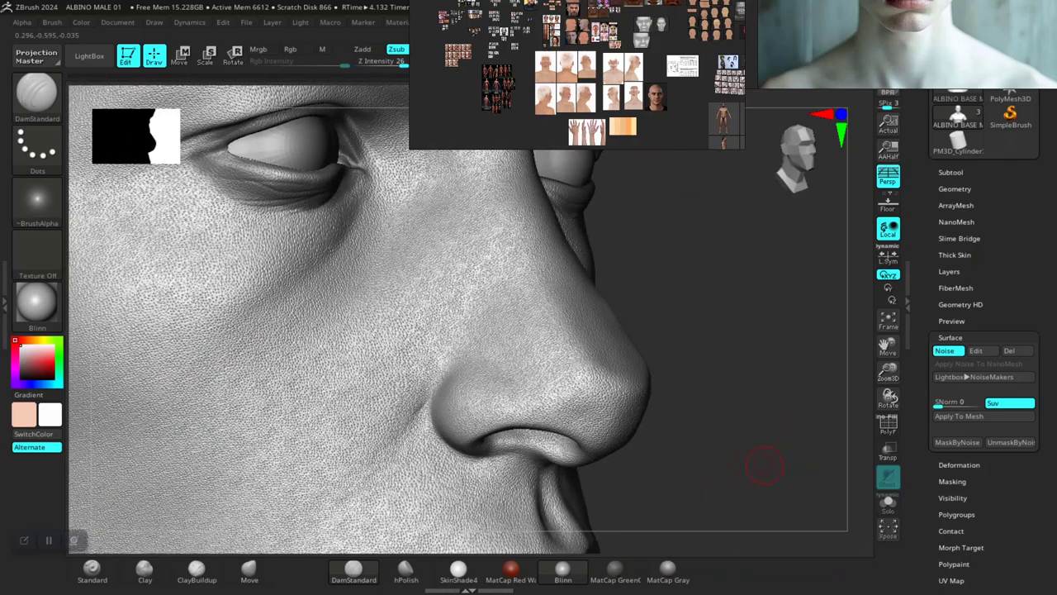
{"action": "right_click_drag", "start_coordinate": [764, 465], "coordinate": [736, 465]}
{"action": "key", "text": "ctrl"}
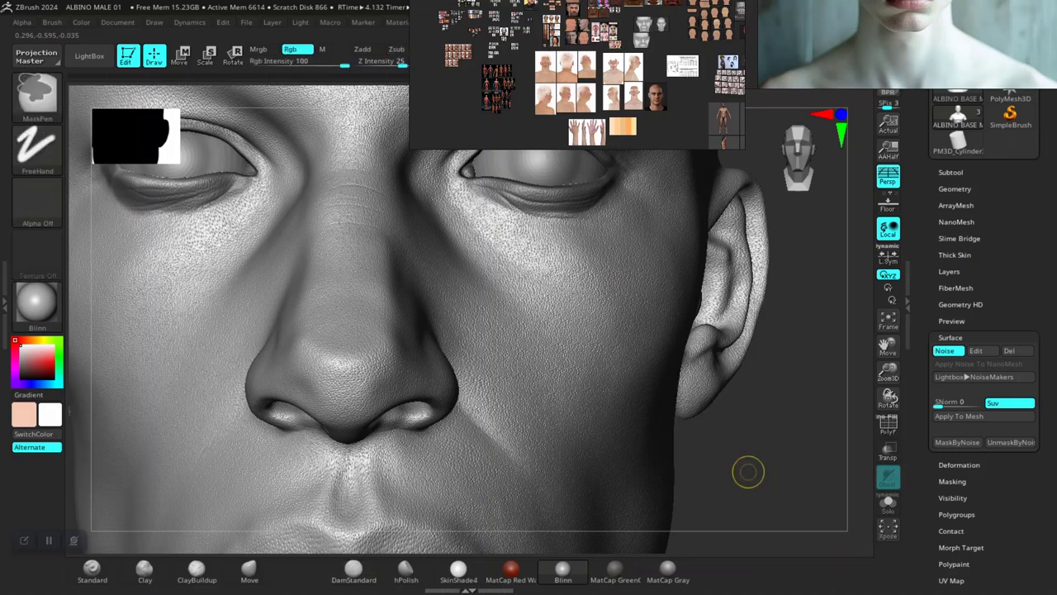
{"action": "key", "text": "ctrl+z"}
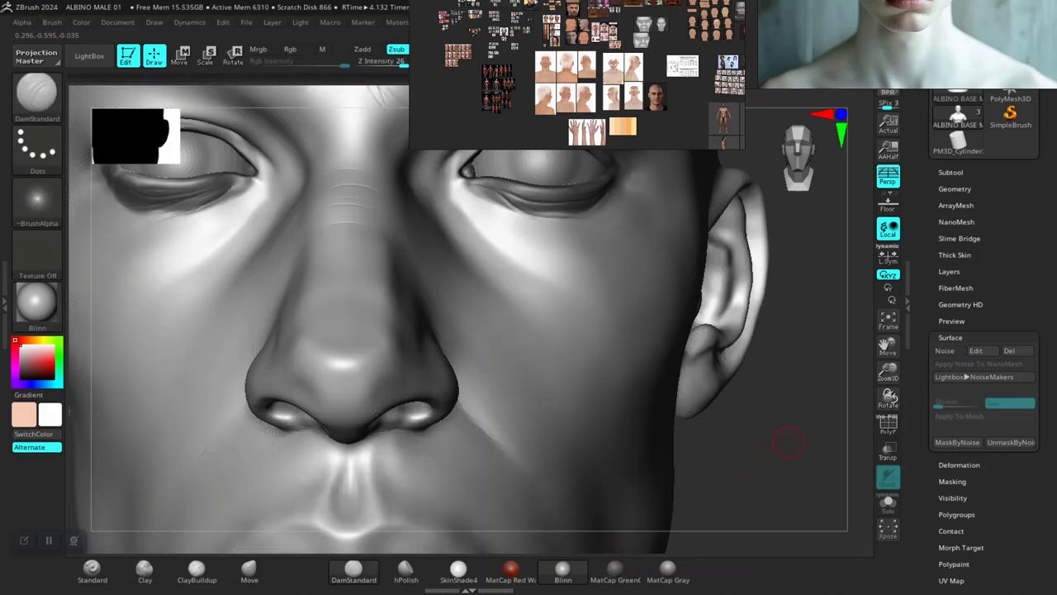
{"action": "key", "text": "ctrl"}
{"action": "left_click_drag", "start_coordinate": [781, 446], "coordinate": [784, 432], "text": "ctrl"}
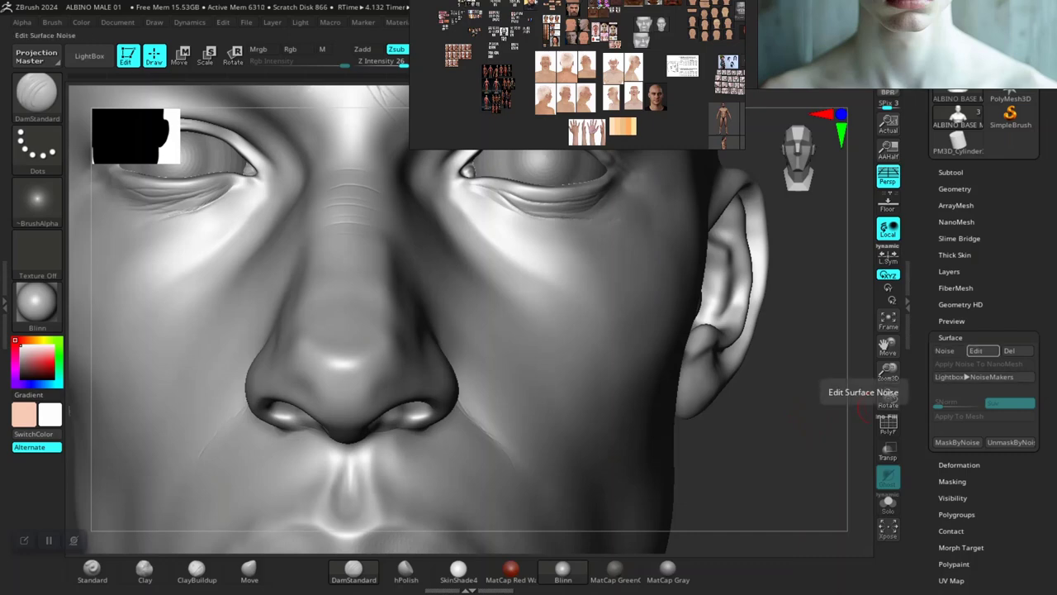
- Turn the surface noise back on, review the lips in its preview and accept the noise settings
{"action": "left_click", "coordinate": [948, 351]}
{"action": "left_click", "coordinate": [976, 350]}
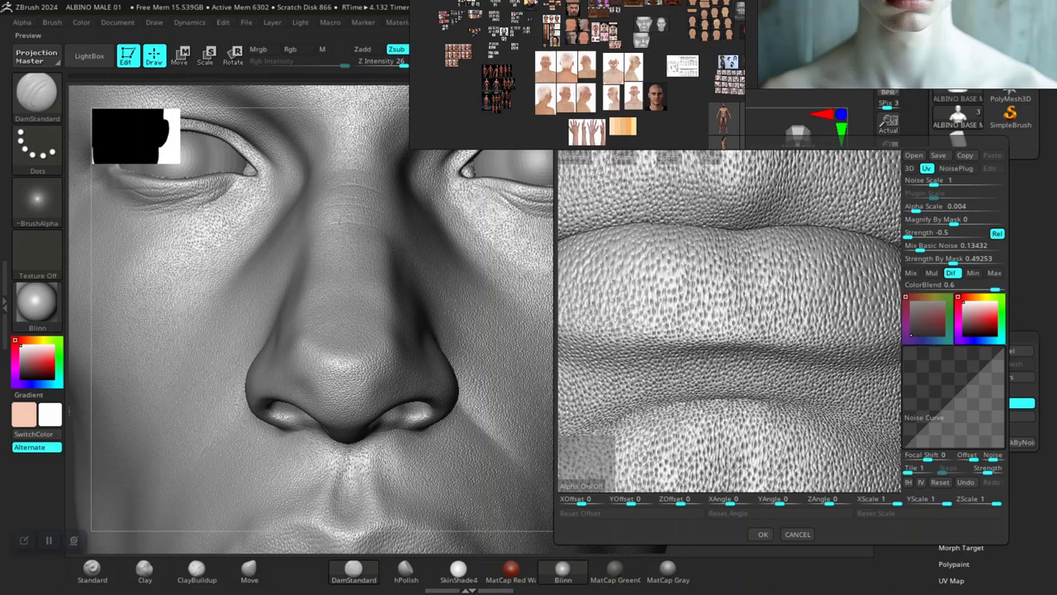
{"action": "left_click_drag", "start_coordinate": [729, 355], "coordinate": [648, 483]}
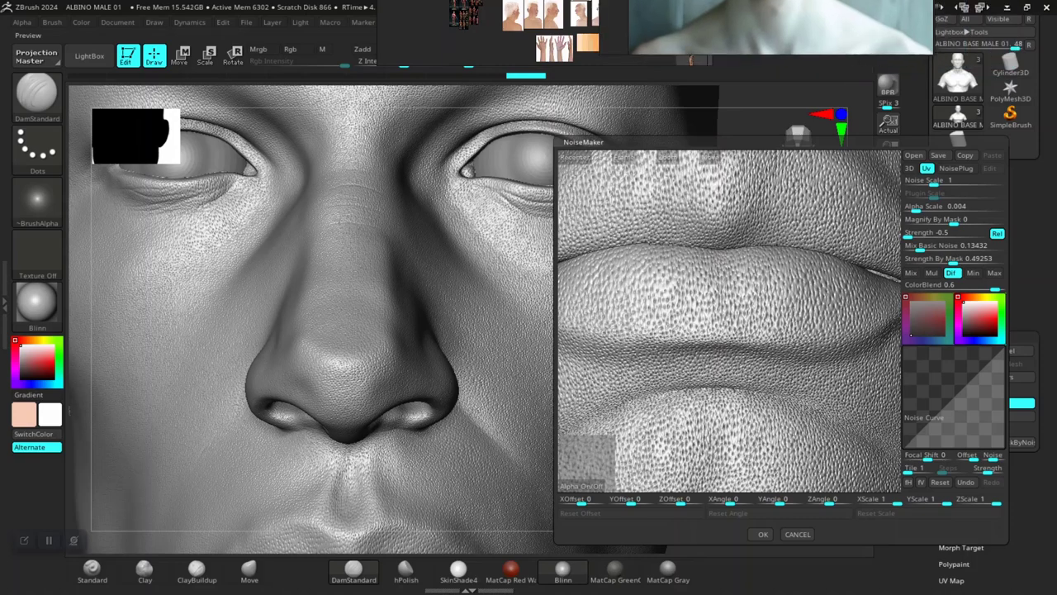
{"action": "left_click", "coordinate": [763, 533]}
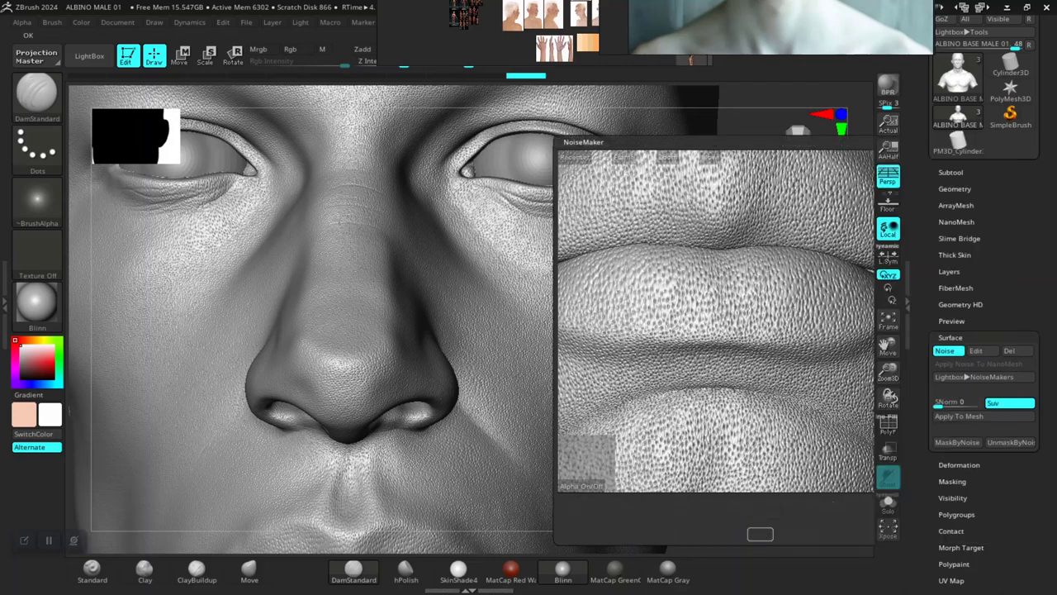
- Try a short DamStandard stroke on the cheek over the noise and undo it
{"action": "right_click_drag", "start_coordinate": [512, 277], "coordinate": [509, 334], "text": "ctrl"}
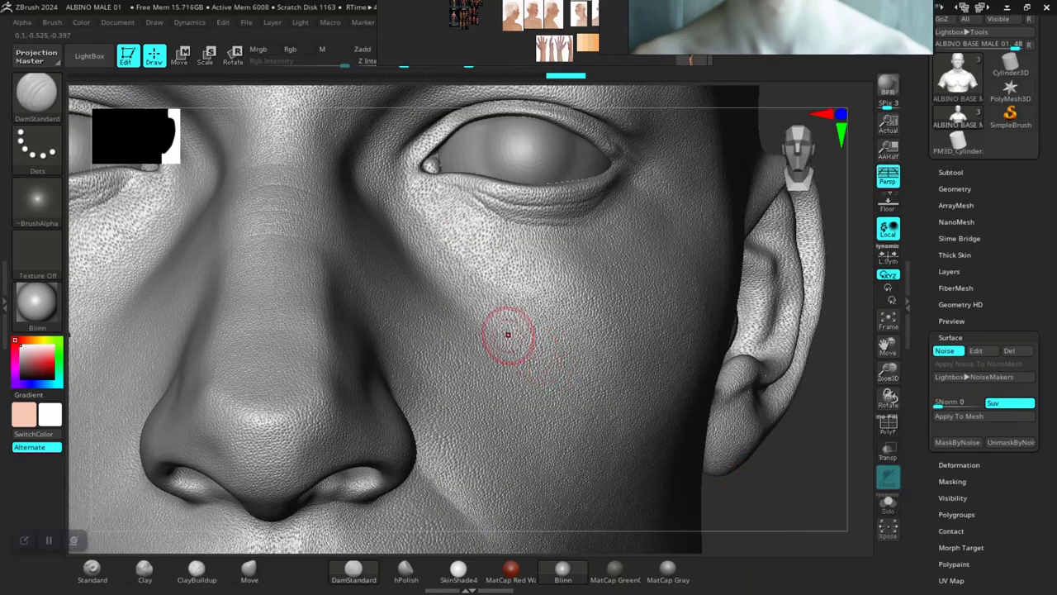
{"action": "left_click_drag", "start_coordinate": [533, 338], "coordinate": [460, 355]}
{"action": "key", "text": "ctrl"}
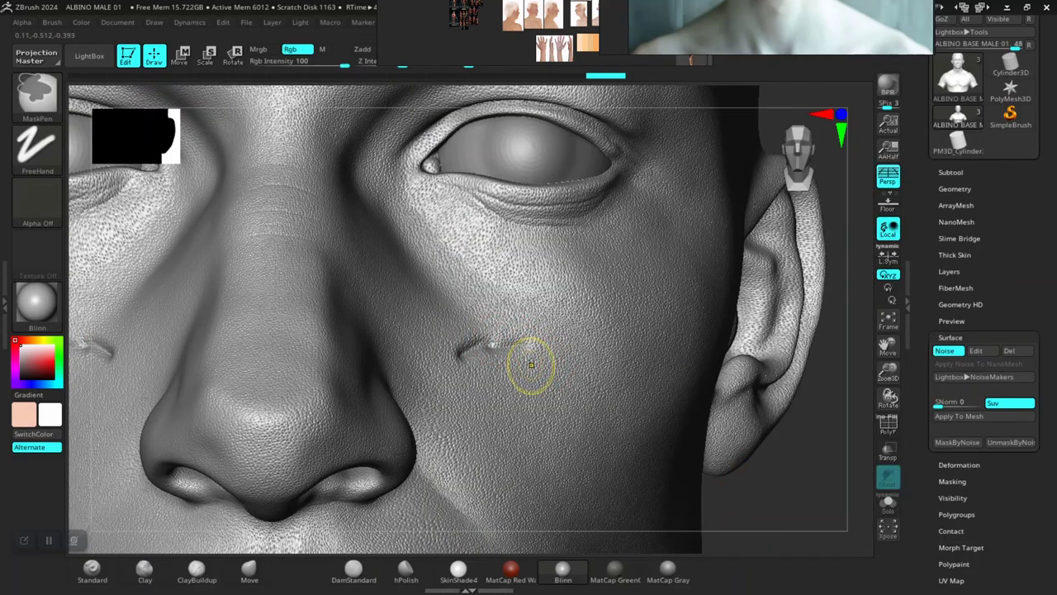
{"action": "key", "text": "ctrl+z"}
- Try masking the cheek with an enlarged brush, undo the mask and adjust the brush size
{"action": "key", "text": "]"}
{"action": "key", "text": "]"}
{"action": "key", "text": "]"}
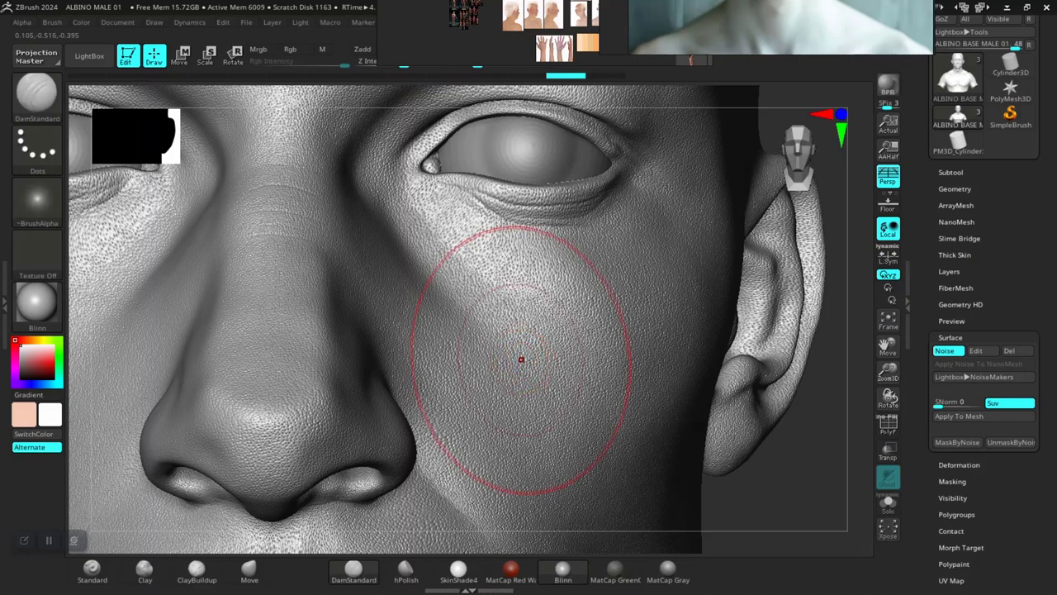
{"action": "left_click_drag", "start_coordinate": [520, 372], "coordinate": [510, 358], "text": "ctrl"}
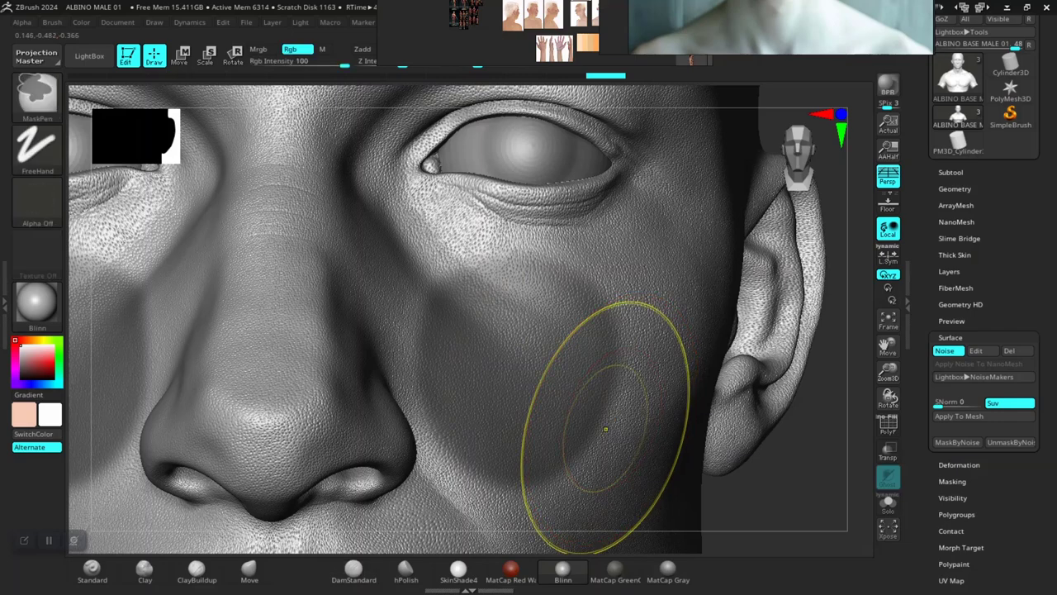
{"action": "key", "text": "ctrl+z"}
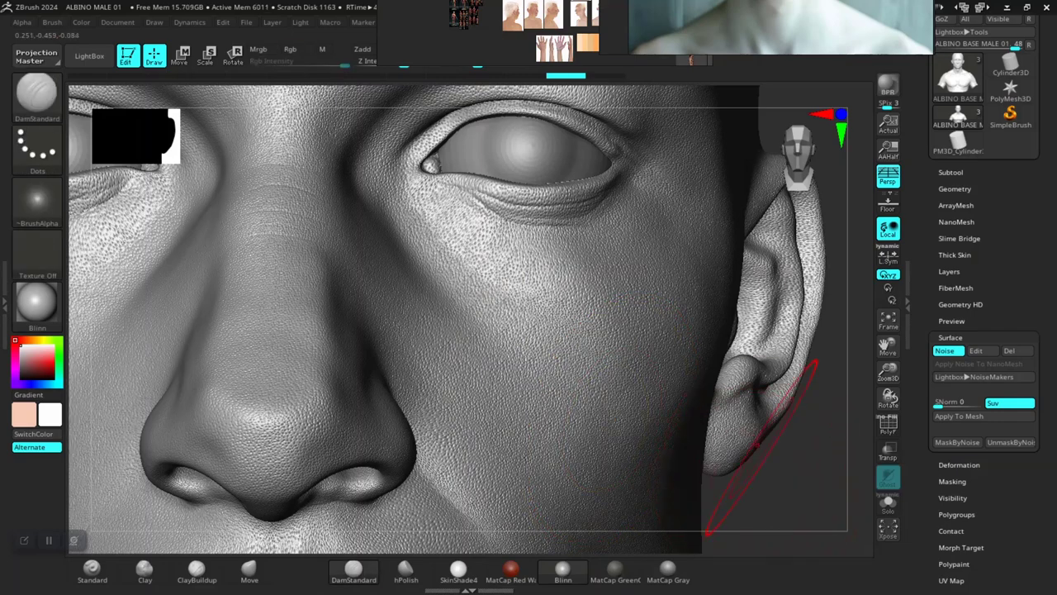
{"action": "key", "text": "space"}
{"action": "left_click_drag", "start_coordinate": [760, 404], "coordinate": [754, 403]}
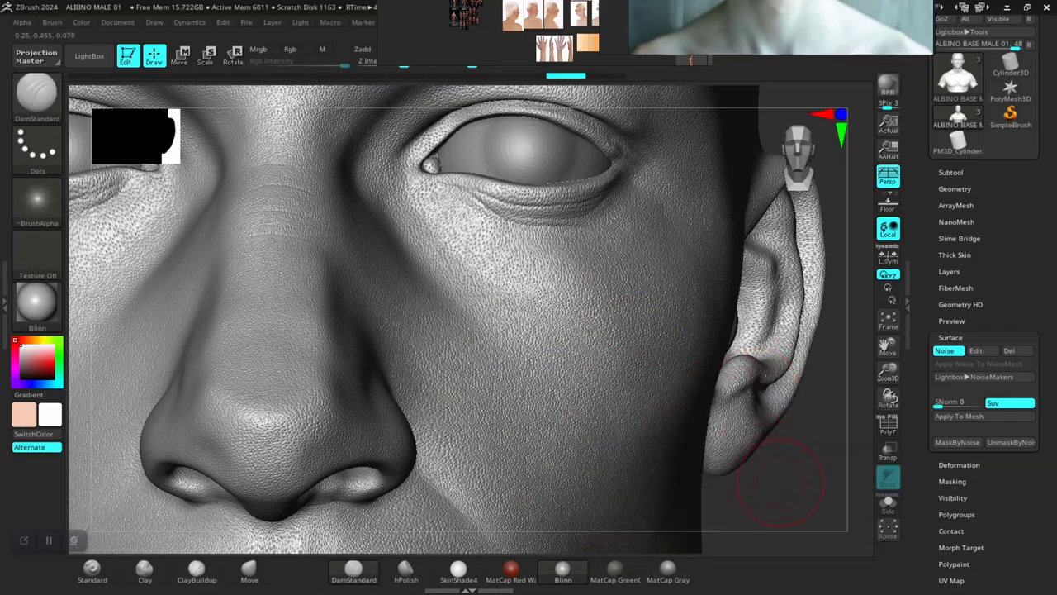
- Check the pores from several angles, mask the bust by its surface noise and inspect the mask on the cheek
{"action": "mouse_move", "coordinate": [794, 483]}
{"action": "left_mouse_down", "text": "alt"}
{"action": "mouse_move", "coordinate": [753, 399]}
{"action": "mouse_move", "coordinate": [764, 304]}
{"action": "mouse_move", "coordinate": [769, 332]}
{"action": "mouse_move", "coordinate": [838, 331]}
{"action": "left_mouse_up", "text": "alt"}
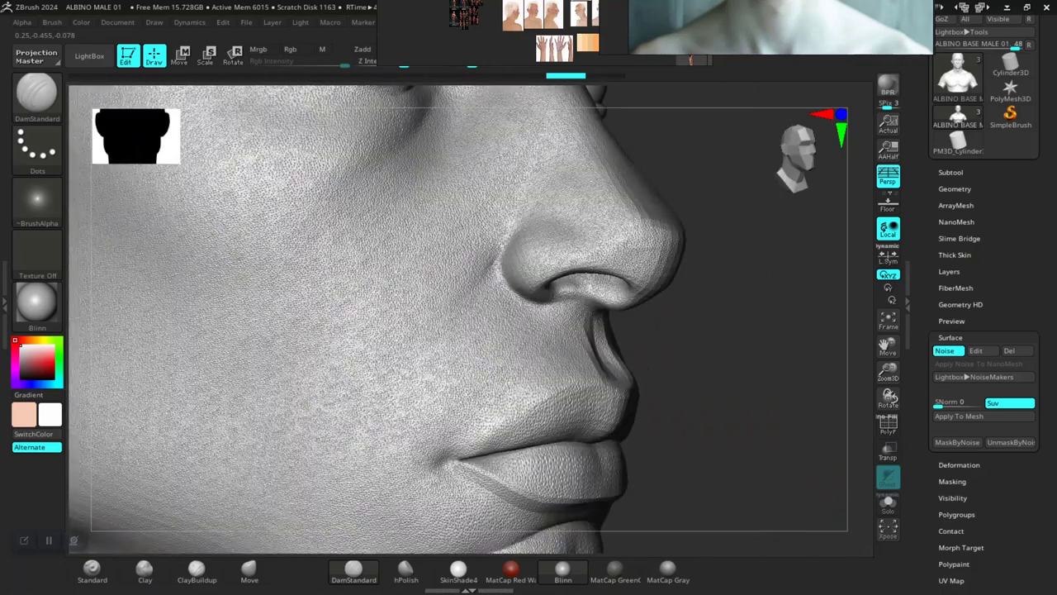
{"action": "mouse_move", "coordinate": [773, 441]}
{"action": "left_mouse_down"}
{"action": "mouse_move", "coordinate": [787, 442]}
{"action": "mouse_move", "coordinate": [702, 433]}
{"action": "left_mouse_up"}
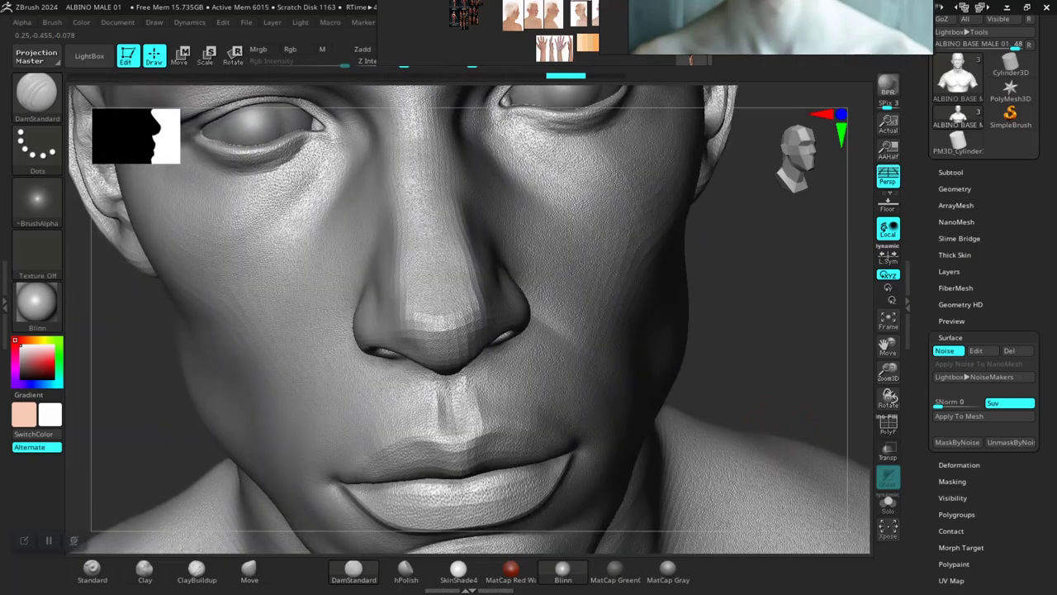
{"action": "left_click_drag", "start_coordinate": [772, 281], "coordinate": [691, 485], "text": "alt"}
{"action": "mouse_move", "coordinate": [775, 326]}
{"action": "left_mouse_down", "text": "alt"}
{"action": "mouse_move", "coordinate": [786, 466]}
{"action": "mouse_move", "coordinate": [753, 425]}
{"action": "mouse_move", "coordinate": [779, 422]}
{"action": "mouse_move", "coordinate": [779, 488]}
{"action": "mouse_move", "coordinate": [792, 391]}
{"action": "left_mouse_up", "text": "alt"}
{"action": "mouse_move", "coordinate": [737, 529]}
{"action": "left_mouse_down", "text": "alt"}
{"action": "mouse_move", "coordinate": [745, 413]}
{"action": "mouse_move", "coordinate": [739, 423]}
{"action": "left_mouse_up", "text": "alt"}
{"action": "left_click_drag", "start_coordinate": [763, 463], "coordinate": [758, 442]}
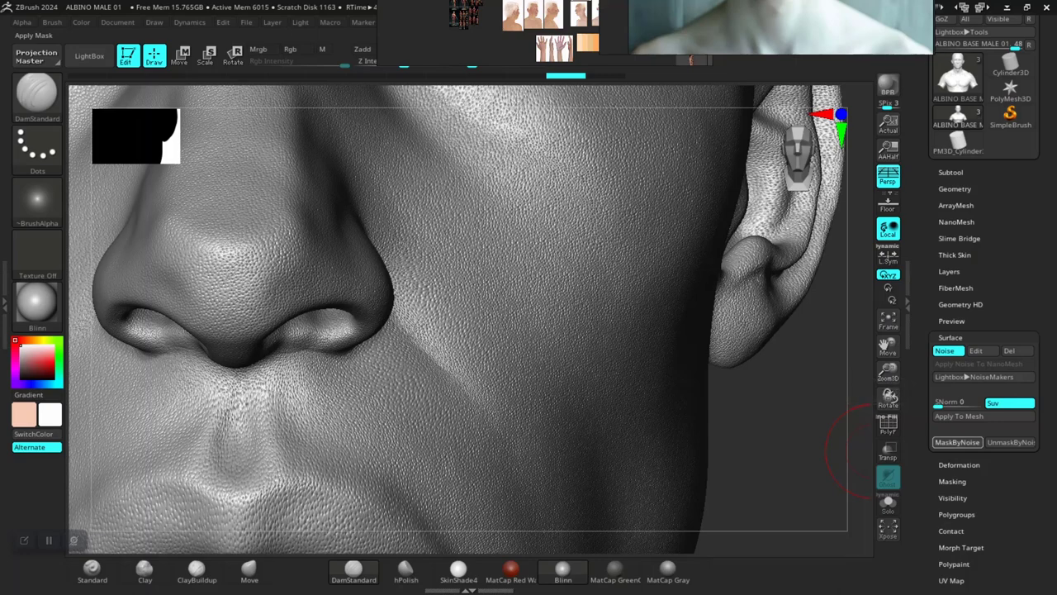
{"action": "left_click", "coordinate": [958, 443]}
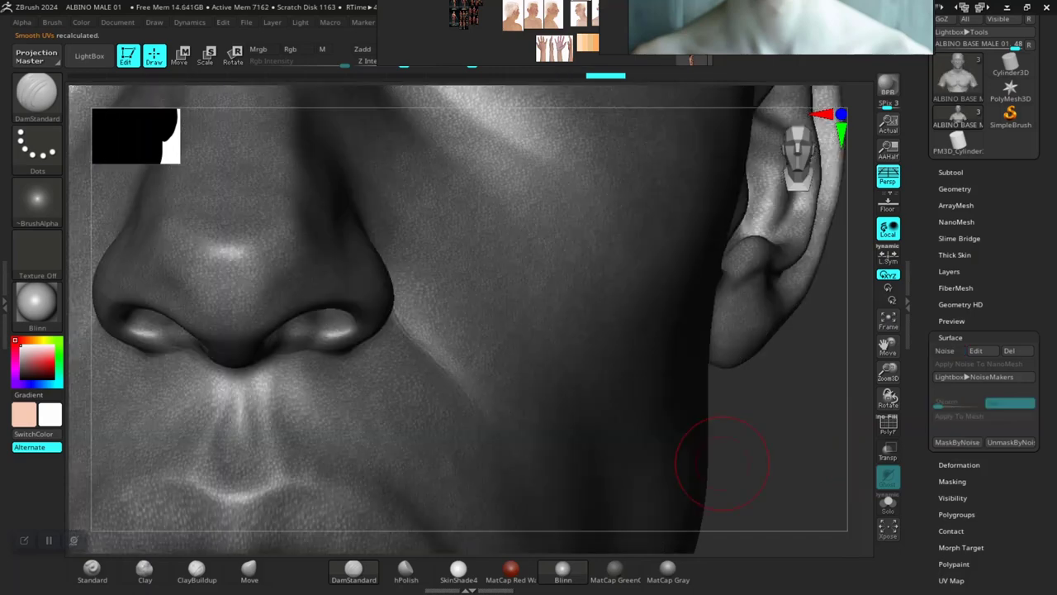
{"action": "mouse_move", "coordinate": [760, 455]}
{"action": "left_mouse_down"}
{"action": "mouse_move", "coordinate": [740, 449]}
{"action": "mouse_move", "coordinate": [741, 512]}
{"action": "mouse_move", "coordinate": [793, 517]}
{"action": "left_mouse_up"}
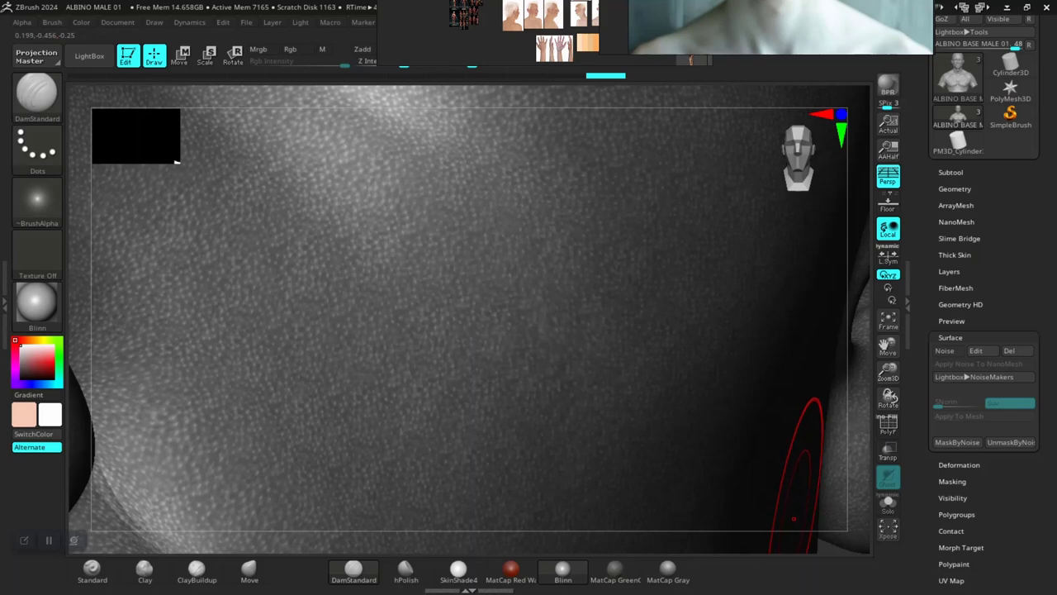
- Erase the pore mask from the lower and upper lips, toggling undo and redo to compare the result
{"action": "key", "text": "f"}
{"action": "left_click_drag", "start_coordinate": [685, 257], "coordinate": [731, 520], "text": "alt"}
{"action": "left_click_drag", "start_coordinate": [785, 225], "coordinate": [785, 413], "text": "alt"}
{"action": "mouse_move", "coordinate": [568, 322]}
{"action": "left_mouse_down", "text": "ctrl"}
{"action": "mouse_move", "coordinate": [496, 330]}
{"action": "mouse_move", "coordinate": [570, 319]}
{"action": "left_mouse_up", "text": "ctrl"}
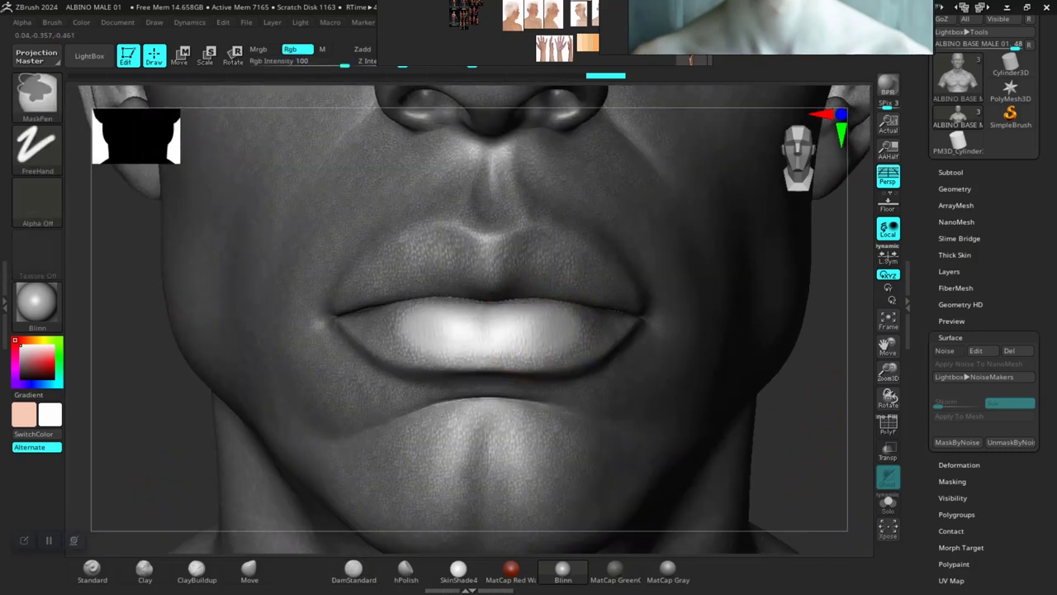
{"action": "mouse_move", "coordinate": [500, 342]}
{"action": "left_mouse_down", "text": "ctrl"}
{"action": "mouse_move", "coordinate": [609, 321]}
{"action": "mouse_move", "coordinate": [540, 287]}
{"action": "mouse_move", "coordinate": [507, 296]}
{"action": "mouse_move", "coordinate": [546, 307]}
{"action": "left_mouse_up", "text": "ctrl"}
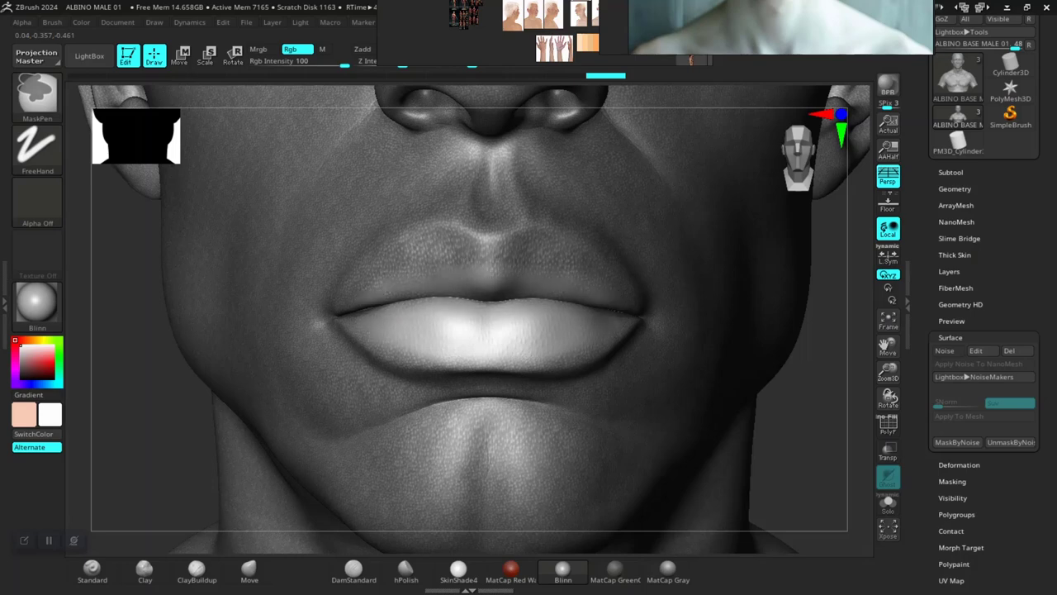
{"action": "mouse_move", "coordinate": [608, 287]}
{"action": "left_mouse_down", "text": "ctrl"}
{"action": "mouse_move", "coordinate": [497, 256]}
{"action": "mouse_move", "coordinate": [551, 257]}
{"action": "mouse_move", "coordinate": [544, 247]}
{"action": "mouse_move", "coordinate": [572, 259]}
{"action": "left_mouse_up", "text": "ctrl"}
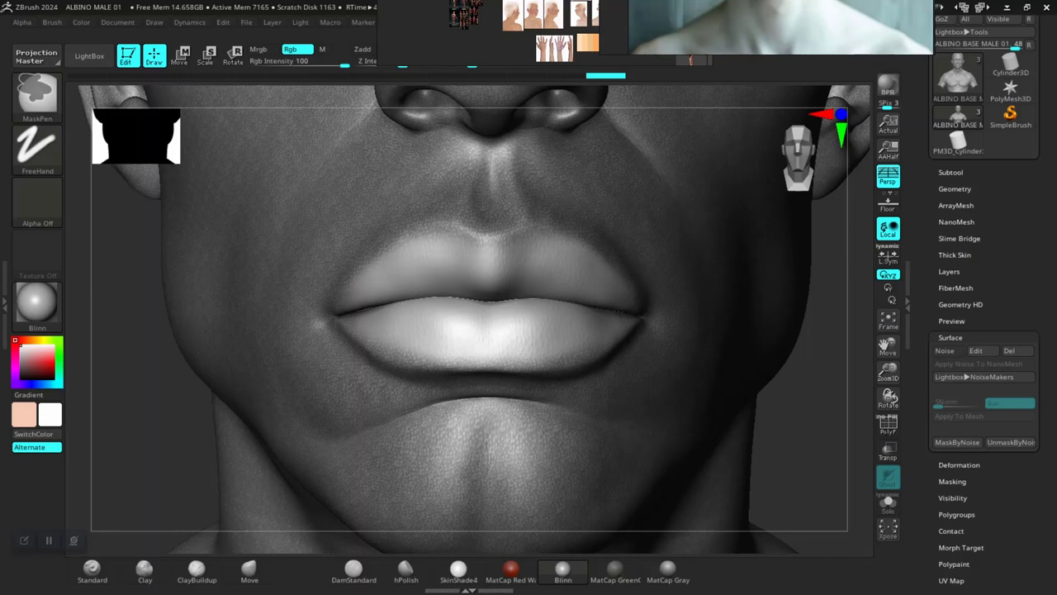
{"action": "key", "text": "ctrl+z"}
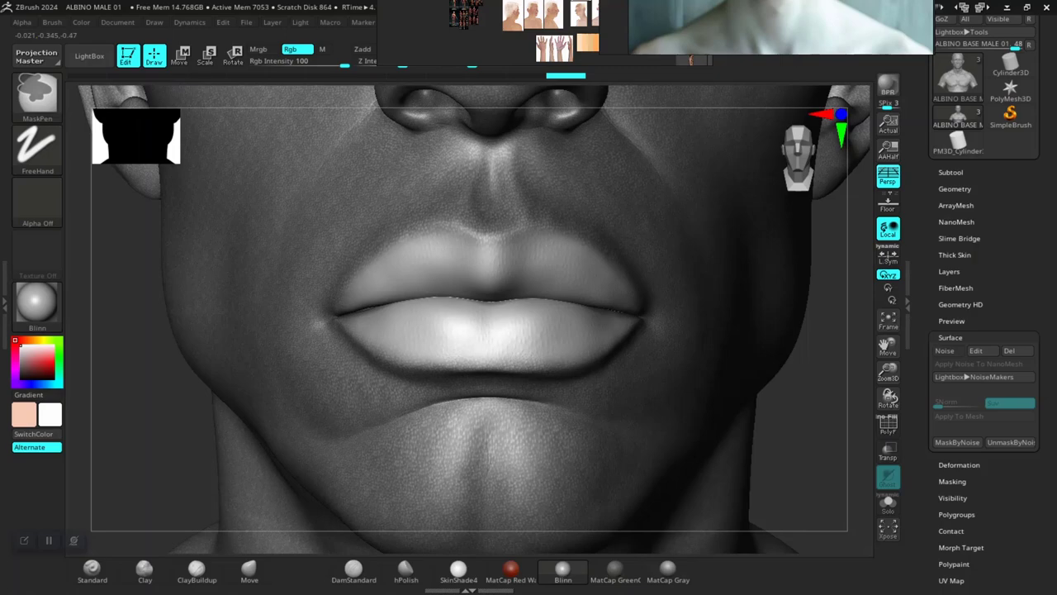
{"action": "key", "text": "ctrl+shift+z"}
- Erase the pore mask from the eyelid folds and the lower lid of one eye, comparing with undo and redo
{"action": "left_click_drag", "start_coordinate": [826, 331], "coordinate": [587, 541], "text": "alt"}
{"action": "left_click_drag", "start_coordinate": [744, 401], "coordinate": [716, 542], "text": "alt"}
{"action": "left_click_drag", "start_coordinate": [720, 98], "coordinate": [743, 108], "text": "alt"}
{"action": "key", "text": "ctrl"}
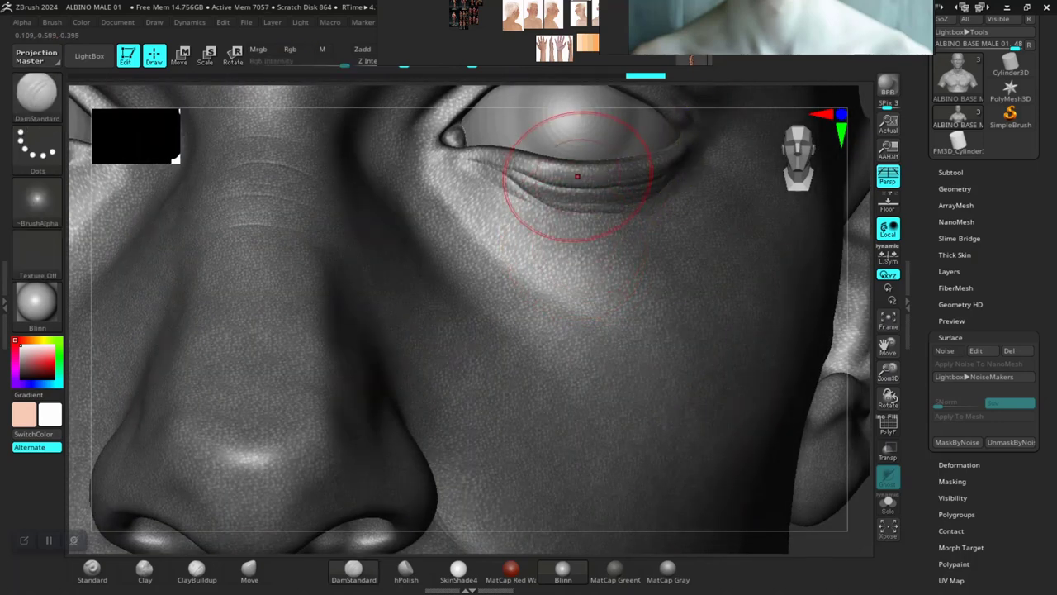
{"action": "key", "text": "ctrl+shift+z"}
{"action": "key", "text": "ctrl+z"}
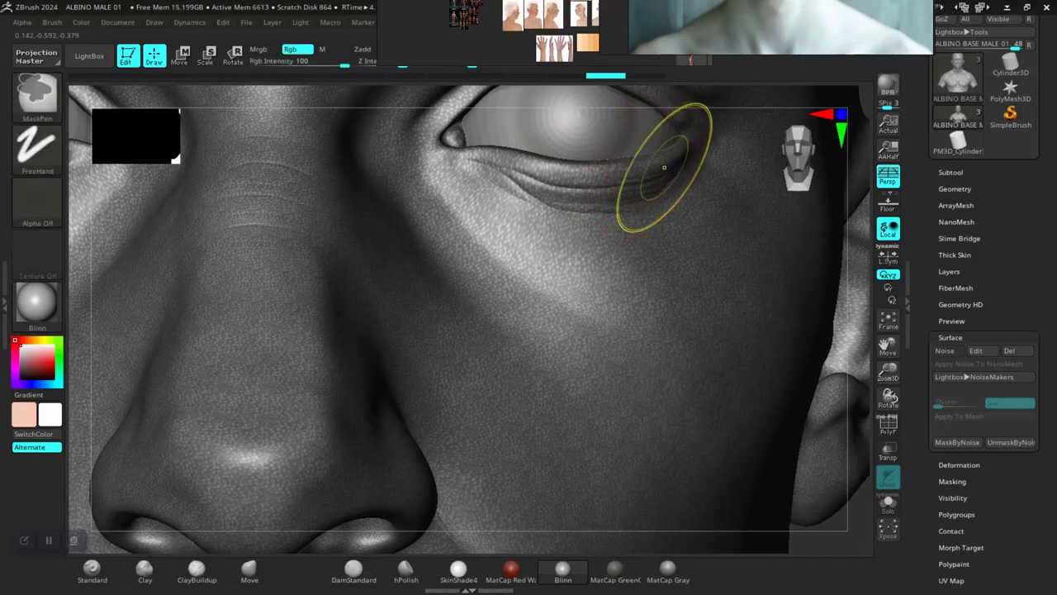
{"action": "left_click_drag", "start_coordinate": [602, 178], "coordinate": [507, 163]}
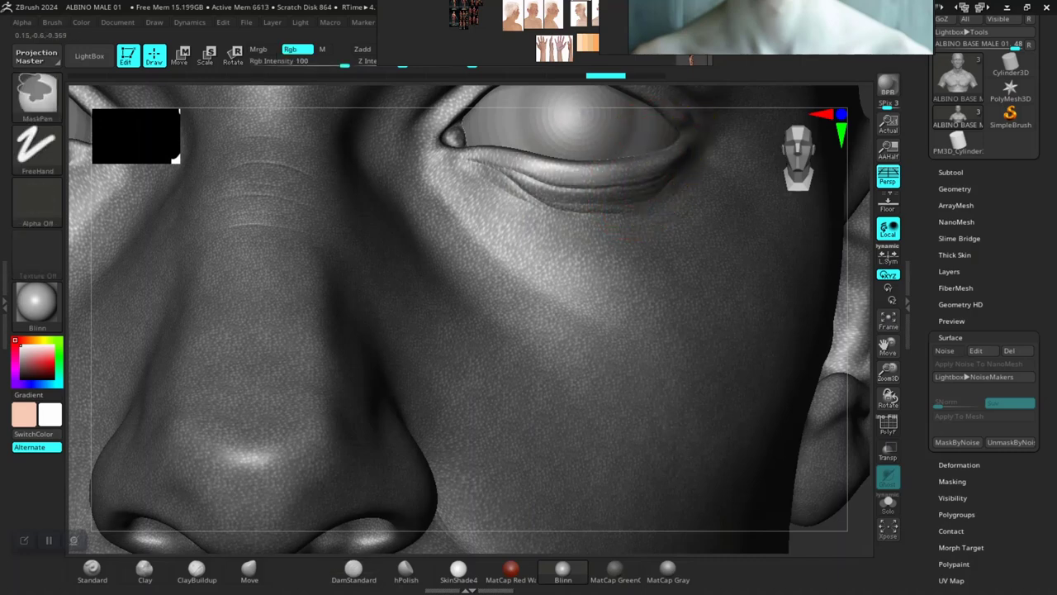
{"action": "key", "text": "ctrl+shift+z"}
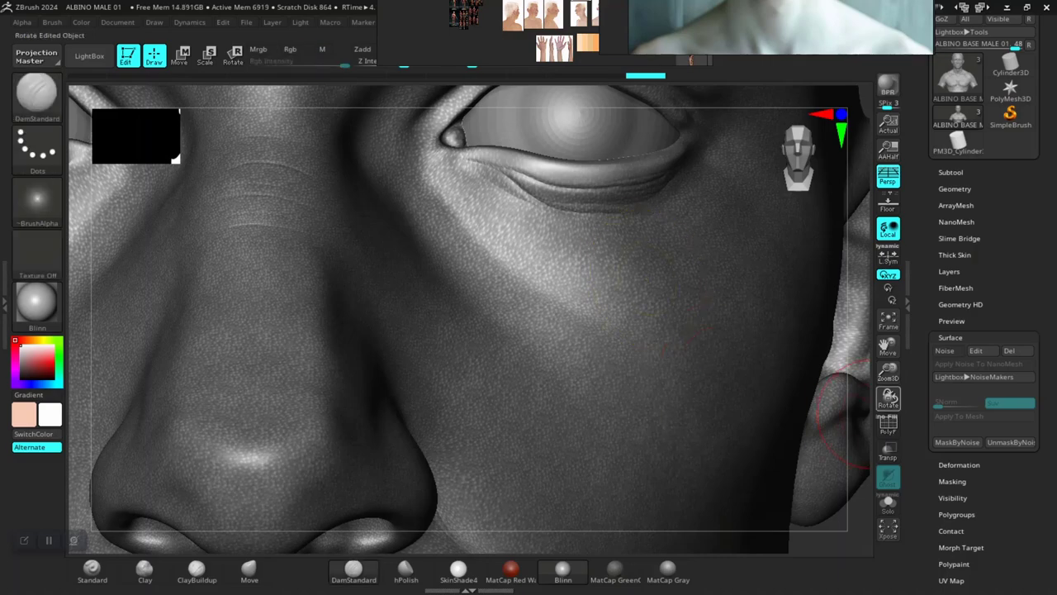
{"action": "left_click_drag", "start_coordinate": [888, 347], "coordinate": [857, 579]}
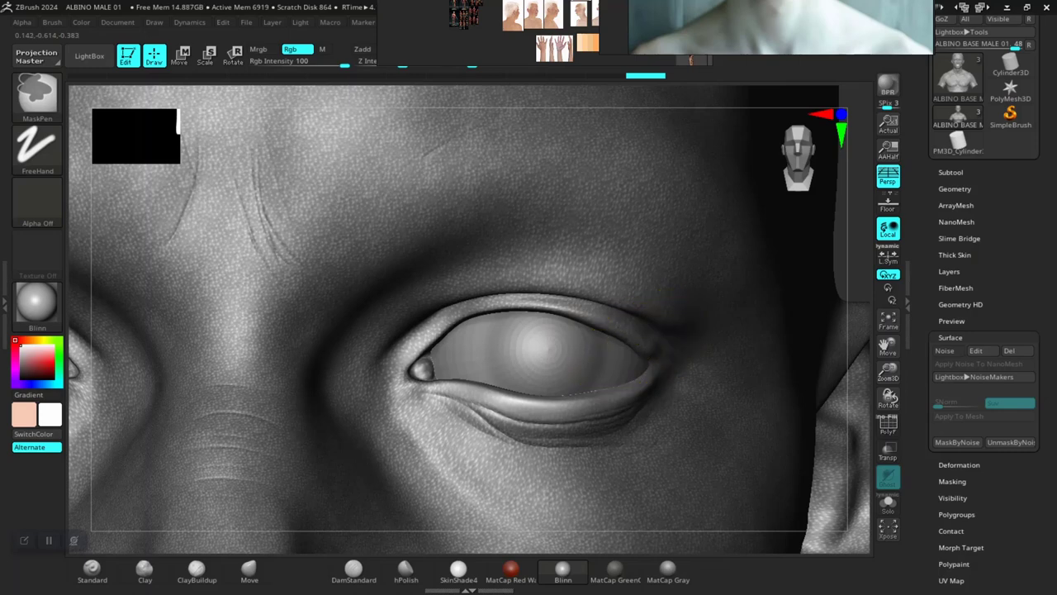
{"action": "left_click", "coordinate": [589, 415], "text": "ctrl"}
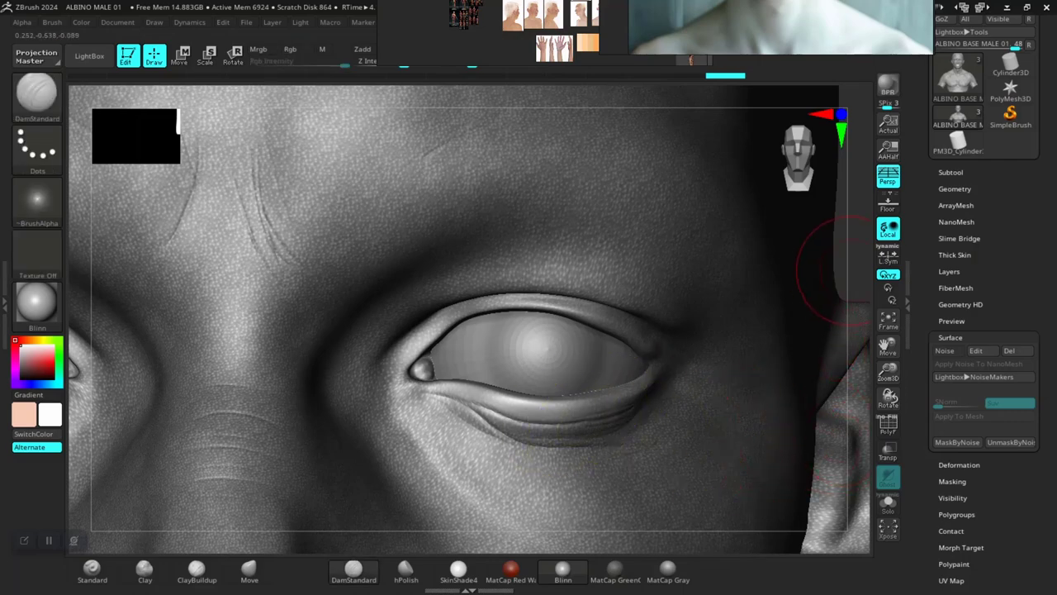
- Enlarge the brush and erase the pore mask from the earlobe and the area where the ear meets the cheek
{"action": "left_click_drag", "start_coordinate": [851, 270], "coordinate": [619, 248], "text": "alt"}
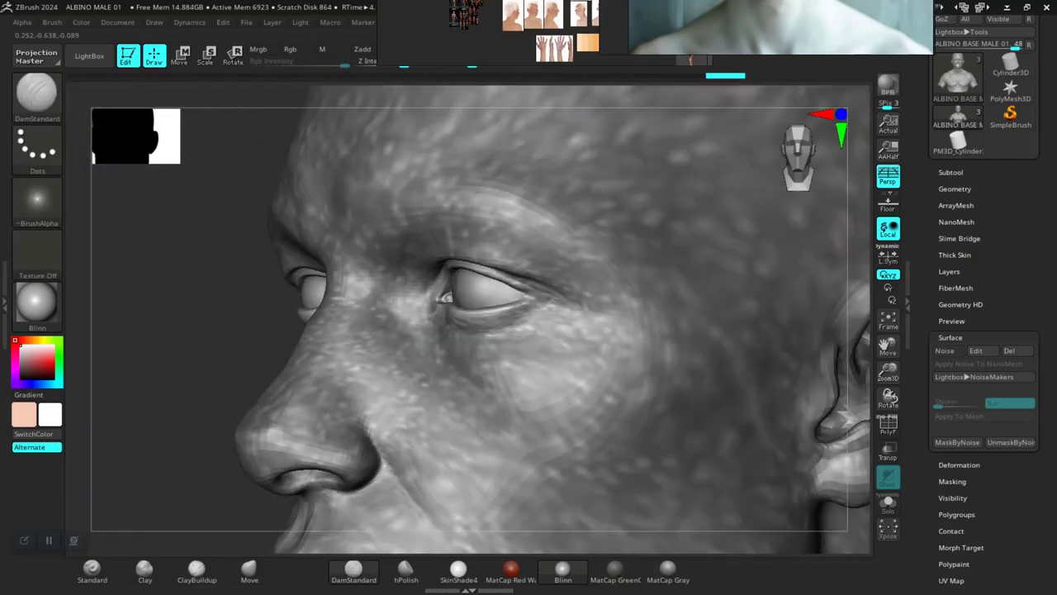
{"action": "left_click_drag", "start_coordinate": [844, 499], "coordinate": [630, 452], "text": "alt"}
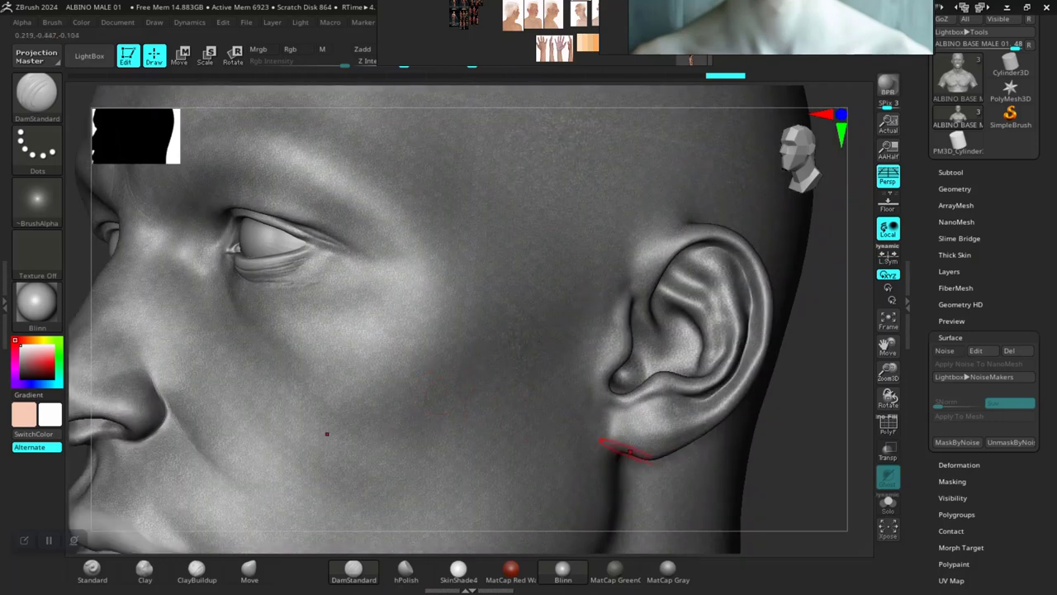
{"action": "key", "text": "ctrl"}
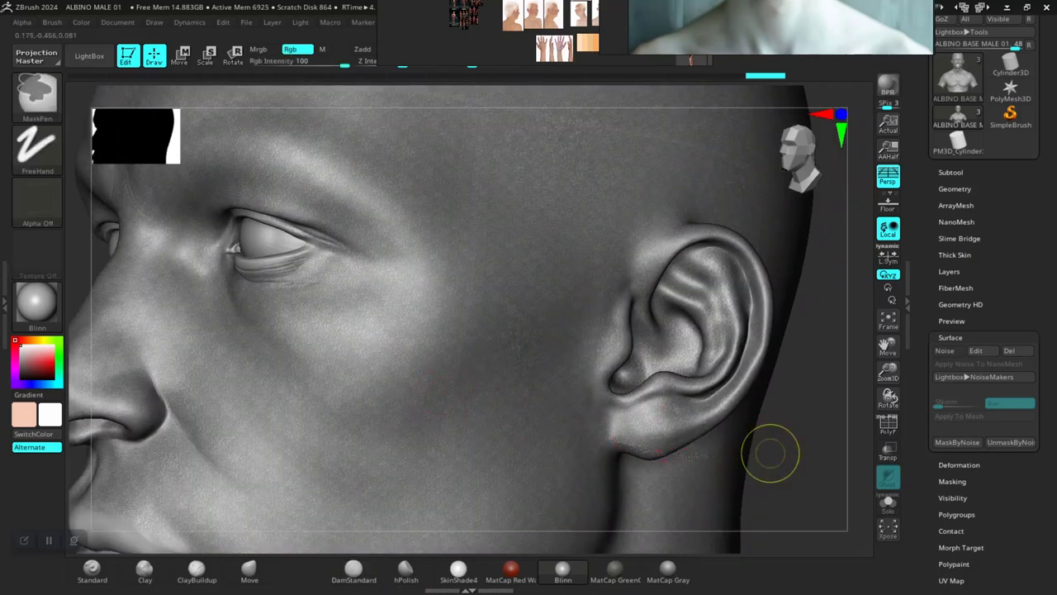
{"action": "mouse_move", "coordinate": [784, 484]}
{"action": "left_mouse_down", "text": "alt"}
{"action": "mouse_move", "coordinate": [669, 461]}
{"action": "mouse_move", "coordinate": [503, 396]}
{"action": "mouse_move", "coordinate": [479, 438]}
{"action": "mouse_move", "coordinate": [603, 541]}
{"action": "left_mouse_up", "text": "alt"}
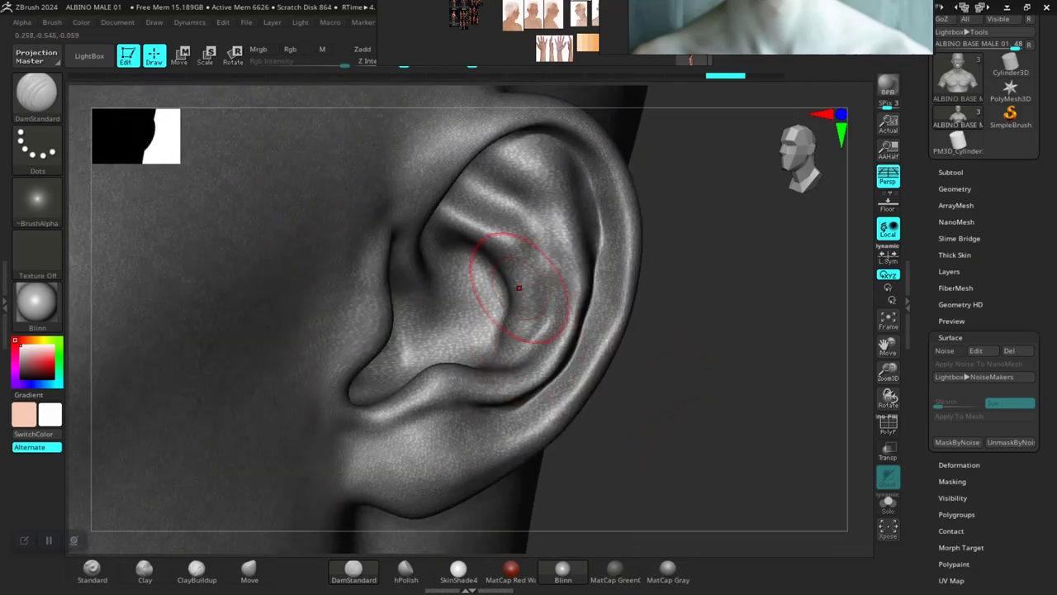
{"action": "key", "text": "ctrl"}
{"action": "key", "text": "bracketright"}
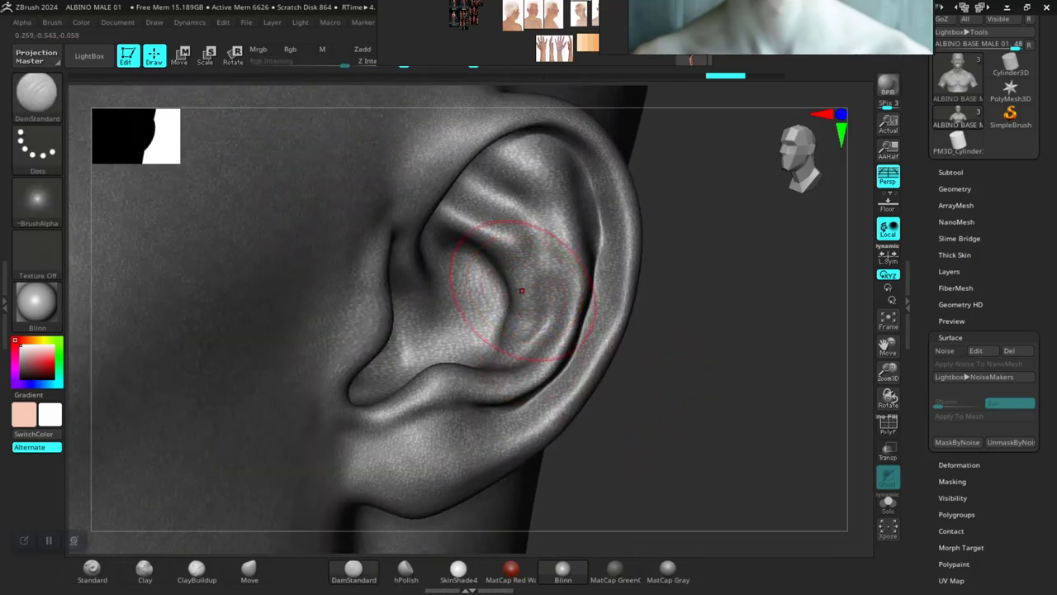
{"action": "key", "text": "bracketright"}
{"action": "key", "text": "ctrl"}
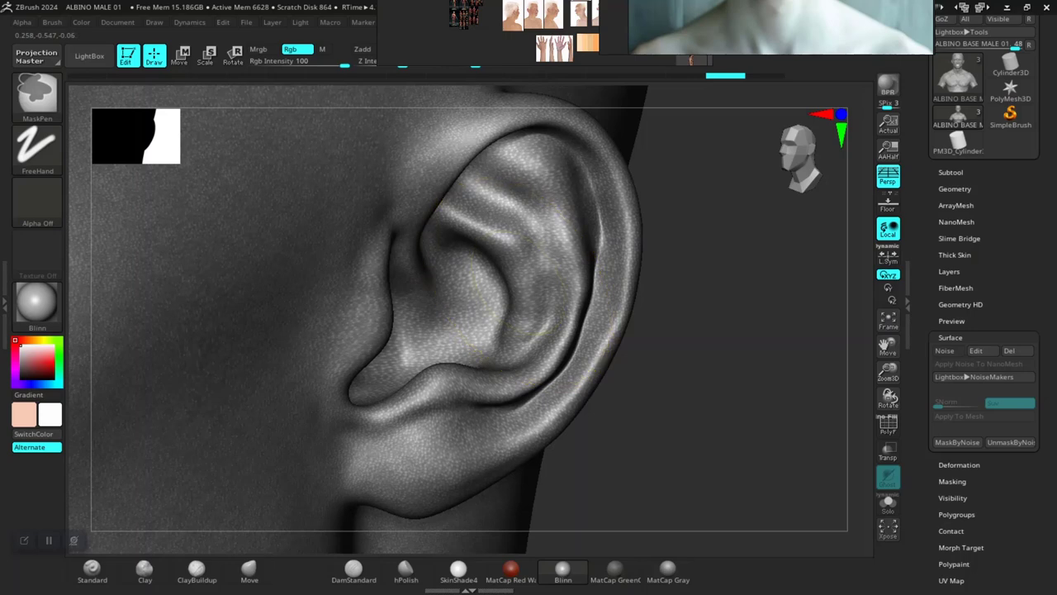
{"action": "mouse_move", "coordinate": [446, 439]}
{"action": "left_mouse_down", "text": "ctrl"}
{"action": "mouse_move", "coordinate": [392, 464]}
{"action": "mouse_move", "coordinate": [378, 423]}
{"action": "left_mouse_up", "text": "ctrl"}
{"action": "mouse_move", "coordinate": [360, 360]}
{"action": "left_mouse_down", "text": "ctrl+alt"}
{"action": "mouse_move", "coordinate": [370, 317]}
{"action": "mouse_move", "coordinate": [401, 357]}
{"action": "left_mouse_up", "text": "ctrl+alt"}
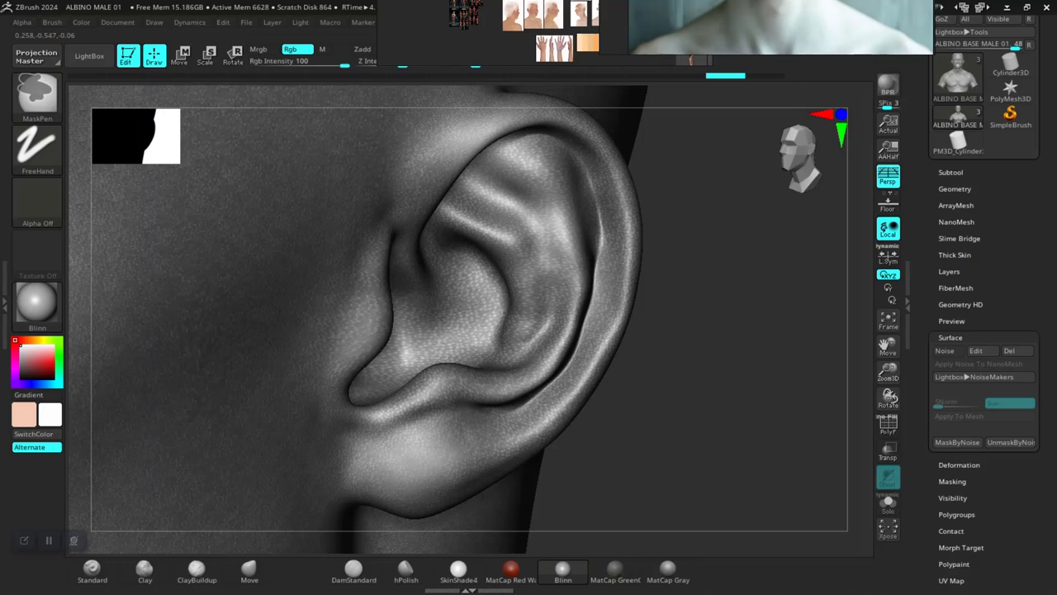
- Erase the pore mask from the inner bowl, tragus, folds and outer rim of the ear
{"action": "mouse_move", "coordinate": [456, 288]}
{"action": "left_mouse_down", "text": "ctrl"}
{"action": "mouse_move", "coordinate": [463, 259]}
{"action": "mouse_move", "coordinate": [522, 251]}
{"action": "mouse_move", "coordinate": [528, 339]}
{"action": "left_mouse_up", "text": "ctrl"}
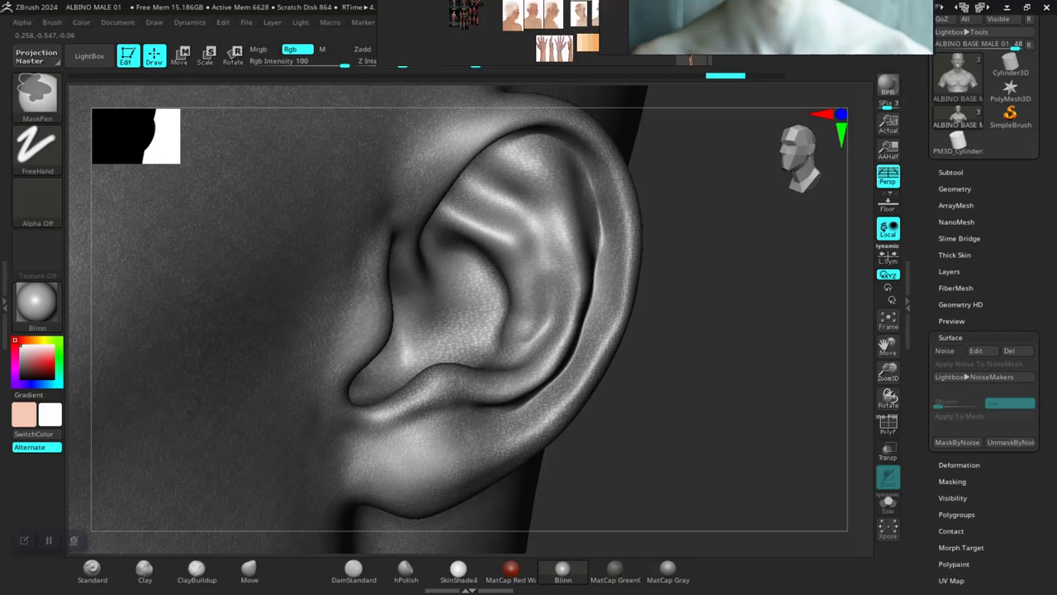
{"action": "left_click_drag", "start_coordinate": [367, 322], "coordinate": [365, 296], "text": "ctrl"}
{"action": "left_click_drag", "start_coordinate": [384, 482], "coordinate": [356, 474], "text": "ctrl"}
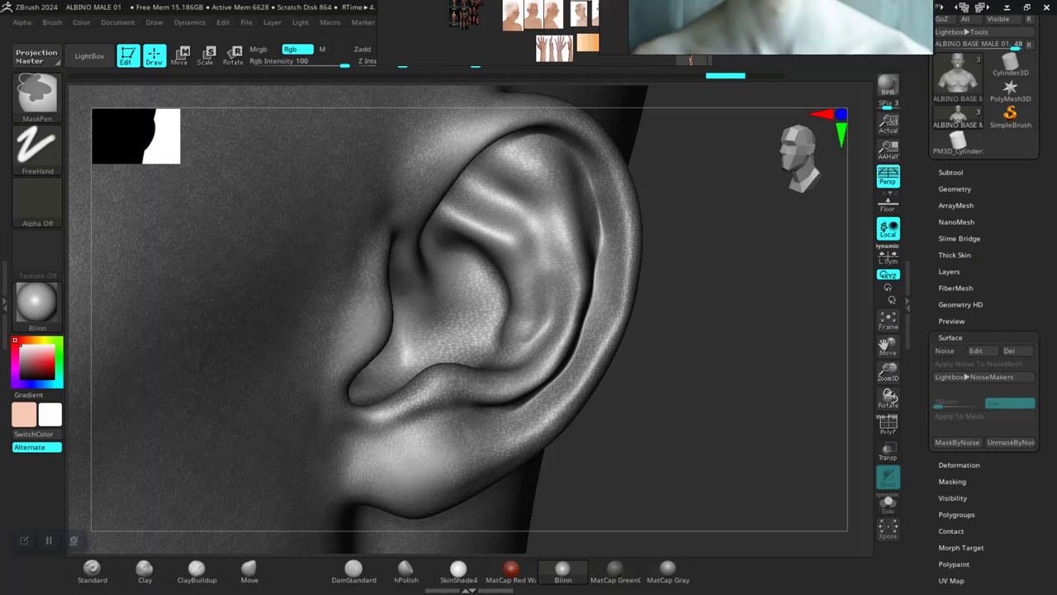
{"action": "left_click_drag", "start_coordinate": [501, 428], "coordinate": [573, 370], "text": "ctrl"}
{"action": "mouse_move", "coordinate": [617, 277]}
{"action": "left_mouse_down", "text": "ctrl"}
{"action": "mouse_move", "coordinate": [616, 202]}
{"action": "mouse_move", "coordinate": [570, 124]}
{"action": "mouse_move", "coordinate": [436, 154]}
{"action": "left_mouse_up", "text": "ctrl"}
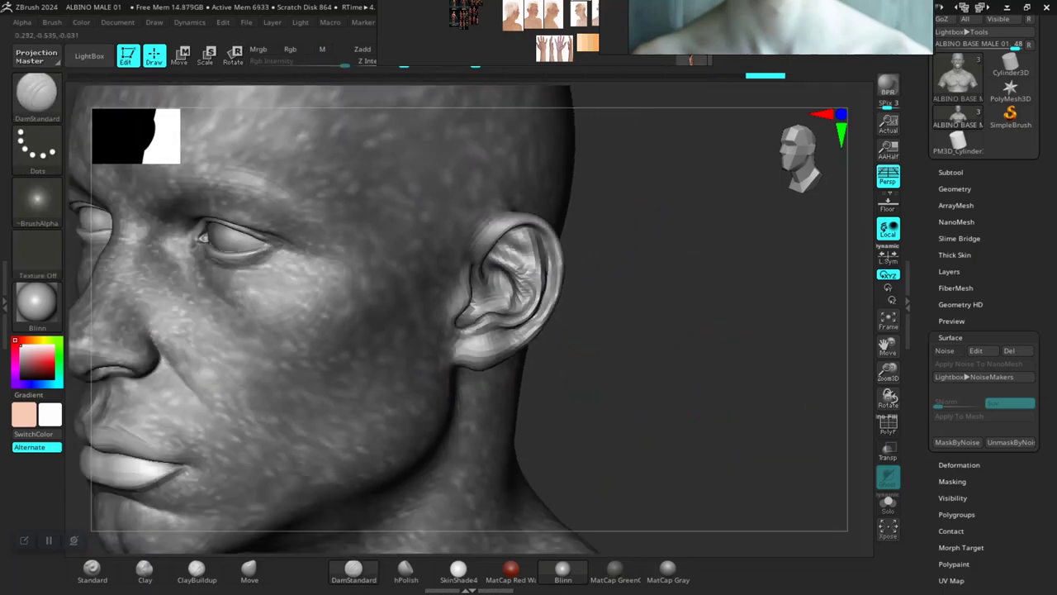
- Erase the pore mask from the back of the ear and undo the last mask action
{"action": "mouse_move", "coordinate": [677, 376]}
{"action": "left_mouse_down"}
{"action": "mouse_move", "coordinate": [512, 376]}
{"action": "mouse_move", "coordinate": [421, 337]}
{"action": "mouse_move", "coordinate": [385, 382]}
{"action": "mouse_move", "coordinate": [422, 362]}
{"action": "mouse_move", "coordinate": [327, 370]}
{"action": "mouse_move", "coordinate": [331, 394]}
{"action": "left_mouse_up"}
{"action": "left_click_drag", "start_coordinate": [460, 259], "coordinate": [475, 148], "text": "ctrl"}
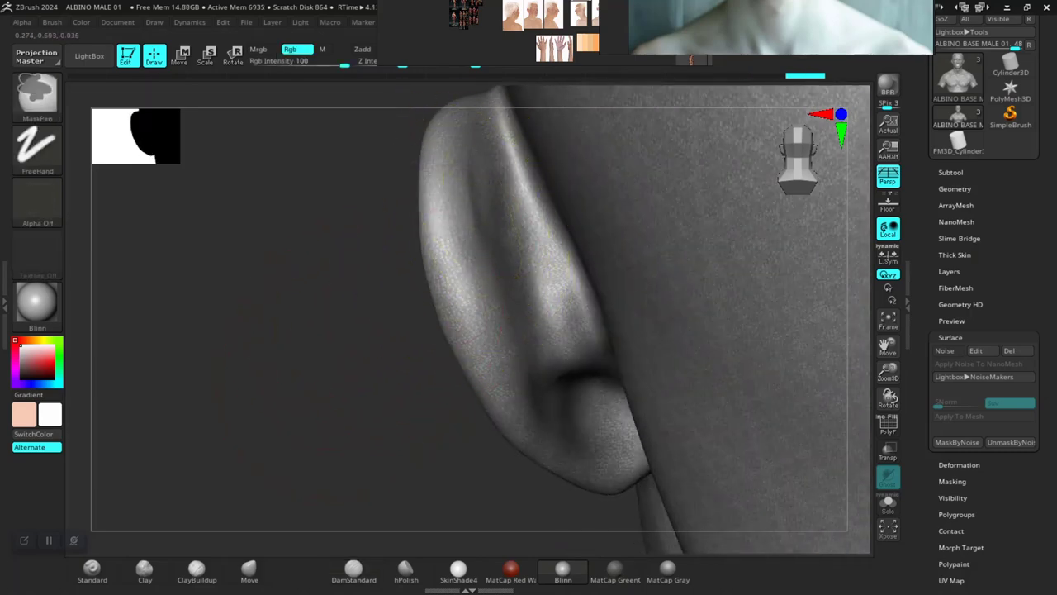
{"action": "left_click_drag", "start_coordinate": [458, 239], "coordinate": [472, 322], "text": "ctrl"}
{"action": "mouse_move", "coordinate": [451, 260]}
{"action": "left_mouse_down", "text": "ctrl"}
{"action": "mouse_move", "coordinate": [457, 318]}
{"action": "mouse_move", "coordinate": [503, 393]}
{"action": "left_mouse_up", "text": "ctrl"}
{"action": "left_click_drag", "start_coordinate": [601, 462], "coordinate": [607, 433], "text": "ctrl"}
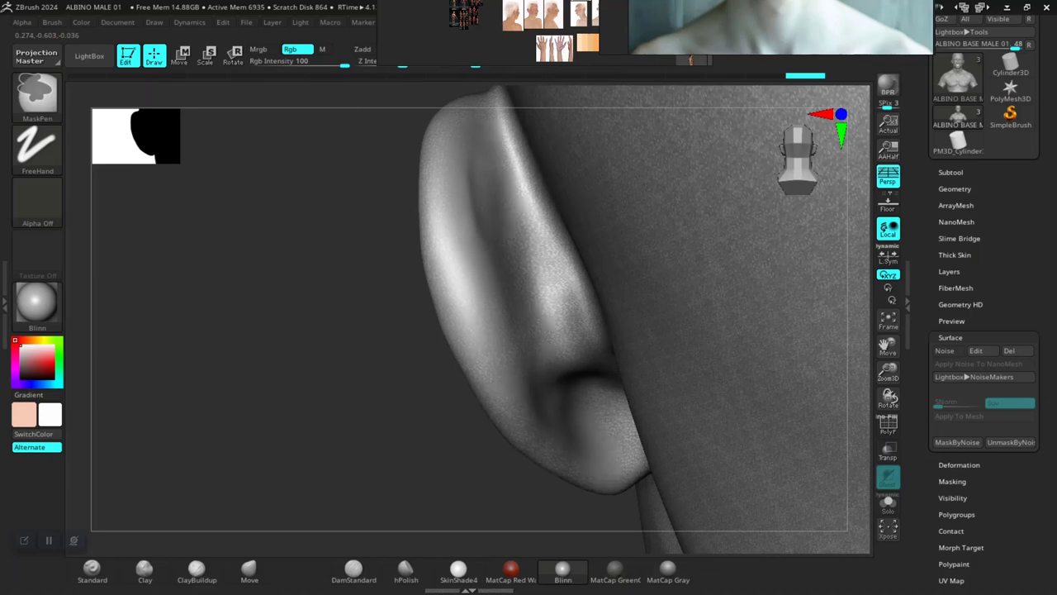
{"action": "left_click_drag", "start_coordinate": [606, 404], "coordinate": [487, 120], "text": "ctrl+alt"}
{"action": "left_click_drag", "start_coordinate": [347, 359], "coordinate": [379, 468], "text": "ctrl"}
{"action": "key", "text": "ctrl+z"}
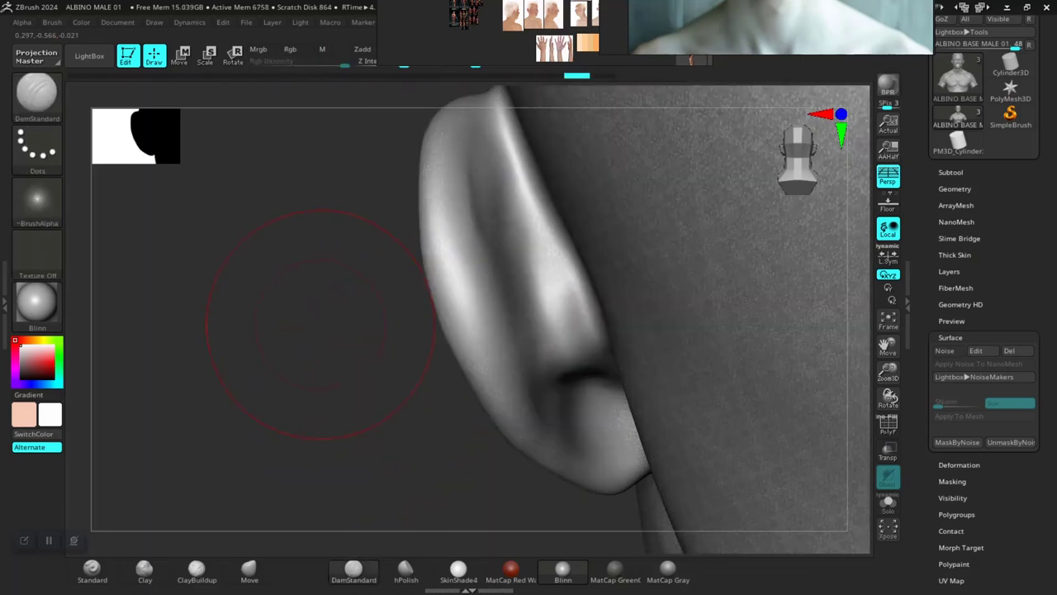
- Inspect the masking around the ear, jaw, side of the head and face from several angles
{"action": "mouse_move", "coordinate": [319, 327]}
{"action": "left_mouse_down"}
{"action": "mouse_move", "coordinate": [330, 308]}
{"action": "mouse_move", "coordinate": [351, 318]}
{"action": "mouse_move", "coordinate": [330, 337]}
{"action": "mouse_move", "coordinate": [364, 357]}
{"action": "mouse_move", "coordinate": [350, 405]}
{"action": "mouse_move", "coordinate": [335, 318]}
{"action": "mouse_move", "coordinate": [528, 331]}
{"action": "mouse_move", "coordinate": [676, 360]}
{"action": "mouse_move", "coordinate": [642, 345]}
{"action": "mouse_move", "coordinate": [623, 426]}
{"action": "mouse_move", "coordinate": [658, 366]}
{"action": "mouse_move", "coordinate": [667, 372]}
{"action": "mouse_move", "coordinate": [653, 378]}
{"action": "mouse_move", "coordinate": [671, 365]}
{"action": "mouse_move", "coordinate": [646, 392]}
{"action": "mouse_move", "coordinate": [653, 446]}
{"action": "mouse_move", "coordinate": [708, 413]}
{"action": "mouse_move", "coordinate": [721, 331]}
{"action": "left_mouse_up"}
{"action": "left_click_drag", "start_coordinate": [654, 394], "coordinate": [610, 375]}
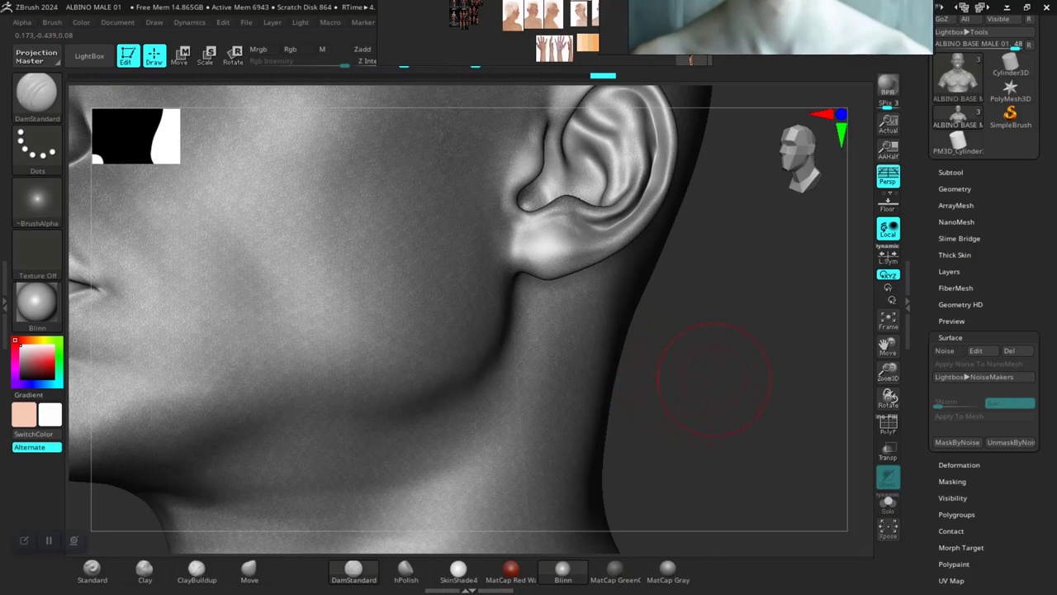
{"action": "left_click_drag", "start_coordinate": [715, 379], "coordinate": [599, 545], "text": "alt"}
{"action": "left_click_drag", "start_coordinate": [717, 398], "coordinate": [661, 450]}
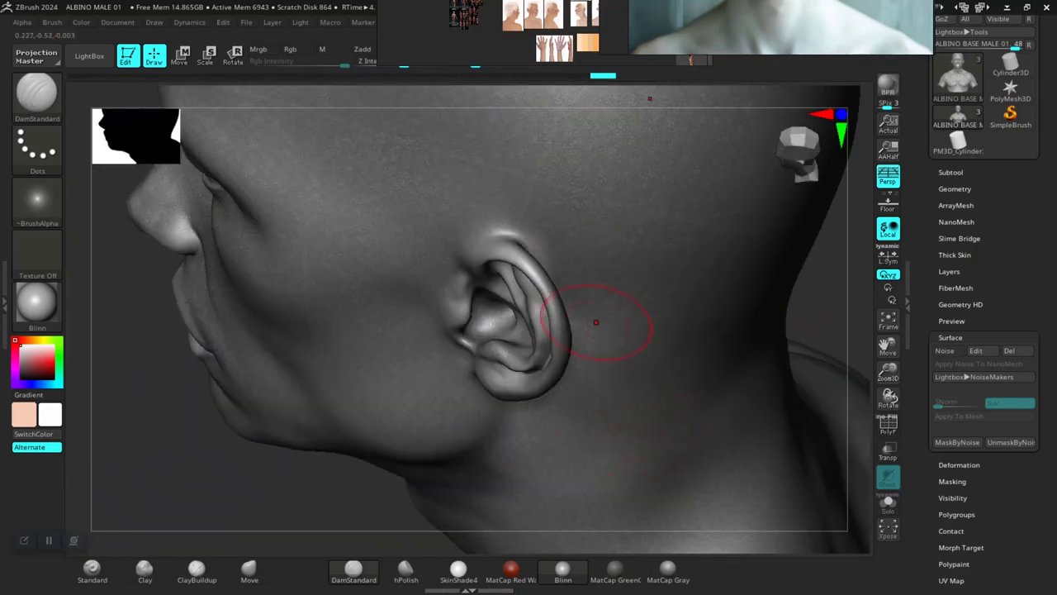
{"action": "left_click_drag", "start_coordinate": [166, 452], "coordinate": [148, 520], "text": "alt"}
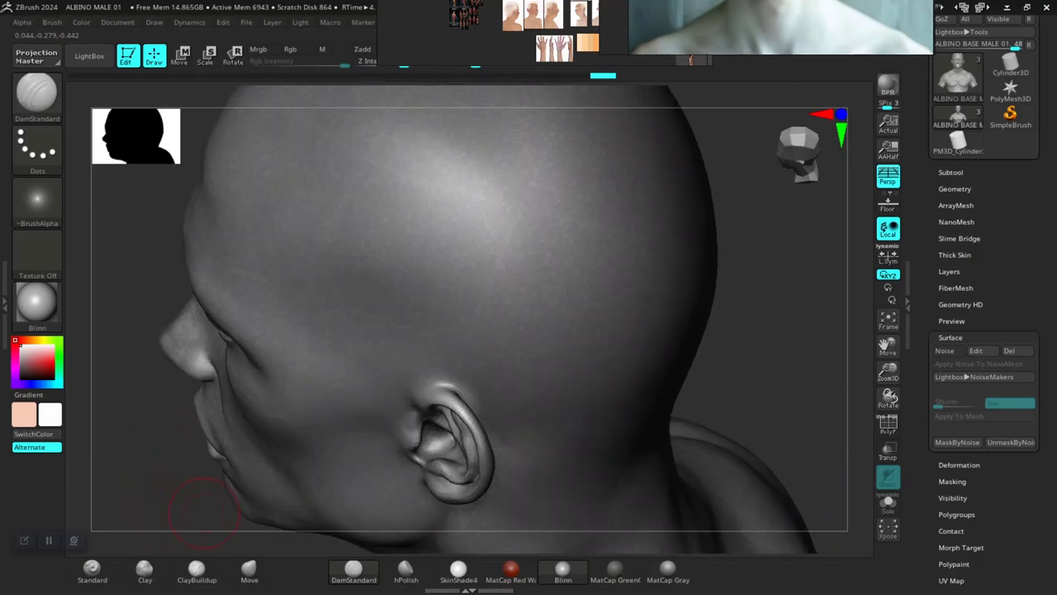
{"action": "left_click_drag", "start_coordinate": [169, 471], "coordinate": [274, 458]}
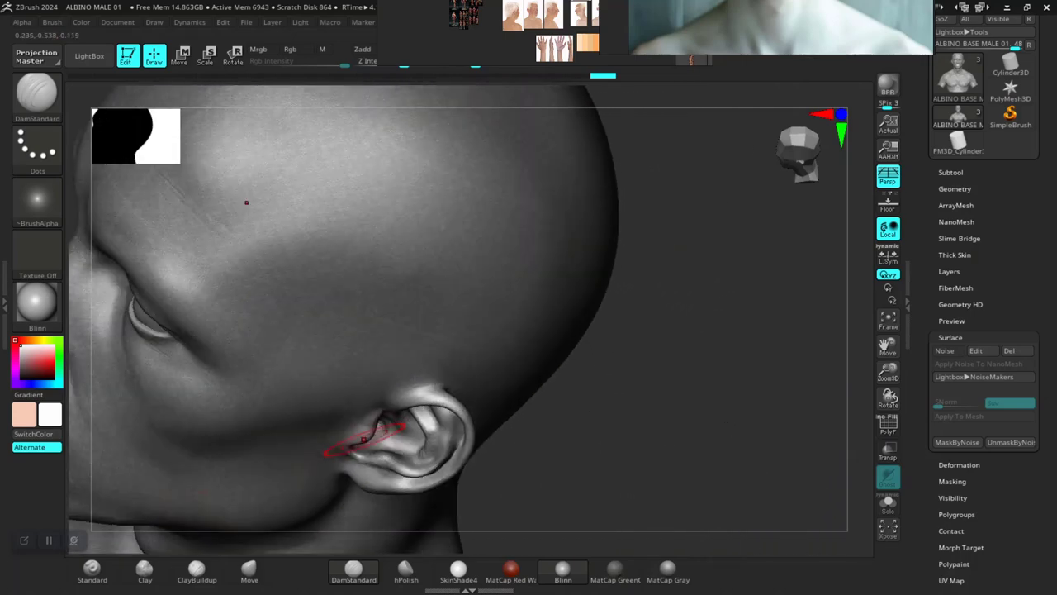
{"action": "left_click_drag", "start_coordinate": [593, 458], "coordinate": [640, 438]}
{"action": "left_click_drag", "start_coordinate": [561, 449], "coordinate": [695, 416], "text": "alt"}
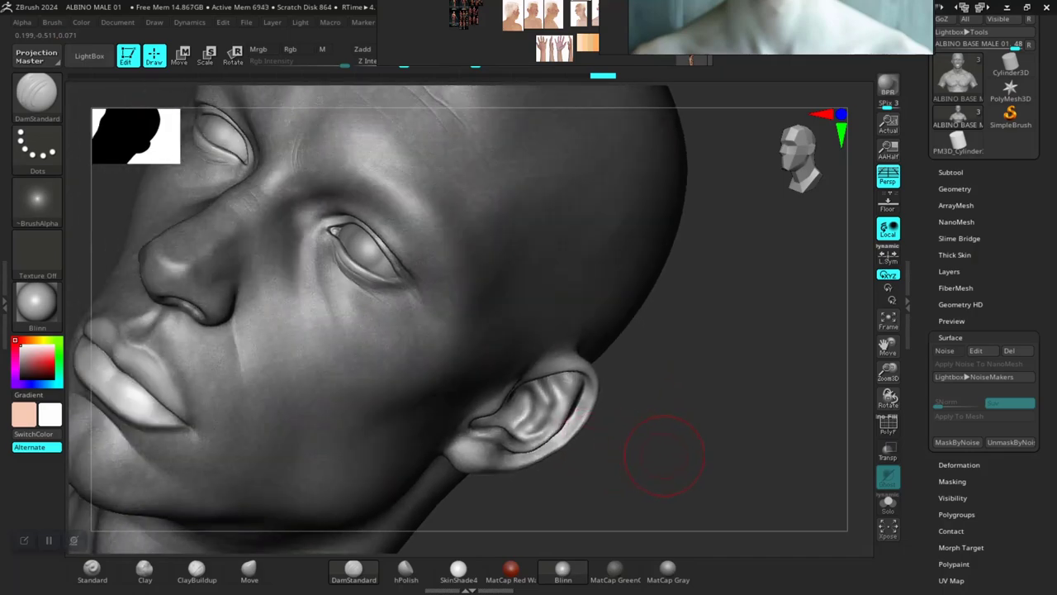
{"action": "left_click_drag", "start_coordinate": [567, 422], "coordinate": [668, 465], "text": "shift"}
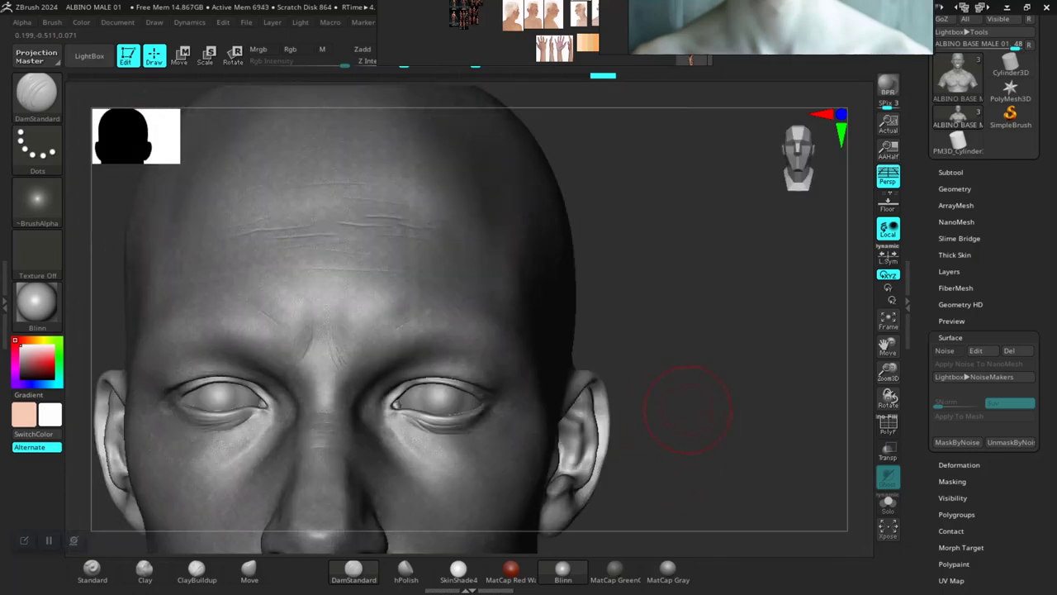
- Check the mask on the forehead and mouth, adjust the brush size and erase the remaining pore mask along the upper lip
{"action": "left_click_drag", "start_coordinate": [688, 410], "coordinate": [734, 504], "text": "alt"}
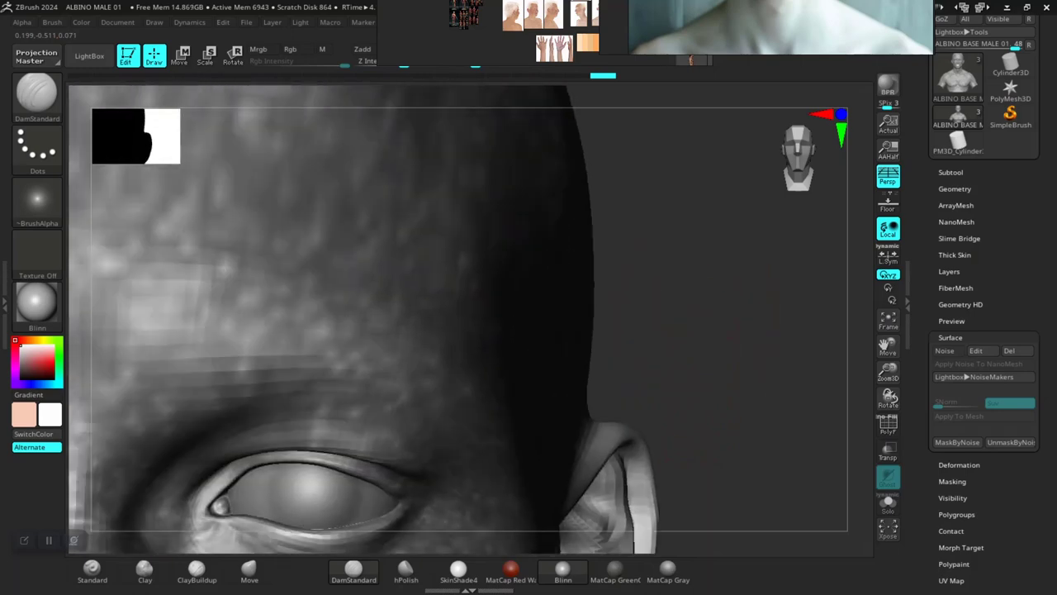
{"action": "left_click_drag", "start_coordinate": [728, 354], "coordinate": [767, 415], "text": "alt"}
{"action": "left_click_drag", "start_coordinate": [697, 388], "coordinate": [775, 384]}
{"action": "mouse_move", "coordinate": [828, 522]}
{"action": "left_mouse_down", "text": "alt"}
{"action": "mouse_move", "coordinate": [798, 501]}
{"action": "mouse_move", "coordinate": [767, 406]}
{"action": "left_mouse_up", "text": "alt"}
{"action": "mouse_move", "coordinate": [695, 473]}
{"action": "left_mouse_down", "text": "alt"}
{"action": "mouse_move", "coordinate": [708, 419]}
{"action": "mouse_move", "coordinate": [809, 439]}
{"action": "left_mouse_up", "text": "alt"}
{"action": "left_click_drag", "start_coordinate": [178, 450], "coordinate": [224, 463], "text": "alt"}
{"action": "mouse_move", "coordinate": [826, 476]}
{"action": "left_mouse_down", "text": "alt"}
{"action": "mouse_move", "coordinate": [692, 430]}
{"action": "mouse_move", "coordinate": [554, 446]}
{"action": "mouse_move", "coordinate": [679, 473]}
{"action": "mouse_move", "coordinate": [676, 178]}
{"action": "left_mouse_up", "text": "alt"}
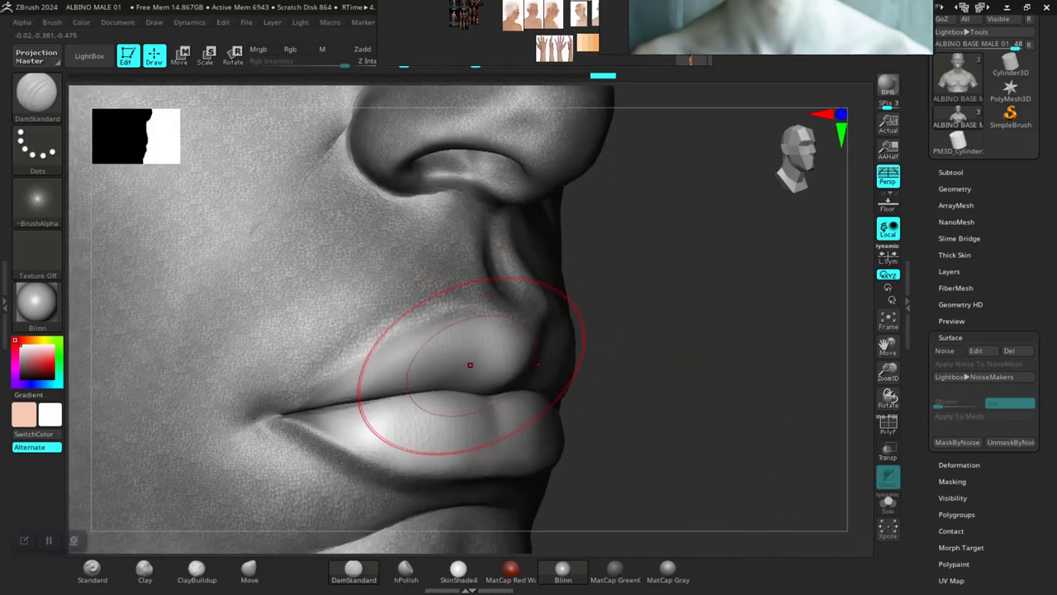
{"action": "key", "text": "space"}
{"action": "left_click_drag", "start_coordinate": [481, 348], "coordinate": [473, 346]}
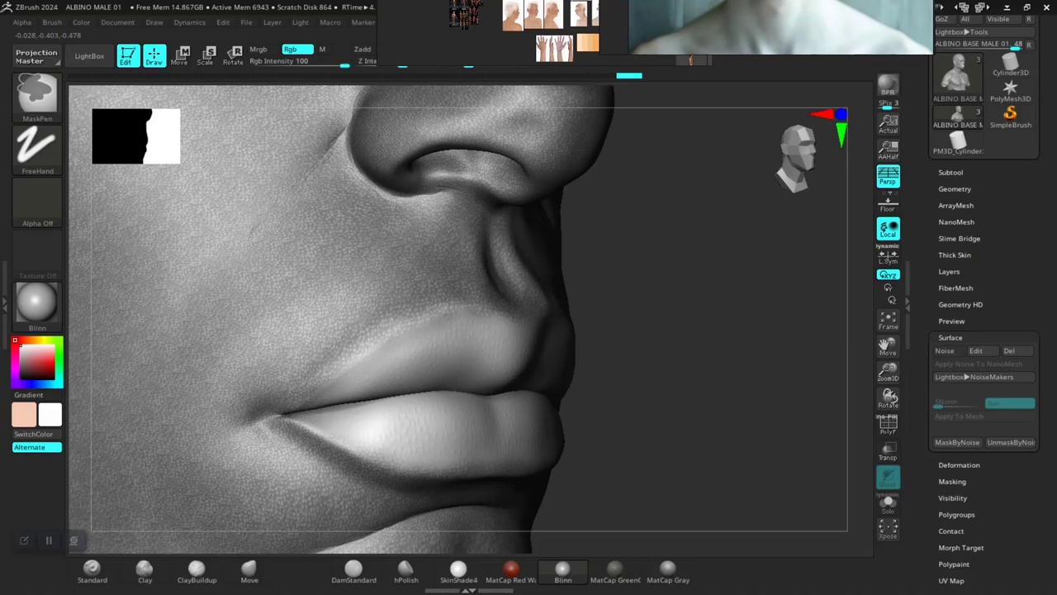
- Erase the pore mask from the lower eyelid rim of the other eye, bringing the lid into front view
{"action": "mouse_move", "coordinate": [651, 403]}
{"action": "left_mouse_down", "text": "alt"}
{"action": "mouse_move", "coordinate": [654, 447]}
{"action": "mouse_move", "coordinate": [686, 479]}
{"action": "mouse_move", "coordinate": [622, 430]}
{"action": "mouse_move", "coordinate": [717, 459]}
{"action": "left_mouse_up", "text": "alt"}
{"action": "mouse_move", "coordinate": [696, 396]}
{"action": "left_mouse_down"}
{"action": "mouse_move", "coordinate": [712, 335]}
{"action": "mouse_move", "coordinate": [726, 347]}
{"action": "mouse_move", "coordinate": [794, 537]}
{"action": "left_mouse_up"}
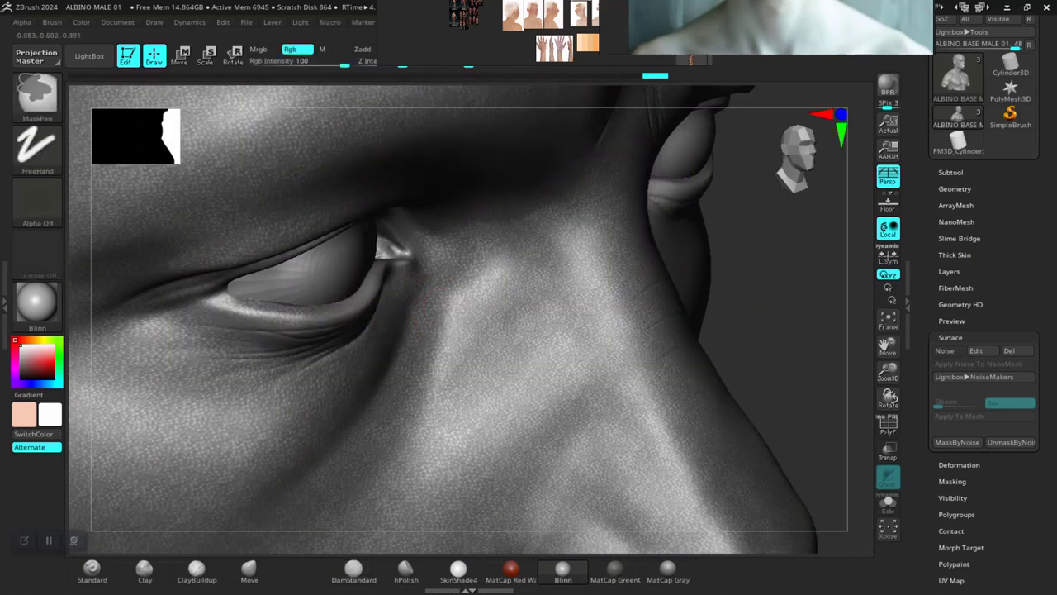
{"action": "mouse_move", "coordinate": [341, 309]}
{"action": "left_mouse_down", "text": "ctrl+alt"}
{"action": "mouse_move", "coordinate": [288, 316]}
{"action": "mouse_move", "coordinate": [228, 302]}
{"action": "left_mouse_up", "text": "ctrl+alt"}
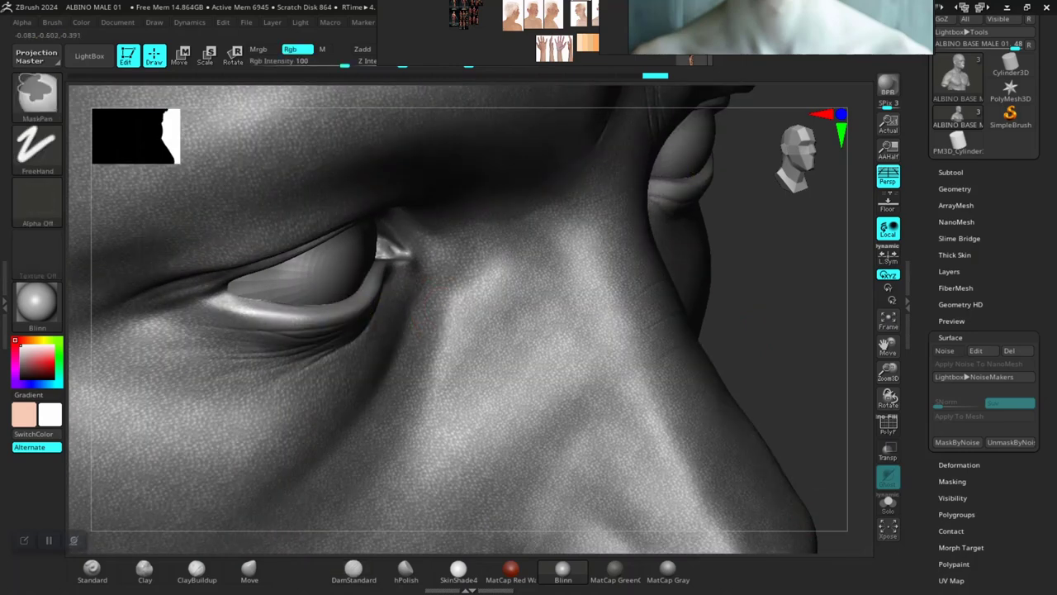
{"action": "right_click_drag", "start_coordinate": [484, 301], "coordinate": [359, 275]}
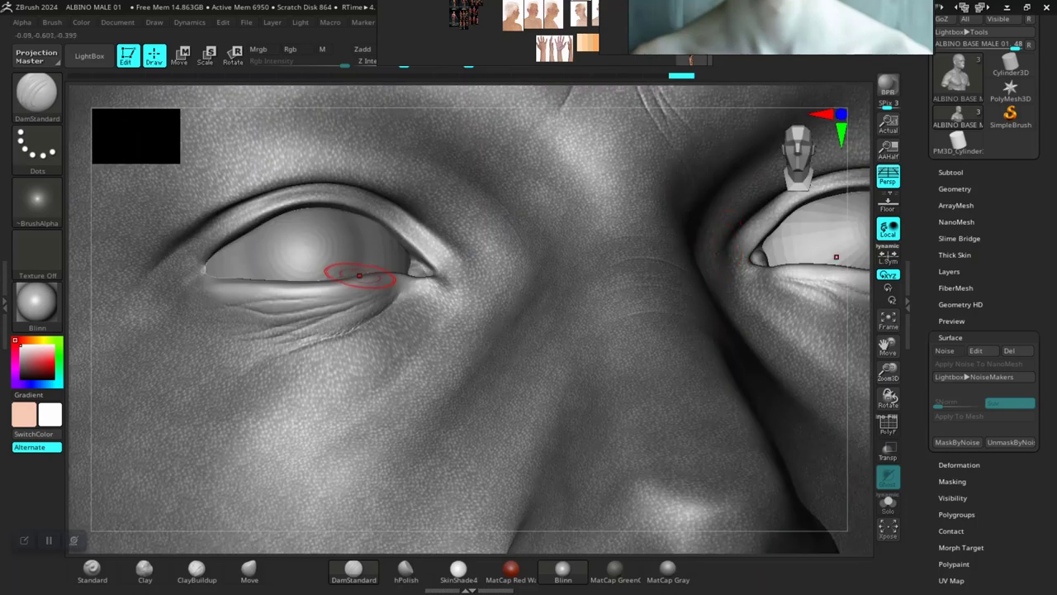
- Erase the remaining pore mask from the eyelid rim and inner corner of the eye
{"action": "key", "text": "ctrl"}
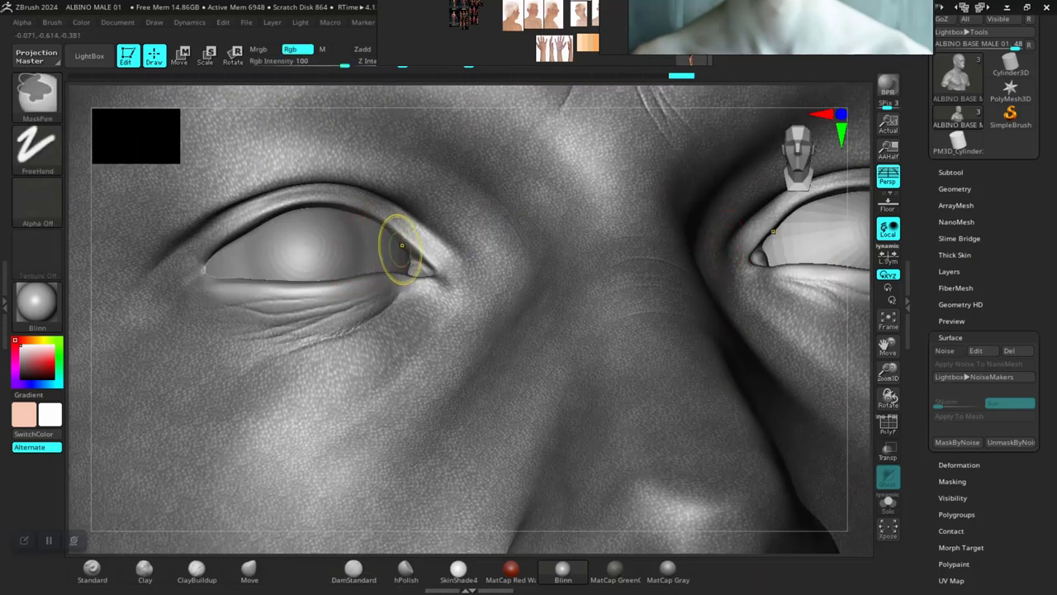
{"action": "left_click_drag", "start_coordinate": [263, 218], "coordinate": [215, 243], "text": "ctrl"}
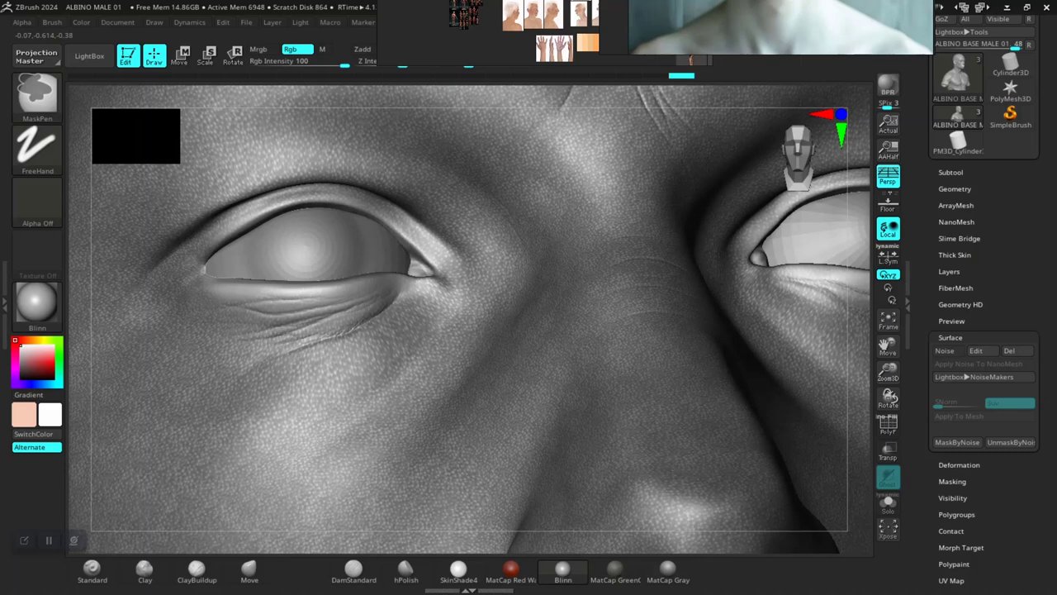
{"action": "left_click_drag", "start_coordinate": [420, 280], "coordinate": [439, 286], "text": "ctrl+alt"}
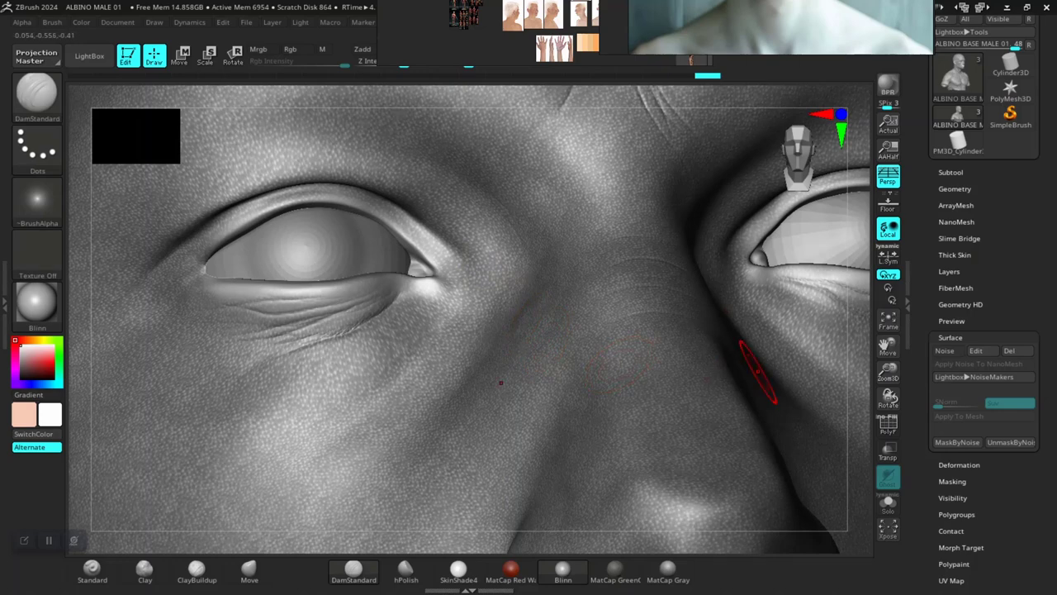
- Apply an Inflate deformation of 0.1 to the masked head
{"action": "left_click_drag", "start_coordinate": [920, 446], "coordinate": [920, 280]}
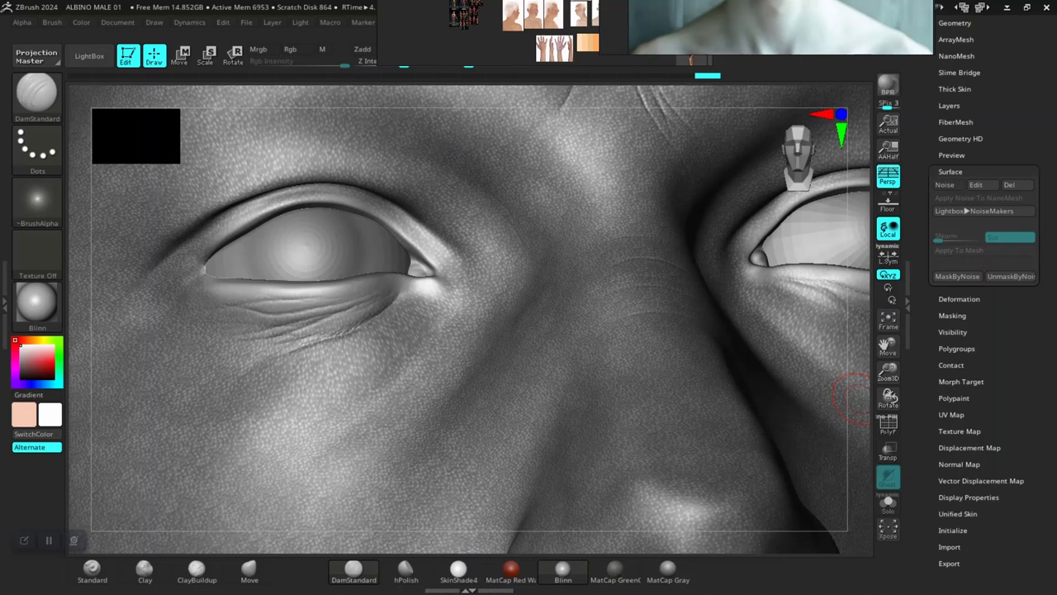
{"action": "left_click", "coordinate": [959, 300]}
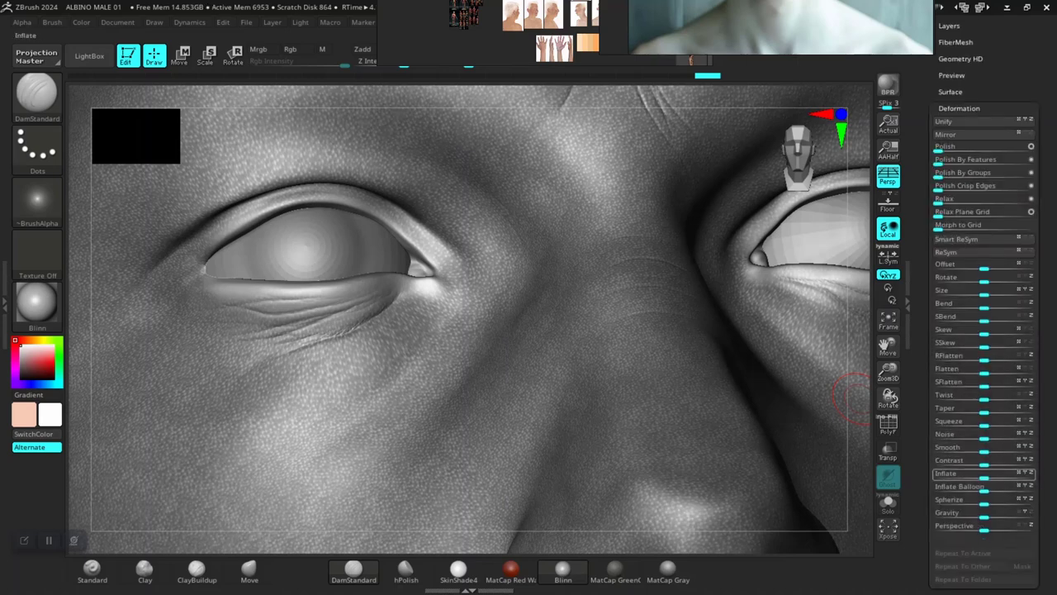
{"action": "left_click", "coordinate": [960, 474]}
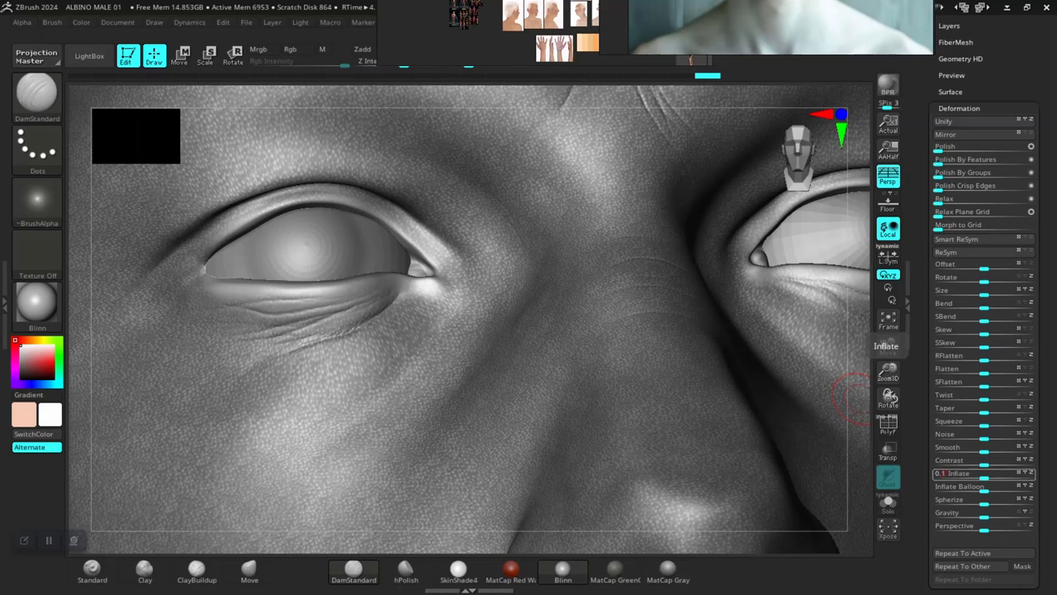
{"action": "key", "text": "Return"}
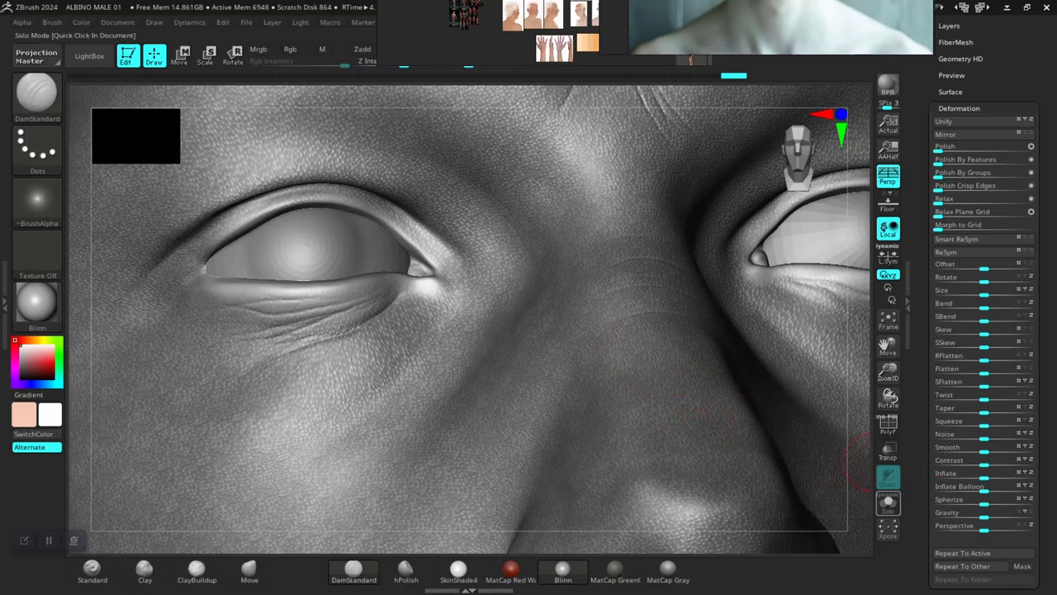
- Toggle the head's isolation on and off, and examine the inflated pores up close around the eye and nose bridge
{"action": "left_click", "coordinate": [888, 502]}
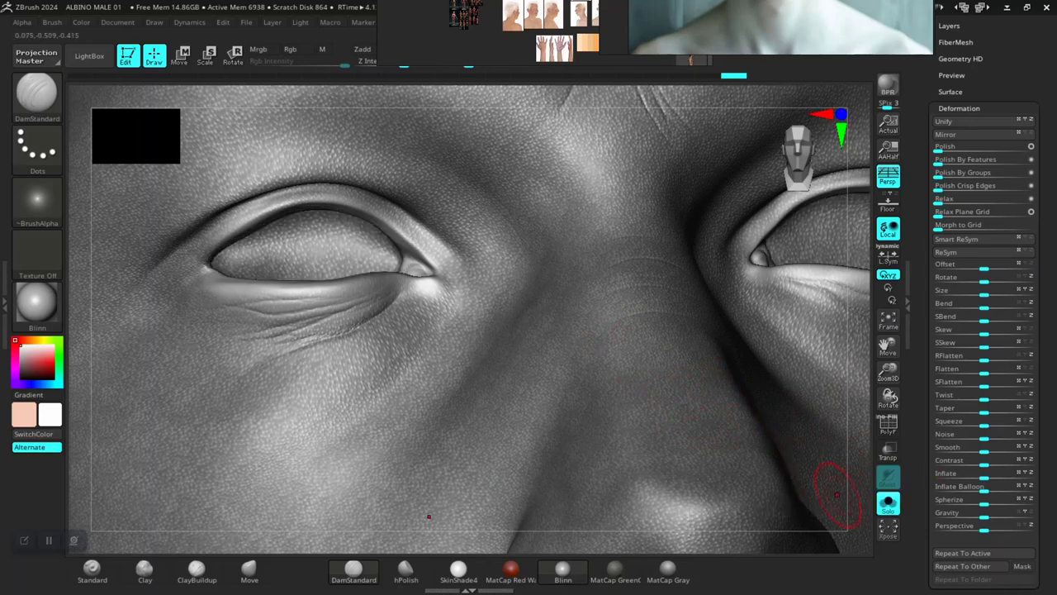
{"action": "left_click", "coordinate": [888, 503]}
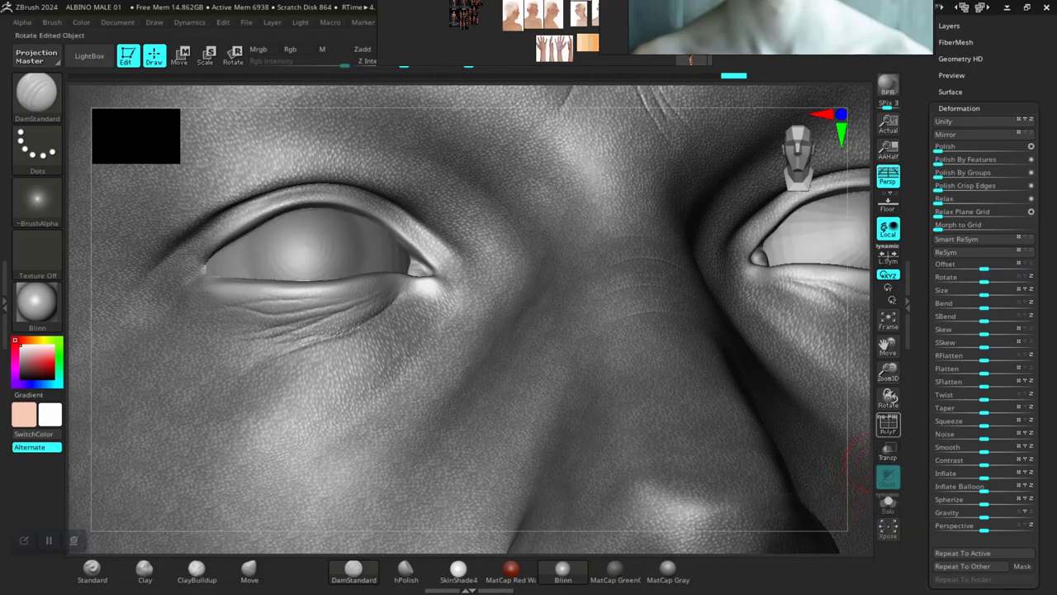
{"action": "left_click_drag", "start_coordinate": [887, 399], "coordinate": [991, 395]}
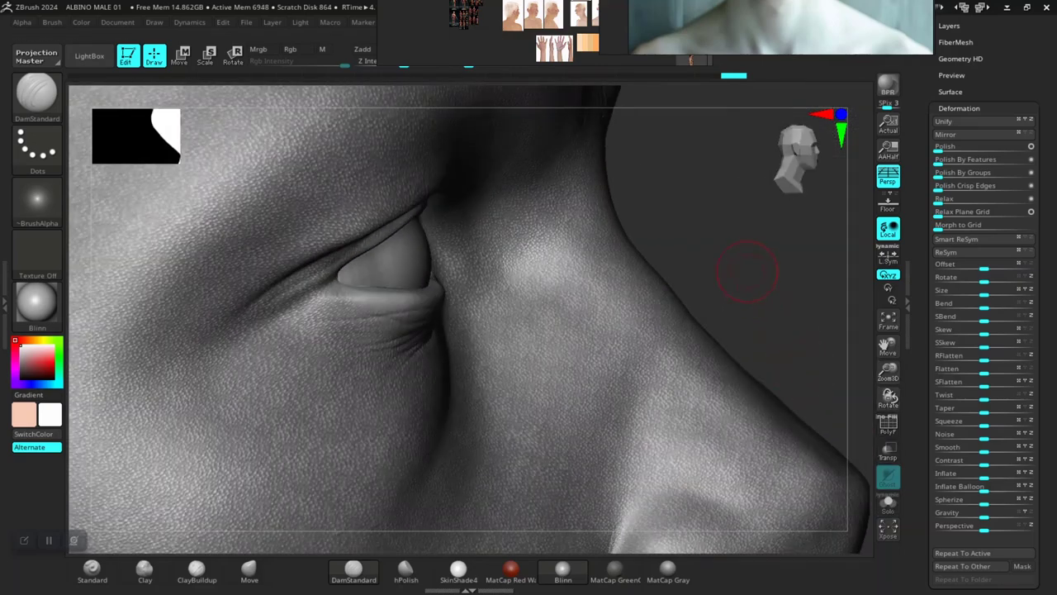
{"action": "left_click_drag", "start_coordinate": [747, 271], "coordinate": [765, 334]}
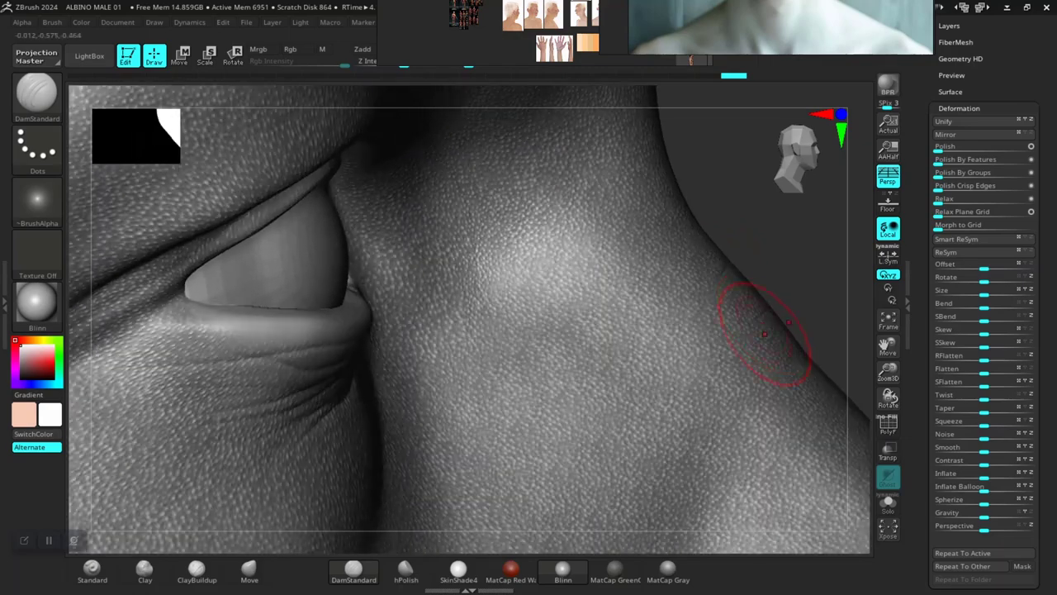
{"action": "mouse_move", "coordinate": [793, 299]}
{"action": "left_mouse_down", "text": "alt"}
{"action": "mouse_move", "coordinate": [687, 361]}
{"action": "mouse_move", "coordinate": [663, 360]}
{"action": "mouse_move", "coordinate": [739, 347]}
{"action": "mouse_move", "coordinate": [776, 295]}
{"action": "mouse_move", "coordinate": [673, 330]}
{"action": "left_mouse_up", "text": "alt"}
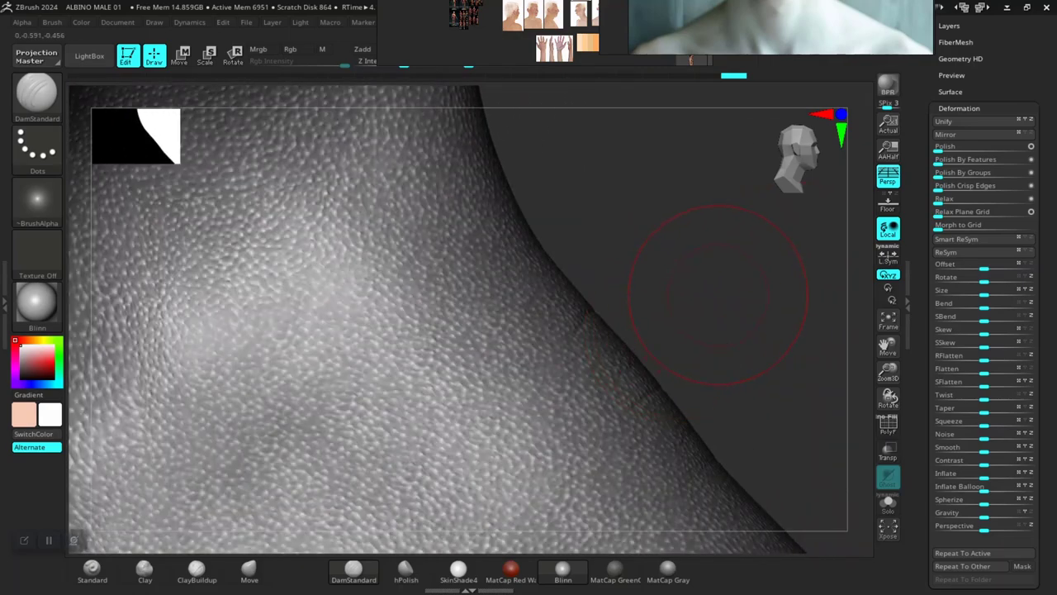
{"action": "mouse_move", "coordinate": [719, 295]}
{"action": "left_mouse_down"}
{"action": "mouse_move", "coordinate": [668, 322]}
{"action": "mouse_move", "coordinate": [717, 291]}
{"action": "left_mouse_up"}
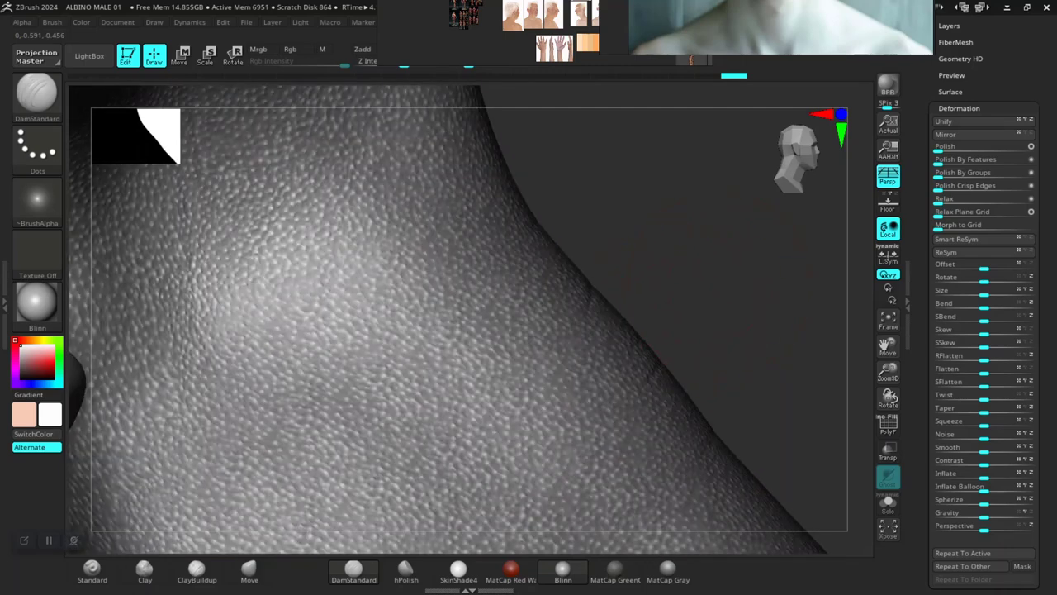
{"action": "scroll", "coordinate": [726, 298], "scroll_direction": "up", "scroll_amount": 1}
{"action": "scroll", "coordinate": [747, 281], "scroll_direction": "up", "scroll_amount": 1}
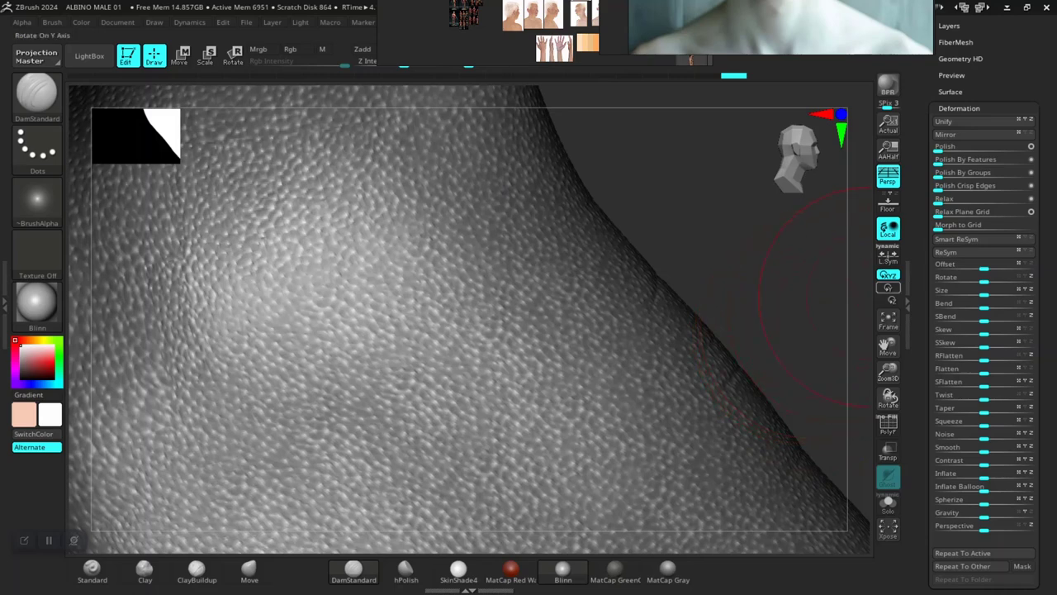
{"action": "left_click_drag", "start_coordinate": [920, 277], "coordinate": [920, 469]}
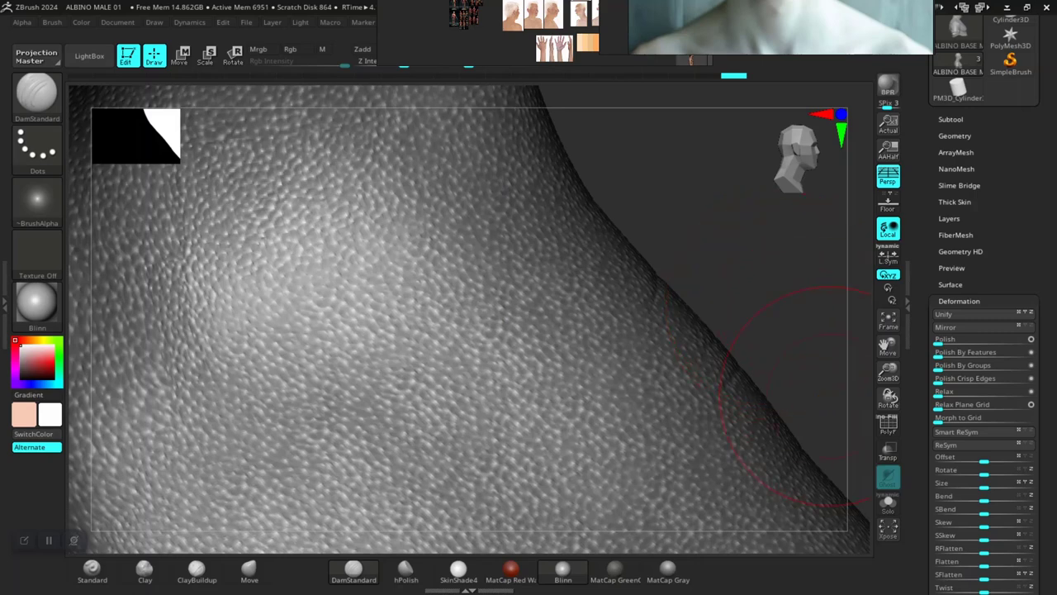
{"action": "left_click_drag", "start_coordinate": [812, 363], "coordinate": [776, 334], "text": "alt"}
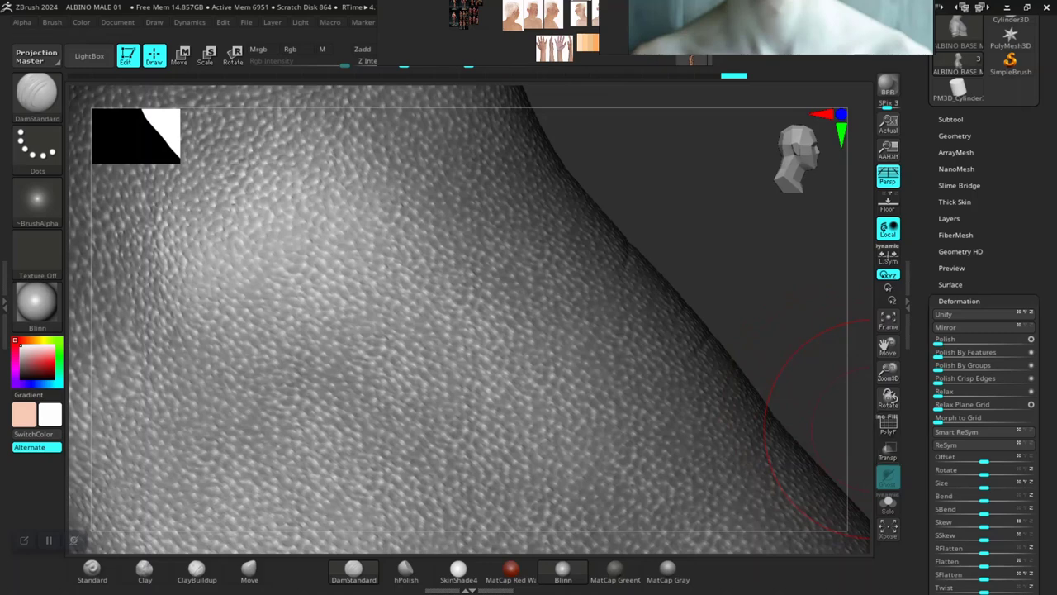
- Try another Inflate deformation on the masked skin and undo it
{"action": "scroll", "coordinate": [958, 83], "scroll_direction": "down", "scroll_amount": 5}
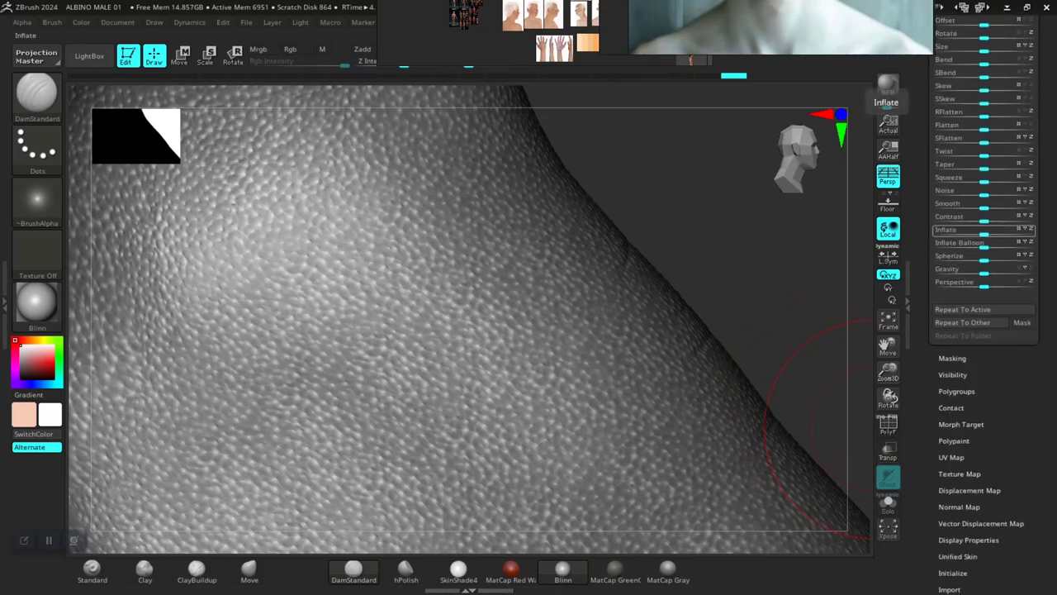
{"action": "left_click", "coordinate": [949, 231]}
{"action": "key", "text": "Return"}
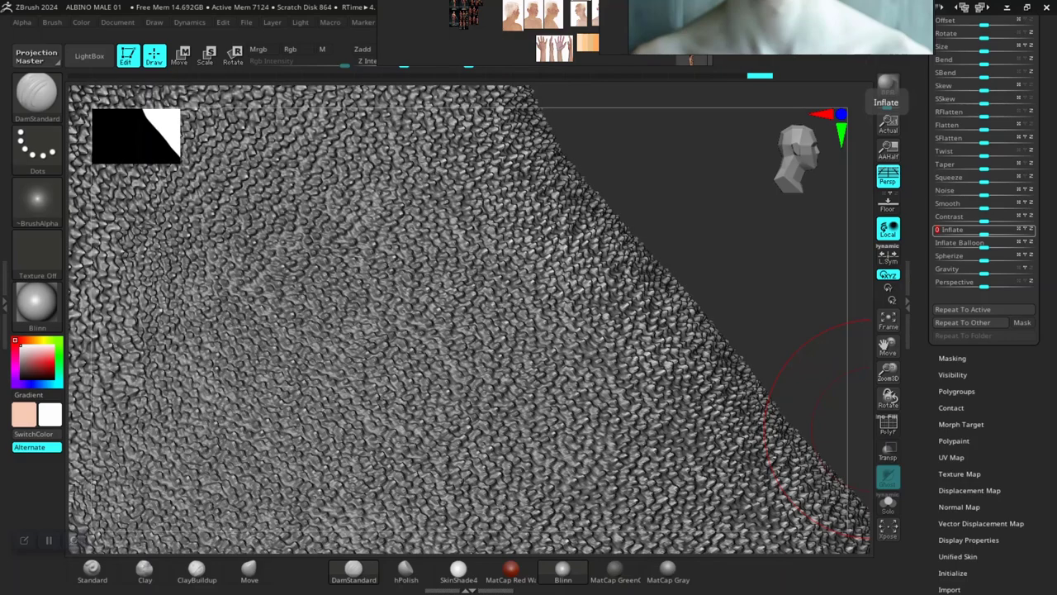
{"action": "key", "text": "ctrl"}
{"action": "key", "text": "ctrl+z"}
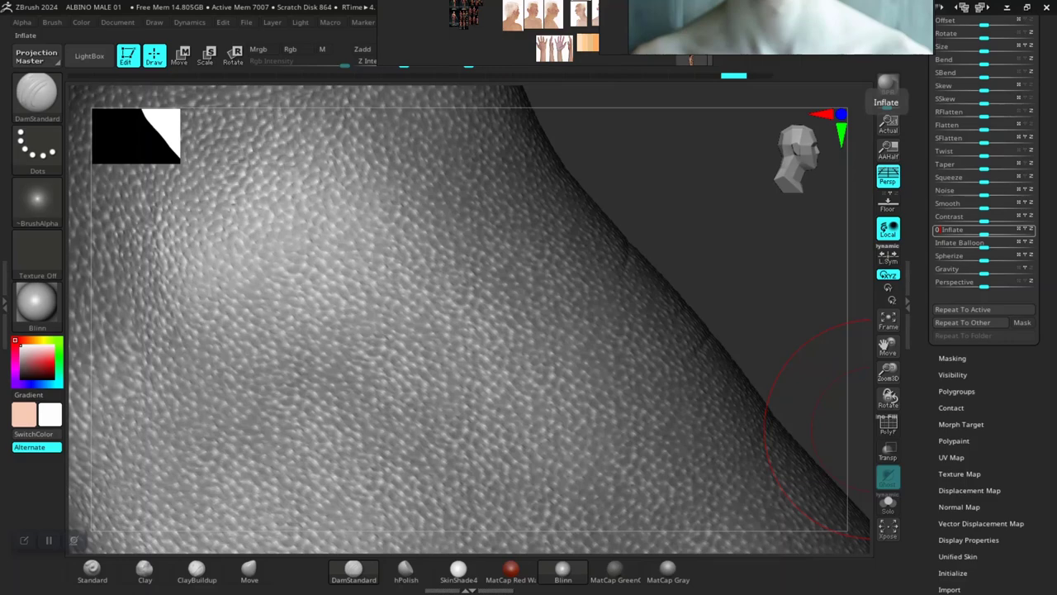
- Apply an Inflate deformation of 0.5 to the masked skin and check the pores on the nose and cheek
{"action": "type", "text": ".5"}
{"action": "key", "text": "Return"}
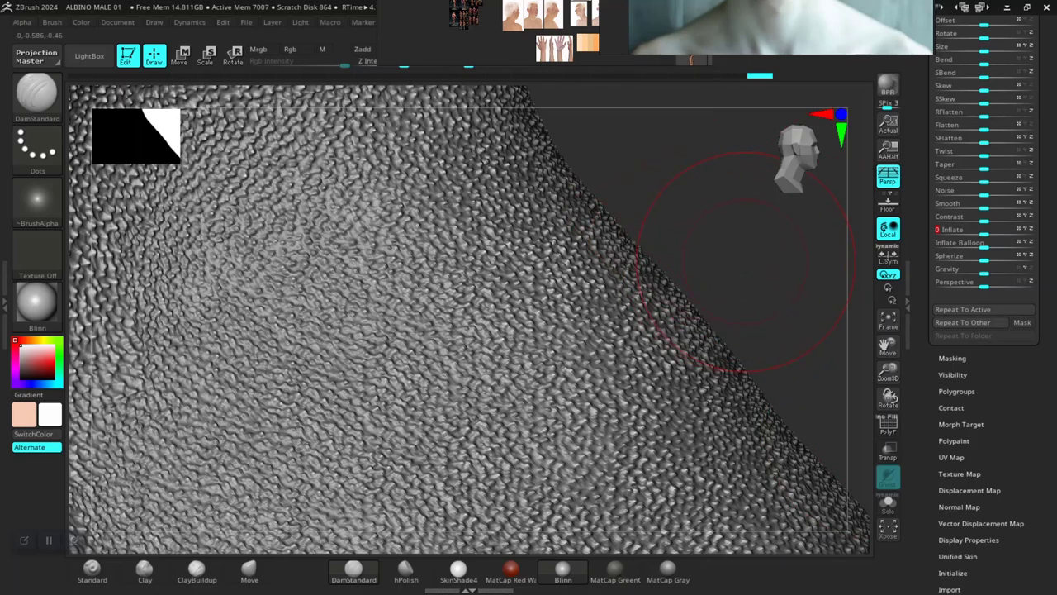
{"action": "mouse_move", "coordinate": [745, 262]}
{"action": "left_mouse_down", "text": "alt"}
{"action": "mouse_move", "coordinate": [623, 289]}
{"action": "mouse_move", "coordinate": [537, 287]}
{"action": "mouse_move", "coordinate": [512, 275]}
{"action": "mouse_move", "coordinate": [576, 294]}
{"action": "mouse_move", "coordinate": [666, 285]}
{"action": "left_mouse_up", "text": "alt"}
{"action": "left_click_drag", "start_coordinate": [734, 298], "coordinate": [660, 325]}
{"action": "left_click_drag", "start_coordinate": [774, 356], "coordinate": [714, 324]}
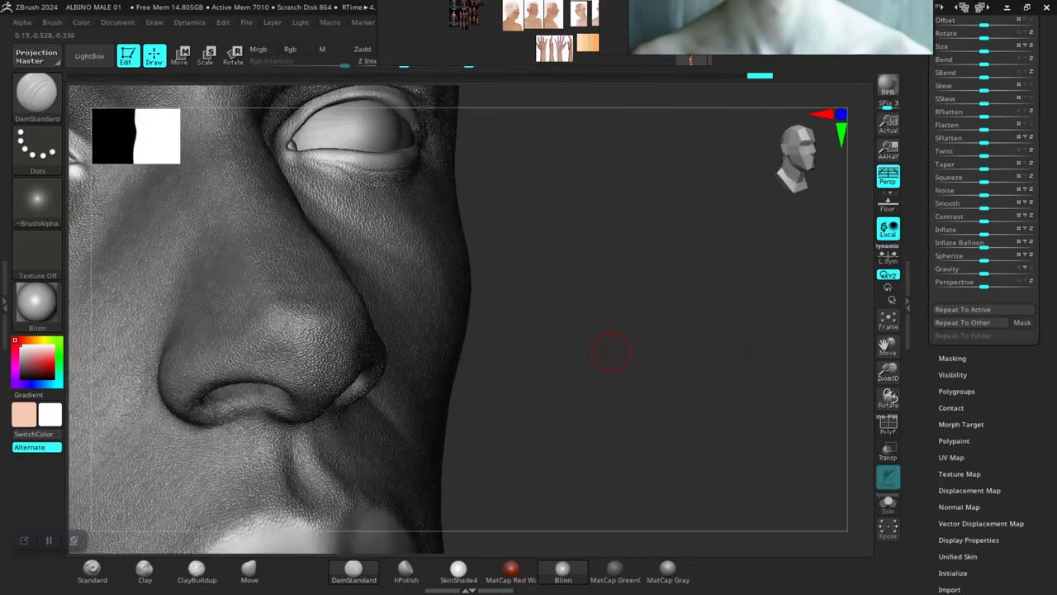
- Clear the mask and examine the pore relief around the eyes, ear, cheek, lips and chin
{"action": "left_click_drag", "start_coordinate": [610, 334], "coordinate": [641, 394], "text": "ctrl"}
{"action": "left_click_drag", "start_coordinate": [637, 441], "coordinate": [607, 512]}
{"action": "left_click_drag", "start_coordinate": [637, 418], "coordinate": [612, 406]}
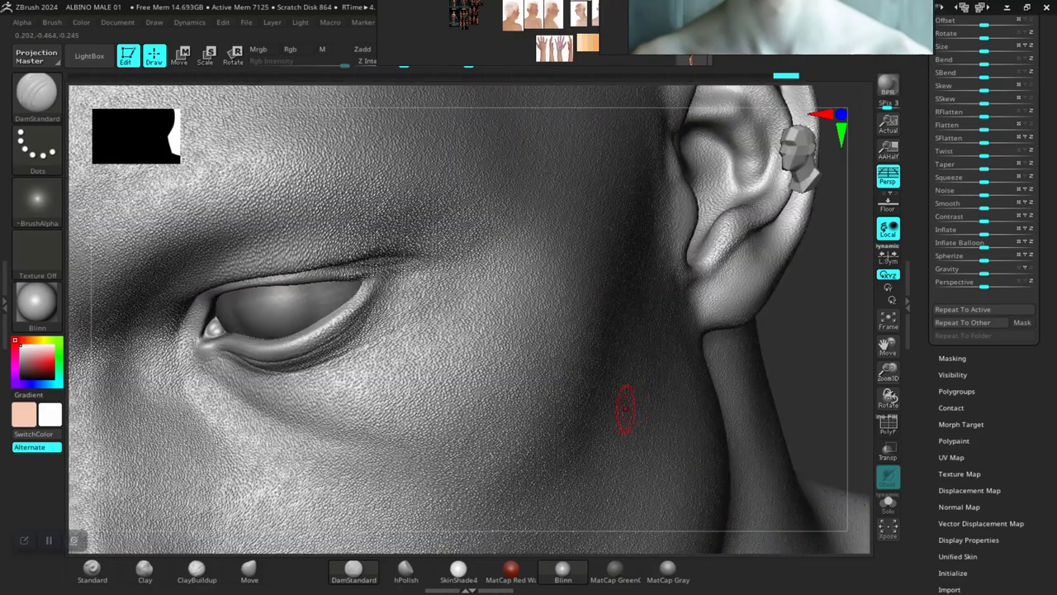
{"action": "left_click_drag", "start_coordinate": [796, 376], "coordinate": [833, 447]}
{"action": "left_click_drag", "start_coordinate": [634, 323], "coordinate": [732, 221], "text": "alt"}
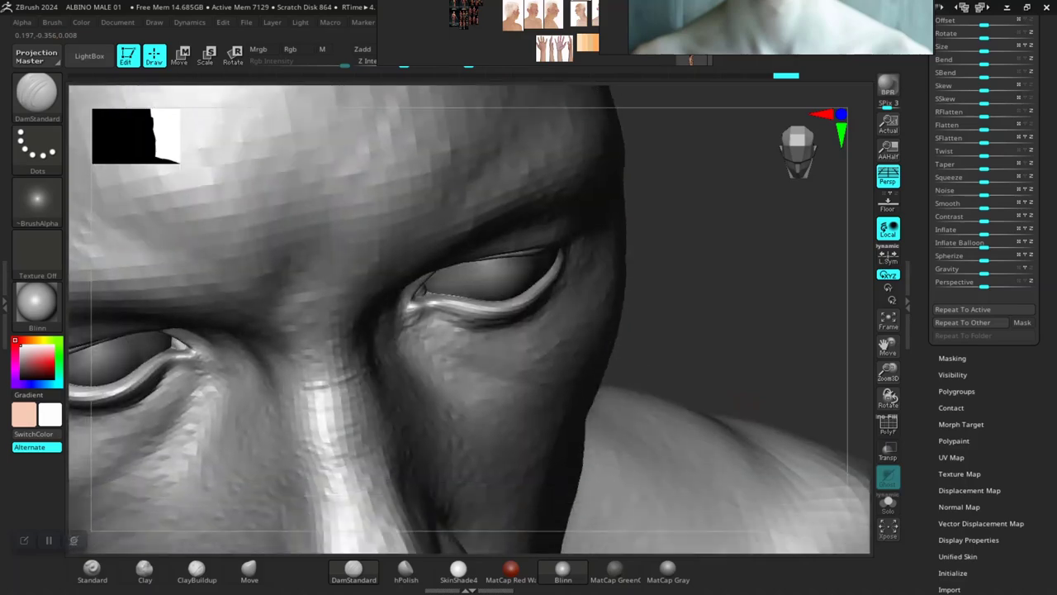
{"action": "left_click_drag", "start_coordinate": [781, 426], "coordinate": [752, 354]}
{"action": "left_click_drag", "start_coordinate": [807, 511], "coordinate": [792, 231], "text": "alt"}
{"action": "left_click_drag", "start_coordinate": [760, 433], "coordinate": [719, 205], "text": "alt"}
{"action": "left_click_drag", "start_coordinate": [733, 373], "coordinate": [793, 423]}
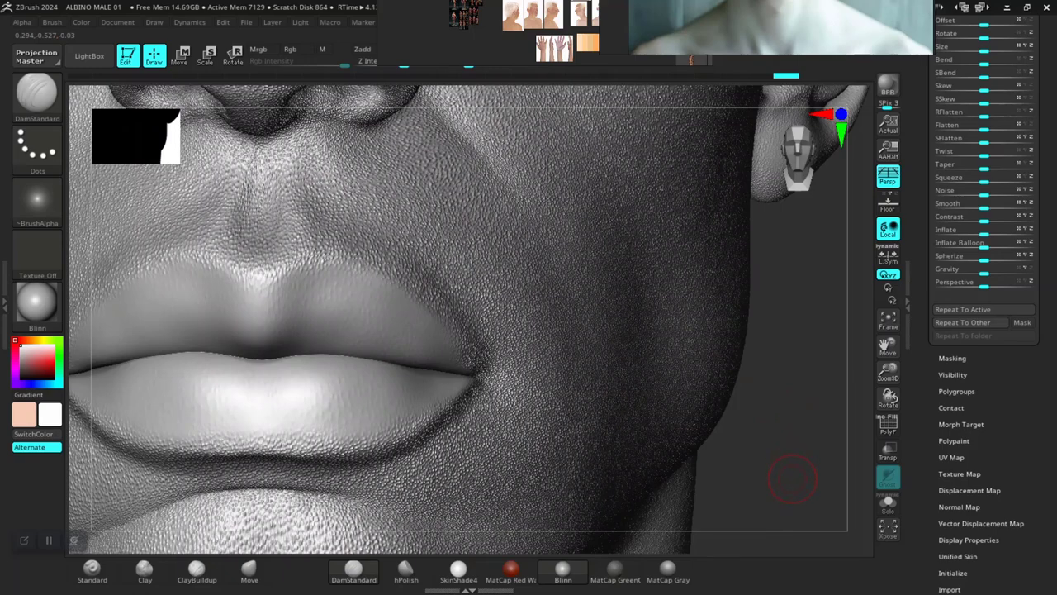
{"action": "left_click_drag", "start_coordinate": [793, 477], "coordinate": [784, 396]}
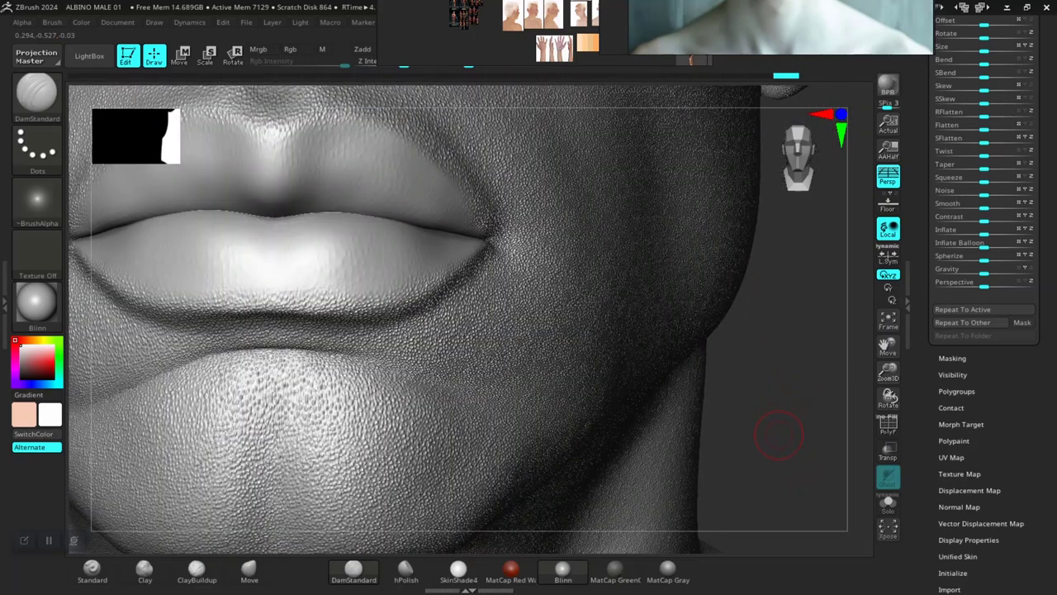
{"action": "mouse_move", "coordinate": [779, 450]}
{"action": "left_mouse_down"}
{"action": "mouse_move", "coordinate": [738, 429]}
{"action": "mouse_move", "coordinate": [823, 437]}
{"action": "left_mouse_up"}
- Undo the mask clearing and the 0.5 inflation
{"action": "key", "text": "ctrl"}
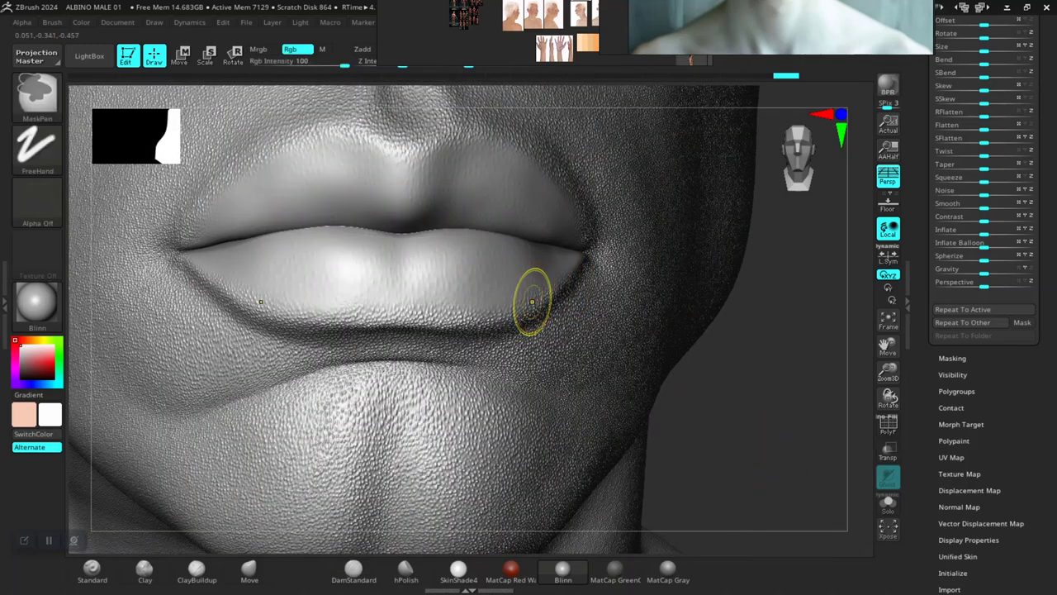
{"action": "key", "text": "ctrl+z"}
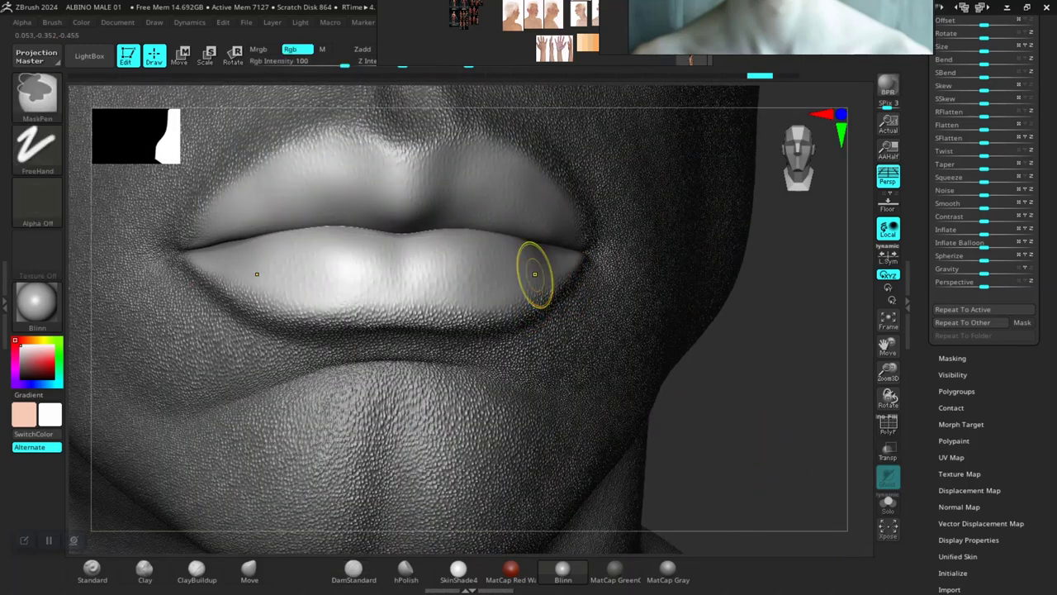
{"action": "key", "text": "ctrl+z"}
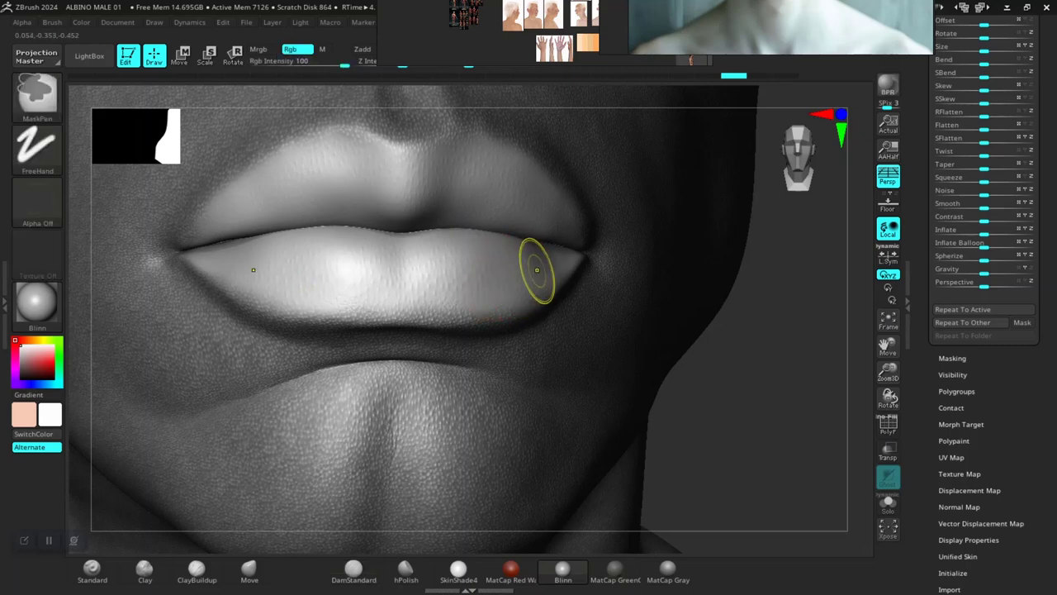
- Adjust the painted mask along the lips and mouth outline, checking the chin from the side and front
{"action": "mouse_move", "coordinate": [539, 270]}
{"action": "left_mouse_down", "text": "ctrl+alt"}
{"action": "mouse_move", "coordinate": [529, 286]}
{"action": "mouse_move", "coordinate": [488, 302]}
{"action": "mouse_move", "coordinate": [373, 307]}
{"action": "left_mouse_up", "text": "ctrl+alt"}
{"action": "mouse_move", "coordinate": [307, 313]}
{"action": "left_mouse_down", "text": "ctrl+alt"}
{"action": "mouse_move", "coordinate": [210, 275]}
{"action": "mouse_move", "coordinate": [194, 260]}
{"action": "mouse_move", "coordinate": [205, 206]}
{"action": "mouse_move", "coordinate": [272, 152]}
{"action": "mouse_move", "coordinate": [355, 137]}
{"action": "mouse_move", "coordinate": [407, 145]}
{"action": "left_mouse_up", "text": "ctrl+alt"}
{"action": "left_click_drag", "start_coordinate": [730, 340], "coordinate": [712, 184], "text": "alt"}
{"action": "left_click_drag", "start_coordinate": [771, 349], "coordinate": [663, 344]}
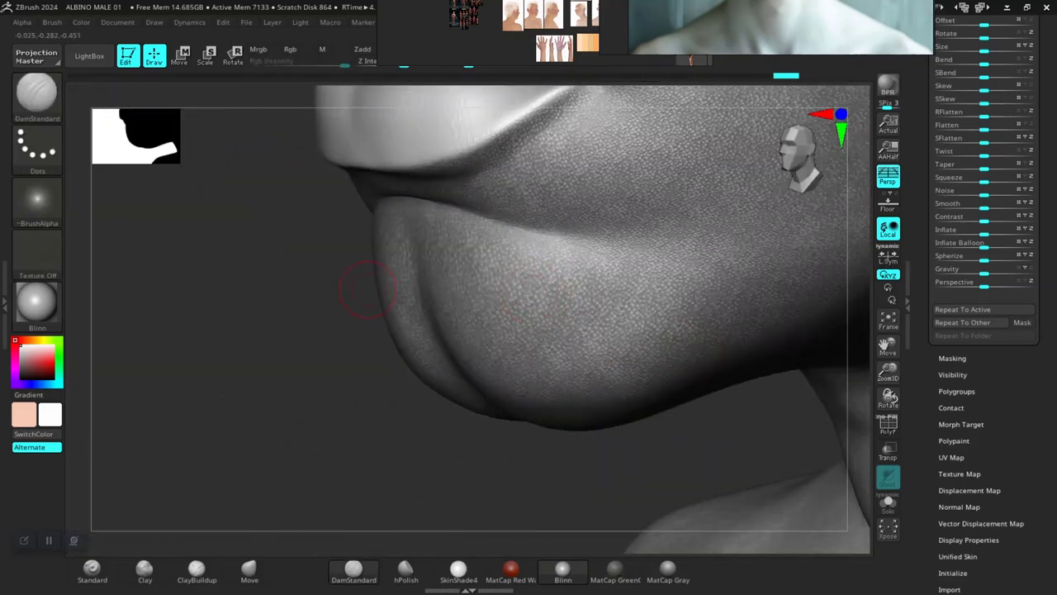
{"action": "left_click_drag", "start_coordinate": [368, 289], "coordinate": [652, 331]}
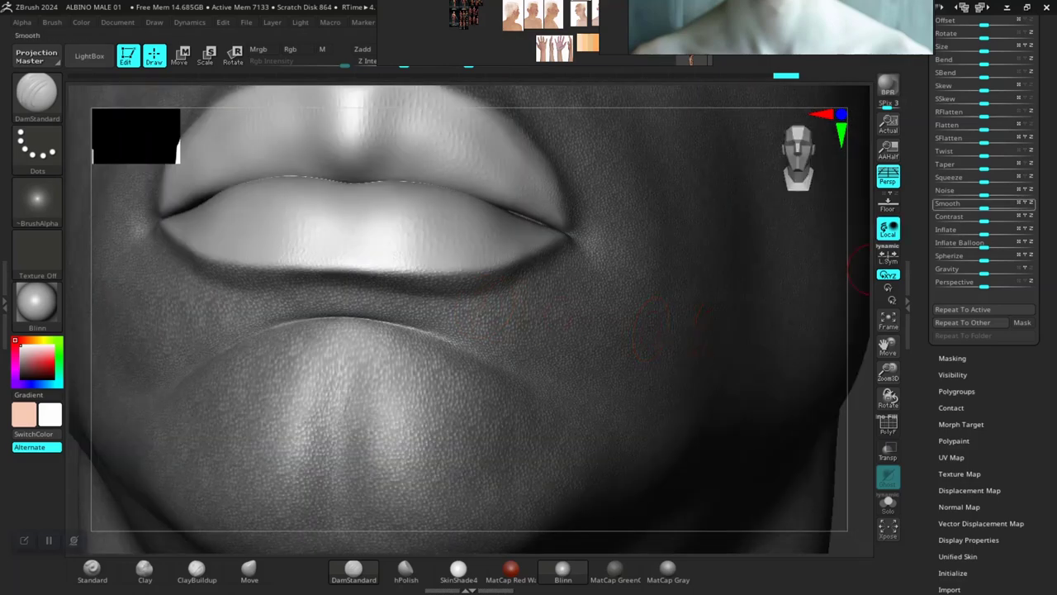
- Inflate the masked skin again and check the pores around the mouth and chin
{"action": "left_click", "coordinate": [974, 231]}
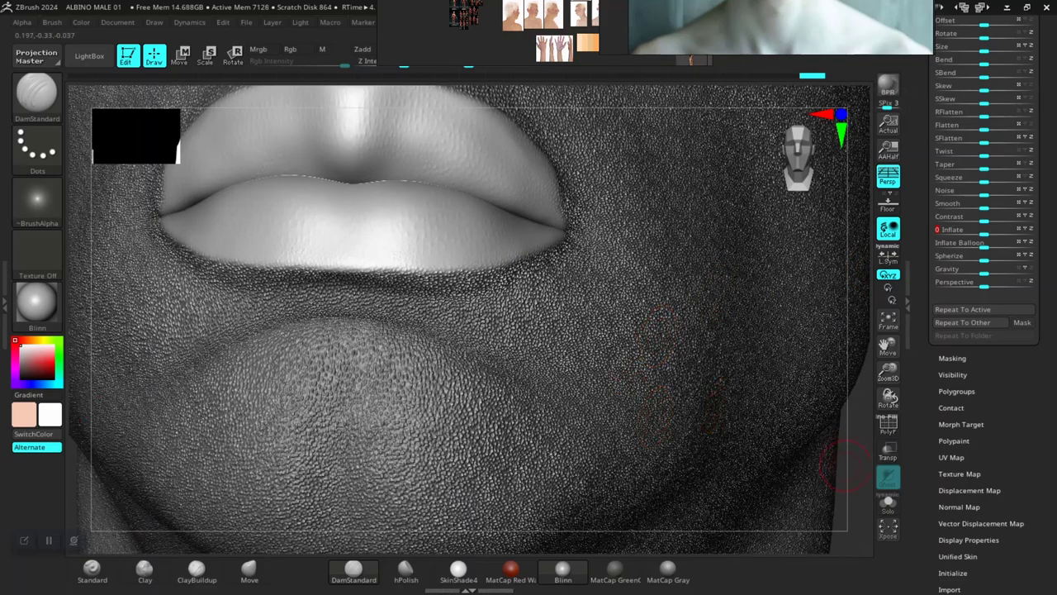
{"action": "left_click_drag", "start_coordinate": [836, 460], "coordinate": [883, 464]}
{"action": "left_click_drag", "start_coordinate": [725, 465], "coordinate": [785, 469]}
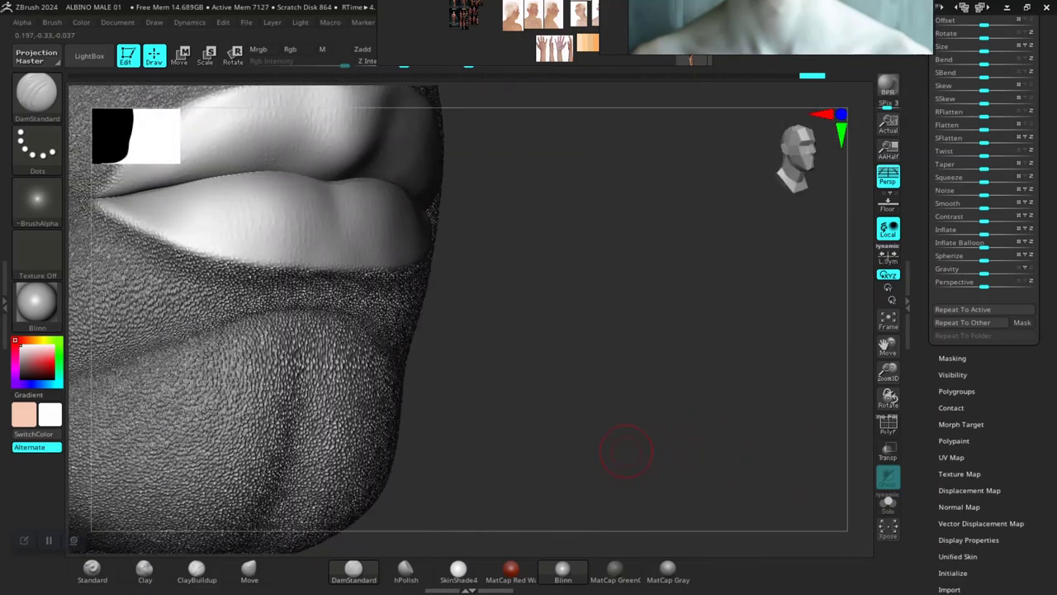
- Examine the pores around the nose and upper lip with the mask cleared, and undo the mask clearing
{"action": "left_click_drag", "start_coordinate": [541, 277], "coordinate": [728, 394], "text": "alt"}
{"action": "left_click_drag", "start_coordinate": [742, 345], "coordinate": [737, 447], "text": "alt"}
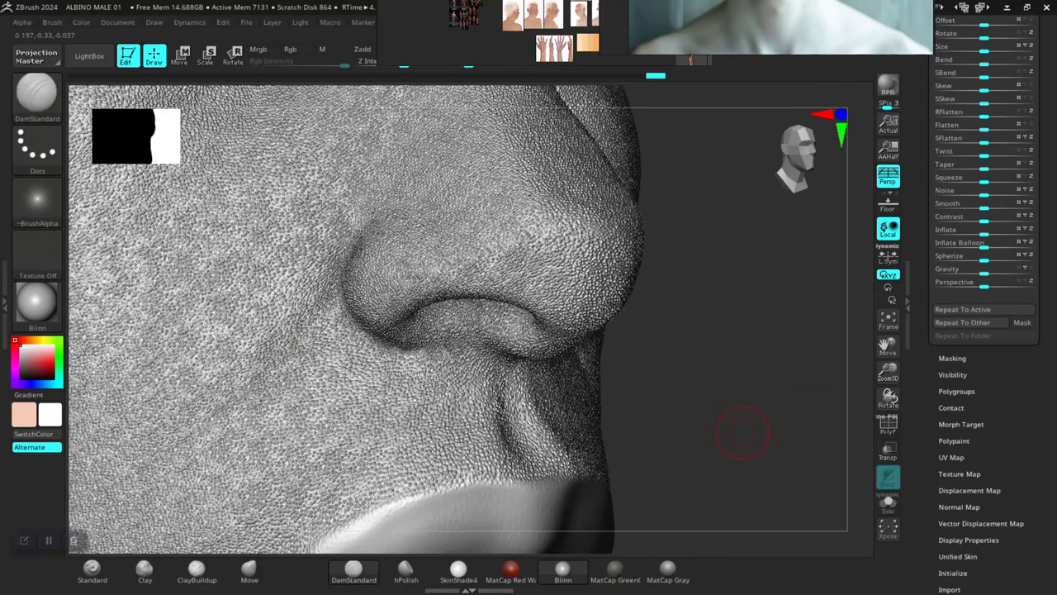
{"action": "mouse_move", "coordinate": [742, 421]}
{"action": "right_mouse_down"}
{"action": "mouse_move", "coordinate": [736, 453]}
{"action": "mouse_move", "coordinate": [774, 450]}
{"action": "mouse_move", "coordinate": [756, 409]}
{"action": "right_mouse_up"}
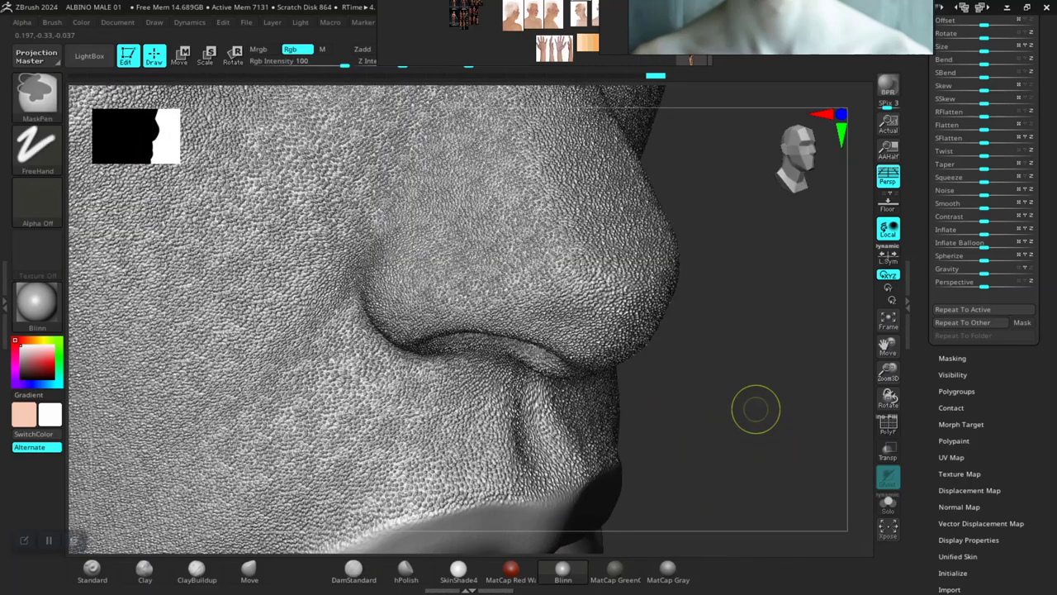
{"action": "key", "text": "ctrl+z"}
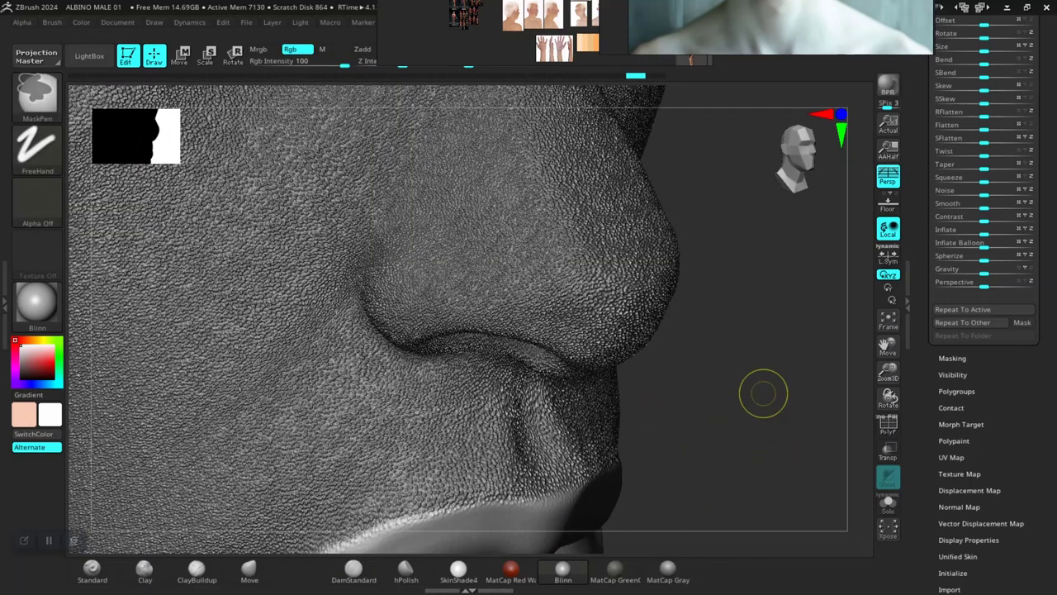
- Undo the last inflation, inflate the masked skin by 0.8, and check the pores across the nose and eyes
{"action": "key", "text": "ctrl+z"}
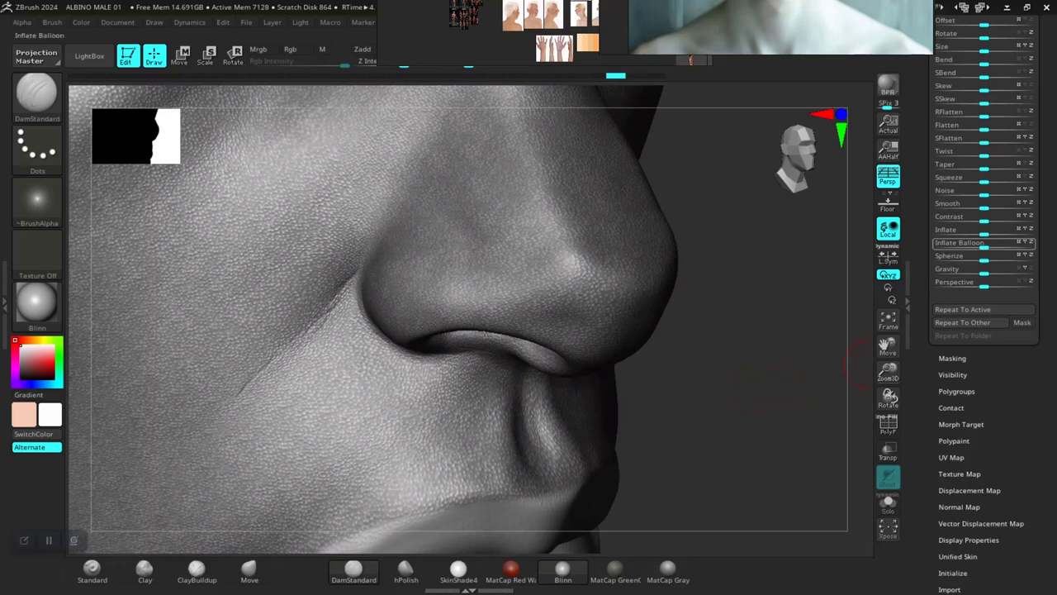
{"action": "left_click", "coordinate": [950, 230]}
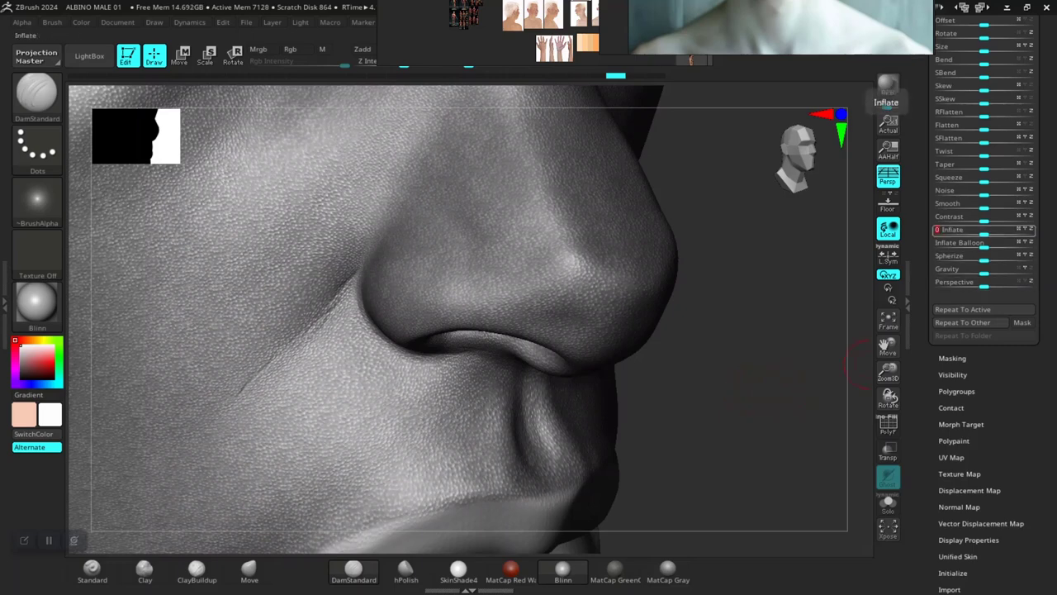
{"action": "type", "text": ".8"}
{"action": "key", "text": "Return"}
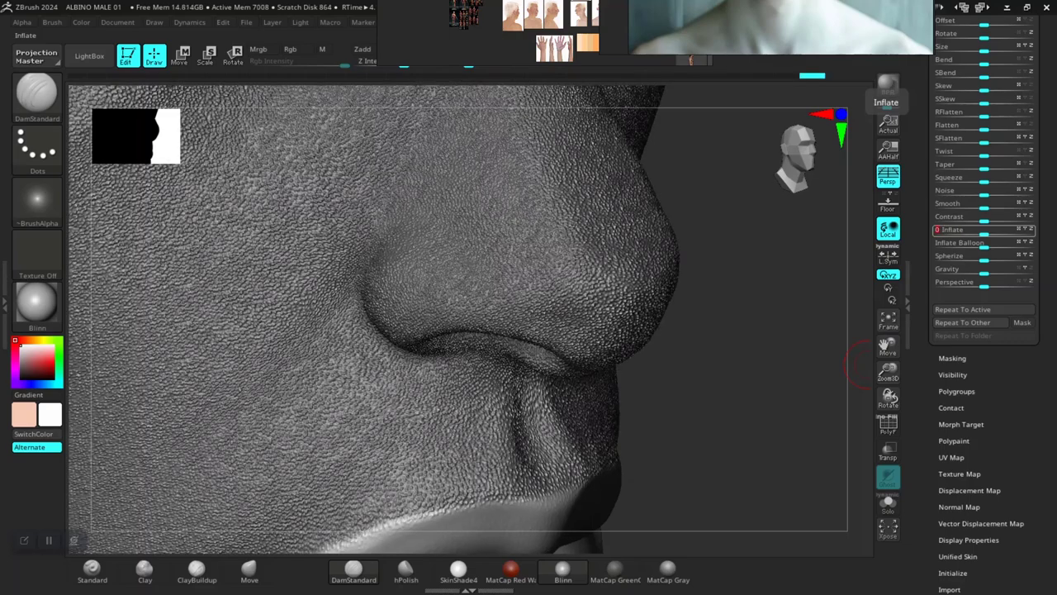
{"action": "mouse_move", "coordinate": [706, 454]}
{"action": "left_mouse_down"}
{"action": "mouse_move", "coordinate": [727, 441]}
{"action": "mouse_move", "coordinate": [751, 462]}
{"action": "mouse_move", "coordinate": [685, 430]}
{"action": "left_mouse_up"}
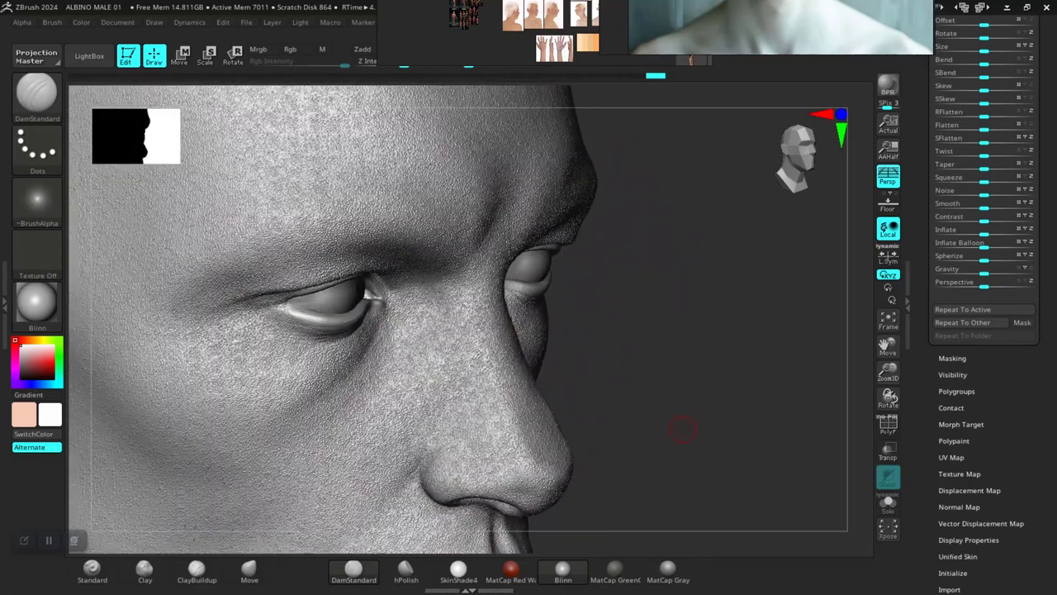
- End recording on the INVERTES PORES layer and show the BASE PORES and XYZ PORES -0.5 layers with it
{"action": "left_click_drag", "start_coordinate": [1044, 198], "coordinate": [1044, 458]}
{"action": "scroll", "coordinate": [983, 247], "scroll_direction": "up", "scroll_amount": 3}
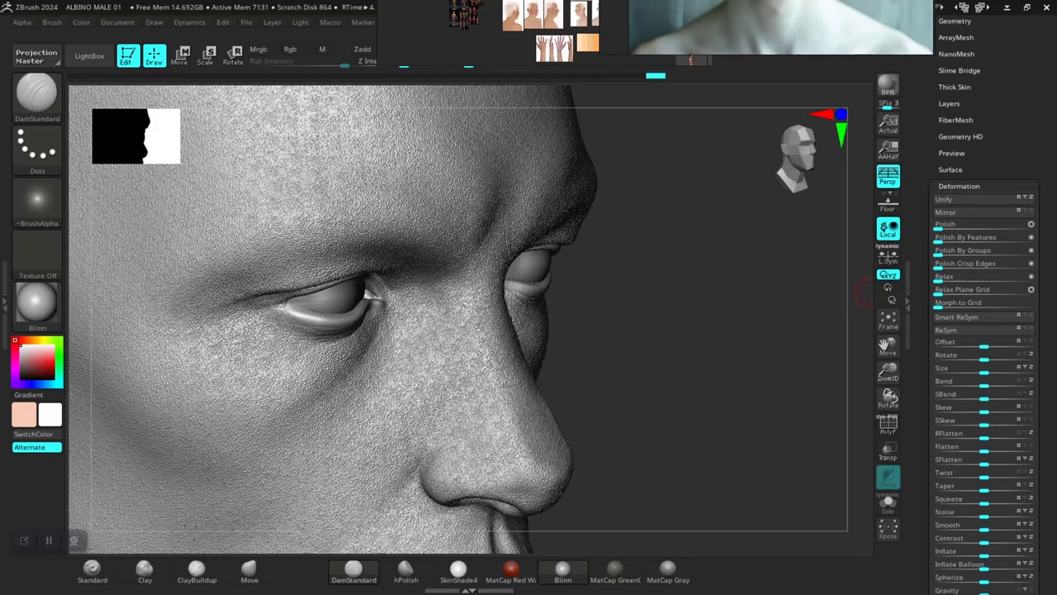
{"action": "left_click", "coordinate": [949, 104]}
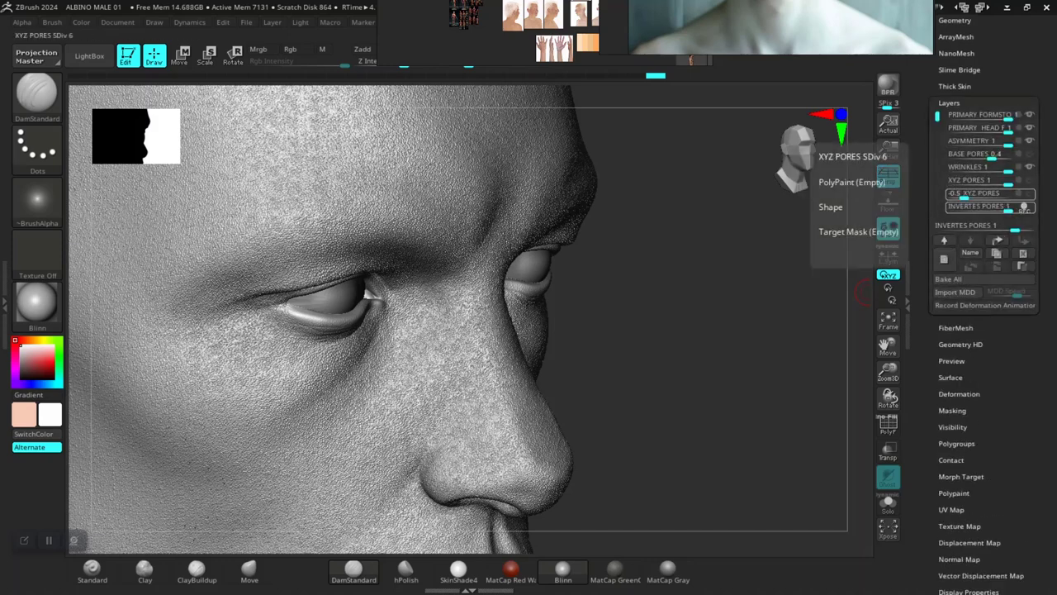
{"action": "left_click", "coordinate": [1024, 207]}
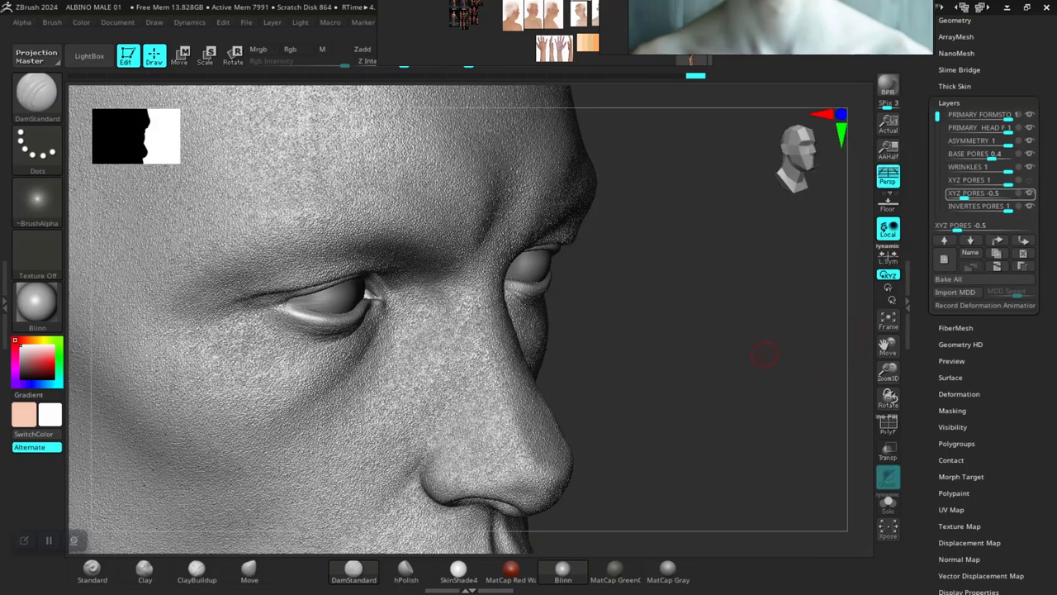
{"action": "left_click_drag", "start_coordinate": [666, 430], "coordinate": [637, 430]}
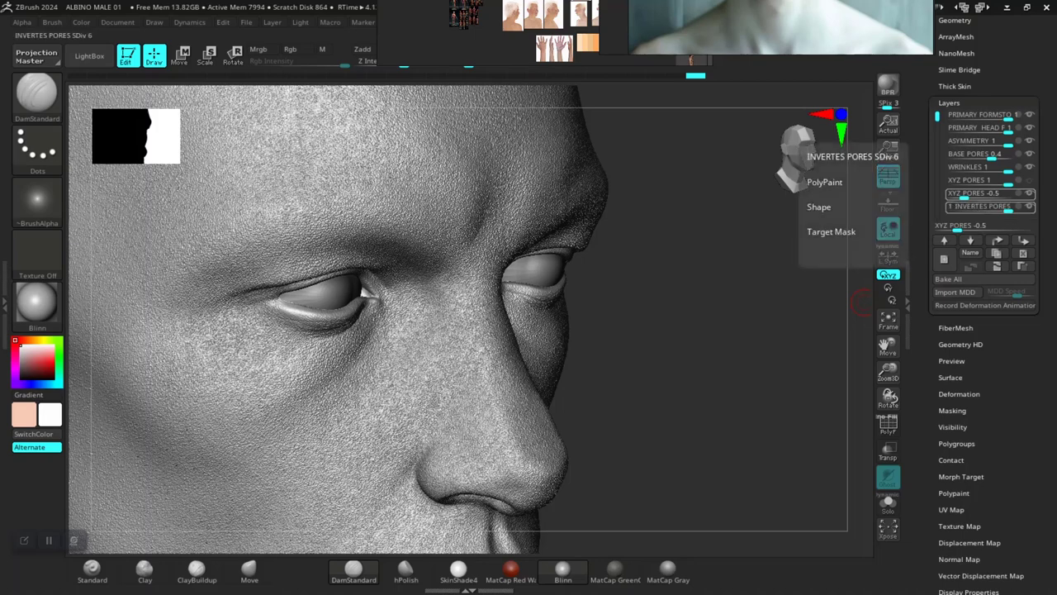
- Lower the INVERTES PORES layer intensity to about 0.28 and check the result on the nose
{"action": "left_click_drag", "start_coordinate": [1008, 210], "coordinate": [989, 206]}
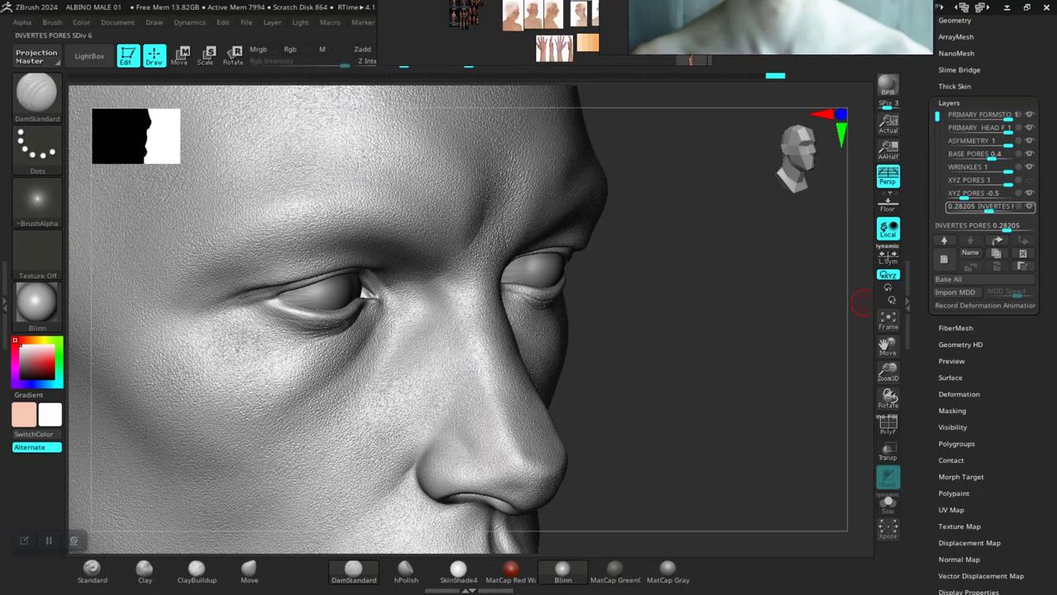
{"action": "left_click", "coordinate": [988, 206]}
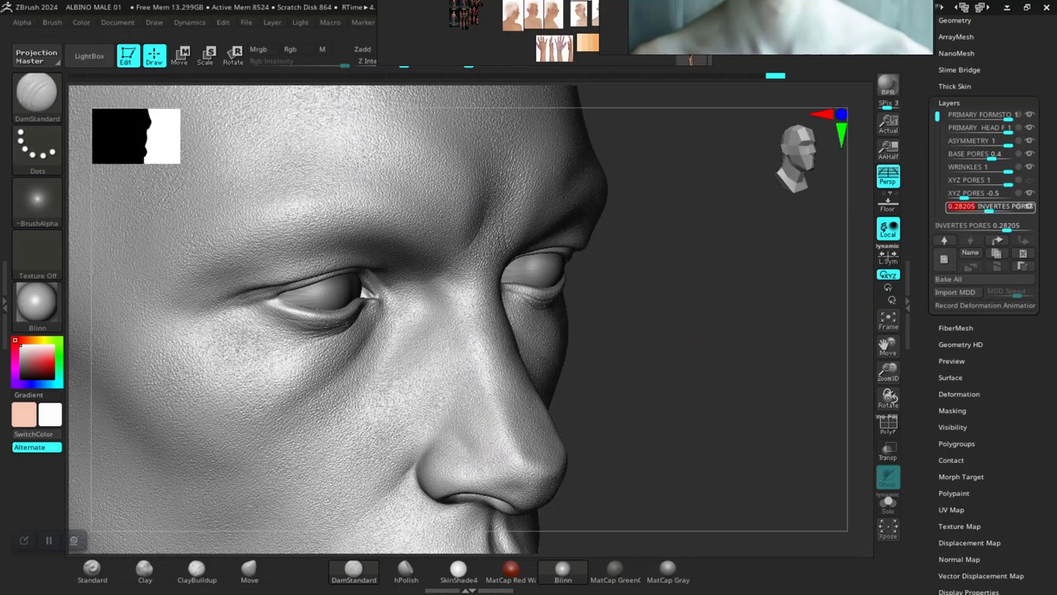
{"action": "left_click_drag", "start_coordinate": [727, 306], "coordinate": [728, 446], "text": "alt"}
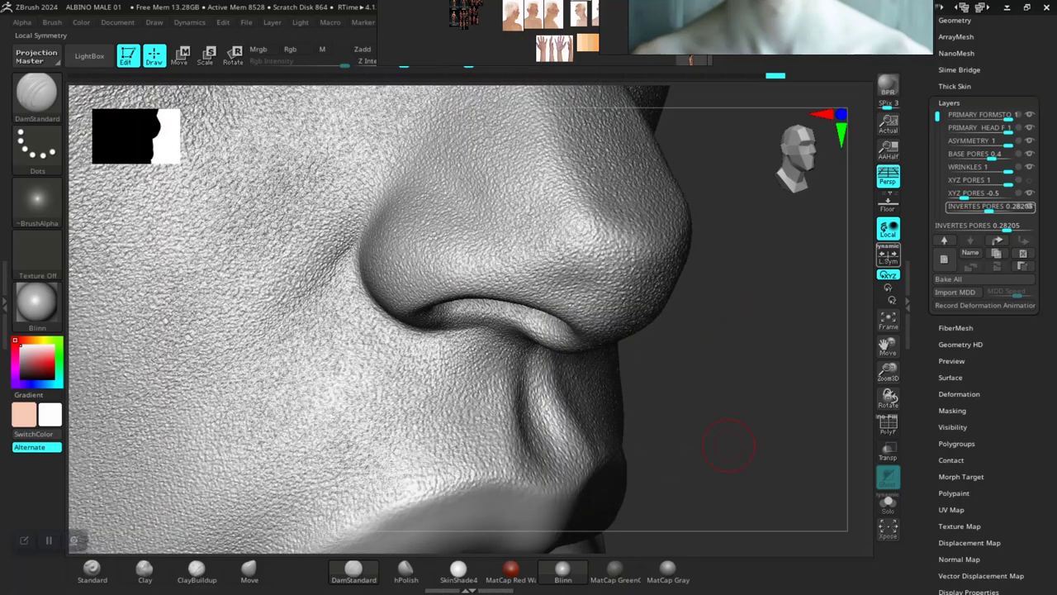
{"action": "mouse_move", "coordinate": [814, 256]}
{"action": "left_mouse_down", "text": "alt"}
{"action": "mouse_move", "coordinate": [697, 415]}
{"action": "mouse_move", "coordinate": [734, 421]}
{"action": "mouse_move", "coordinate": [734, 440]}
{"action": "left_mouse_up", "text": "alt"}
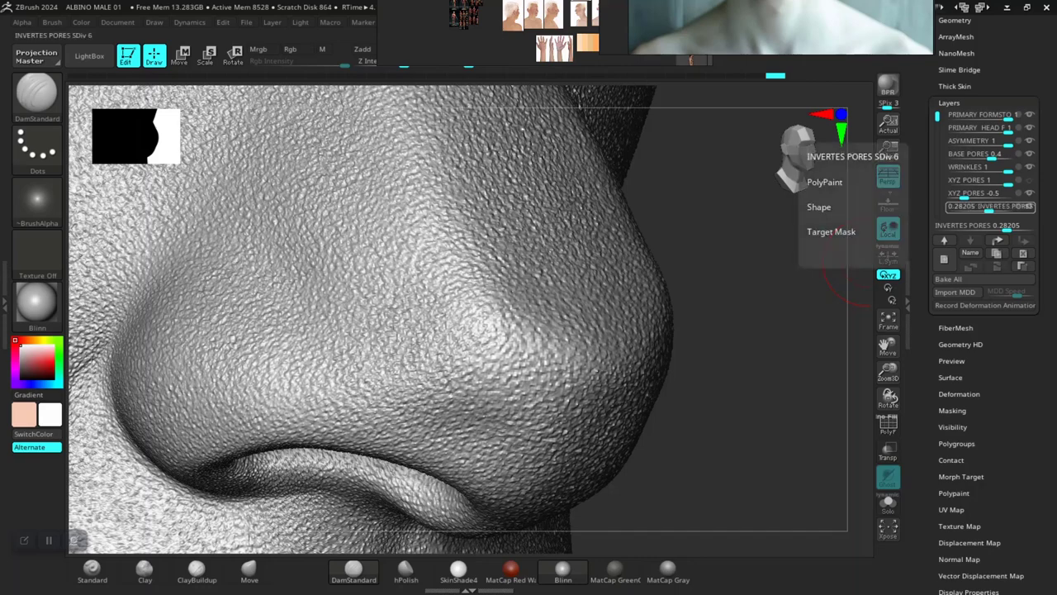
- Compare the nose skin with the INVERTES PORES layer repeatedly hidden and shown
{"action": "left_click", "coordinate": [1029, 206]}
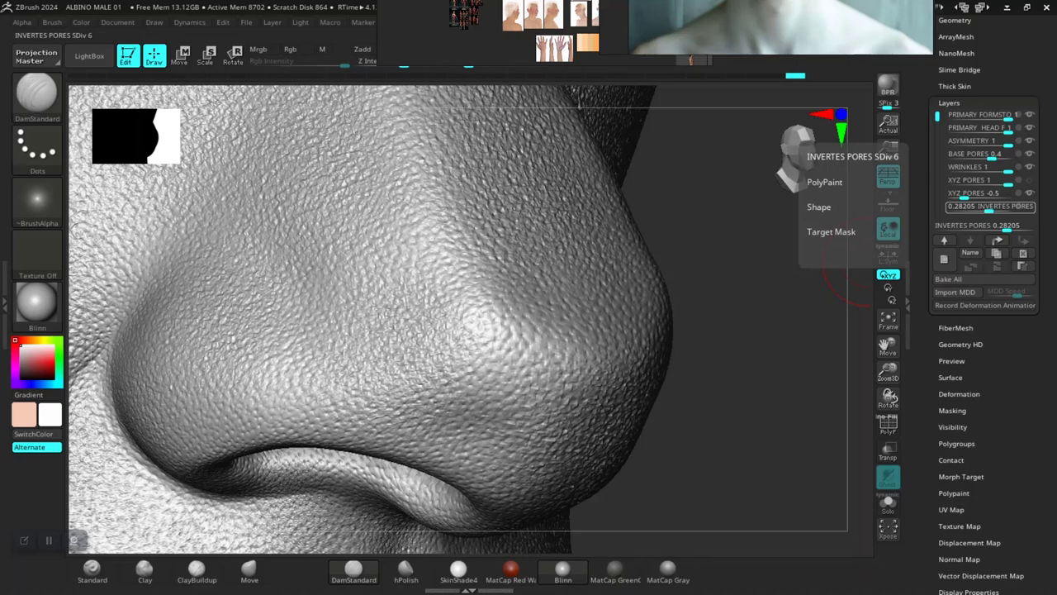
{"action": "left_click", "coordinate": [1029, 206]}
{"action": "left_click", "coordinate": [1029, 207]}
{"action": "left_click", "coordinate": [1028, 206]}
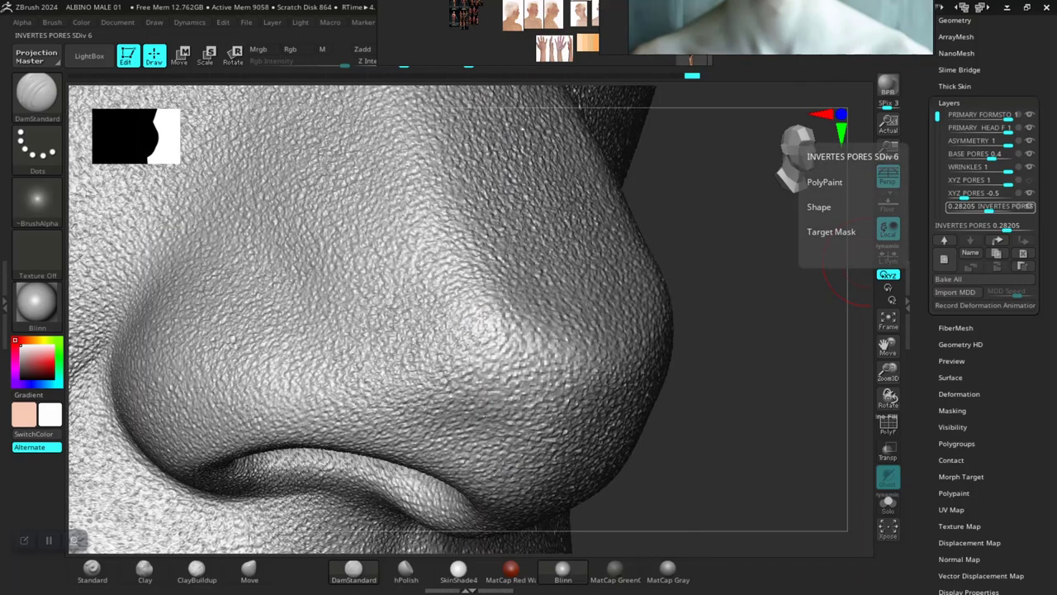
{"action": "left_click", "coordinate": [1028, 206]}
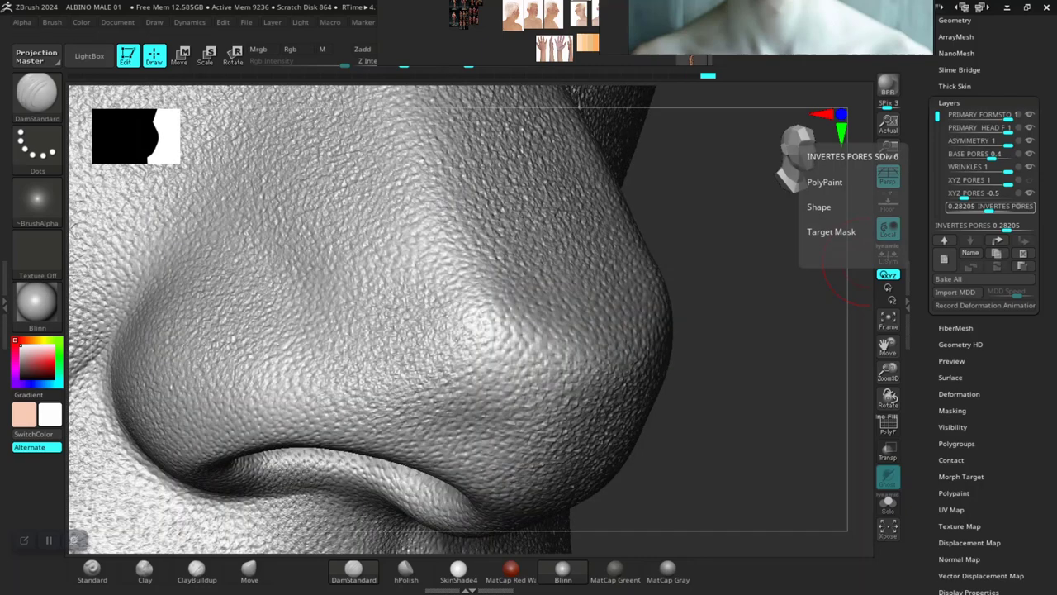
{"action": "left_click", "coordinate": [1028, 206]}
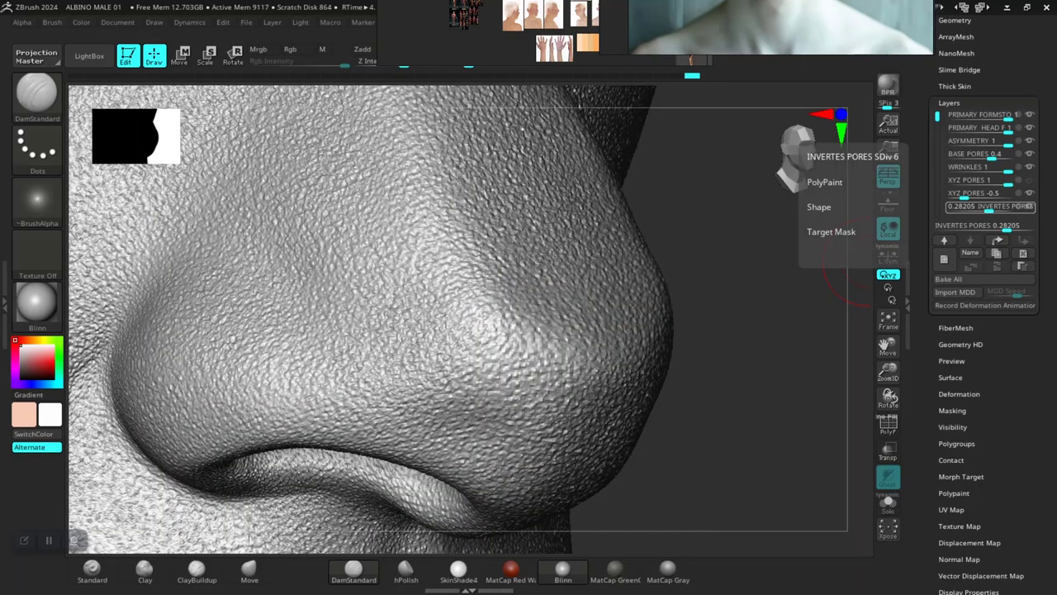
{"action": "left_click", "coordinate": [1028, 206]}
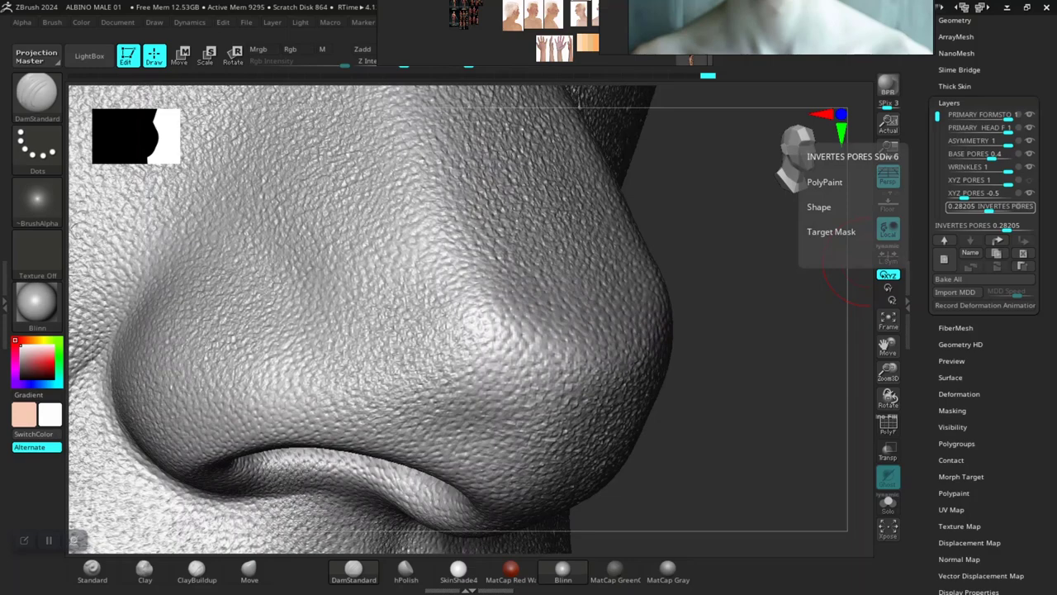
{"action": "left_click", "coordinate": [1028, 206]}
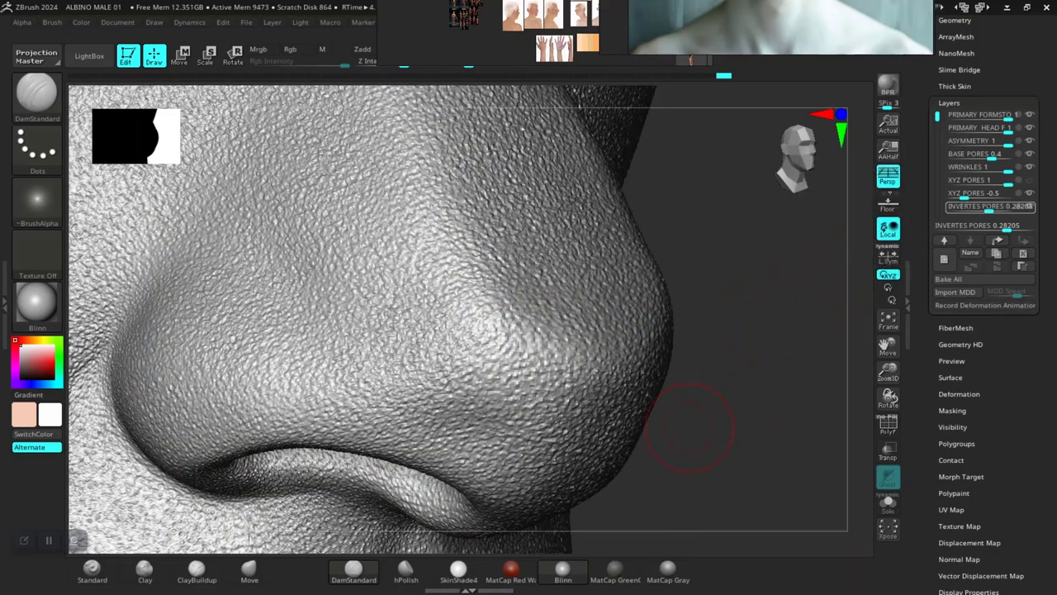
- Examine the pore detail around the lips, mouth corner and cheek
{"action": "left_click_drag", "start_coordinate": [727, 438], "coordinate": [652, 417], "text": "alt"}
{"action": "left_click_drag", "start_coordinate": [652, 454], "coordinate": [644, 413], "text": "alt"}
{"action": "mouse_move", "coordinate": [768, 462]}
{"action": "left_mouse_down", "text": "alt"}
{"action": "mouse_move", "coordinate": [711, 434]}
{"action": "mouse_move", "coordinate": [685, 402]}
{"action": "mouse_move", "coordinate": [710, 487]}
{"action": "mouse_move", "coordinate": [765, 490]}
{"action": "mouse_move", "coordinate": [377, 437]}
{"action": "left_mouse_up", "text": "alt"}
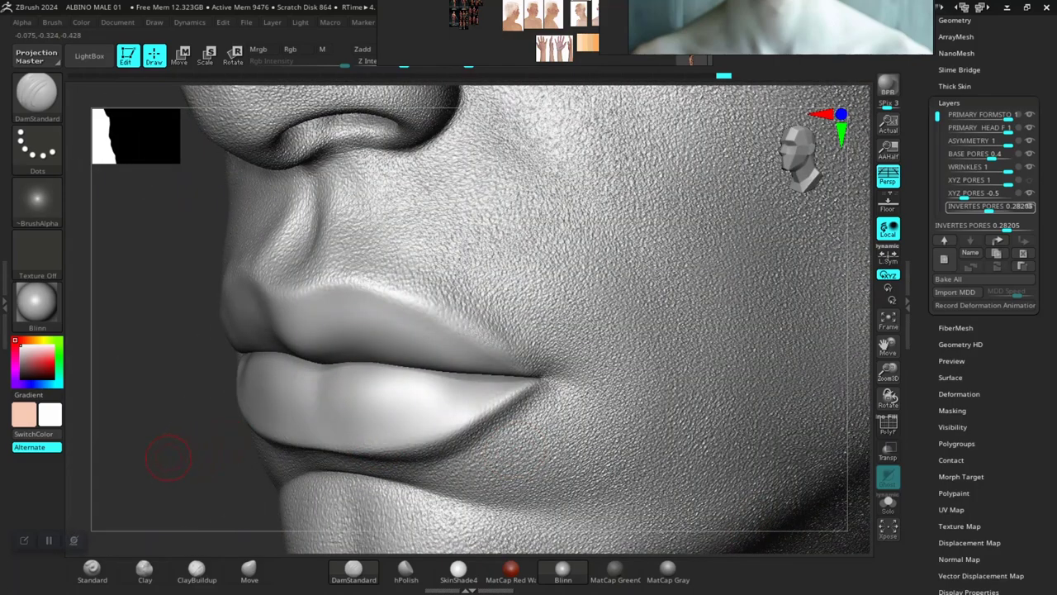
{"action": "left_click_drag", "start_coordinate": [168, 457], "coordinate": [193, 514]}
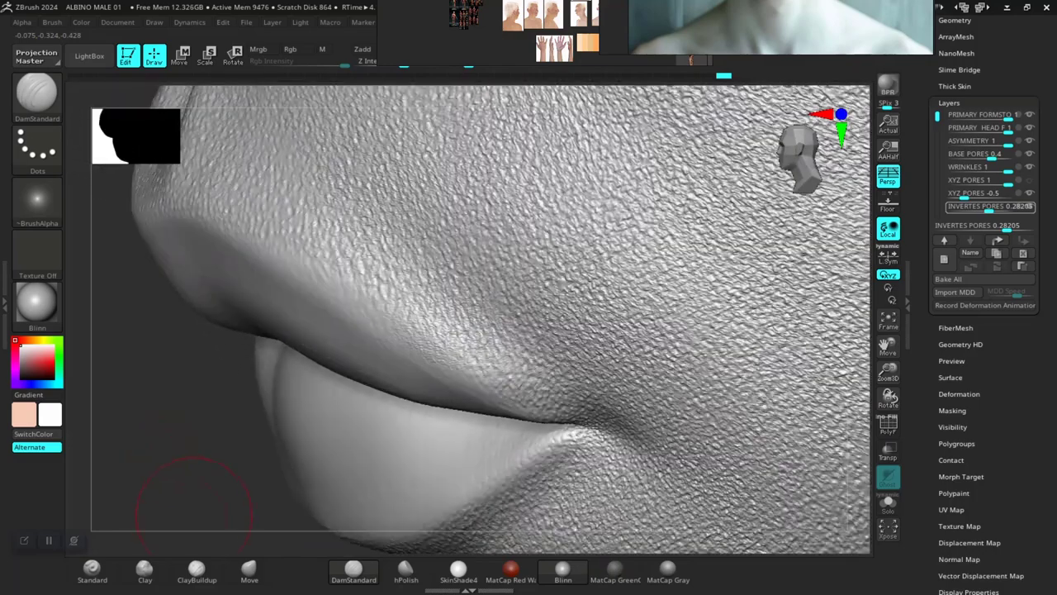
{"action": "left_click_drag", "start_coordinate": [145, 438], "coordinate": [282, 443]}
- Examine the pore detail on the neck, collarbone and shoulder
{"action": "key", "text": "f"}
{"action": "left_click_drag", "start_coordinate": [520, 349], "coordinate": [665, 271], "text": "alt"}
{"action": "left_click_drag", "start_coordinate": [809, 388], "coordinate": [708, 342], "text": "alt"}
{"action": "left_click_drag", "start_coordinate": [675, 282], "coordinate": [678, 233], "text": "alt"}
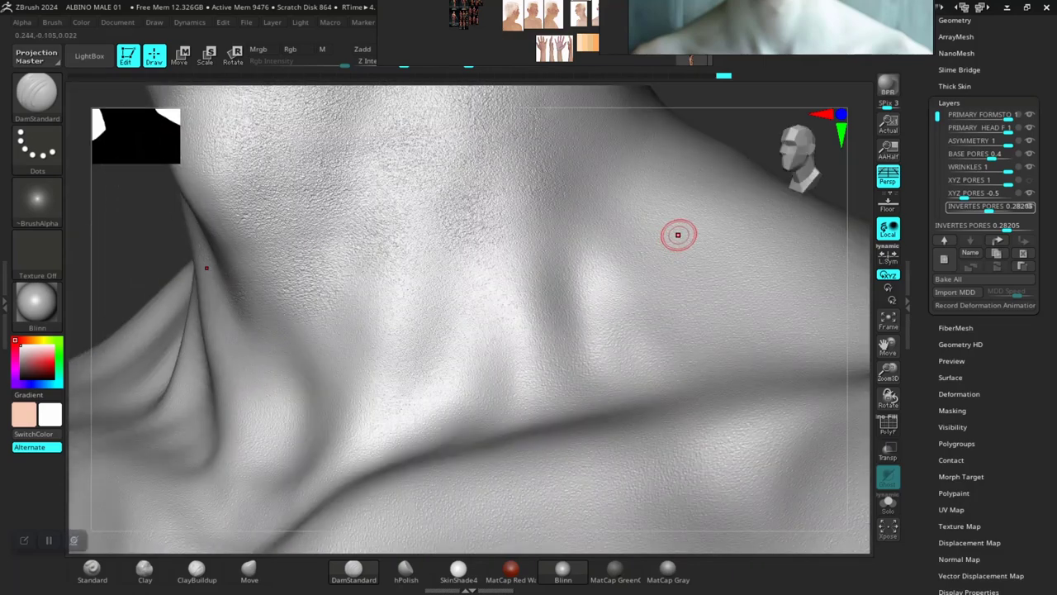
{"action": "left_click_drag", "start_coordinate": [718, 146], "coordinate": [248, 107], "text": "alt"}
{"action": "left_click_drag", "start_coordinate": [793, 438], "coordinate": [842, 421], "text": "alt"}
{"action": "left_click_drag", "start_coordinate": [555, 258], "coordinate": [668, 316], "text": "alt"}
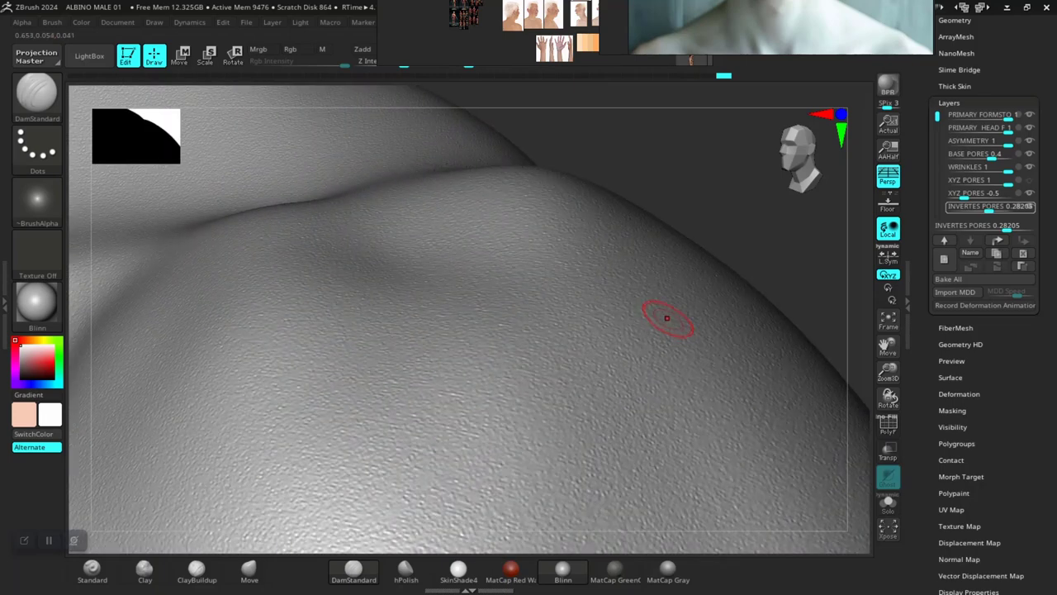
{"action": "left_click_drag", "start_coordinate": [723, 216], "coordinate": [689, 168], "text": "alt"}
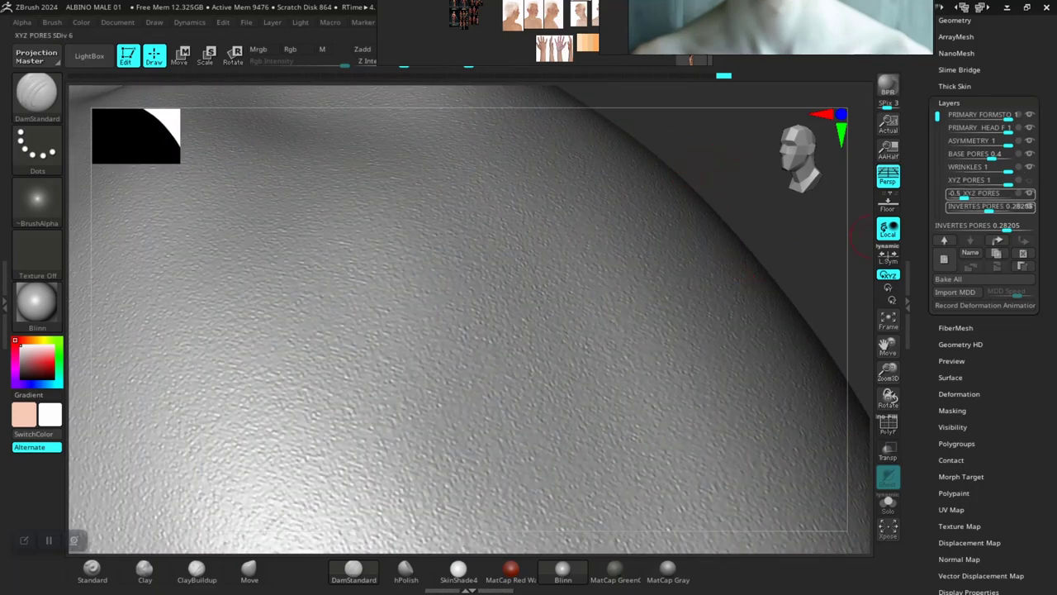
- Set the INVERTES PORES layer intensity to 0.35
{"action": "left_click", "coordinate": [979, 207]}
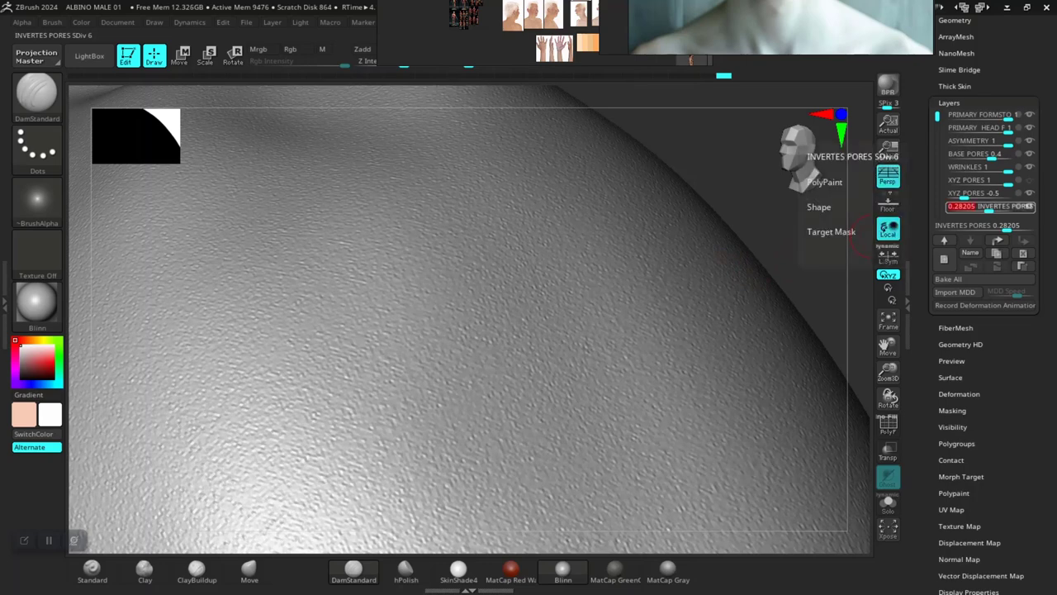
{"action": "type", "text": "0"}
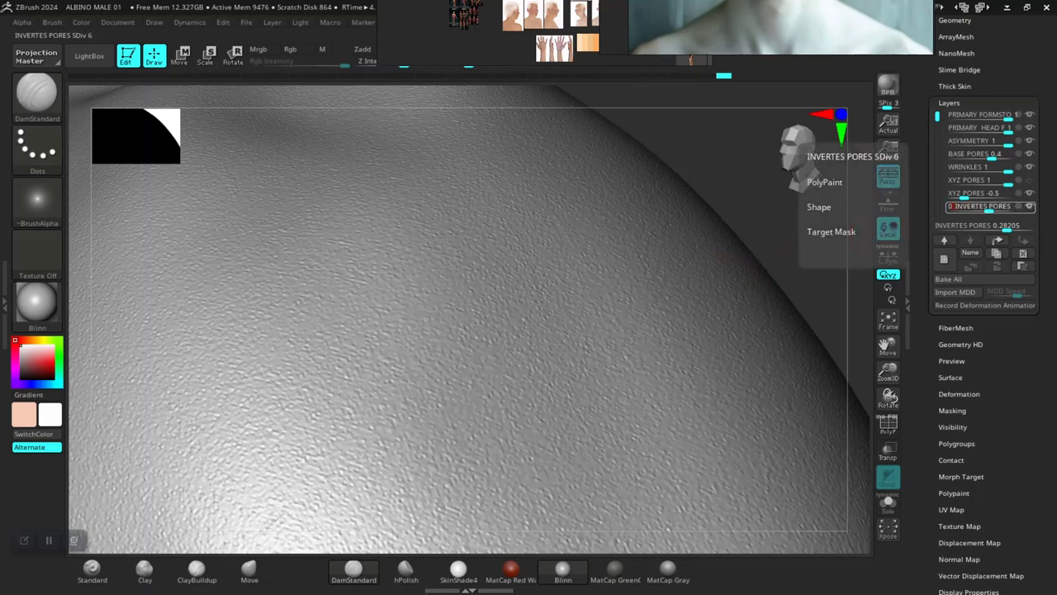
{"action": "type", "text": ".35"}
{"action": "key", "text": "Return"}
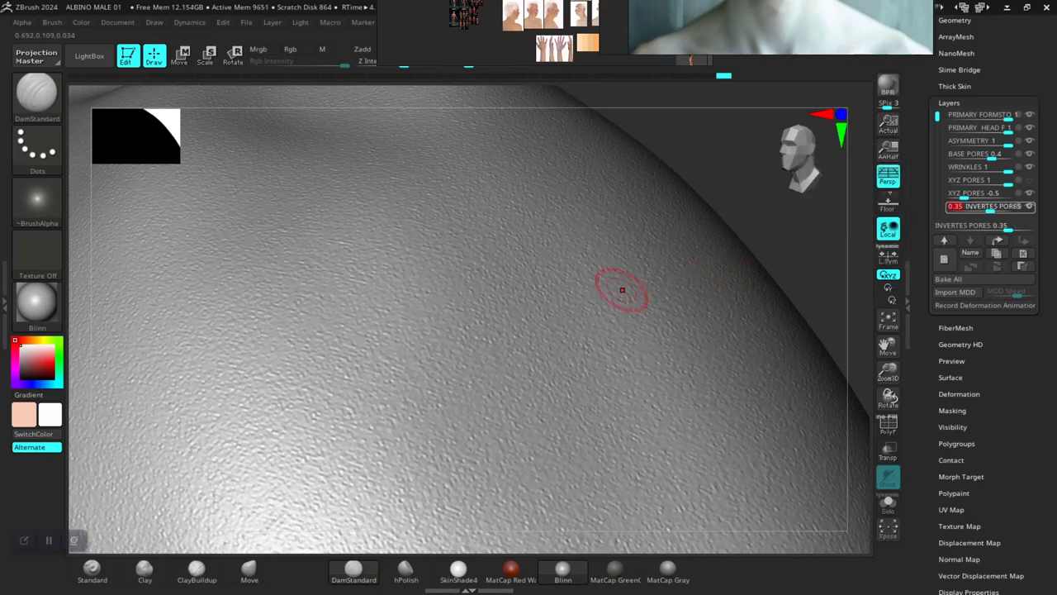
- Examine the skin pores on the cheek and ear, the nose and upper lip, and between the eyes
{"action": "left_click_drag", "start_coordinate": [701, 166], "coordinate": [594, 355]}
{"action": "left_click_drag", "start_coordinate": [700, 248], "coordinate": [788, 410], "text": "alt"}
{"action": "left_click_drag", "start_coordinate": [726, 396], "coordinate": [784, 372]}
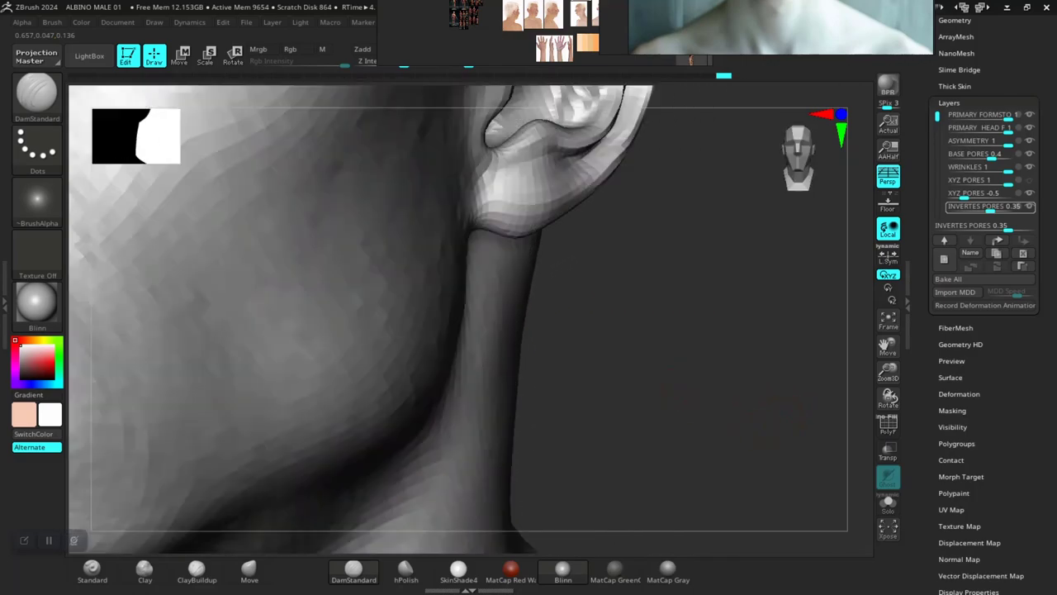
{"action": "left_click_drag", "start_coordinate": [669, 355], "coordinate": [759, 438], "text": "alt"}
{"action": "right_click_drag", "start_coordinate": [721, 426], "coordinate": [757, 486]}
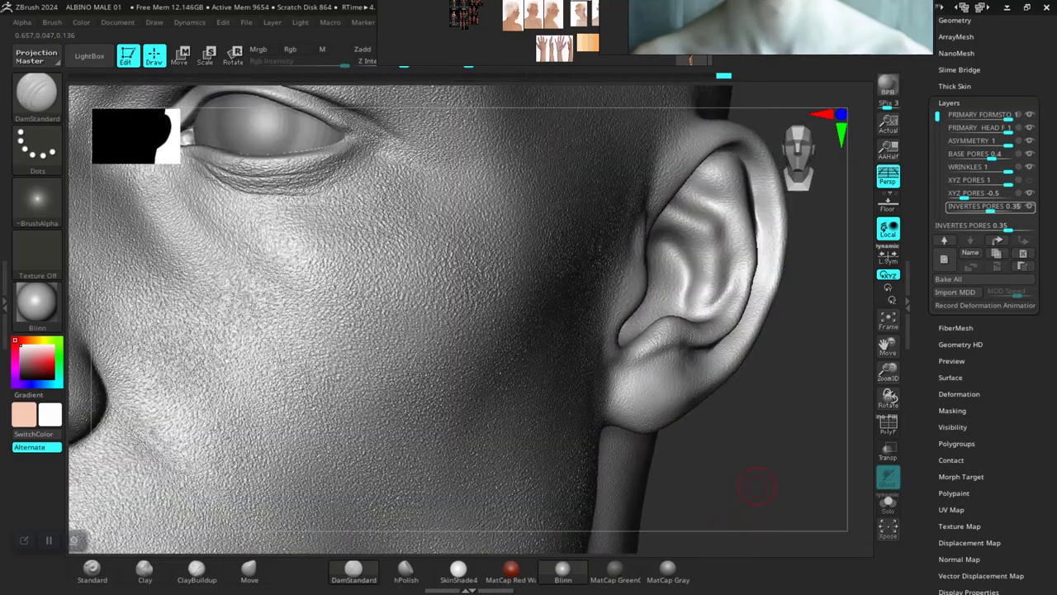
{"action": "left_click_drag", "start_coordinate": [745, 471], "coordinate": [792, 462]}
{"action": "left_click_drag", "start_coordinate": [561, 411], "coordinate": [764, 396], "text": "alt"}
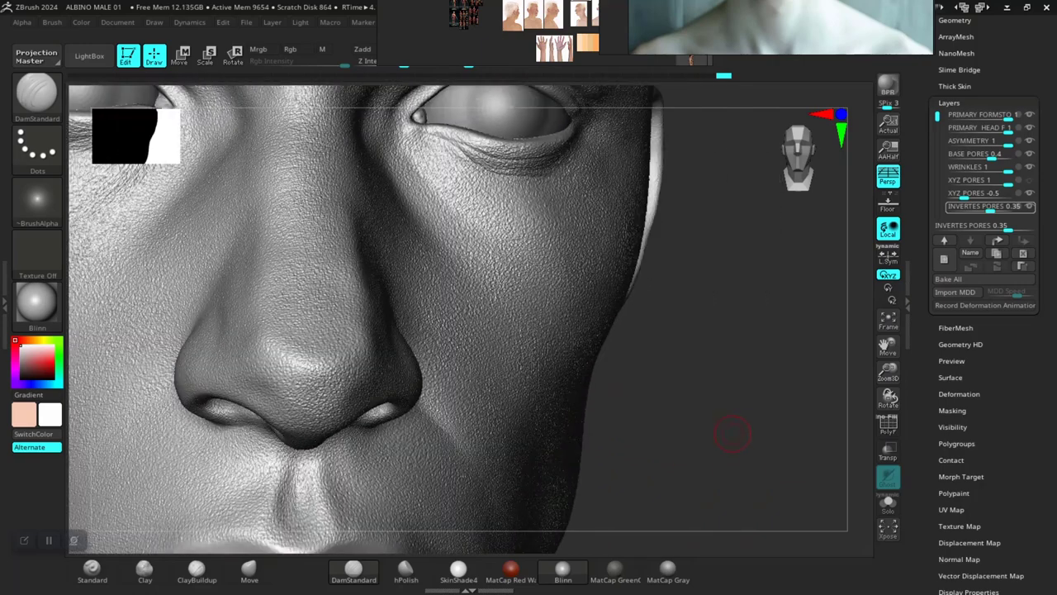
{"action": "left_click_drag", "start_coordinate": [732, 432], "coordinate": [863, 464]}
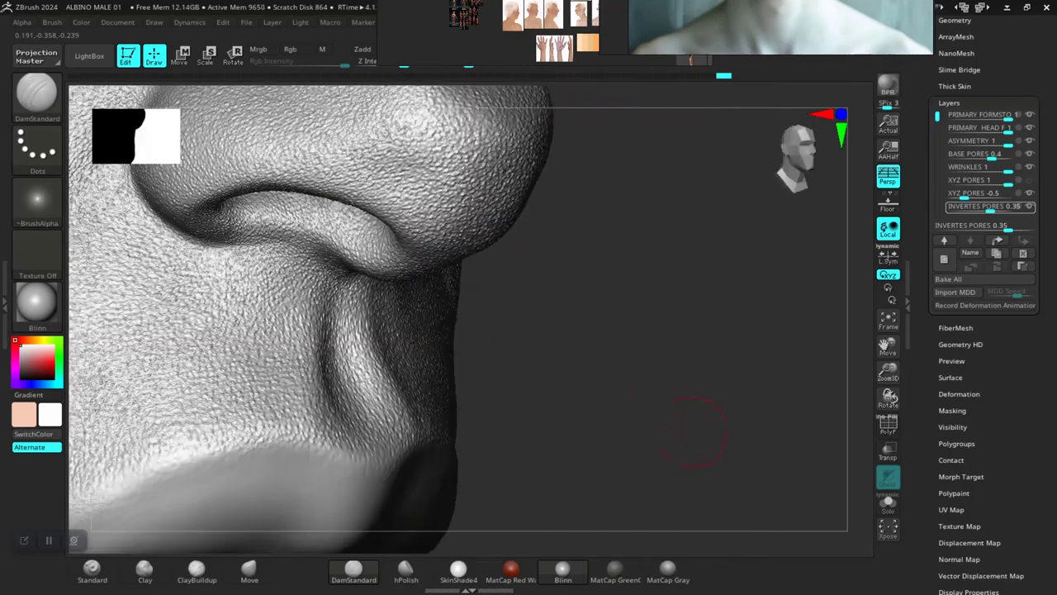
{"action": "left_click_drag", "start_coordinate": [648, 289], "coordinate": [740, 456], "text": "alt"}
{"action": "left_click_drag", "start_coordinate": [750, 222], "coordinate": [795, 459], "text": "alt"}
{"action": "left_click_drag", "start_coordinate": [719, 441], "coordinate": [801, 405], "text": "alt"}
{"action": "mouse_move", "coordinate": [733, 407]}
{"action": "left_mouse_down", "text": "alt"}
{"action": "mouse_move", "coordinate": [743, 390]}
{"action": "mouse_move", "coordinate": [760, 418]}
{"action": "mouse_move", "coordinate": [774, 300]}
{"action": "mouse_move", "coordinate": [771, 469]}
{"action": "mouse_move", "coordinate": [735, 465]}
{"action": "left_mouse_up", "text": "alt"}
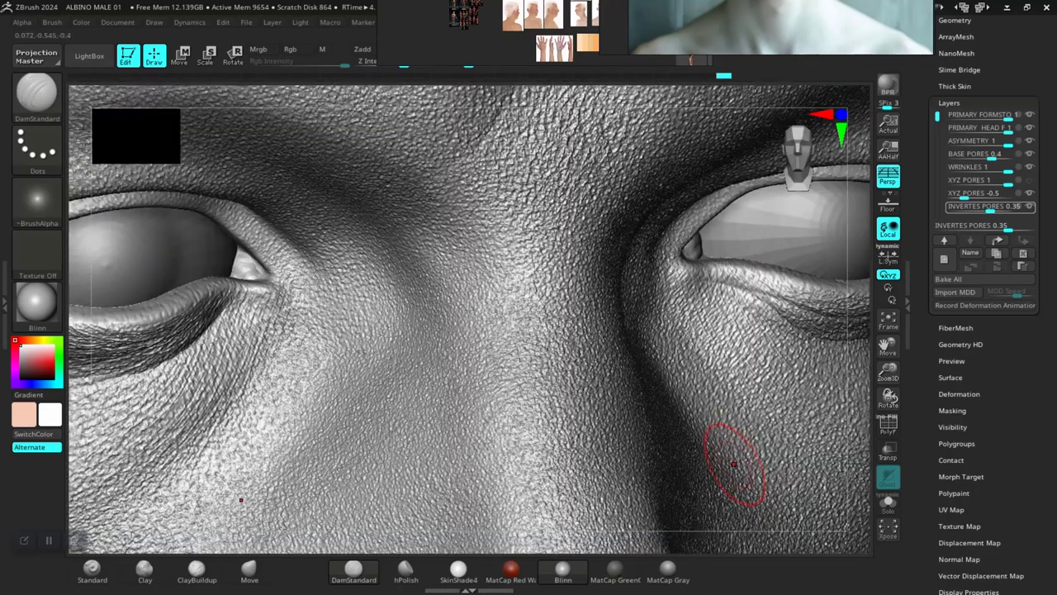
- Review the whole bust, and inspect the pores along the jaw, mouth corner, cheek and ear
{"action": "key", "text": "f"}
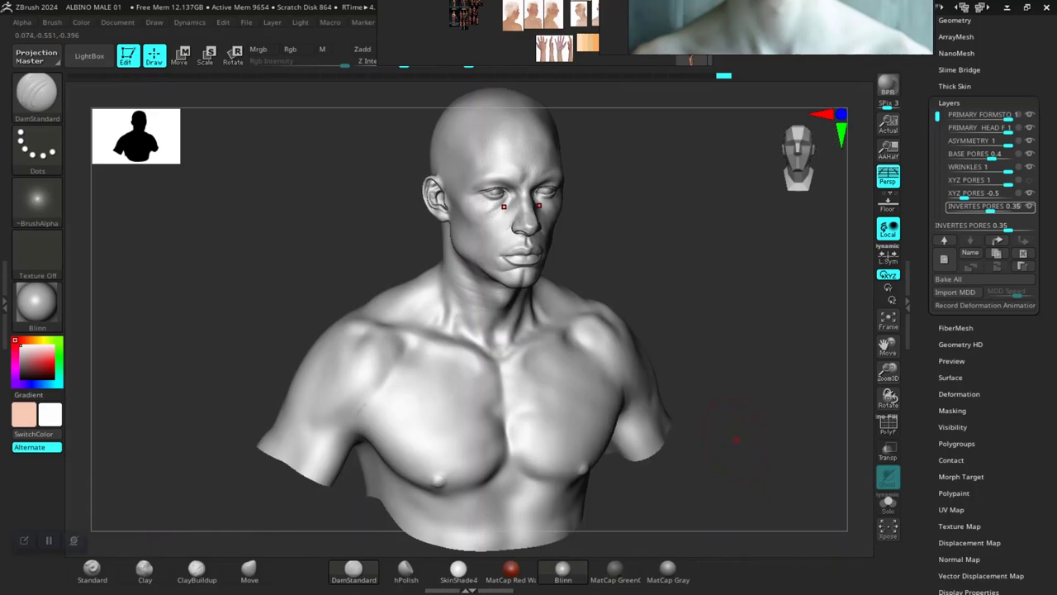
{"action": "left_click_drag", "start_coordinate": [739, 350], "coordinate": [661, 305]}
{"action": "right_click_drag", "start_coordinate": [722, 422], "coordinate": [680, 420]}
{"action": "key", "text": "shift"}
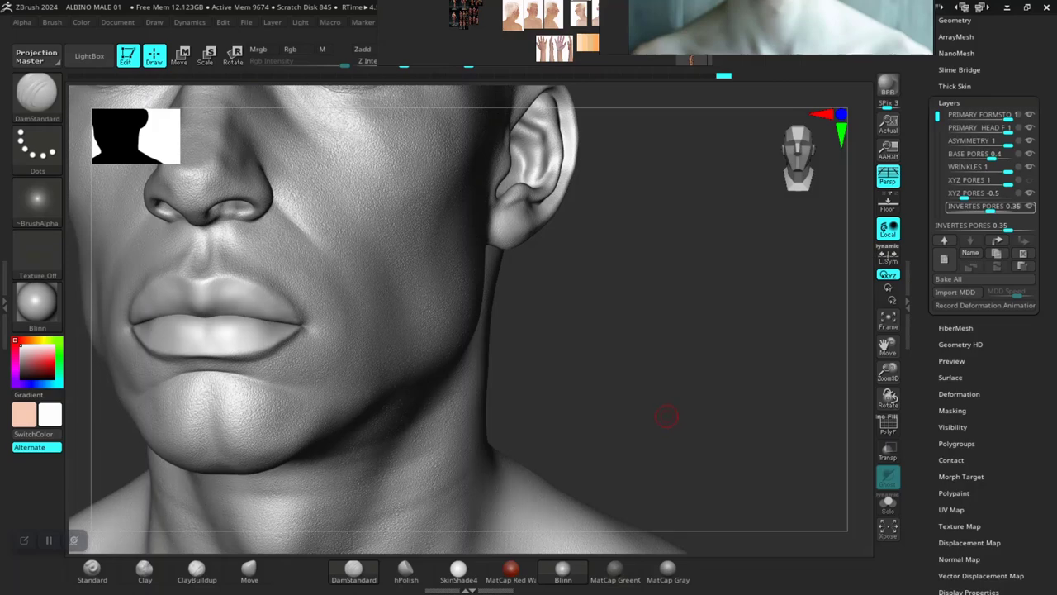
{"action": "left_click_drag", "start_coordinate": [666, 416], "coordinate": [681, 504], "text": "alt"}
{"action": "left_click_drag", "start_coordinate": [743, 278], "coordinate": [737, 440], "text": "alt"}
{"action": "key", "text": "shift+r"}
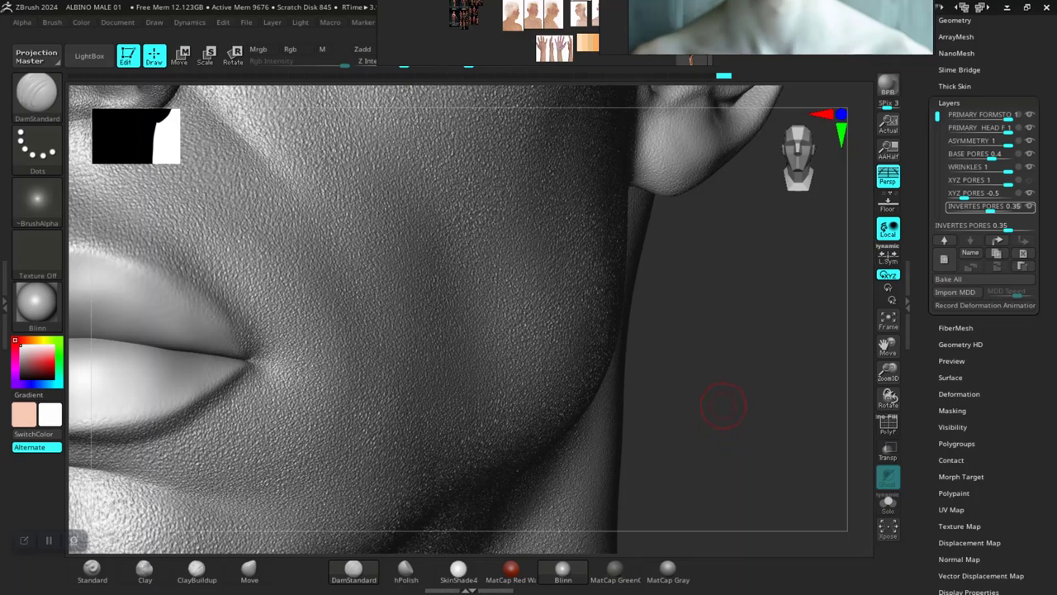
{"action": "left_click_drag", "start_coordinate": [728, 357], "coordinate": [719, 537], "text": "alt"}
{"action": "mouse_move", "coordinate": [739, 413]}
{"action": "left_mouse_down"}
{"action": "mouse_move", "coordinate": [720, 404]}
{"action": "mouse_move", "coordinate": [743, 471]}
{"action": "mouse_move", "coordinate": [757, 418]}
{"action": "left_mouse_up"}
{"action": "left_click_drag", "start_coordinate": [777, 310], "coordinate": [805, 462], "text": "alt"}
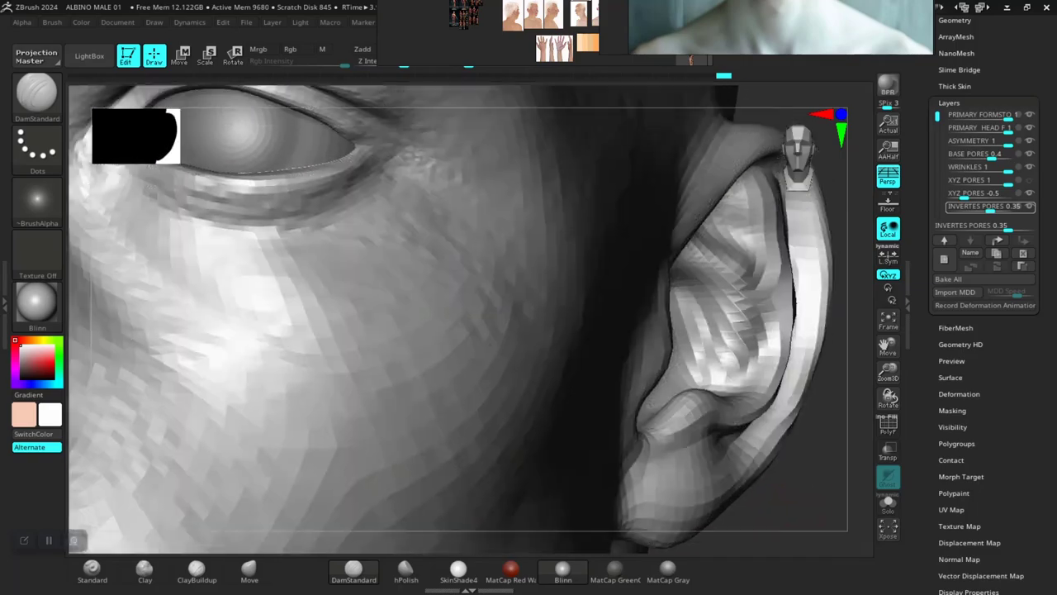
- Examine the pore detail across the lips, nose, cheeks and forehead, and review the face from the front
{"action": "left_click_drag", "start_coordinate": [797, 371], "coordinate": [777, 397], "text": "alt"}
{"action": "left_click_drag", "start_coordinate": [611, 504], "coordinate": [750, 446], "text": "alt"}
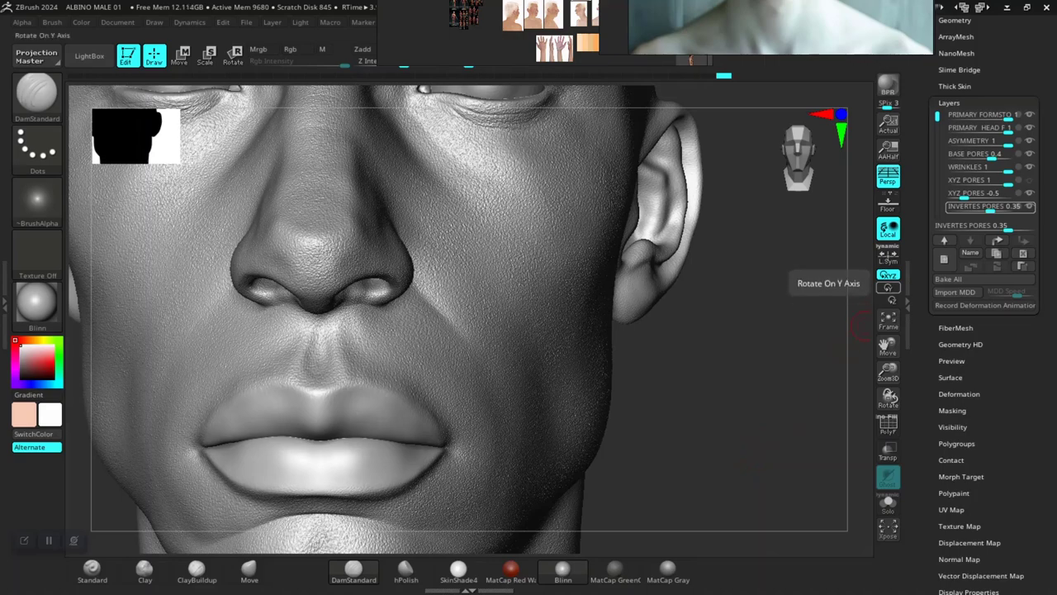
{"action": "left_click_drag", "start_coordinate": [726, 462], "coordinate": [799, 442]}
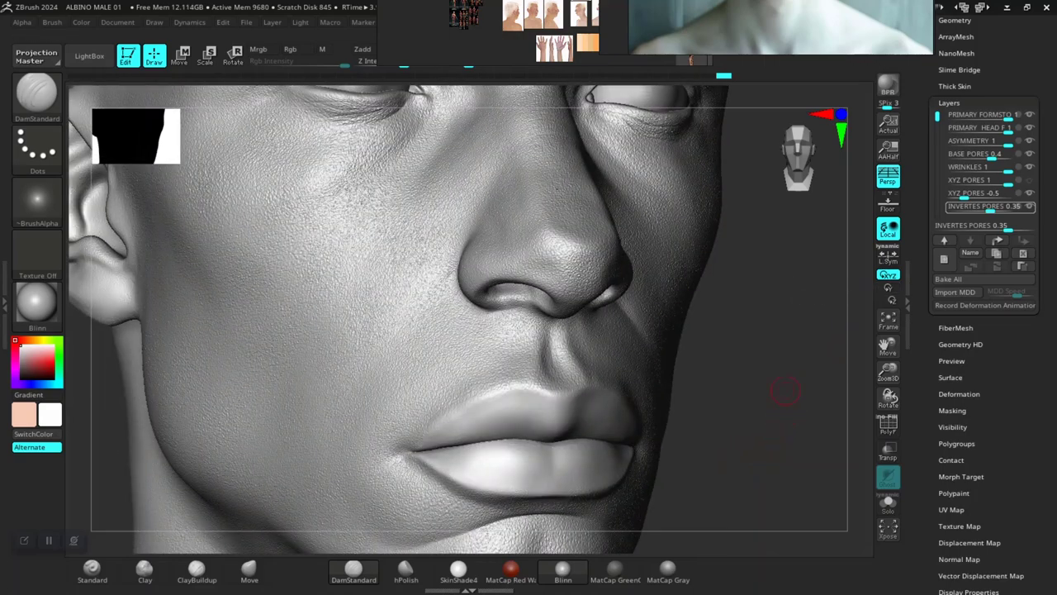
{"action": "left_click_drag", "start_coordinate": [801, 174], "coordinate": [768, 380], "text": "alt"}
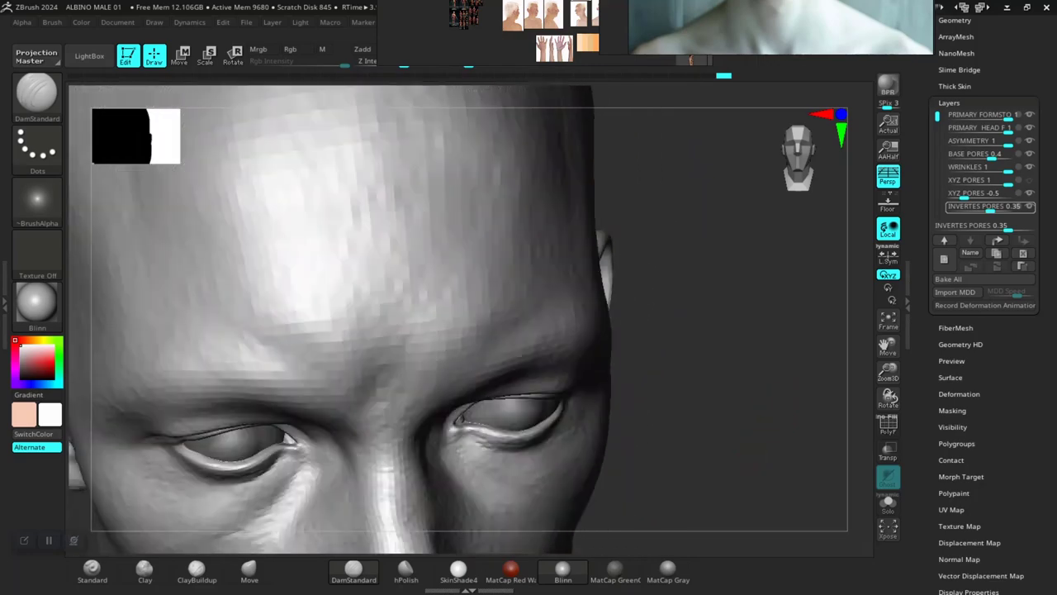
{"action": "left_click_drag", "start_coordinate": [735, 529], "coordinate": [730, 407], "text": "alt"}
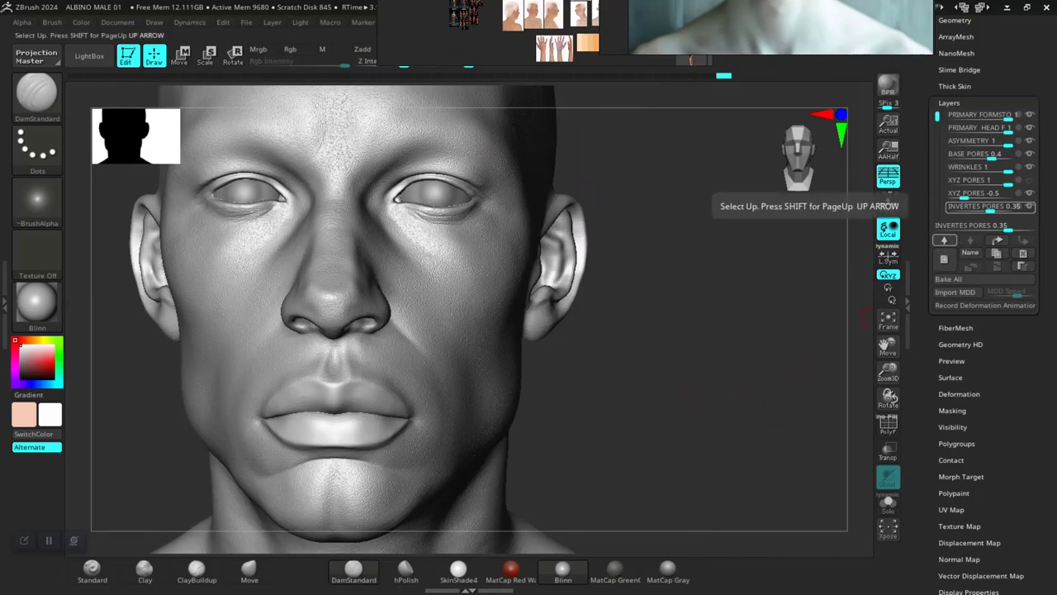
- Add a new sculpting layer above INVERTES PORES and name it SKIN IMPERFECTION
{"action": "left_click", "coordinate": [944, 260]}
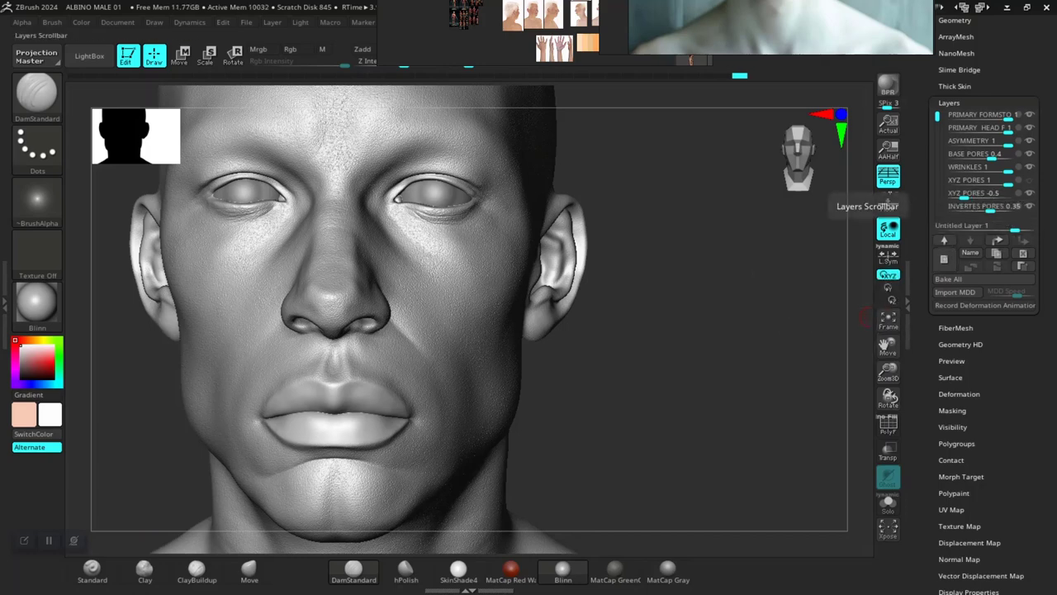
{"action": "left_click", "coordinate": [938, 184]}
{"action": "left_click", "coordinate": [937, 183]}
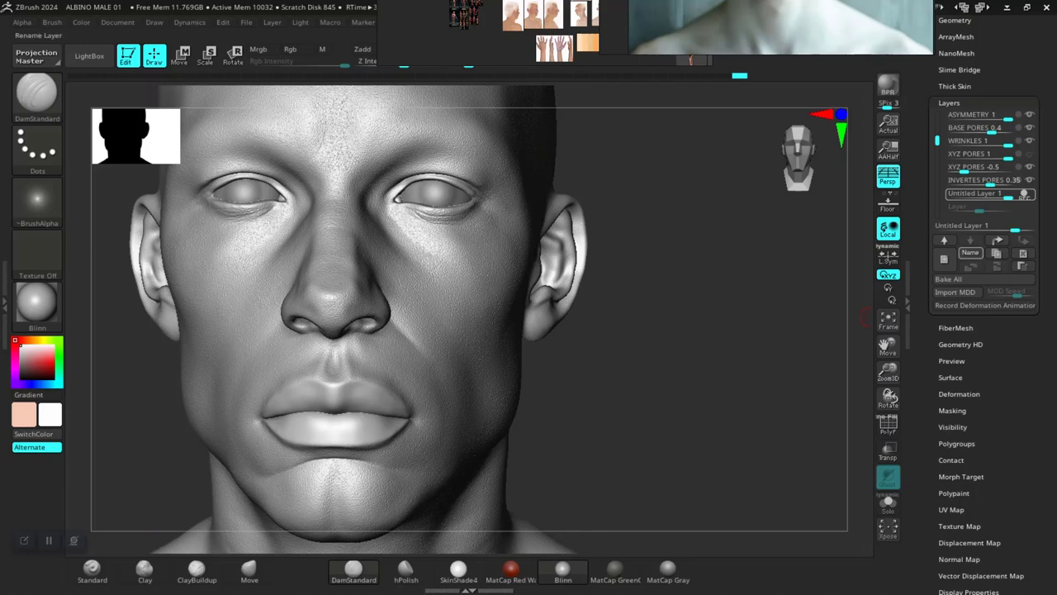
{"action": "left_click", "coordinate": [969, 253]}
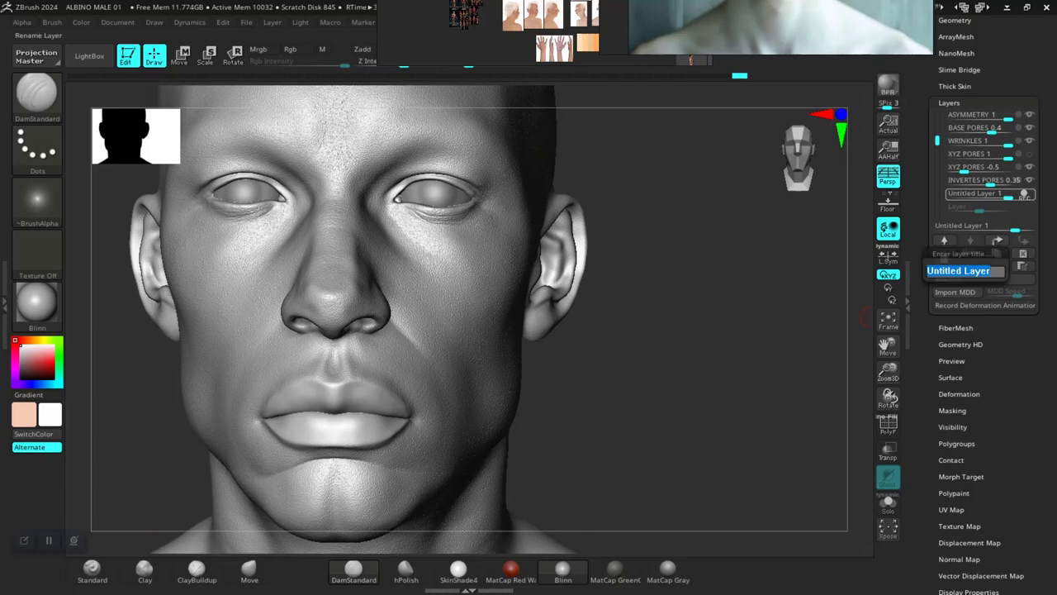
{"action": "key", "text": "BackSpace"}
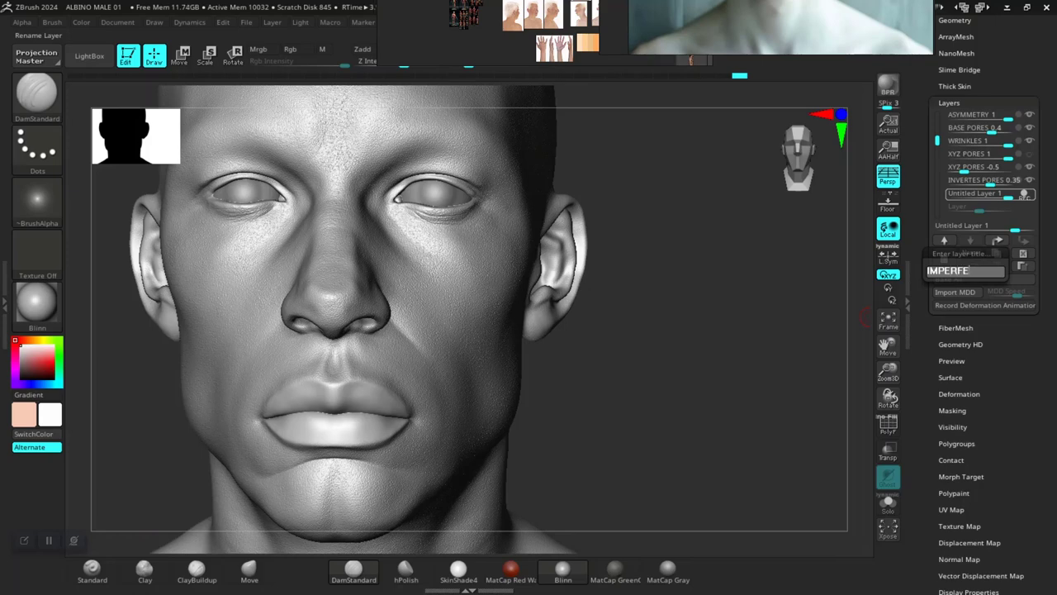
{"action": "type", "text": "TION"}
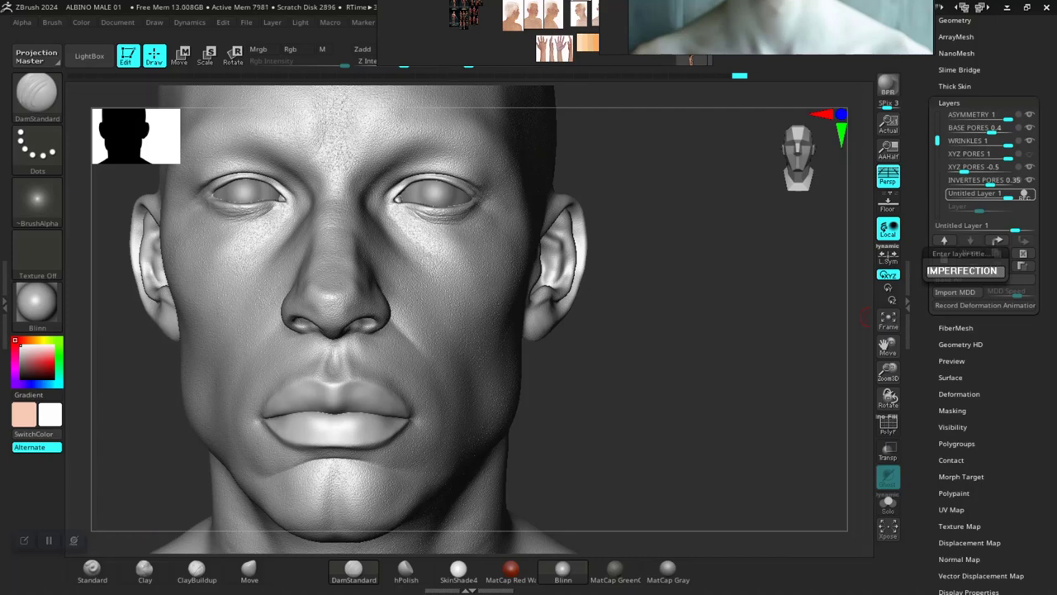
{"action": "type", "text": "SKIN"}
{"action": "key", "text": "Return"}
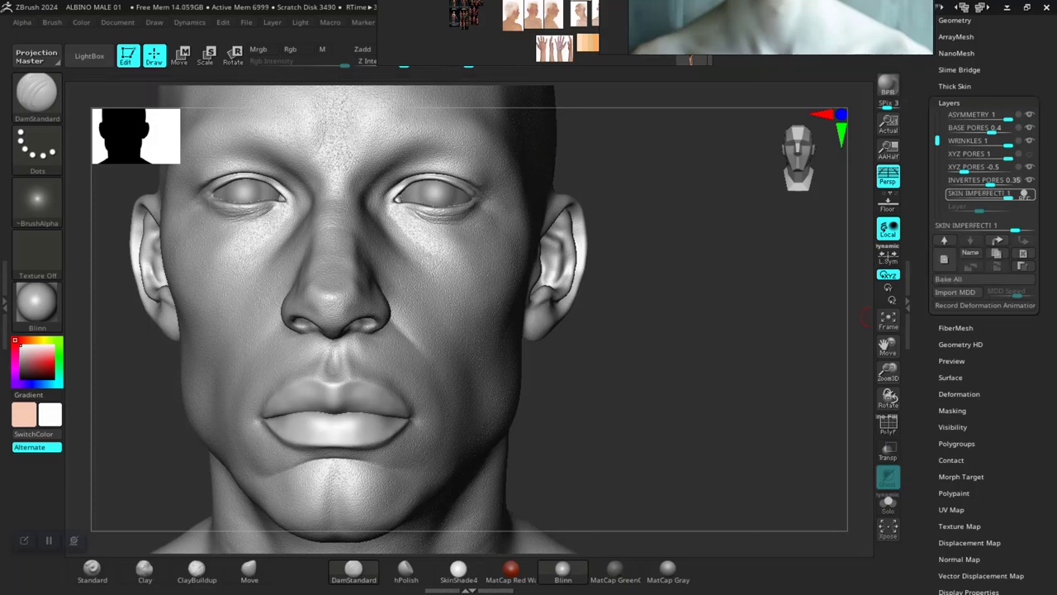
- Save the project as ALBINO MALE 01, overwriting the existing file
{"action": "mouse_move", "coordinate": [650, 379]}
{"action": "left_mouse_down"}
{"action": "mouse_move", "coordinate": [764, 454]}
{"action": "mouse_move", "coordinate": [767, 441]}
{"action": "mouse_move", "coordinate": [757, 583]}
{"action": "left_mouse_up"}
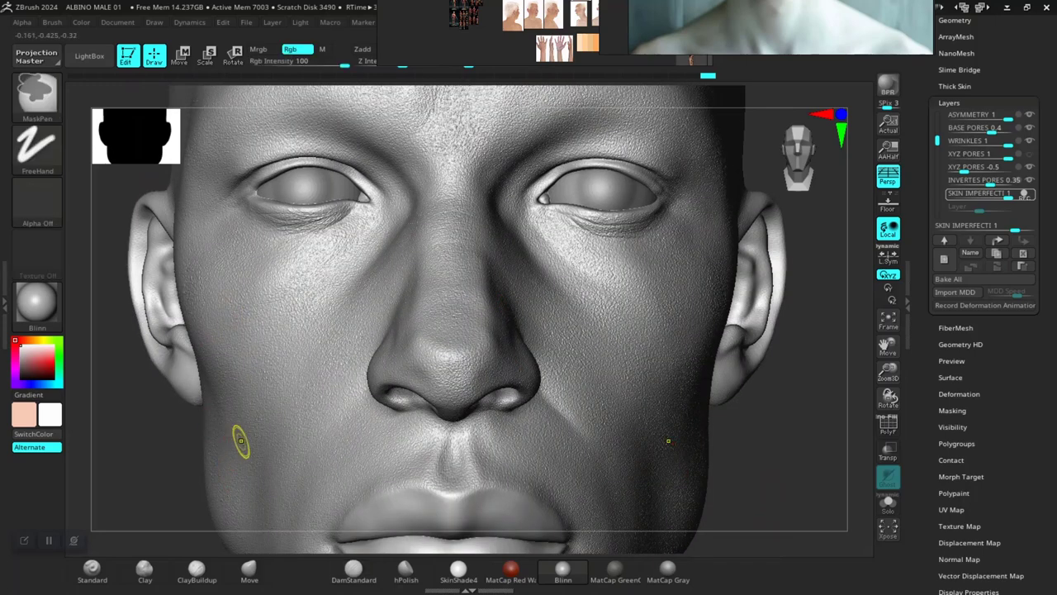
{"action": "key", "text": "ctrl+s"}
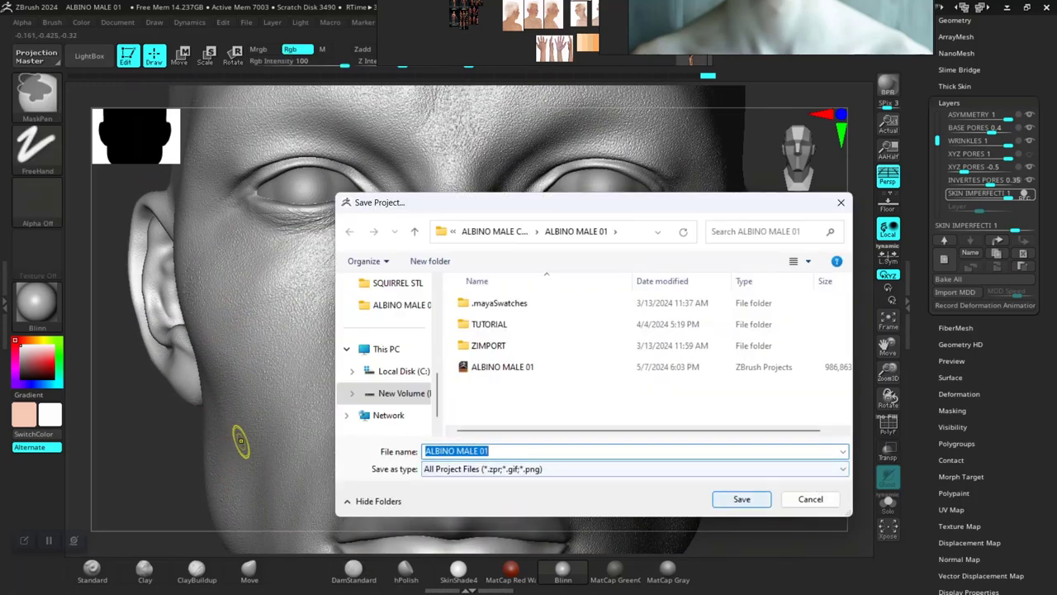
{"action": "key", "text": "Return"}
{"action": "key", "text": "y"}
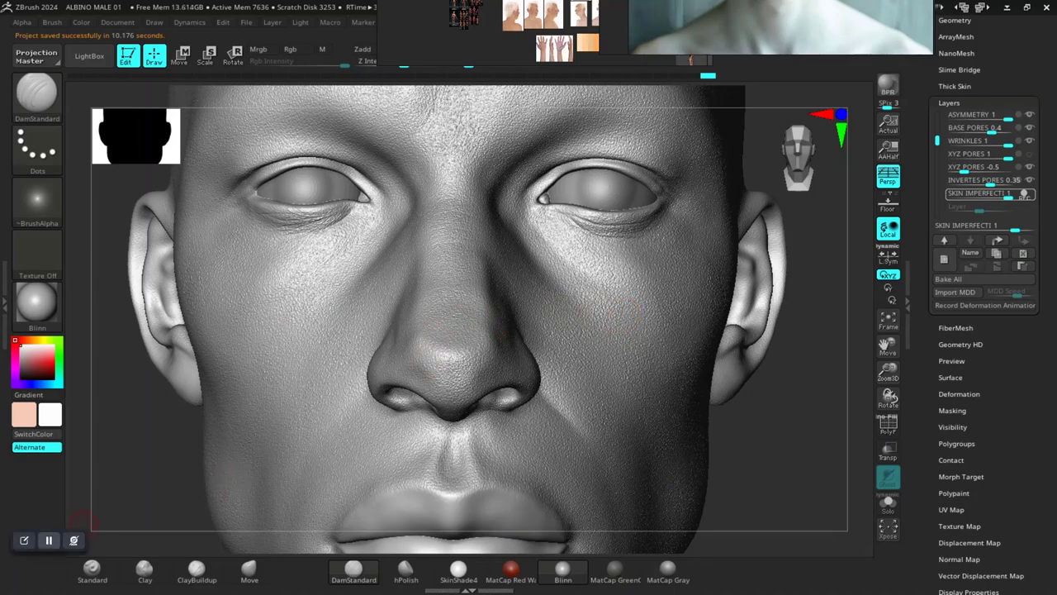
- Choose the Standard brush and load the spots01 alpha from the FLIPPED SKIN psd folder
{"action": "left_click_drag", "start_coordinate": [81, 527], "coordinate": [140, 546], "text": "alt"}
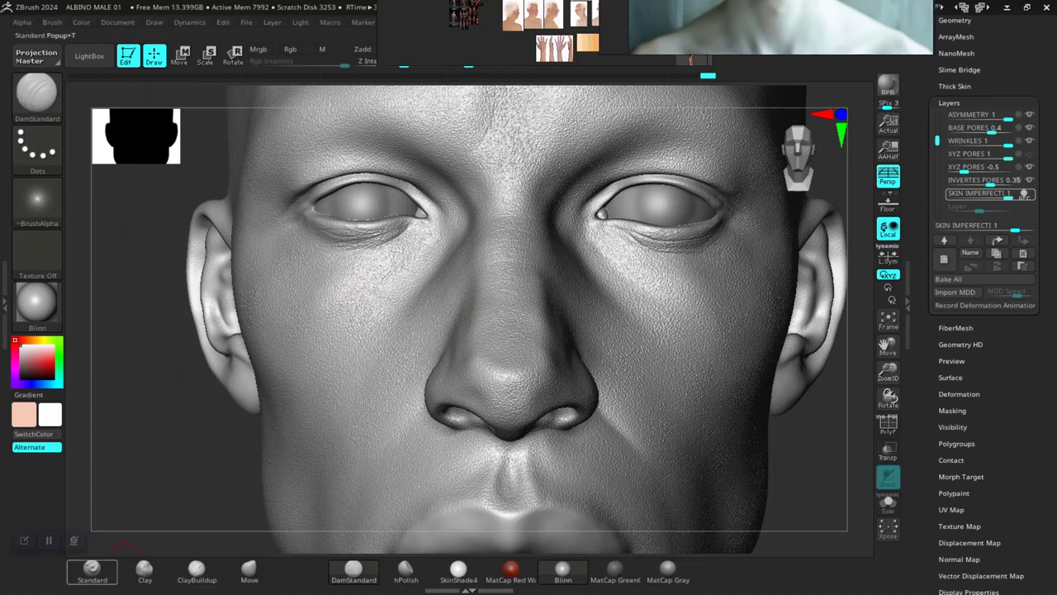
{"action": "left_click", "coordinate": [92, 571]}
{"action": "left_click", "coordinate": [89, 56]}
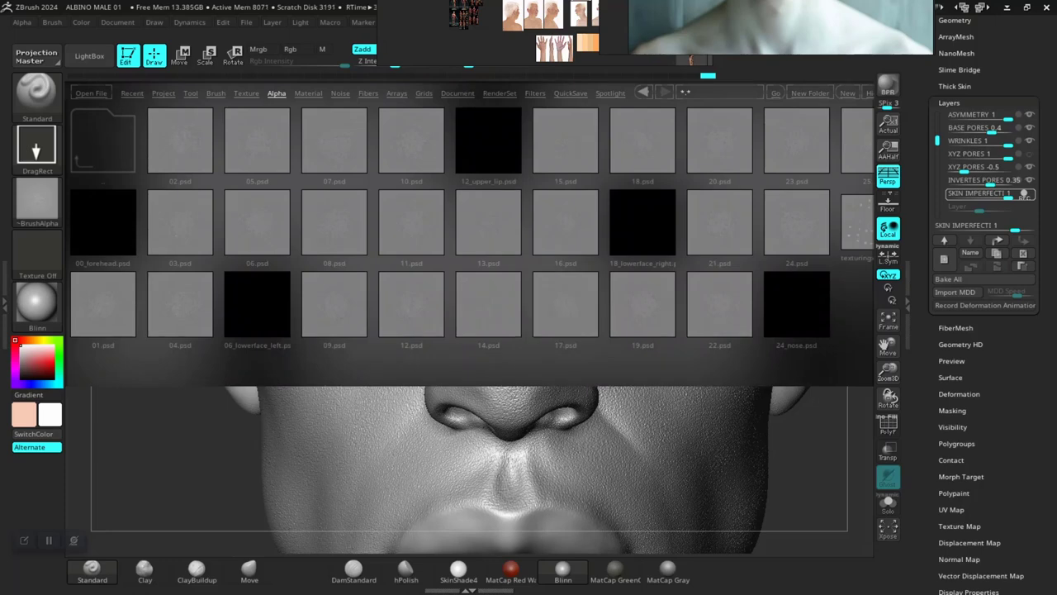
{"action": "left_click_drag", "start_coordinate": [488, 142], "coordinate": [141, 142]}
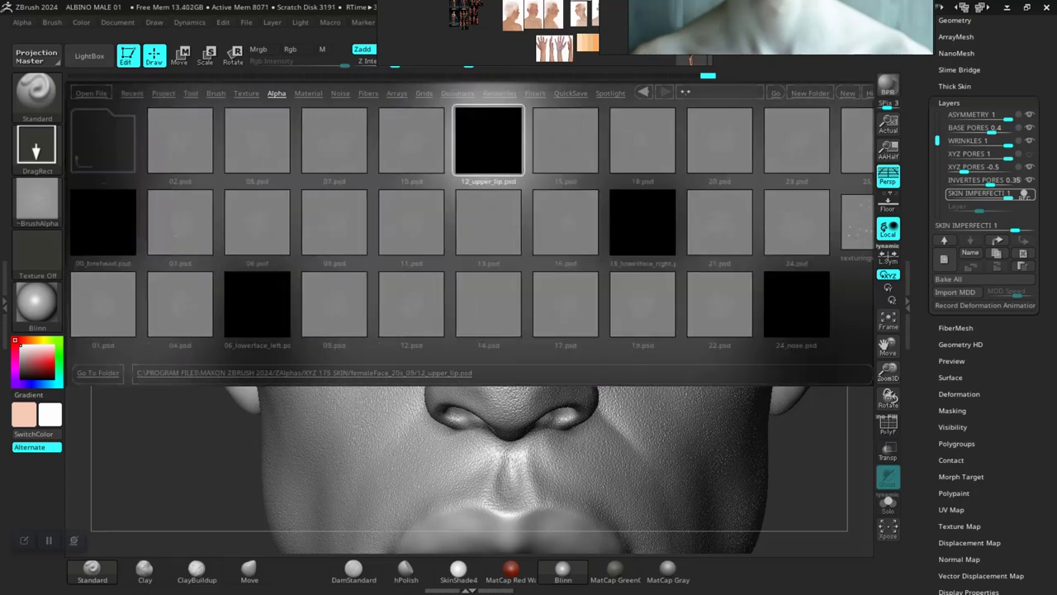
{"action": "double_click", "coordinate": [103, 142]}
{"action": "left_click_drag", "start_coordinate": [103, 142], "coordinate": [74, 142]}
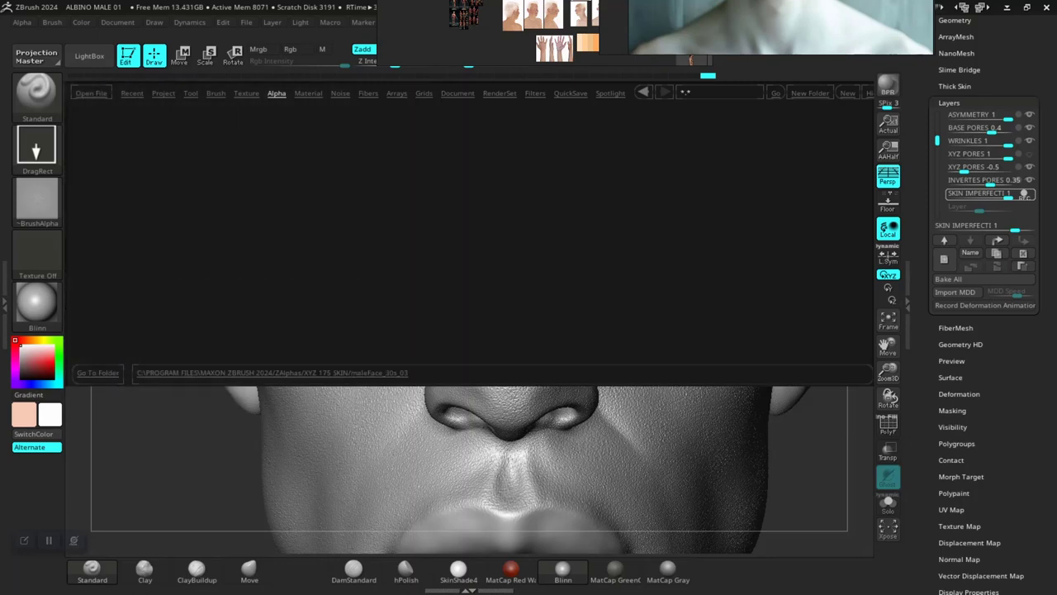
{"action": "double_click", "coordinate": [104, 142]}
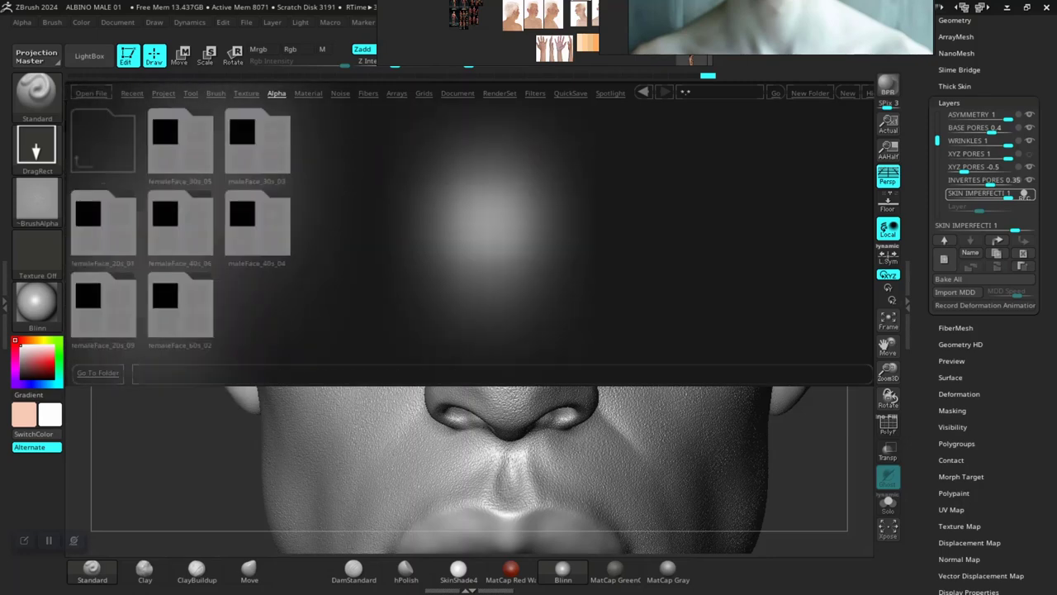
{"action": "double_click", "coordinate": [103, 142]}
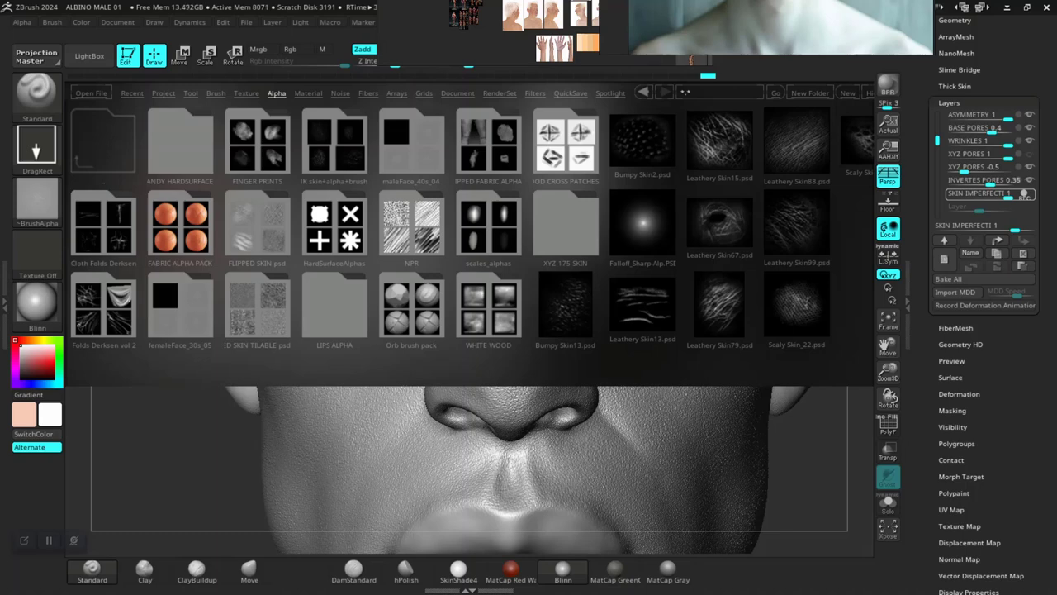
{"action": "double_click", "coordinate": [258, 225]}
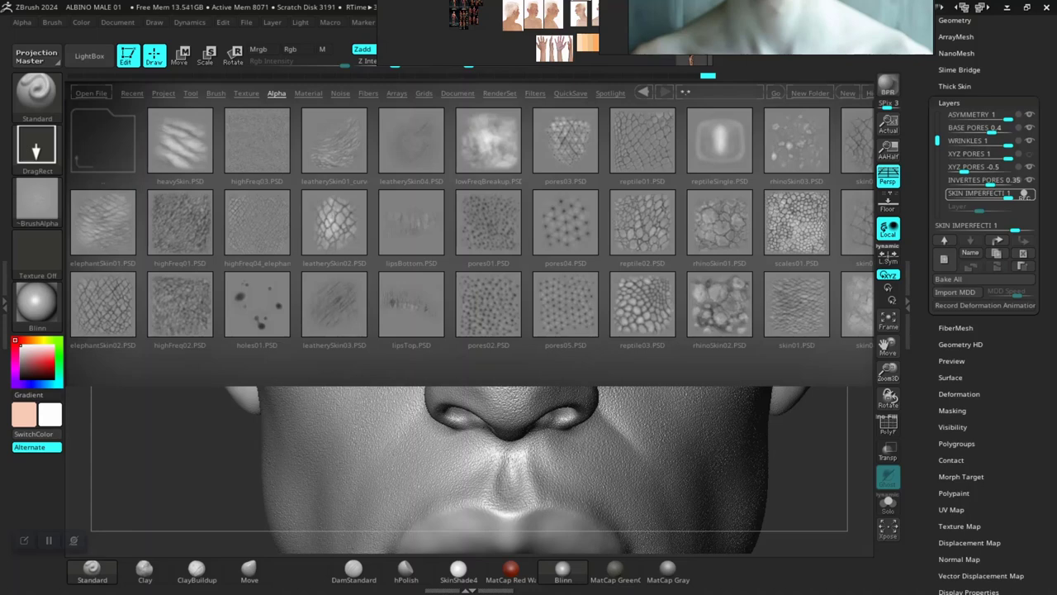
{"action": "left_click_drag", "start_coordinate": [730, 234], "coordinate": [300, 235]}
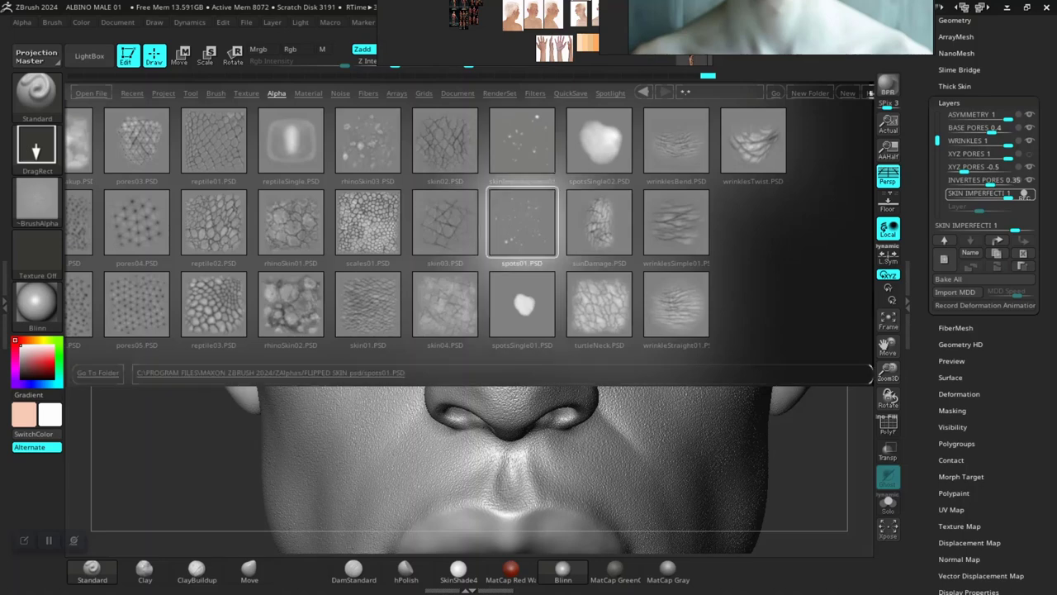
{"action": "double_click", "coordinate": [522, 223]}
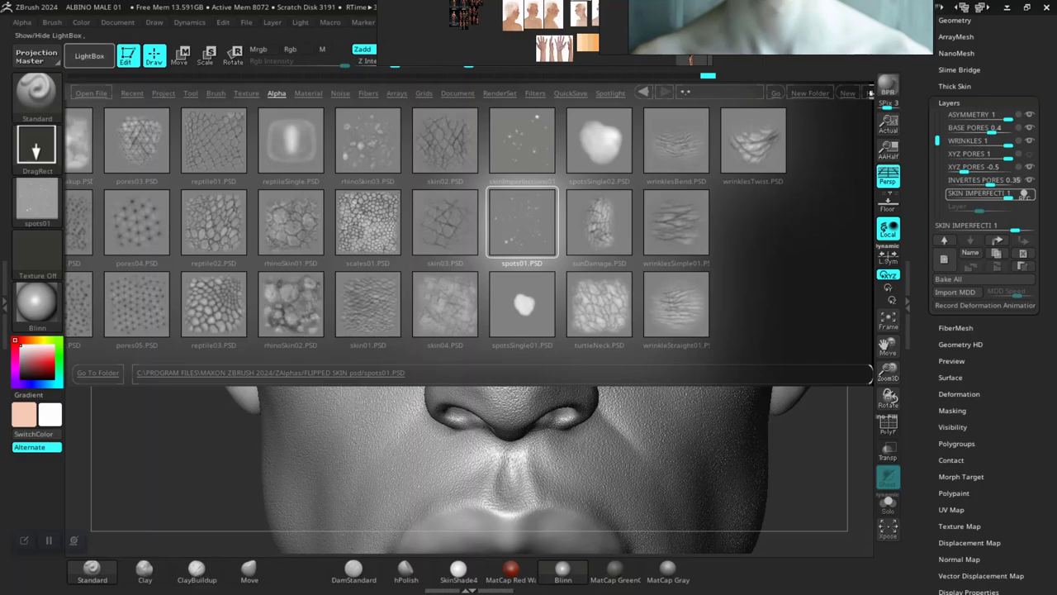
{"action": "left_click", "coordinate": [89, 56]}
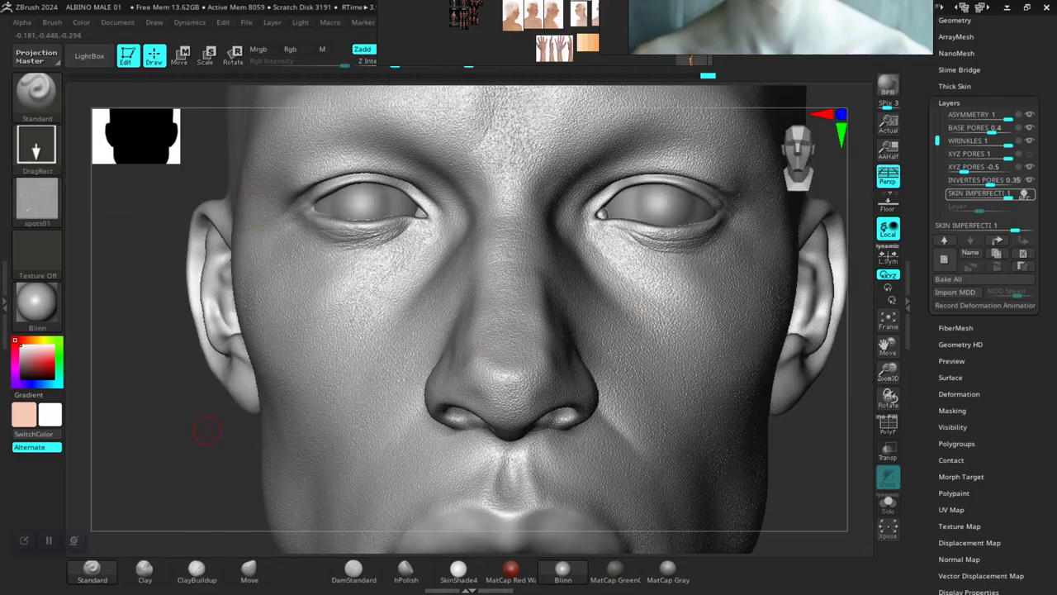
- Raise the bust's subdivision level and set the Standard brush's Z Intensity to 31 for detailing the cheek
{"action": "mouse_move", "coordinate": [178, 430]}
{"action": "left_mouse_down", "text": "alt"}
{"action": "mouse_move", "coordinate": [358, 462]}
{"action": "mouse_move", "coordinate": [372, 547]}
{"action": "left_mouse_up", "text": "alt"}
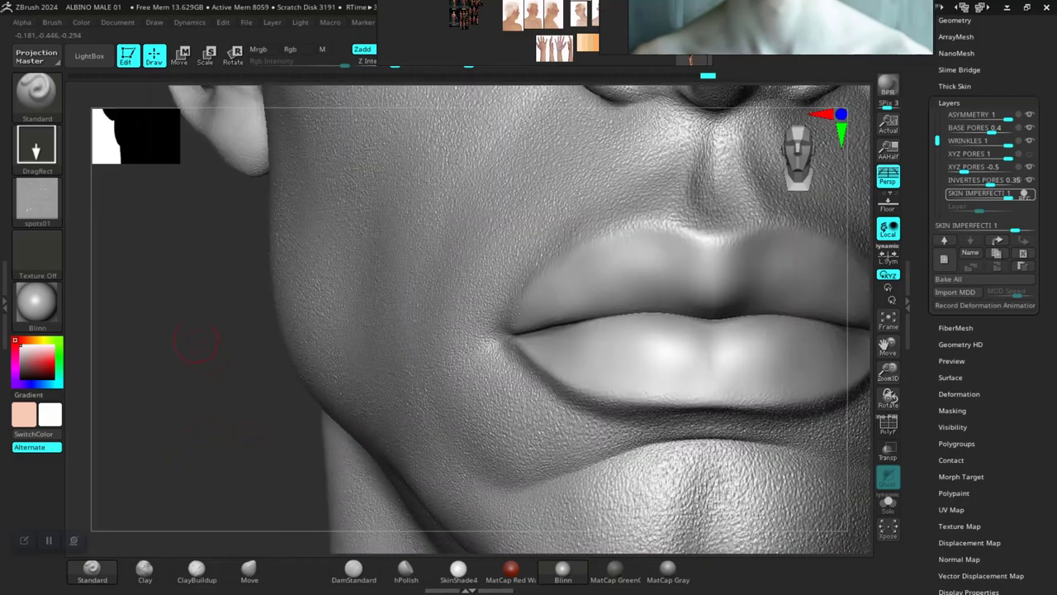
{"action": "left_click_drag", "start_coordinate": [188, 177], "coordinate": [193, 493], "text": "alt"}
{"action": "key", "text": "d"}
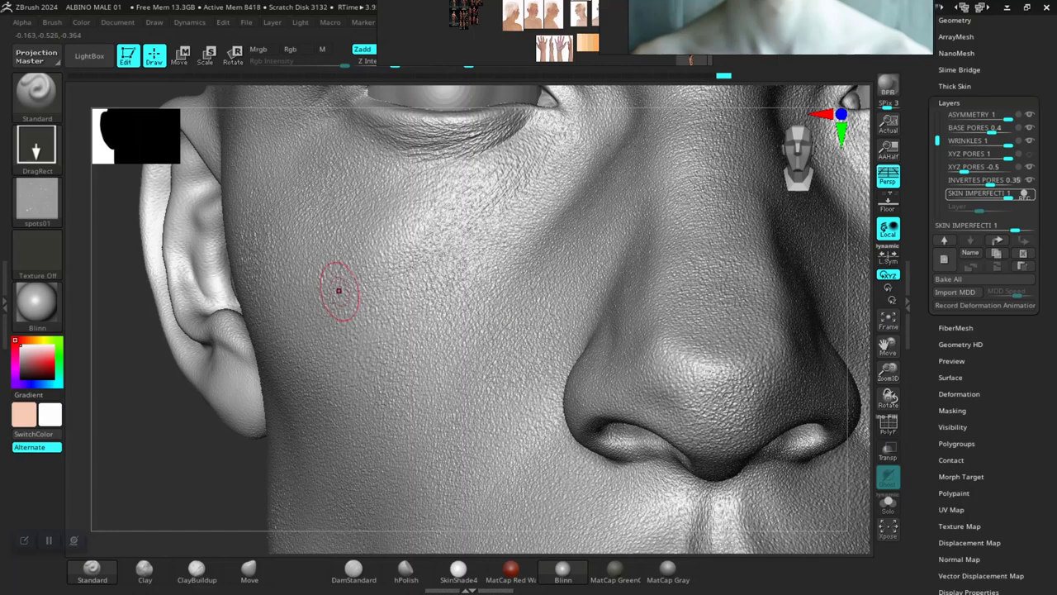
{"action": "mouse_move", "coordinate": [101, 341]}
{"action": "left_mouse_down", "text": "alt"}
{"action": "mouse_move", "coordinate": [157, 398]}
{"action": "mouse_move", "coordinate": [201, 405]}
{"action": "mouse_move", "coordinate": [218, 423]}
{"action": "left_mouse_up", "text": "alt"}
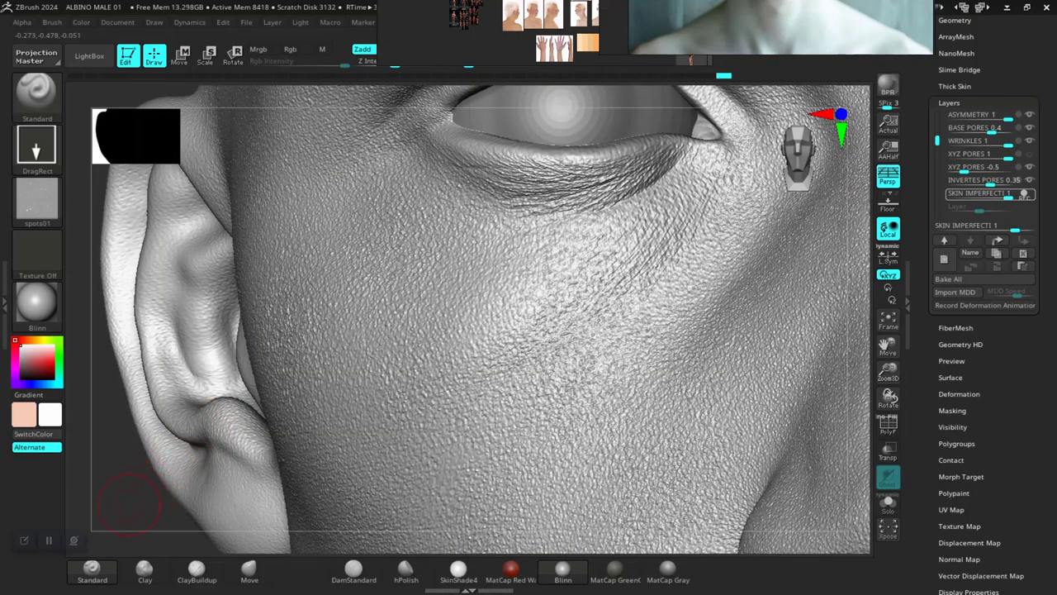
{"action": "mouse_move", "coordinate": [97, 491]}
{"action": "left_mouse_down"}
{"action": "mouse_move", "coordinate": [126, 510]}
{"action": "mouse_move", "coordinate": [182, 485]}
{"action": "left_mouse_up"}
{"action": "left_click_drag", "start_coordinate": [377, 65], "coordinate": [506, 67]}
{"action": "right_click_drag", "start_coordinate": [513, 65], "coordinate": [584, 69]}
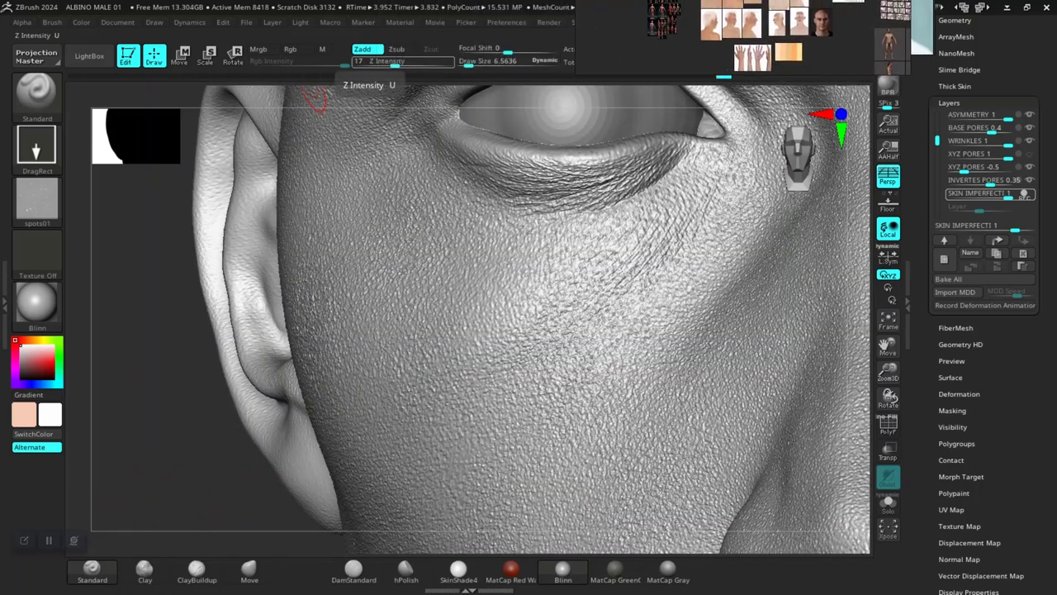
{"action": "left_click", "coordinate": [408, 62]}
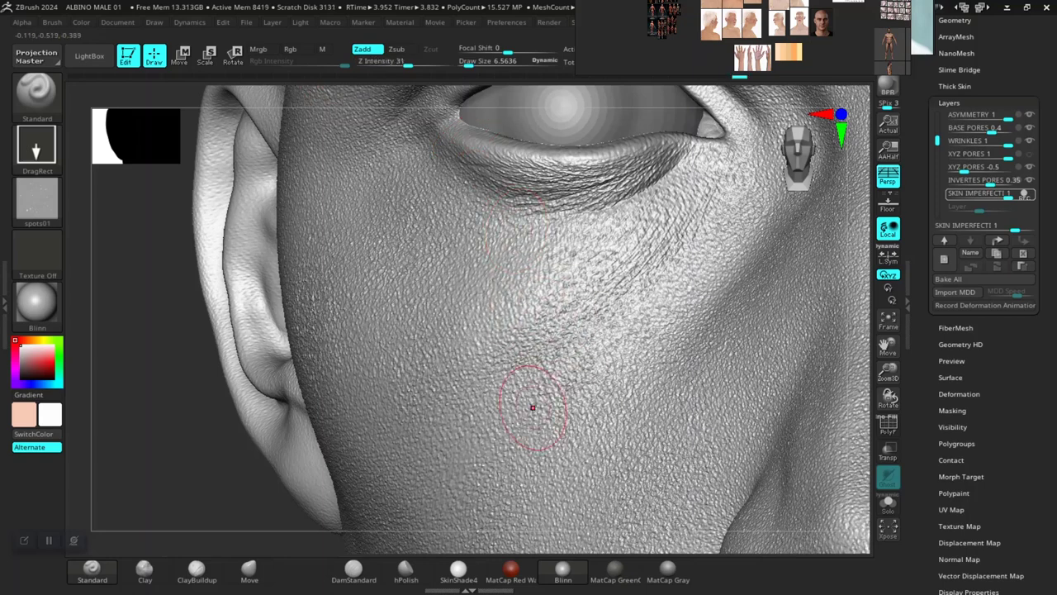
- Undo the test stamps of the spots alpha on the cheek
{"action": "key", "text": "ctrl"}
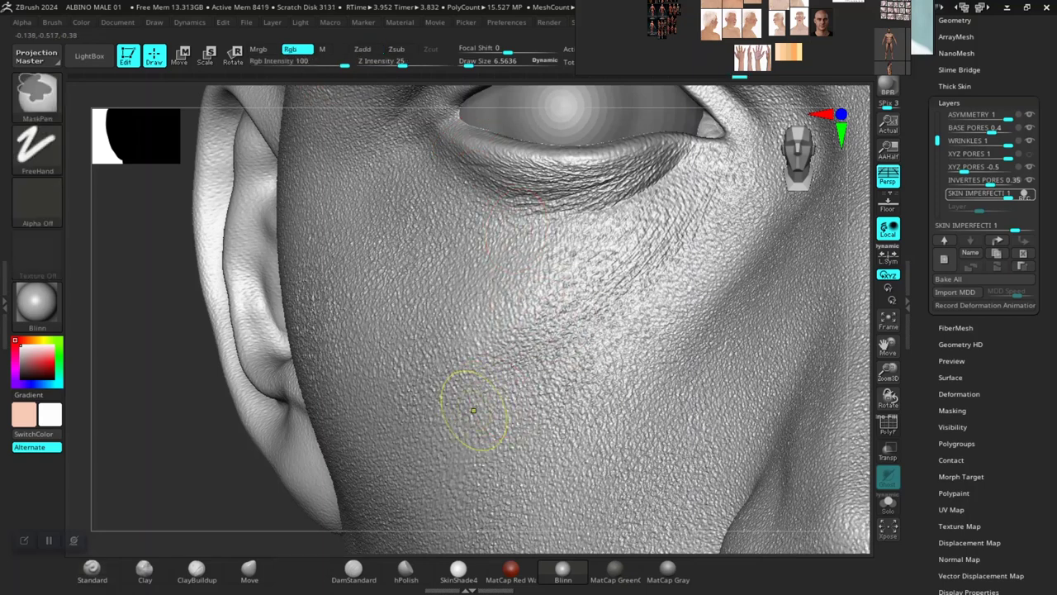
{"action": "key", "text": "ctrl+z"}
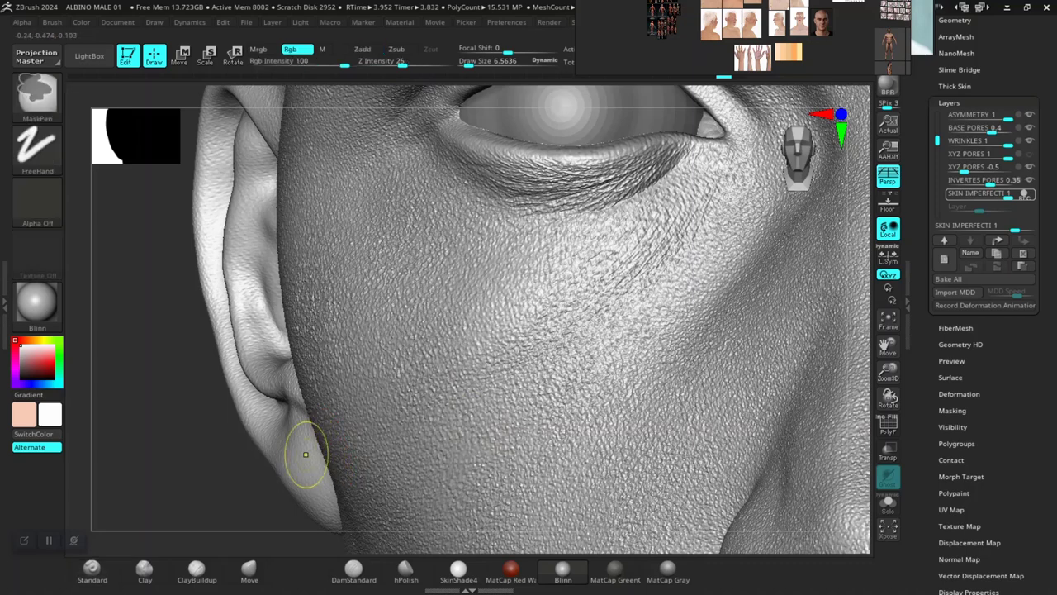
{"action": "key", "text": "ctrl+z"}
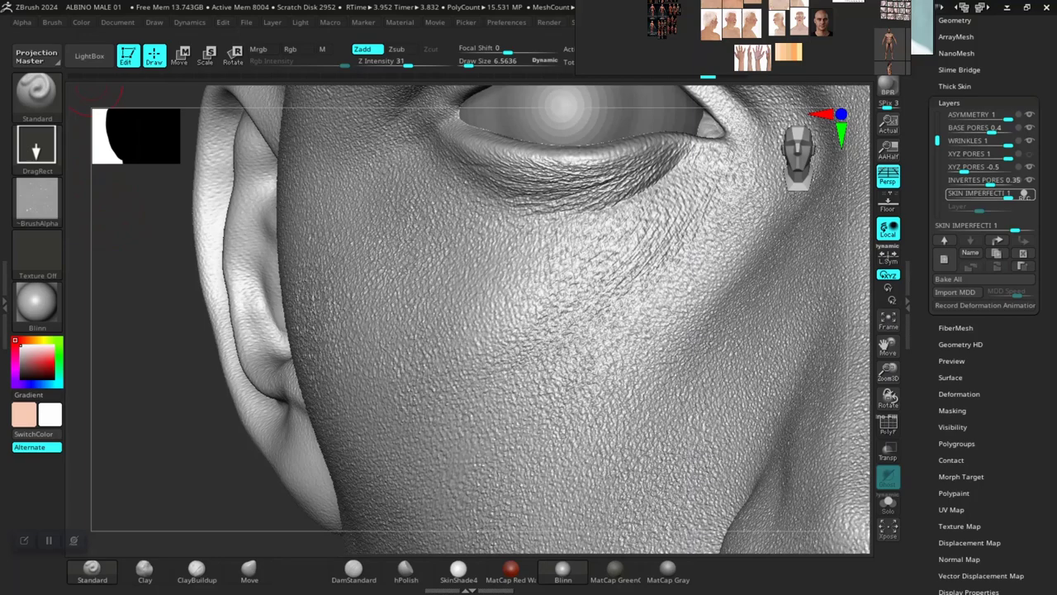
- Increase the Radial Fade of the spots alpha to soften its edges
{"action": "left_click", "coordinate": [22, 22]}
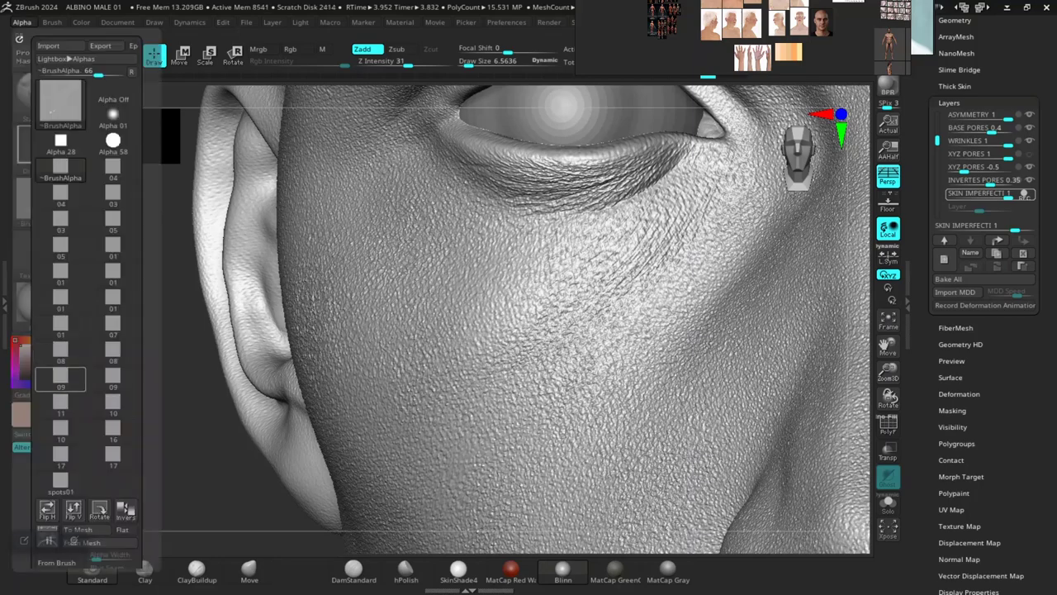
{"action": "left_click_drag", "start_coordinate": [88, 413], "coordinate": [87, 215]}
{"action": "scroll", "coordinate": [112, 375], "scroll_direction": "down", "scroll_amount": 5}
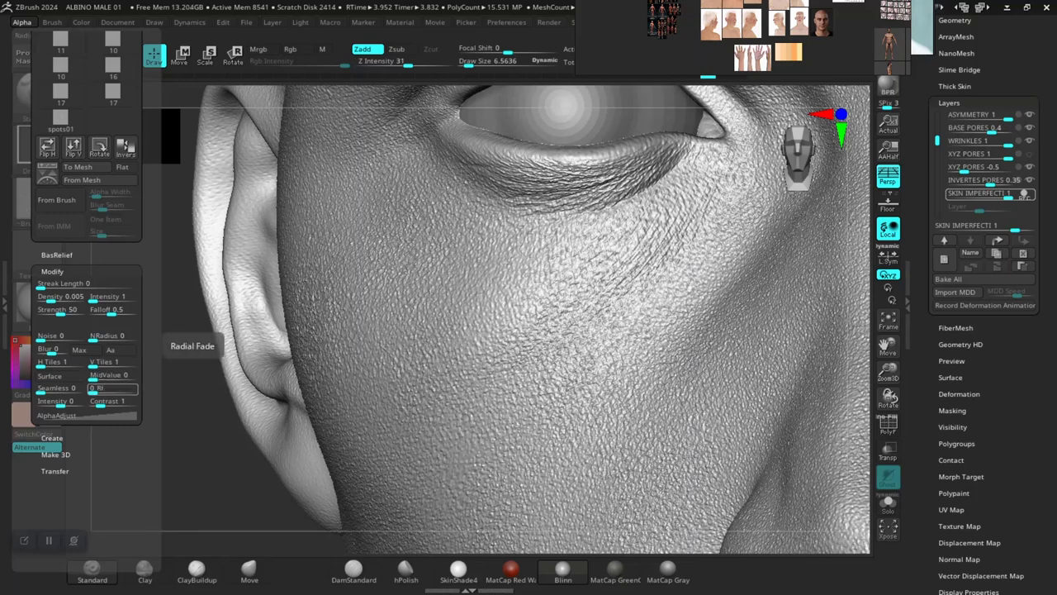
{"action": "mouse_move", "coordinate": [95, 389]}
{"action": "left_mouse_down"}
{"action": "mouse_move", "coordinate": [105, 390]}
{"action": "mouse_move", "coordinate": [101, 378]}
{"action": "left_mouse_up"}
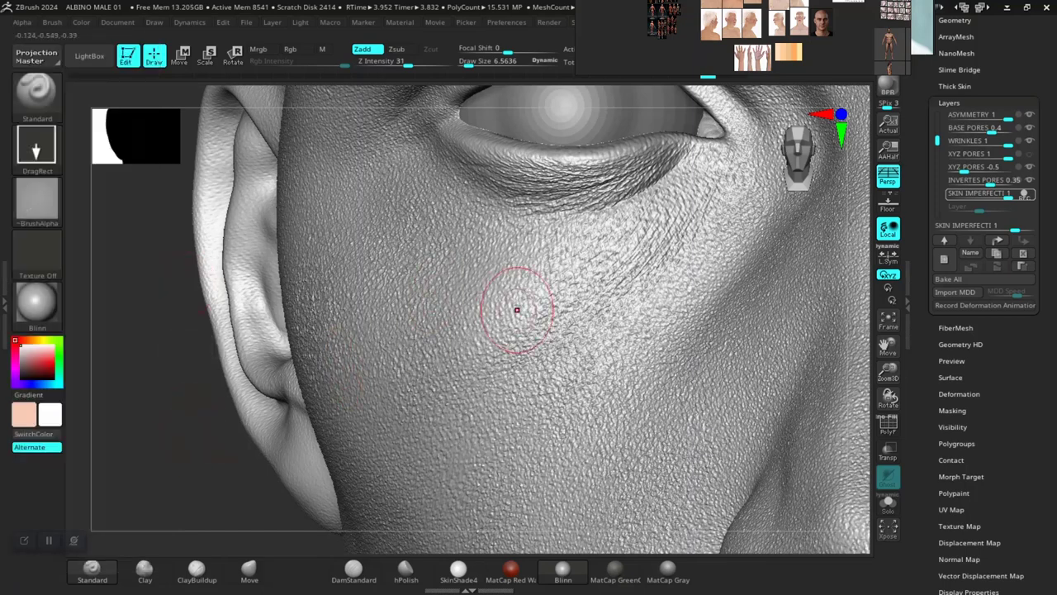
- Stamp the faded spots alpha onto the upper cheek below the eye and check the result up close
{"action": "mouse_move", "coordinate": [593, 294]}
{"action": "left_mouse_down"}
{"action": "mouse_move", "coordinate": [641, 332]}
{"action": "mouse_move", "coordinate": [630, 362]}
{"action": "mouse_move", "coordinate": [626, 336]}
{"action": "left_mouse_up"}
{"action": "left_click_drag", "start_coordinate": [189, 450], "coordinate": [128, 456]}
{"action": "mouse_move", "coordinate": [276, 446]}
{"action": "left_mouse_down", "text": "alt"}
{"action": "mouse_move", "coordinate": [162, 429]}
{"action": "mouse_move", "coordinate": [202, 483]}
{"action": "left_mouse_up", "text": "alt"}
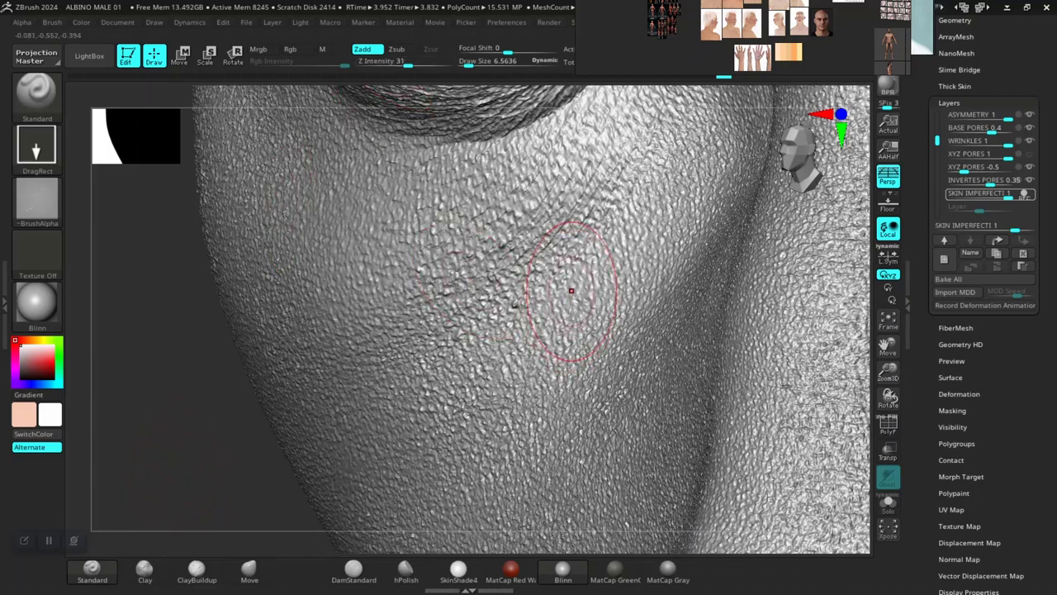
- Add another stamp of the spots alpha to the upper cheek beneath the eye
{"action": "left_click_drag", "start_coordinate": [611, 215], "coordinate": [640, 261]}
{"action": "left_click_drag", "start_coordinate": [212, 482], "coordinate": [261, 493]}
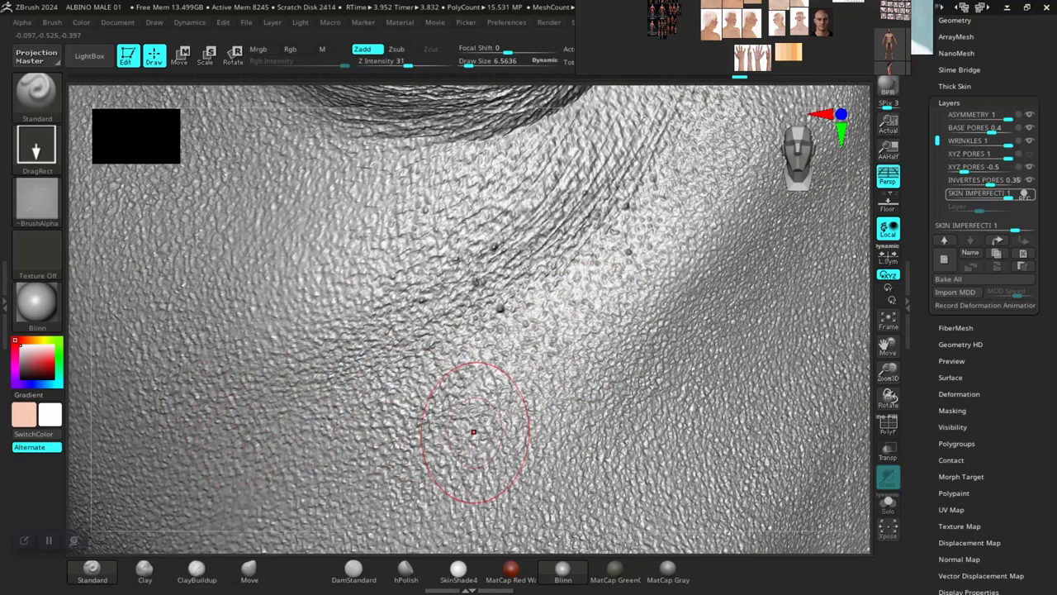
- Try stamping the spots alpha on the wrinkled skin below the lower eyelid at Z Intensity 16
{"action": "key", "text": "f"}
{"action": "left_click_drag", "start_coordinate": [351, 280], "coordinate": [317, 455], "text": "alt"}
{"action": "left_click_drag", "start_coordinate": [175, 279], "coordinate": [445, 135], "text": "alt"}
{"action": "left_click", "coordinate": [395, 63]}
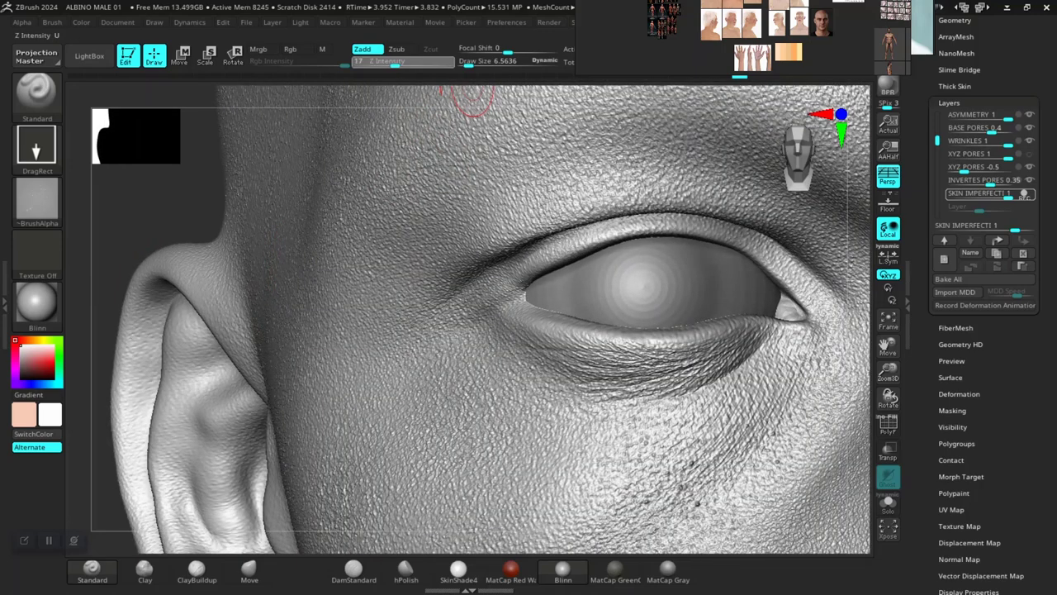
{"action": "left_click_drag", "start_coordinate": [389, 63], "coordinate": [393, 63]}
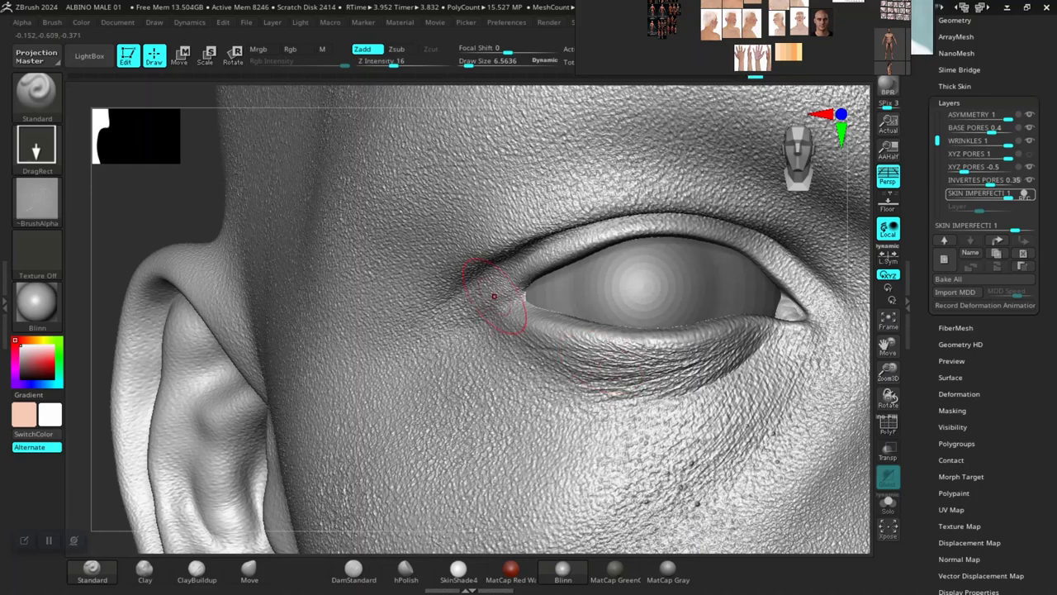
{"action": "mouse_move", "coordinate": [213, 216]}
{"action": "left_mouse_down"}
{"action": "mouse_move", "coordinate": [241, 257]}
{"action": "mouse_move", "coordinate": [302, 306]}
{"action": "mouse_move", "coordinate": [252, 299]}
{"action": "mouse_move", "coordinate": [166, 234]}
{"action": "mouse_move", "coordinate": [157, 281]}
{"action": "left_mouse_up"}
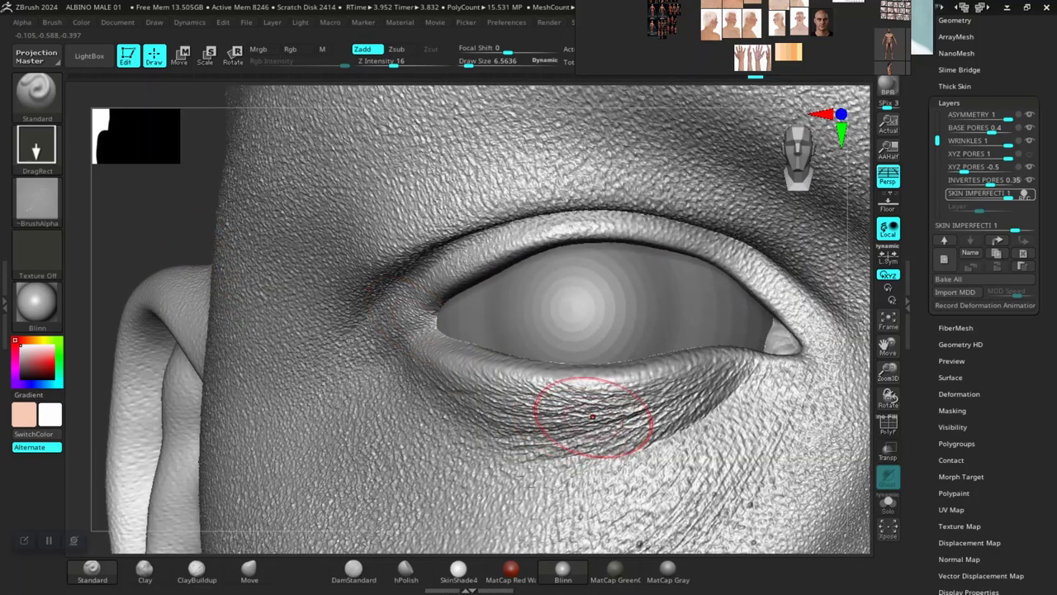
{"action": "left_click_drag", "start_coordinate": [594, 418], "coordinate": [618, 469]}
- Try stronger stamps of the spots alpha along the under-eye wrinkles at Z Intensity 36
{"action": "left_click", "coordinate": [412, 63]}
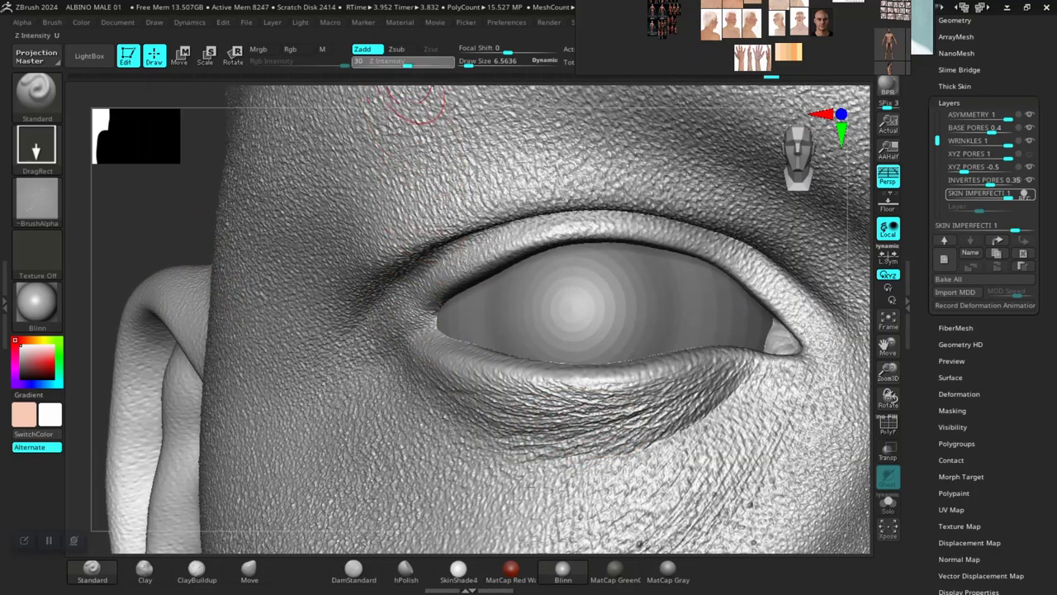
{"action": "left_click_drag", "start_coordinate": [503, 419], "coordinate": [513, 460]}
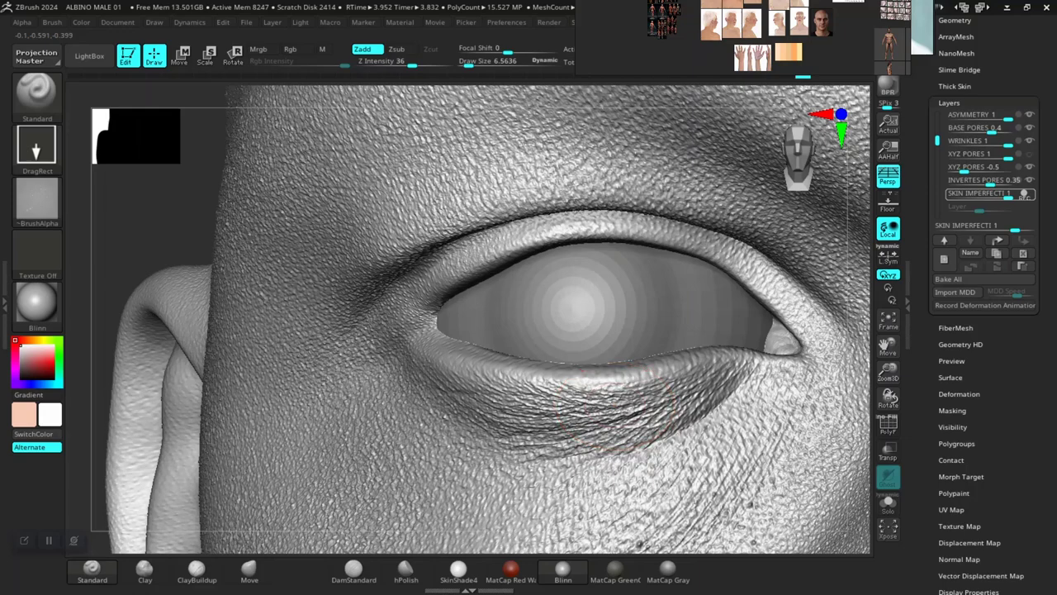
{"action": "left_click_drag", "start_coordinate": [618, 412], "coordinate": [673, 416]}
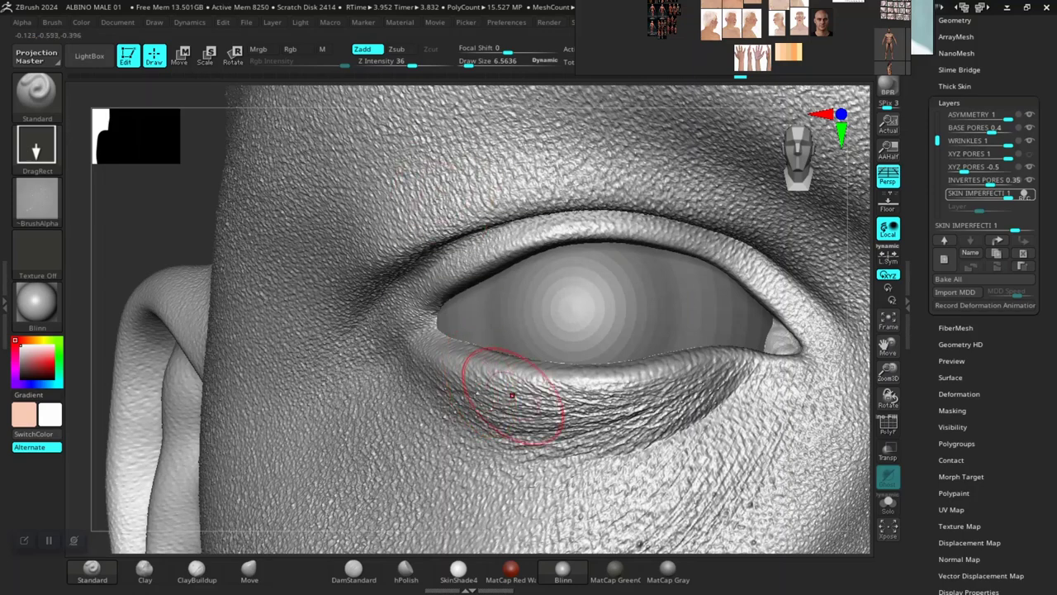
- Switch the Standard brush's stroke to Color Spray and set its Z Intensity to 30
{"action": "left_click_drag", "start_coordinate": [185, 258], "coordinate": [235, 286]}
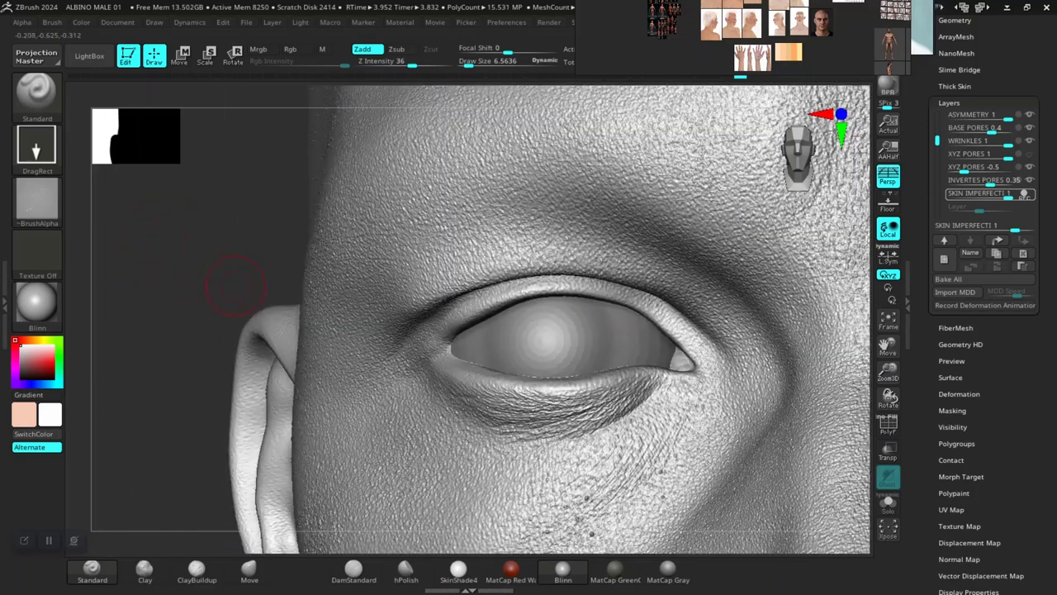
{"action": "mouse_move", "coordinate": [139, 225]}
{"action": "left_mouse_down"}
{"action": "mouse_move", "coordinate": [117, 210]}
{"action": "mouse_move", "coordinate": [130, 220]}
{"action": "left_mouse_up"}
{"action": "left_click", "coordinate": [43, 156]}
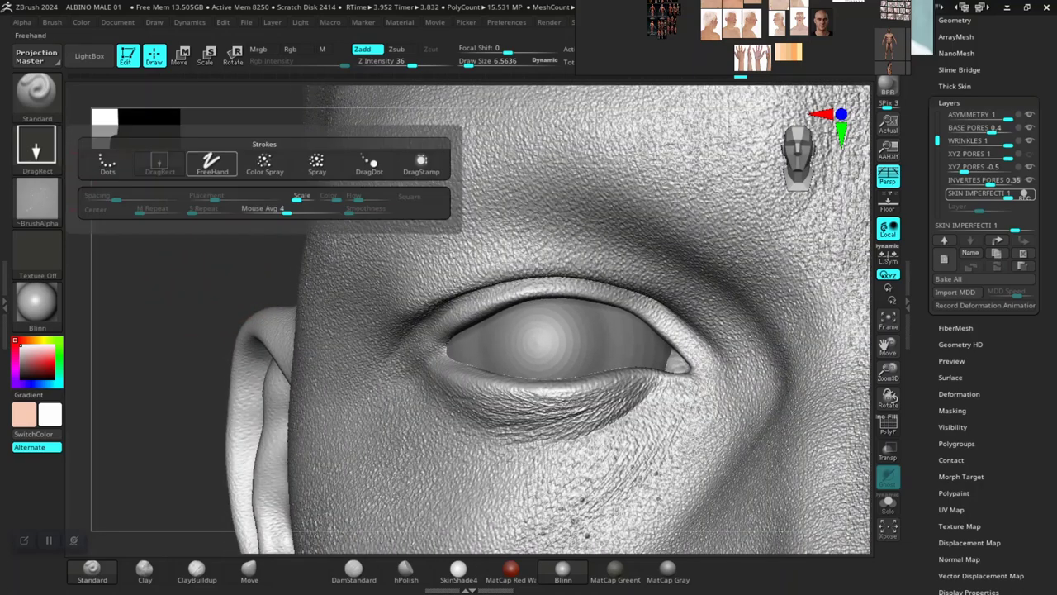
{"action": "left_click", "coordinate": [264, 162]}
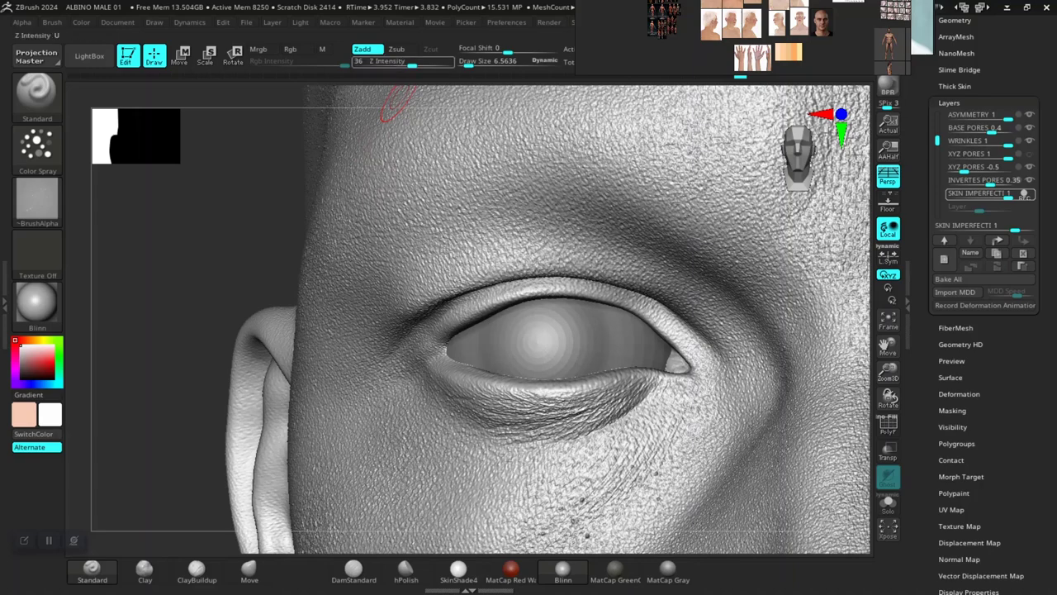
{"action": "left_click", "coordinate": [407, 64]}
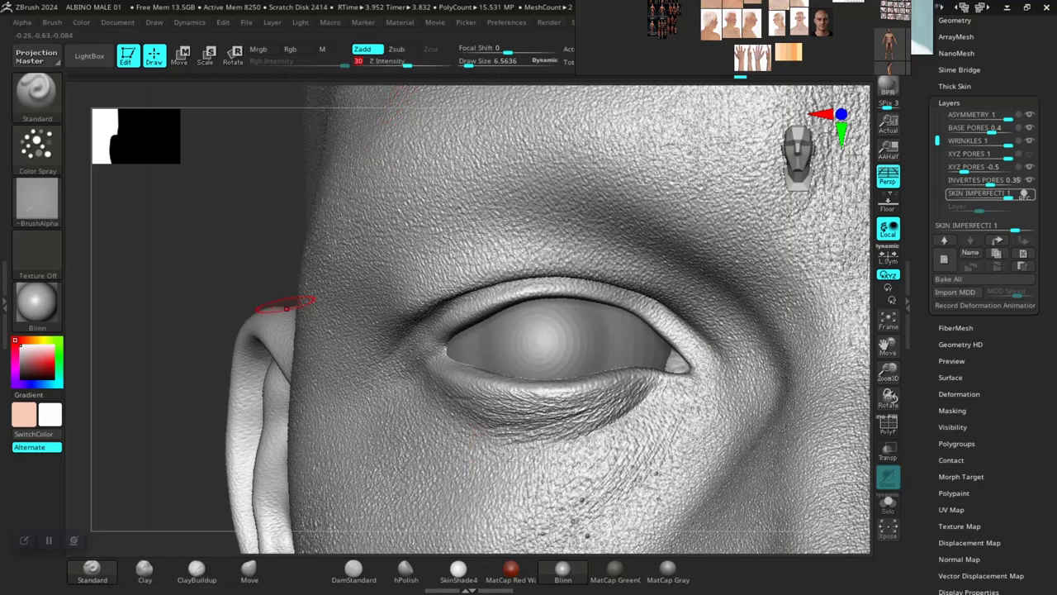
- Try spraying the spots alpha across the wrinkled skin below the lower eyelid
{"action": "left_click_drag", "start_coordinate": [248, 298], "coordinate": [198, 199], "text": "alt"}
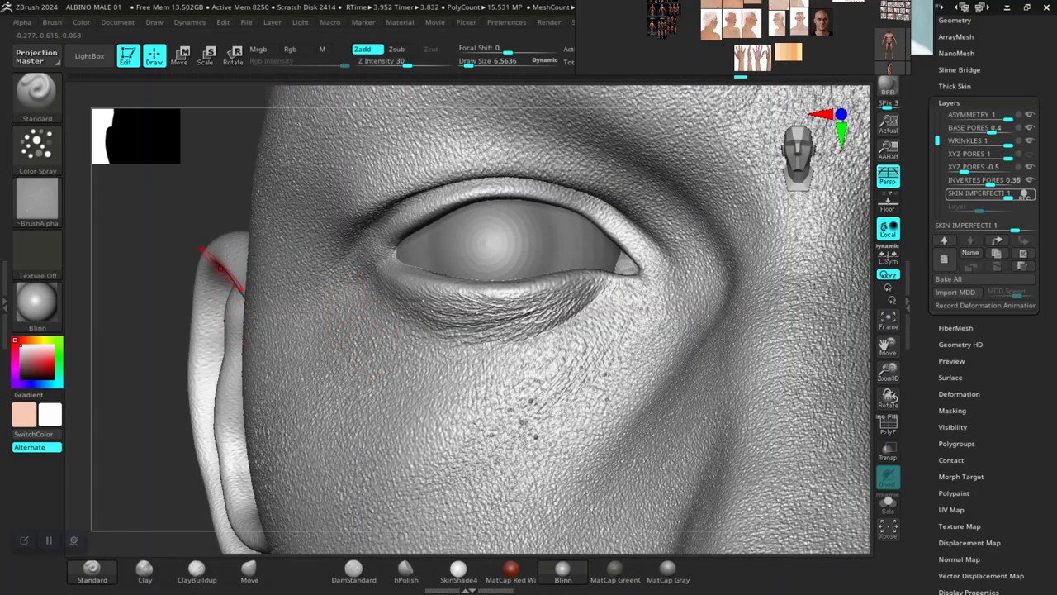
{"action": "mouse_move", "coordinate": [211, 248]}
{"action": "left_mouse_down"}
{"action": "mouse_move", "coordinate": [230, 199]}
{"action": "mouse_move", "coordinate": [147, 257]}
{"action": "mouse_move", "coordinate": [147, 347]}
{"action": "left_mouse_up"}
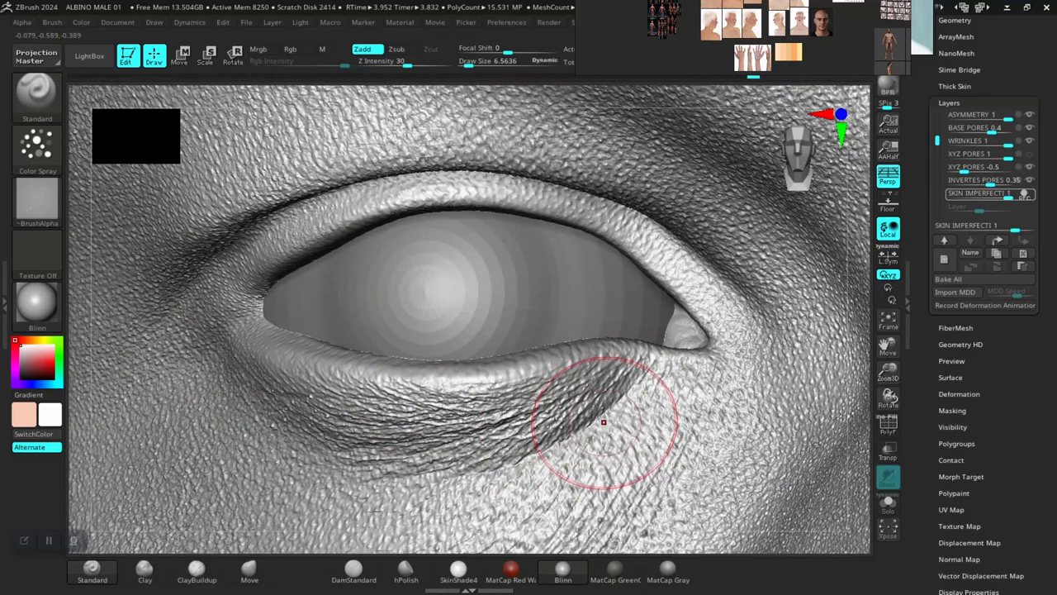
{"action": "mouse_move", "coordinate": [611, 391]}
{"action": "left_mouse_down"}
{"action": "mouse_move", "coordinate": [596, 409]}
{"action": "mouse_move", "coordinate": [459, 444]}
{"action": "left_mouse_up"}
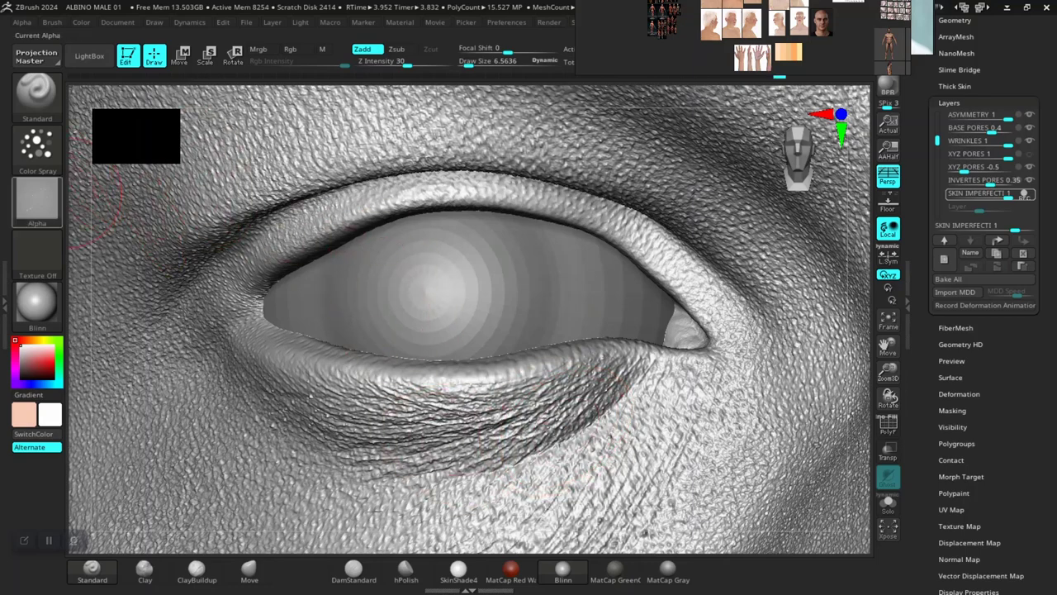
{"action": "mouse_move", "coordinate": [37, 201]}
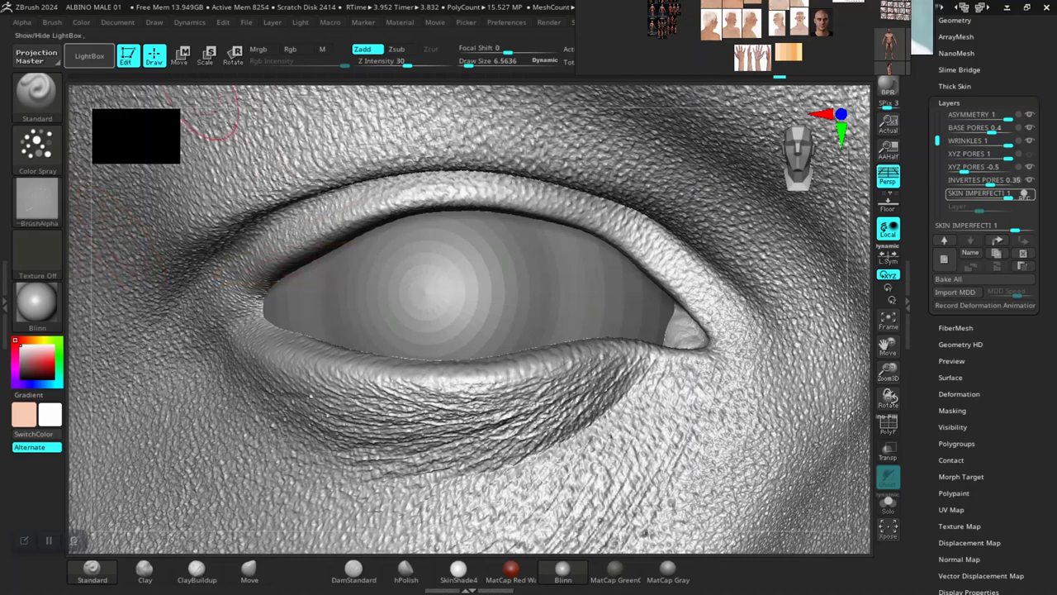
{"action": "mouse_move", "coordinate": [23, 23]}
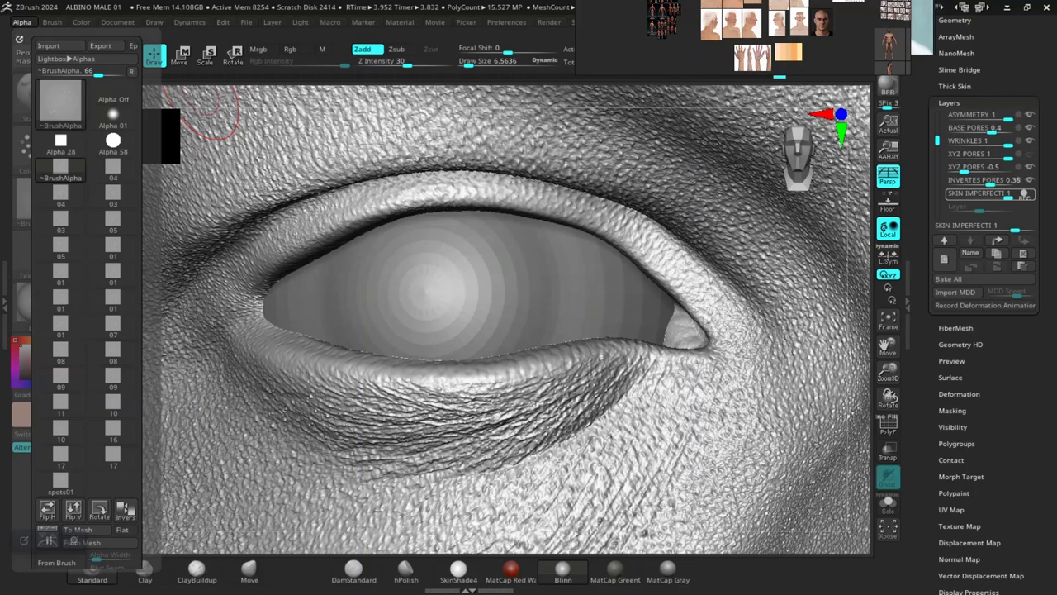
{"action": "left_click_drag", "start_coordinate": [87, 413], "coordinate": [86, 197]}
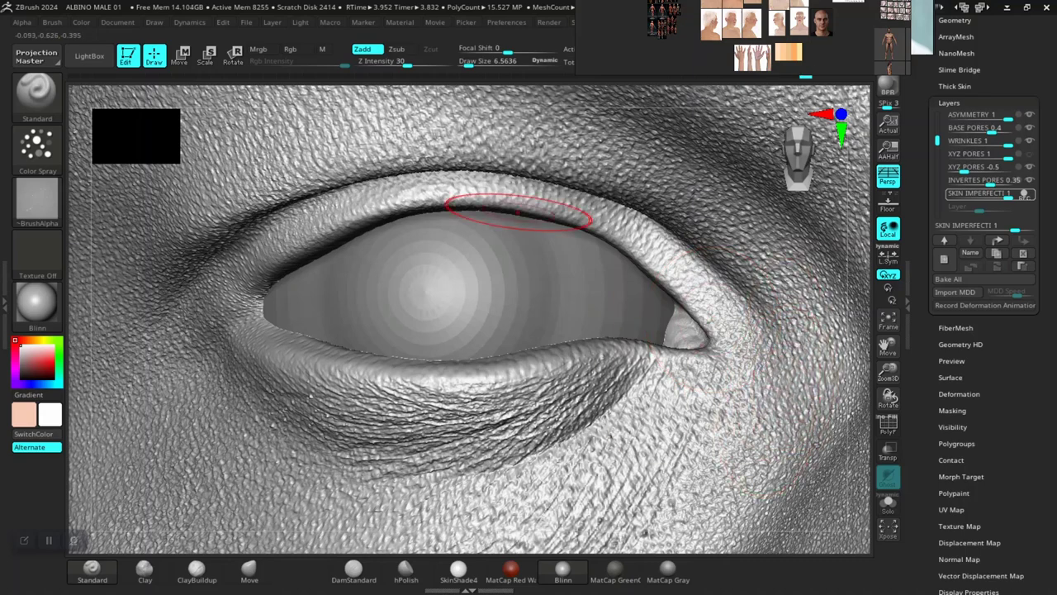
- Turn off LazyMouse for the brush's stroke
{"action": "right_click_drag", "start_coordinate": [603, 40], "coordinate": [741, 43]}
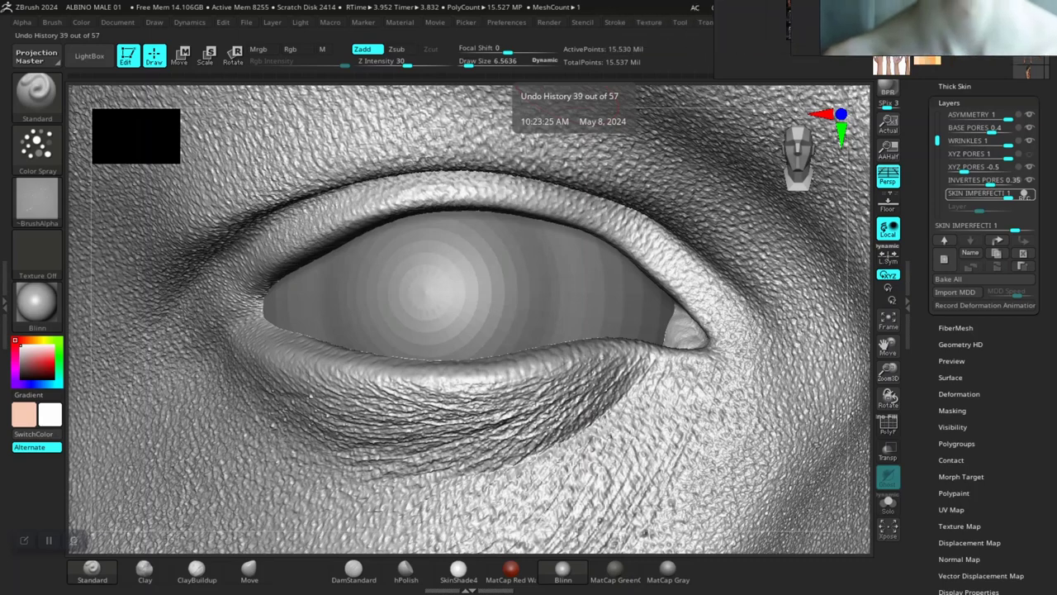
{"action": "left_click", "coordinate": [615, 22]}
{"action": "left_click", "coordinate": [649, 256]}
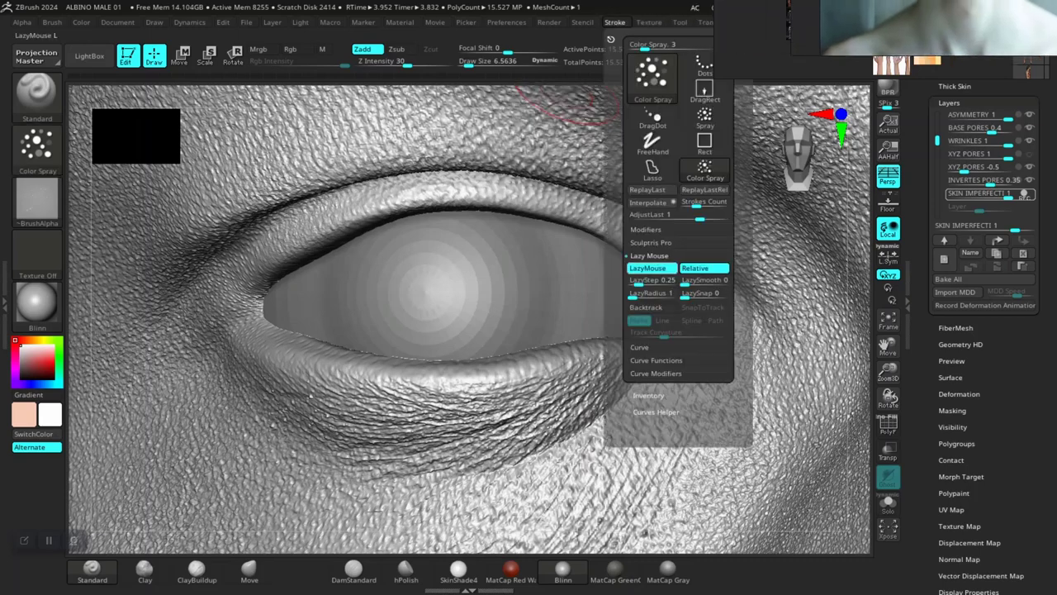
{"action": "left_click", "coordinate": [651, 268]}
- Test the Color Spray stroke on the skin beside the inner eye corner and undo it
{"action": "left_click_drag", "start_coordinate": [757, 399], "coordinate": [718, 435]}
{"action": "key", "text": "ctrl"}
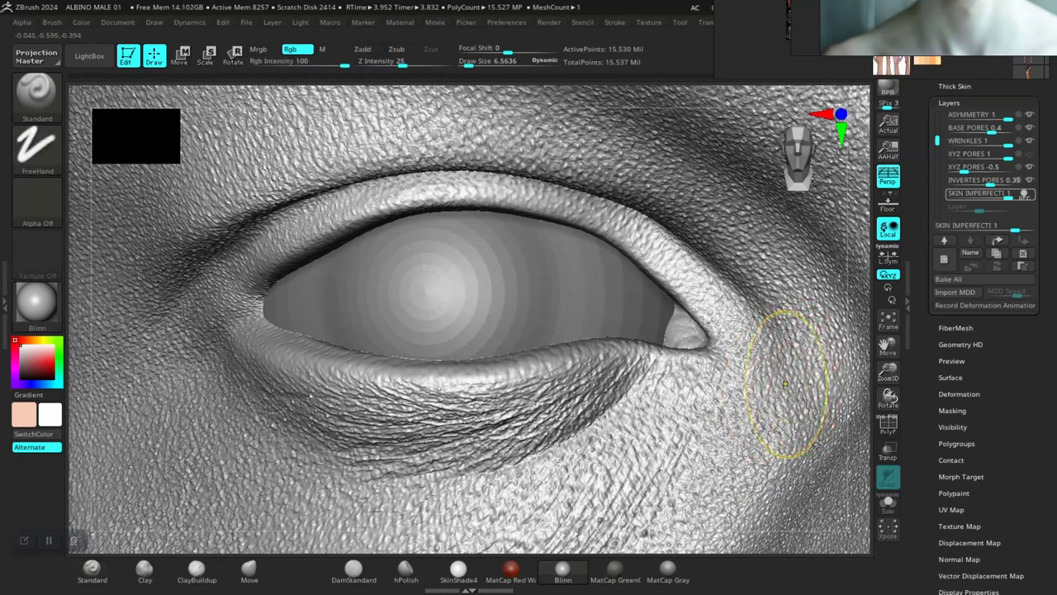
{"action": "key", "text": "ctrl+z"}
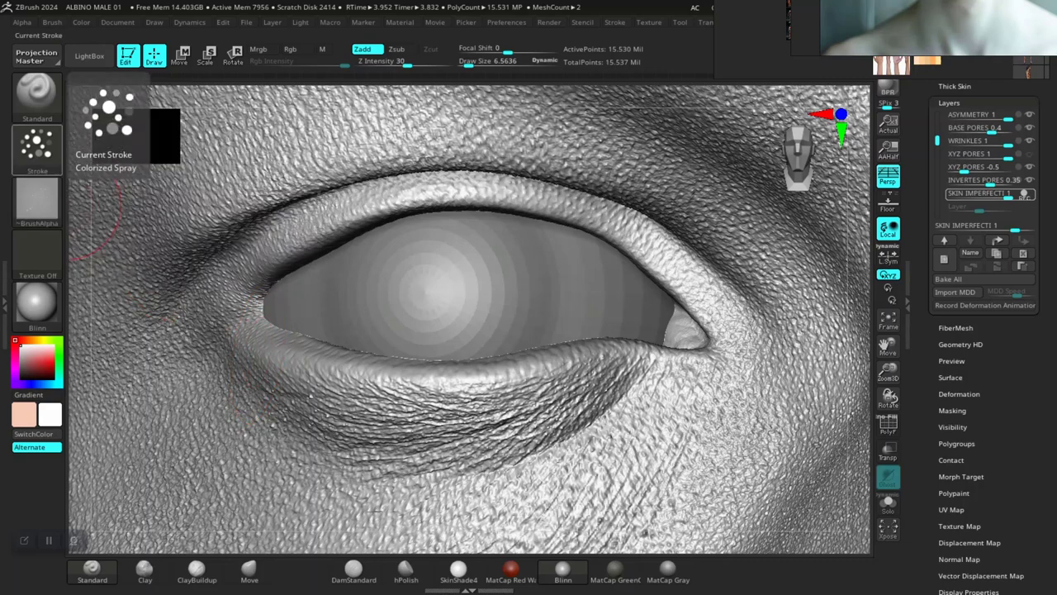
- Test the Color Spray stroke on the forehead above the brows and undo it
{"action": "key", "text": "f"}
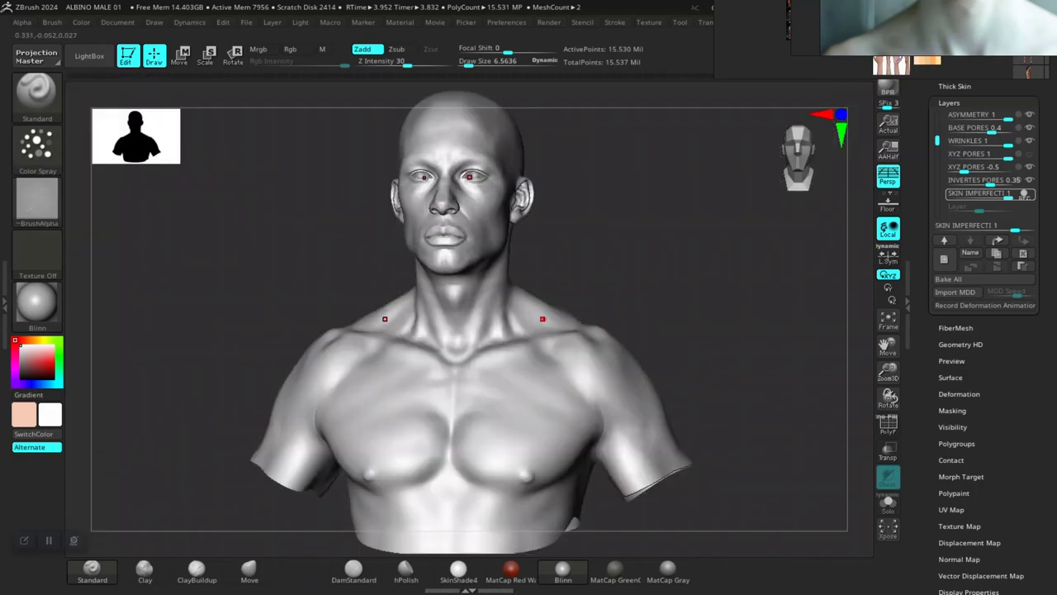
{"action": "right_click_drag", "start_coordinate": [545, 319], "coordinate": [540, 345], "text": "alt"}
{"action": "right_click_drag", "start_coordinate": [629, 159], "coordinate": [764, 422], "text": "alt"}
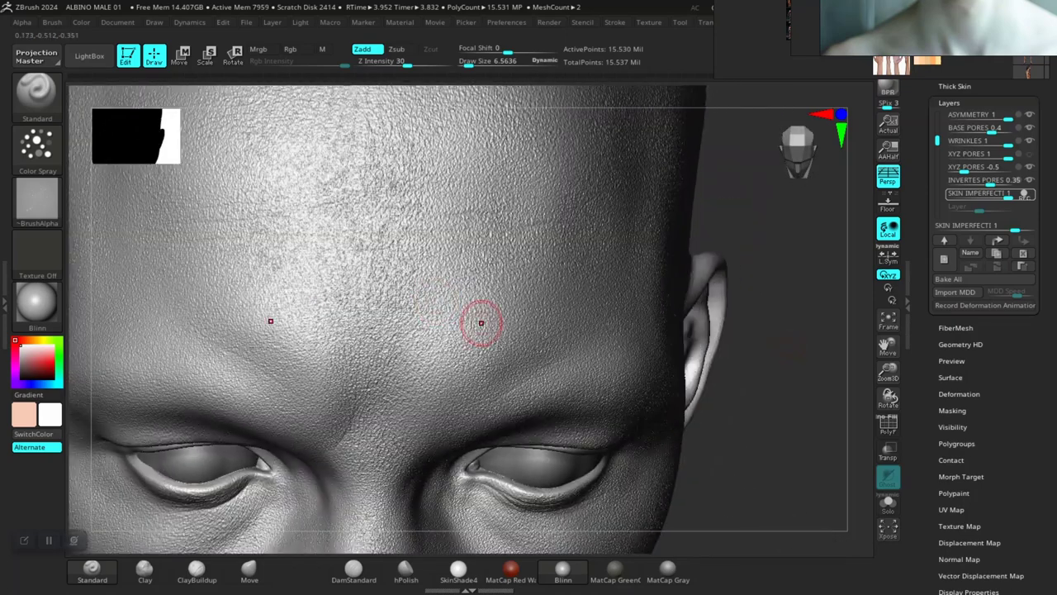
{"action": "left_click_drag", "start_coordinate": [422, 279], "coordinate": [459, 332]}
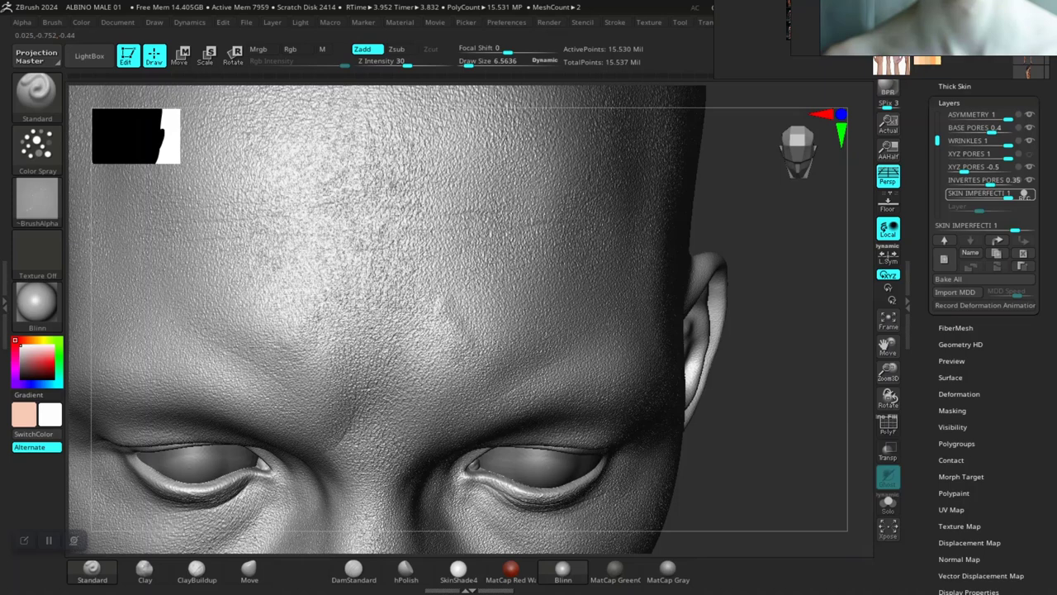
{"action": "key", "text": "ctrl"}
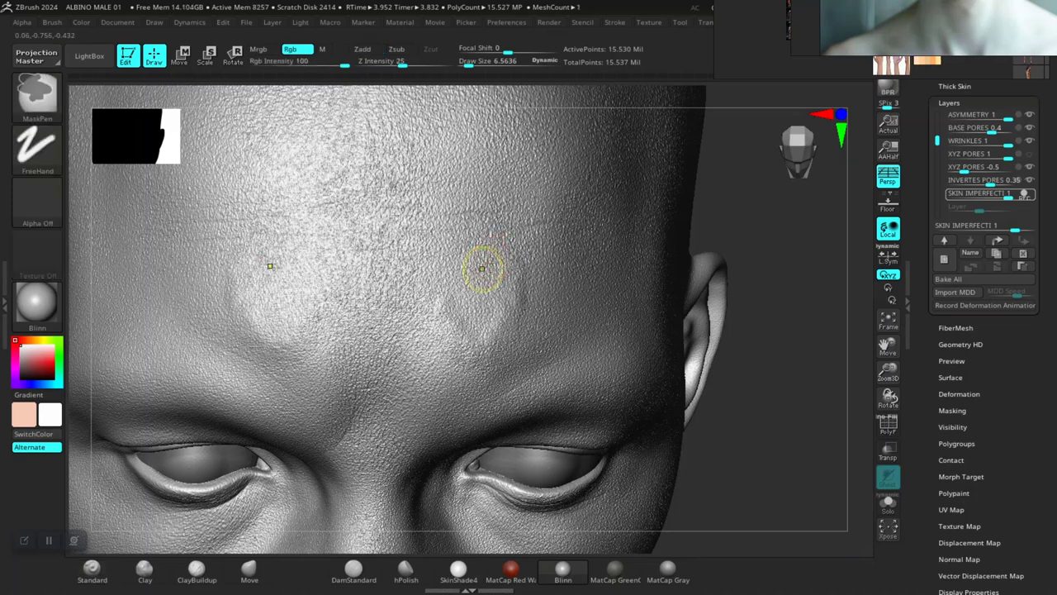
{"action": "key", "text": "ctrl+z"}
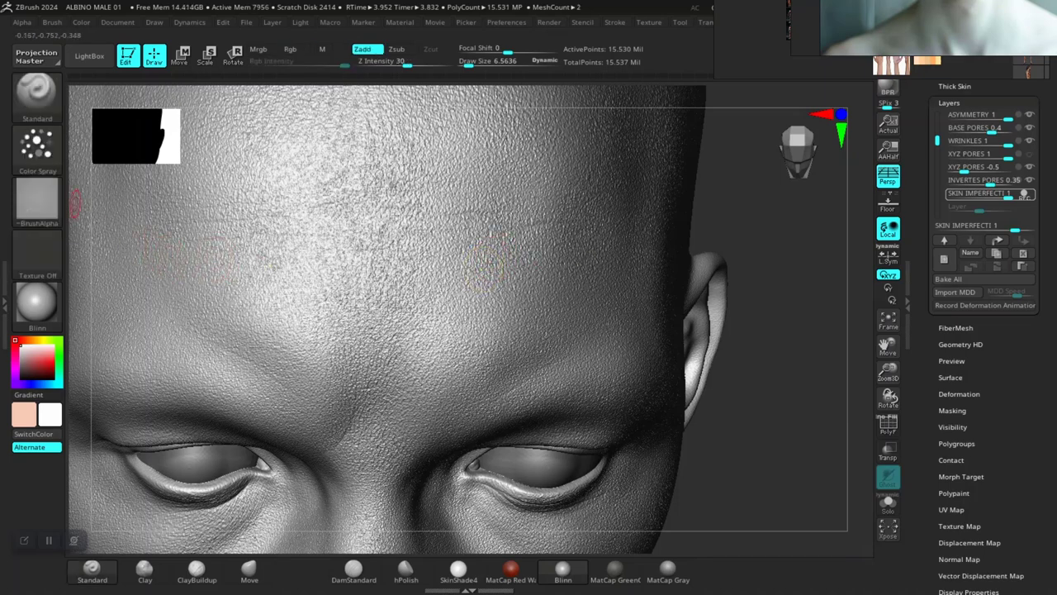
- Try the Spray stroke on the forehead with the Draw Size enlarged to about 30.6 and undo the test
{"action": "left_click", "coordinate": [36, 145]}
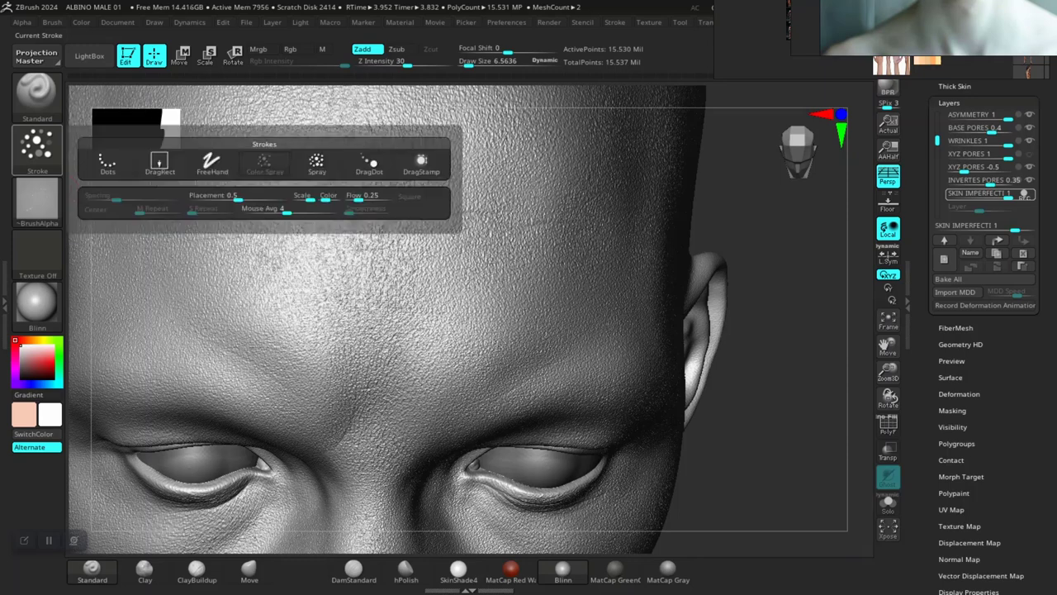
{"action": "left_click", "coordinate": [316, 161]}
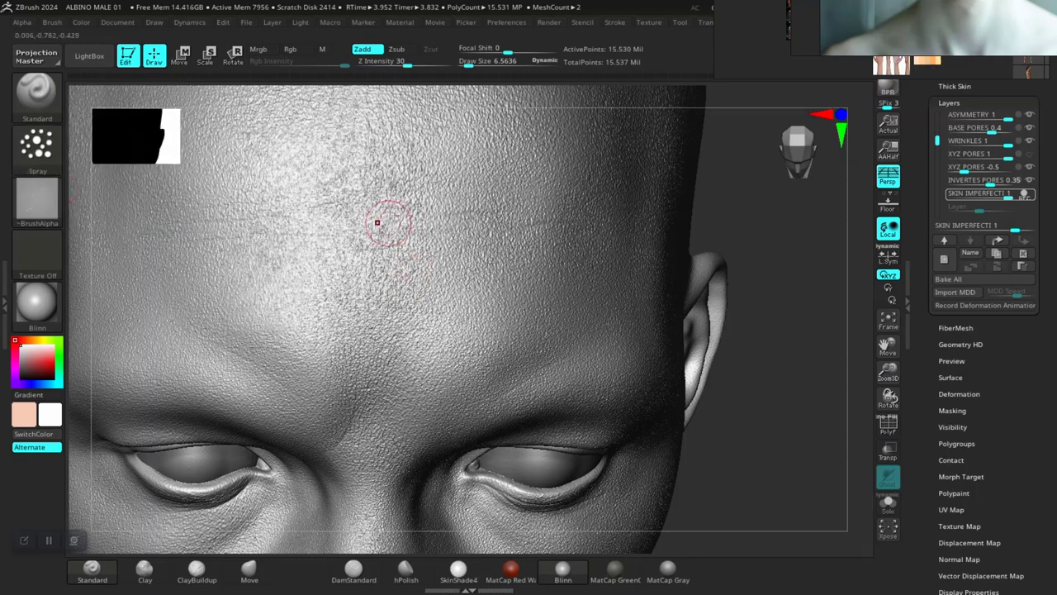
{"action": "key", "text": "bracketright"}
{"action": "key", "text": "bracketright"}
{"action": "key", "text": "bracketright"}
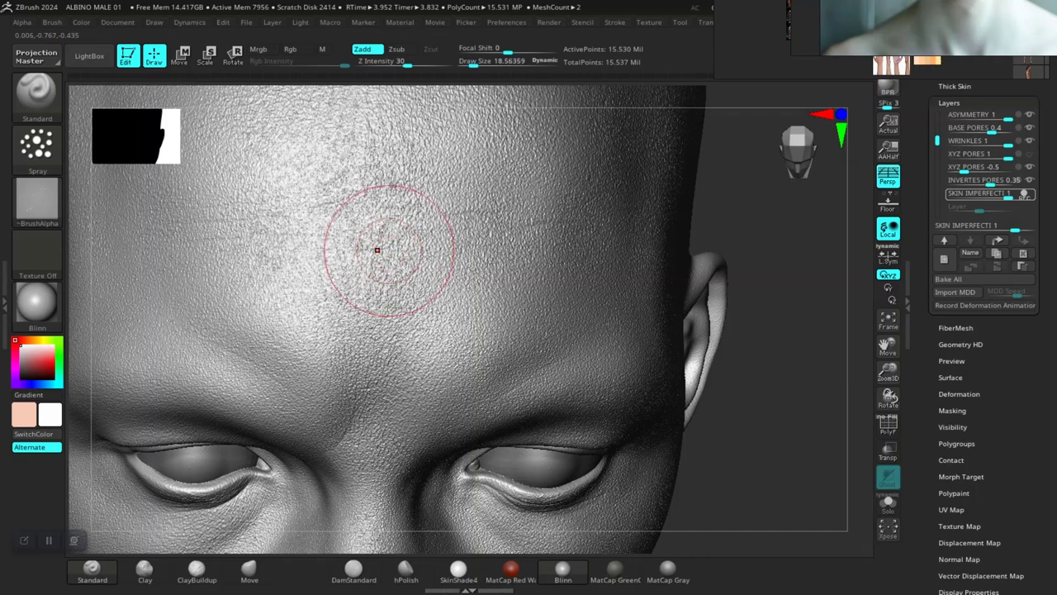
{"action": "mouse_move", "coordinate": [476, 221]}
{"action": "left_mouse_down"}
{"action": "mouse_move", "coordinate": [482, 237]}
{"action": "mouse_move", "coordinate": [448, 281]}
{"action": "left_mouse_up"}
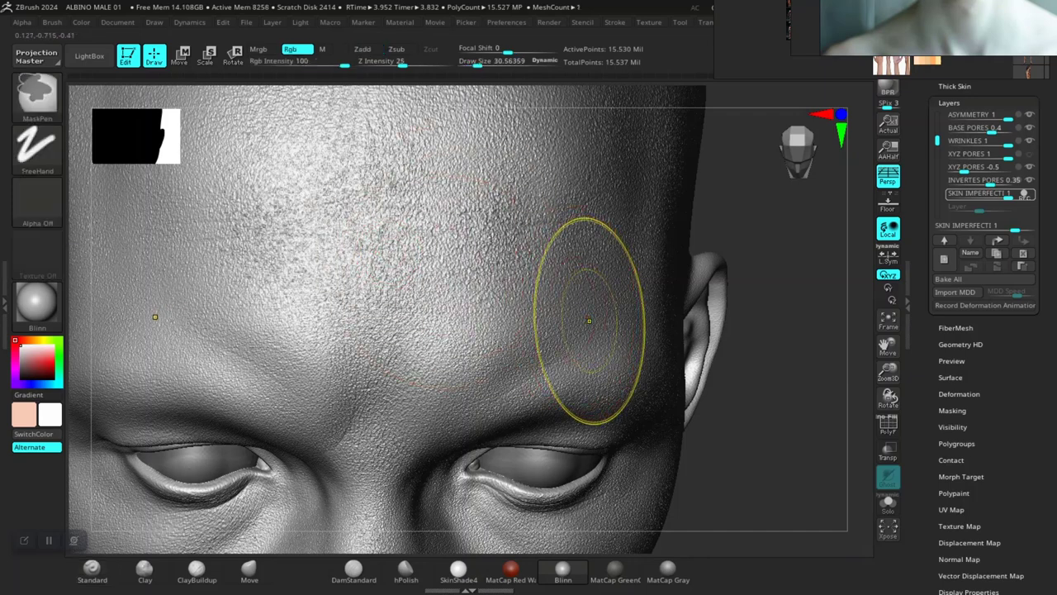
{"action": "key", "text": "ctrl+z"}
- Switch the stroke back to DragRect and stamp the spots alpha onto the middle of the forehead
{"action": "left_click", "coordinate": [42, 152]}
{"action": "left_click", "coordinate": [159, 162]}
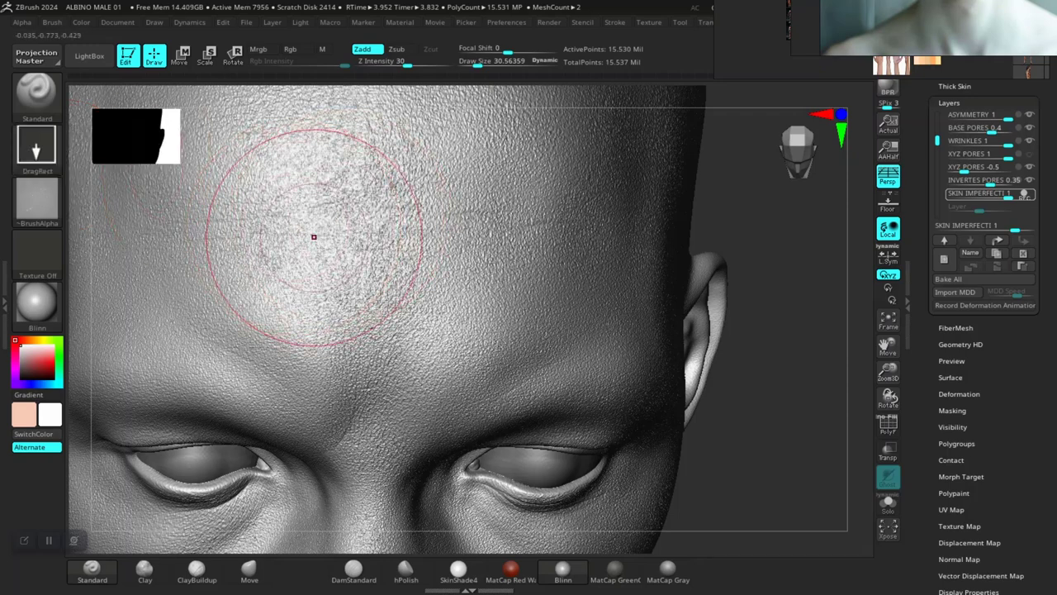
{"action": "left_click_drag", "start_coordinate": [340, 232], "coordinate": [340, 233]}
{"action": "left_click_drag", "start_coordinate": [413, 264], "coordinate": [419, 269]}
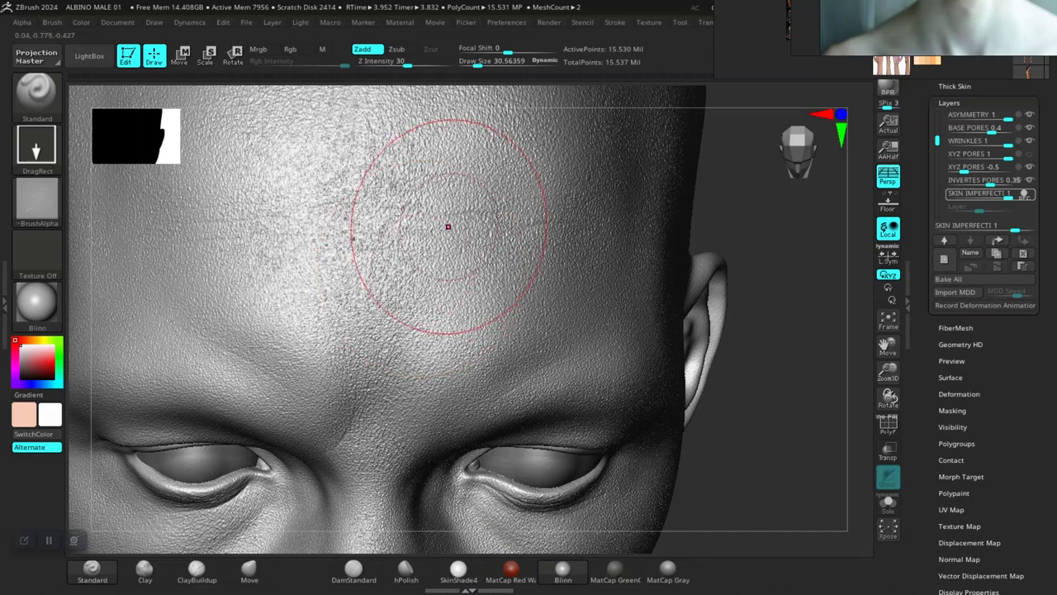
{"action": "left_click_drag", "start_coordinate": [448, 228], "coordinate": [453, 292]}
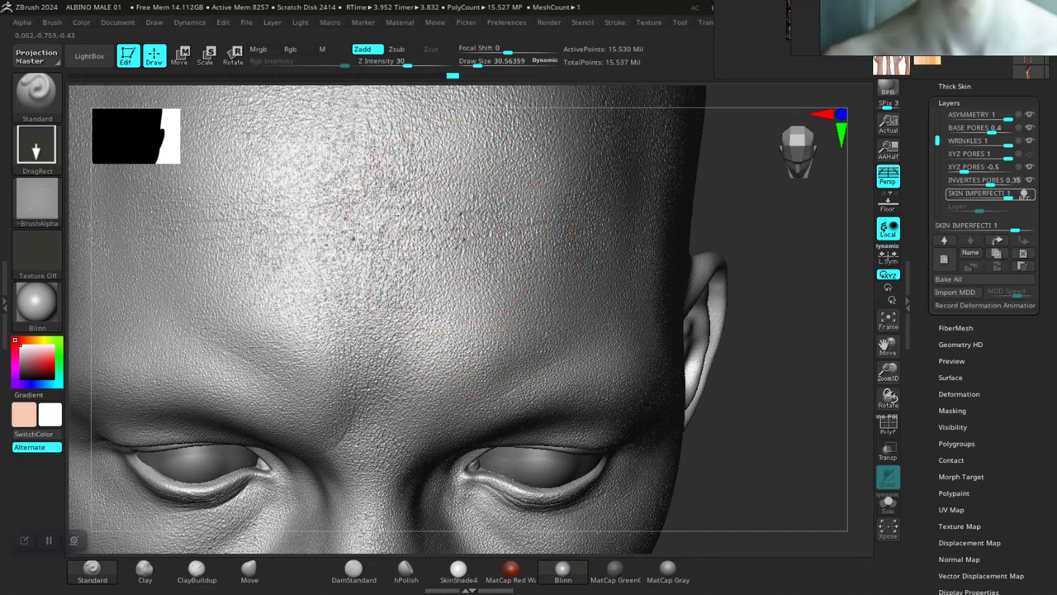
- Try a spots alpha stamp on one side of the forehead above the brow and undo it
{"action": "mouse_move", "coordinate": [744, 411]}
{"action": "right_mouse_down"}
{"action": "mouse_move", "coordinate": [495, 413]}
{"action": "mouse_move", "coordinate": [446, 364]}
{"action": "right_mouse_up"}
{"action": "left_click_drag", "start_coordinate": [602, 253], "coordinate": [612, 329]}
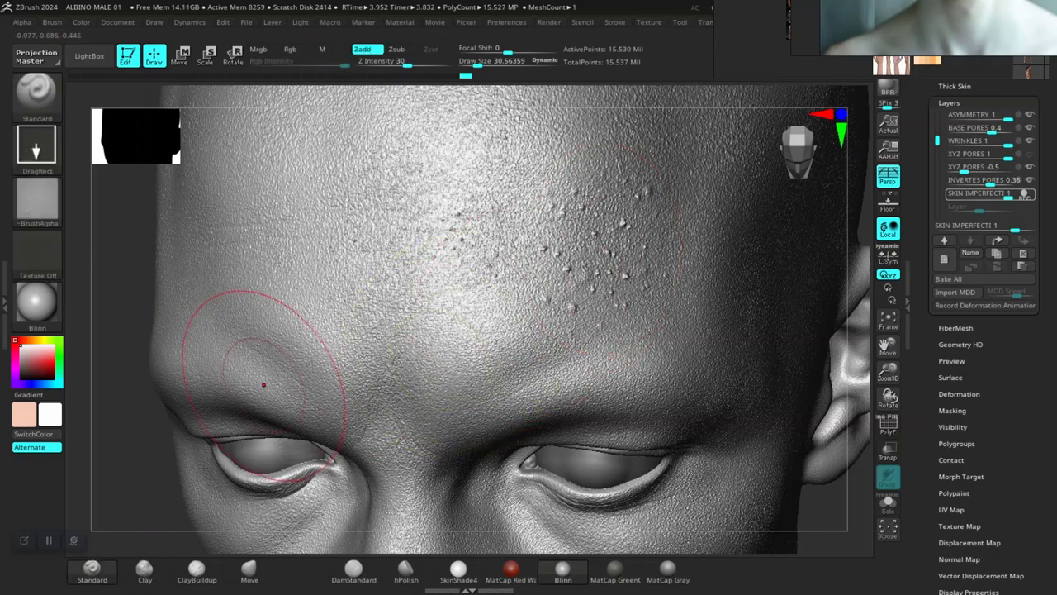
{"action": "key", "text": "ctrl+z"}
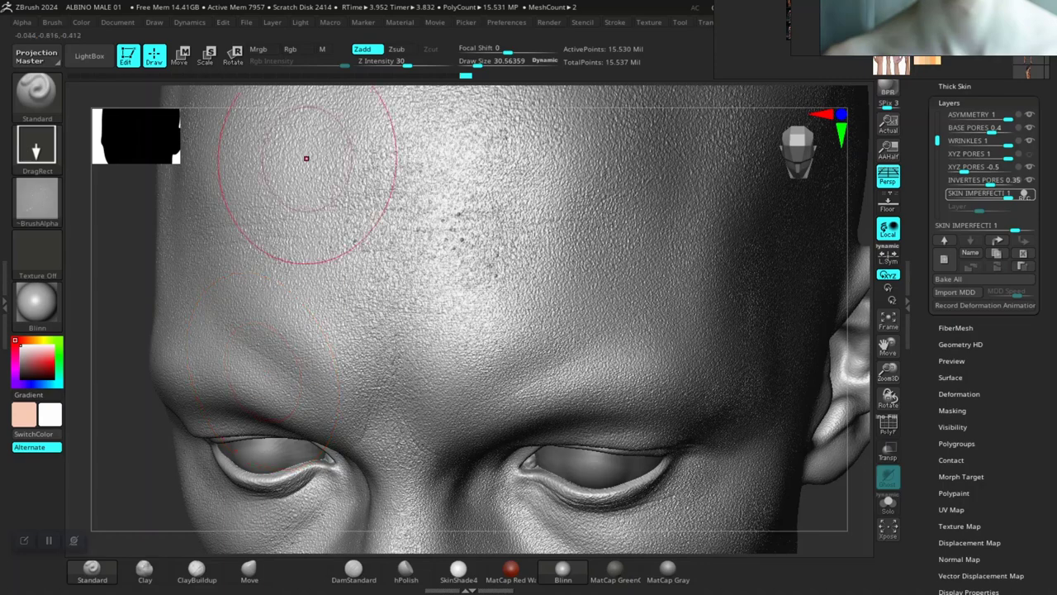
- Lower the Z Intensity to 21 and stamp the spots alpha across the sides of the forehead
{"action": "left_click", "coordinate": [399, 63]}
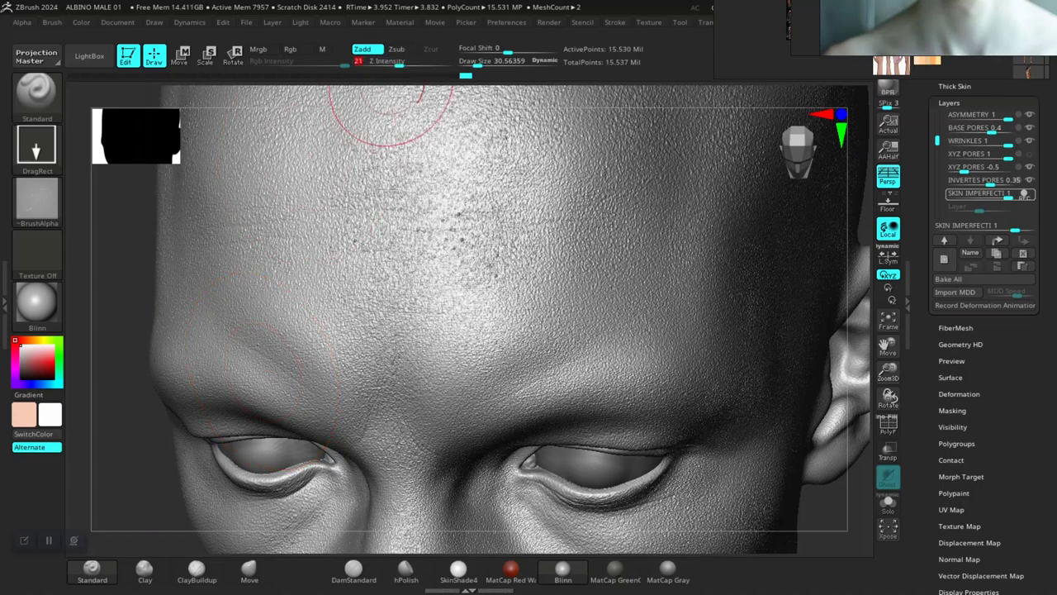
{"action": "left_click_drag", "start_coordinate": [110, 418], "coordinate": [198, 363]}
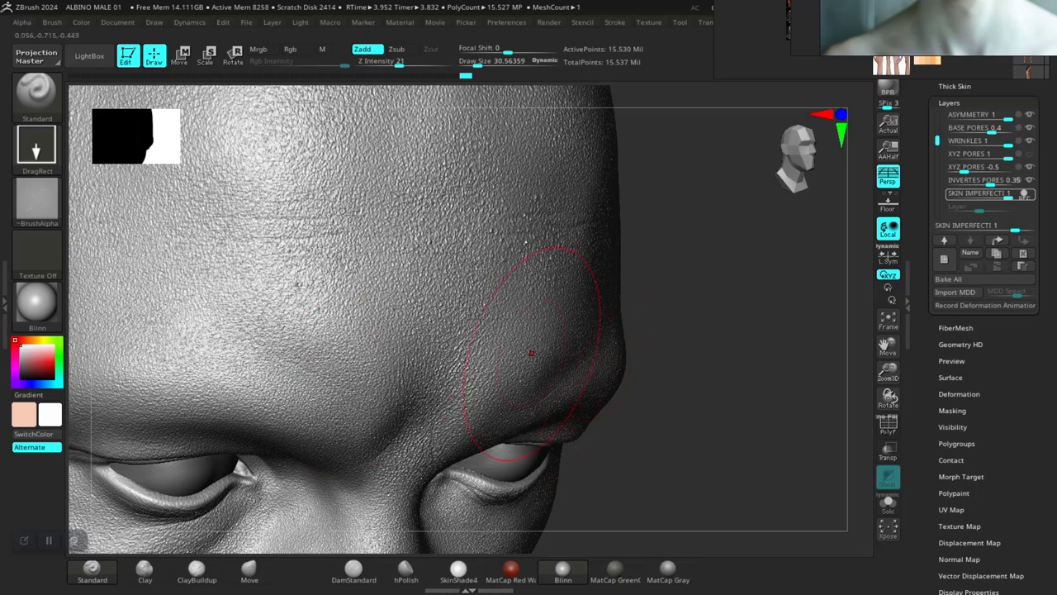
{"action": "mouse_move", "coordinate": [486, 285]}
{"action": "right_mouse_down", "text": "ctrl"}
{"action": "mouse_move", "coordinate": [475, 203]}
{"action": "mouse_move", "coordinate": [364, 223]}
{"action": "right_mouse_up", "text": "ctrl"}
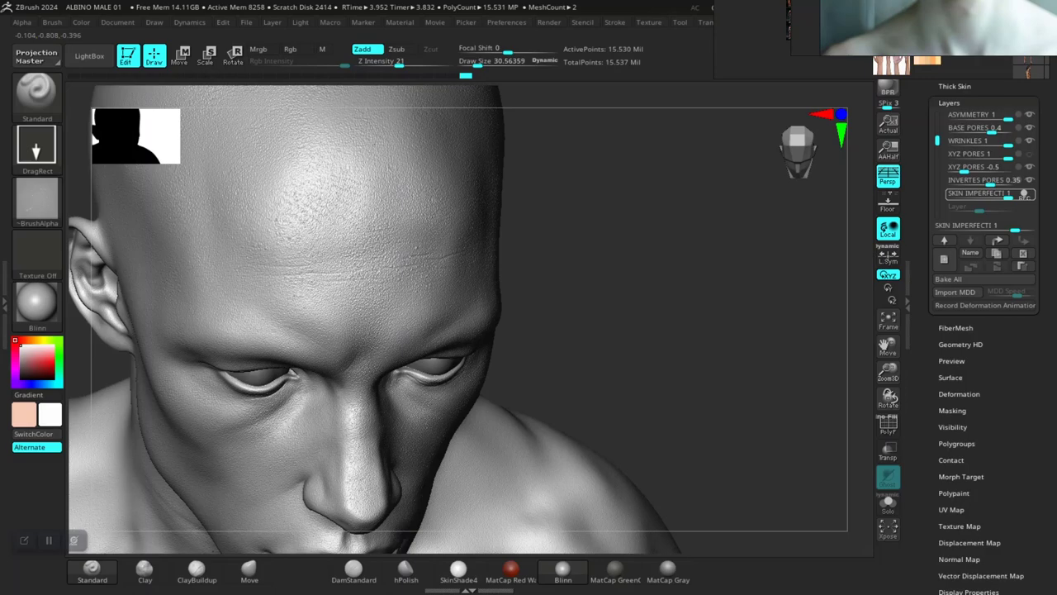
{"action": "mouse_move", "coordinate": [620, 345]}
{"action": "left_mouse_down"}
{"action": "mouse_move", "coordinate": [289, 363]}
{"action": "mouse_move", "coordinate": [240, 390]}
{"action": "mouse_move", "coordinate": [197, 395]}
{"action": "mouse_move", "coordinate": [266, 421]}
{"action": "mouse_move", "coordinate": [270, 459]}
{"action": "mouse_move", "coordinate": [270, 480]}
{"action": "mouse_move", "coordinate": [200, 481]}
{"action": "mouse_move", "coordinate": [237, 460]}
{"action": "mouse_move", "coordinate": [230, 431]}
{"action": "left_mouse_up"}
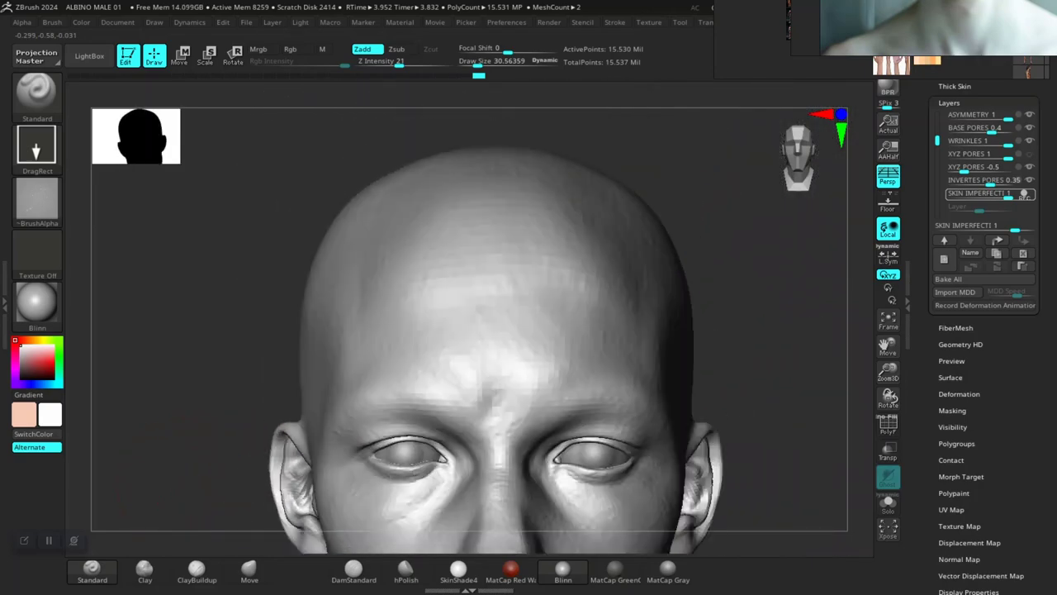
- Reduce the Draw Size to about 14.6 and stamp the spots alpha on the left cheek beside the nose and below the eye
{"action": "left_click_drag", "start_coordinate": [794, 487], "coordinate": [413, 402], "text": "alt"}
{"action": "key", "text": "bracketleft"}
{"action": "key", "text": "bracketleft"}
{"action": "key", "text": "bracketleft"}
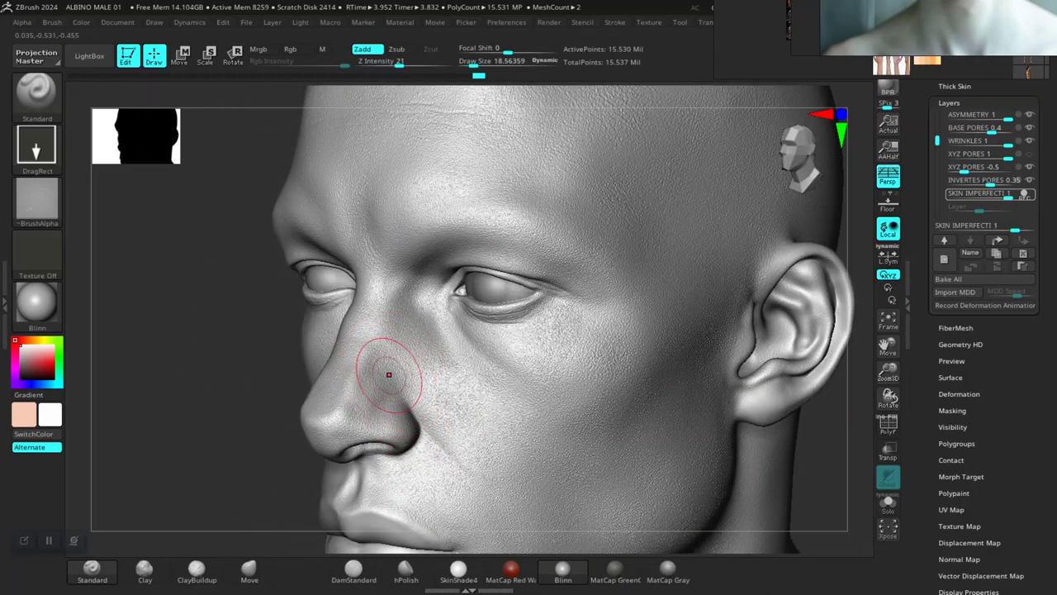
{"action": "left_click_drag", "start_coordinate": [232, 425], "coordinate": [248, 256]}
{"action": "left_click_drag", "start_coordinate": [514, 476], "coordinate": [512, 406], "text": "alt"}
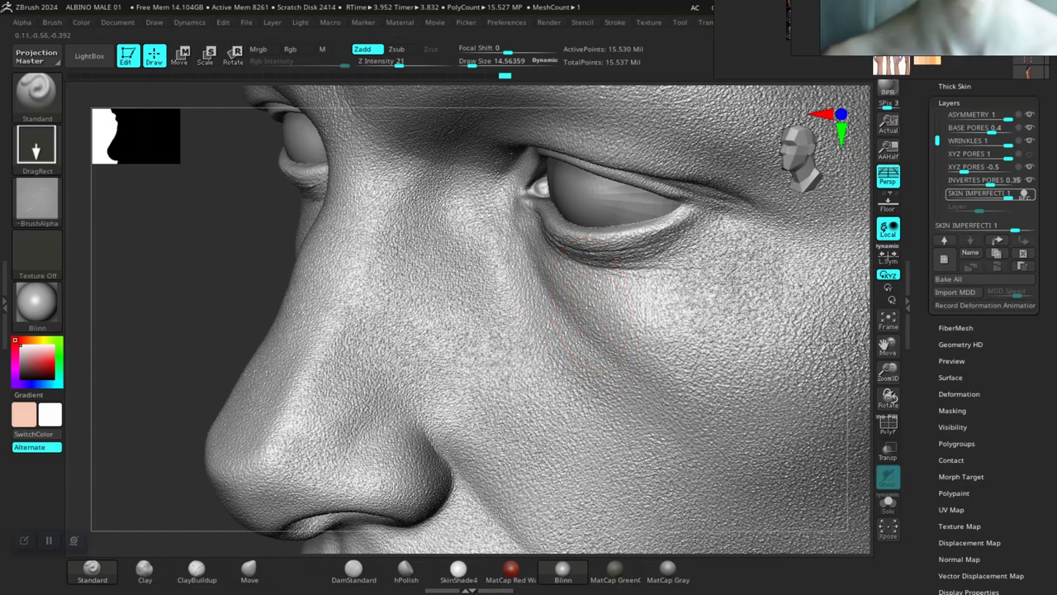
- Stamp the spots alpha on the side of the nose and on the right cheek beside the mouth
{"action": "left_click_drag", "start_coordinate": [149, 347], "coordinate": [255, 248]}
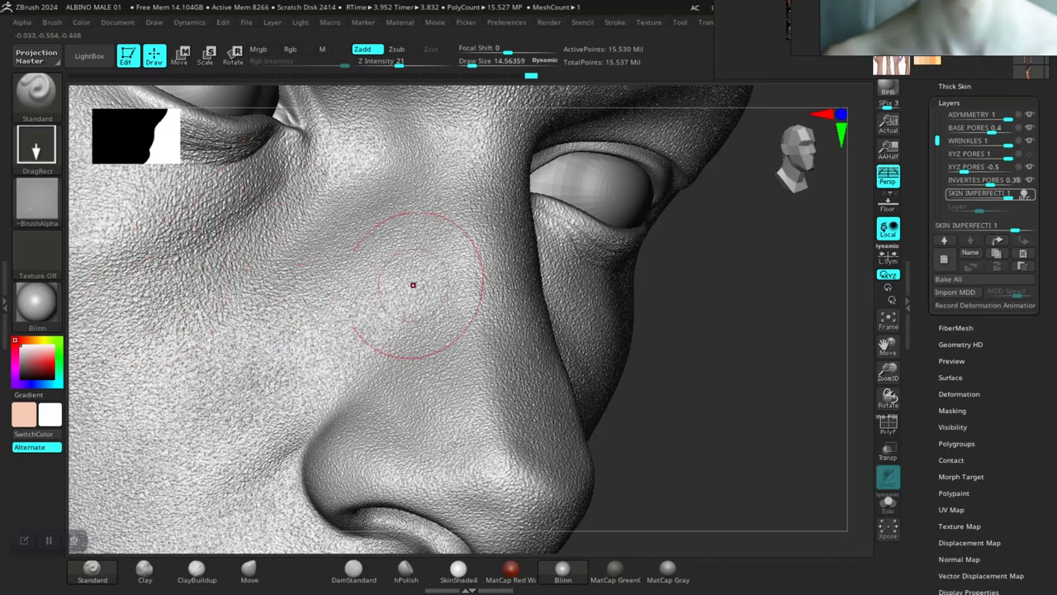
{"action": "left_click_drag", "start_coordinate": [677, 462], "coordinate": [694, 430], "text": "alt"}
{"action": "left_click_drag", "start_coordinate": [191, 414], "coordinate": [293, 409]}
{"action": "left_click_drag", "start_coordinate": [268, 279], "coordinate": [279, 365]}
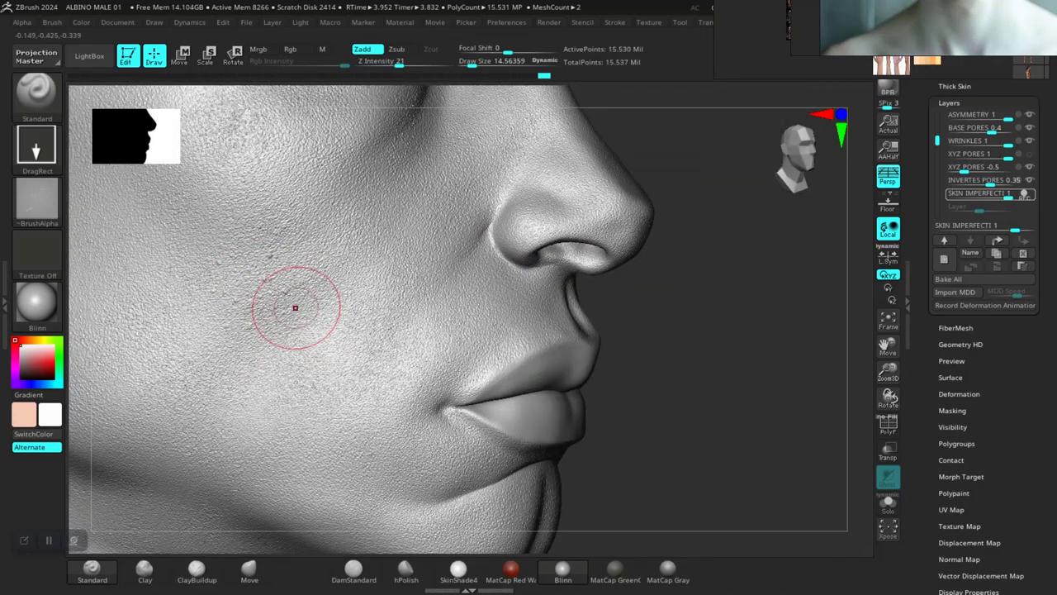
{"action": "left_click_drag", "start_coordinate": [350, 270], "coordinate": [350, 274]}
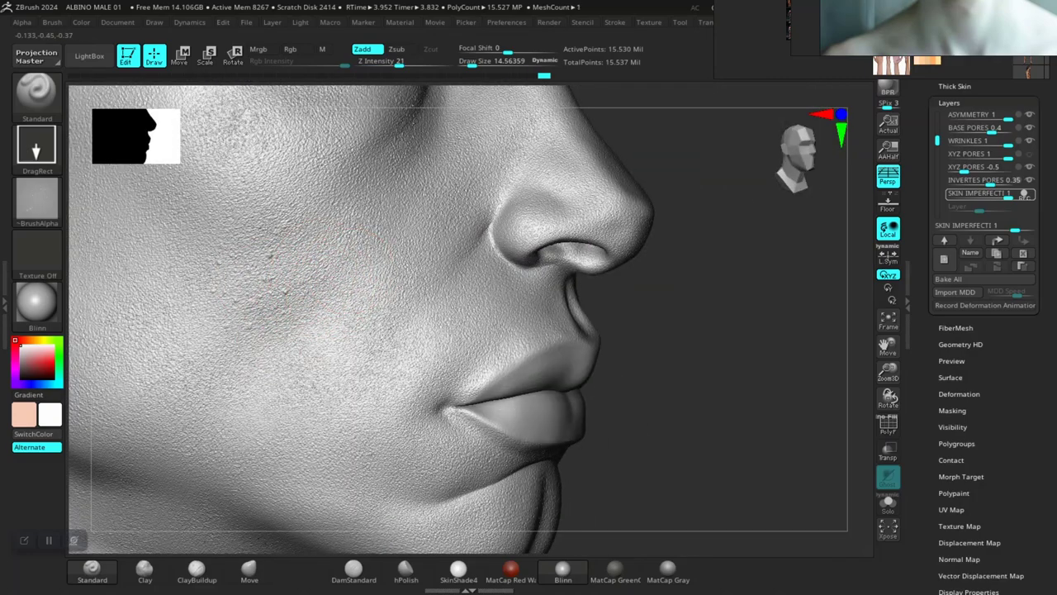
- Stamp more raised spots on the left cheek beside the nostril
{"action": "mouse_move", "coordinate": [764, 396]}
{"action": "left_mouse_down"}
{"action": "mouse_move", "coordinate": [690, 389]}
{"action": "mouse_move", "coordinate": [607, 360]}
{"action": "left_mouse_up"}
{"action": "left_click_drag", "start_coordinate": [248, 347], "coordinate": [221, 528], "text": "alt"}
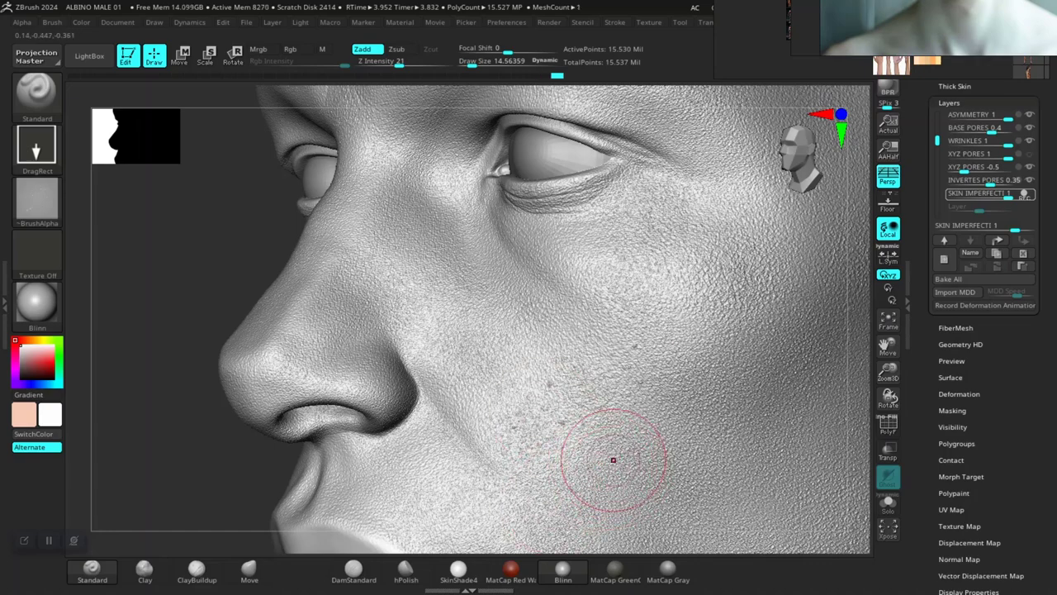
{"action": "key", "text": "shift+d"}
{"action": "left_click_drag", "start_coordinate": [203, 452], "coordinate": [304, 386], "text": "alt"}
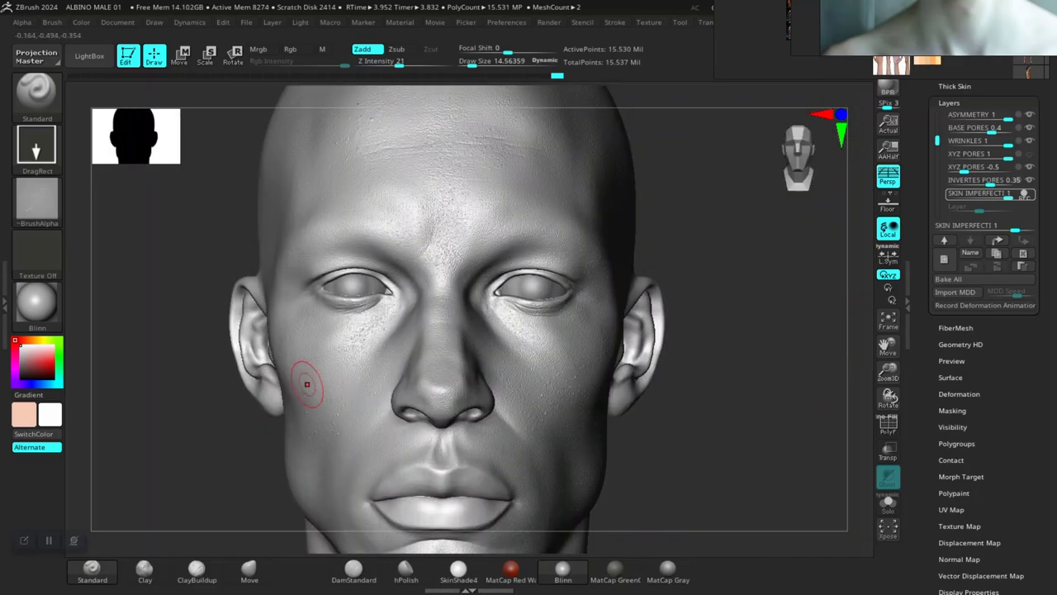
- Stamp the spots alpha under the chin and along the jawline where it meets the throat
{"action": "left_click_drag", "start_coordinate": [678, 439], "coordinate": [682, 139], "text": "alt"}
{"action": "mouse_move", "coordinate": [683, 248]}
{"action": "left_mouse_down", "text": "alt"}
{"action": "mouse_move", "coordinate": [687, 346]}
{"action": "mouse_move", "coordinate": [674, 273]}
{"action": "mouse_move", "coordinate": [681, 211]}
{"action": "mouse_move", "coordinate": [691, 274]}
{"action": "left_mouse_up", "text": "alt"}
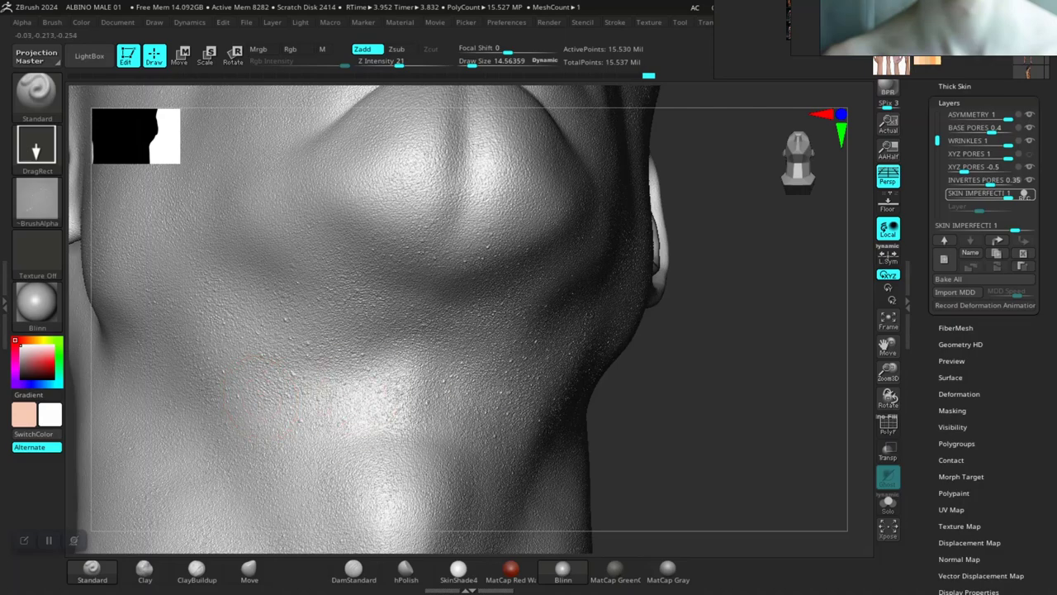
{"action": "left_click_drag", "start_coordinate": [642, 417], "coordinate": [768, 424]}
{"action": "left_click_drag", "start_coordinate": [512, 462], "coordinate": [488, 434]}
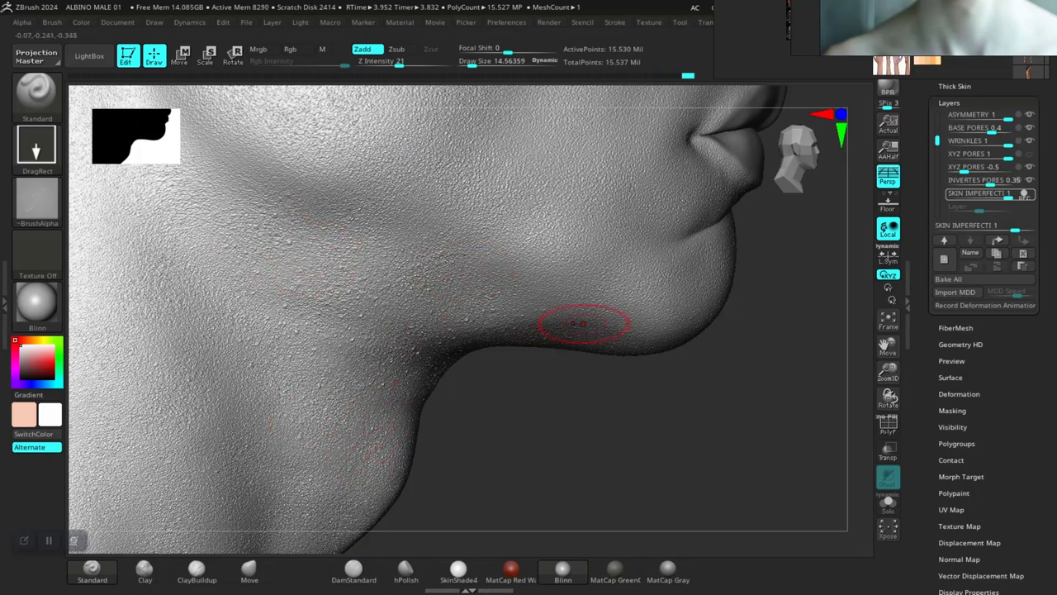
- Extend the spot stamps down the front and sides of the neck around the Adam's apple
{"action": "left_click_drag", "start_coordinate": [602, 416], "coordinate": [363, 289]}
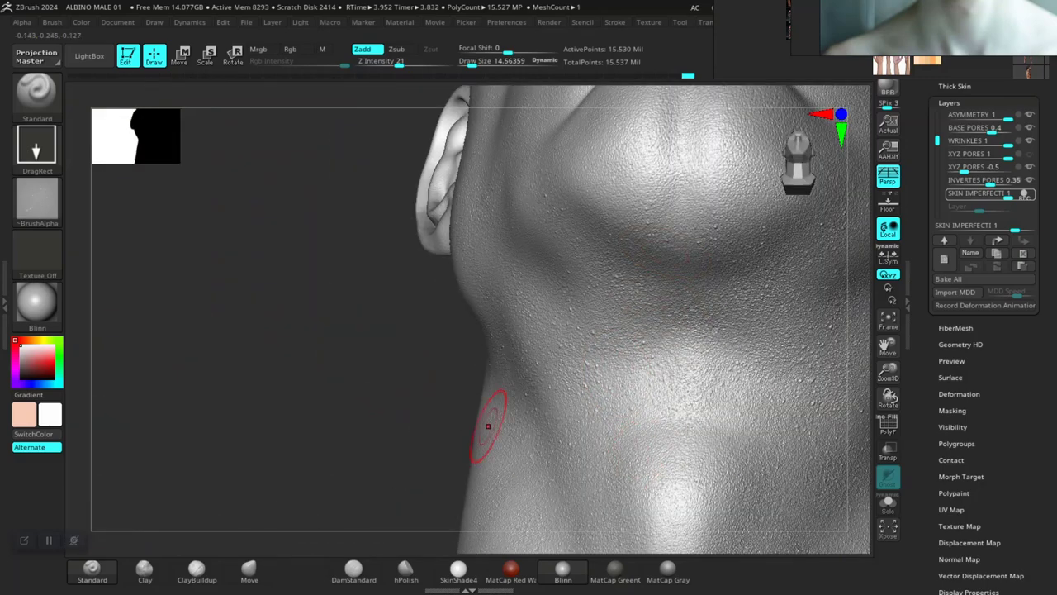
{"action": "left_click_drag", "start_coordinate": [430, 417], "coordinate": [437, 296], "text": "alt"}
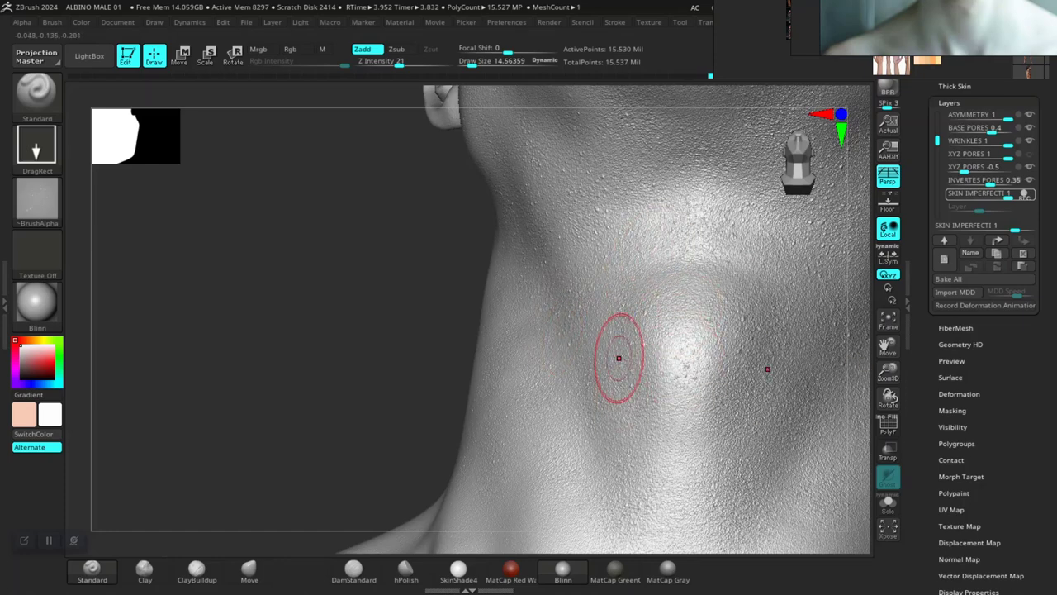
{"action": "left_click_drag", "start_coordinate": [386, 245], "coordinate": [382, 355]}
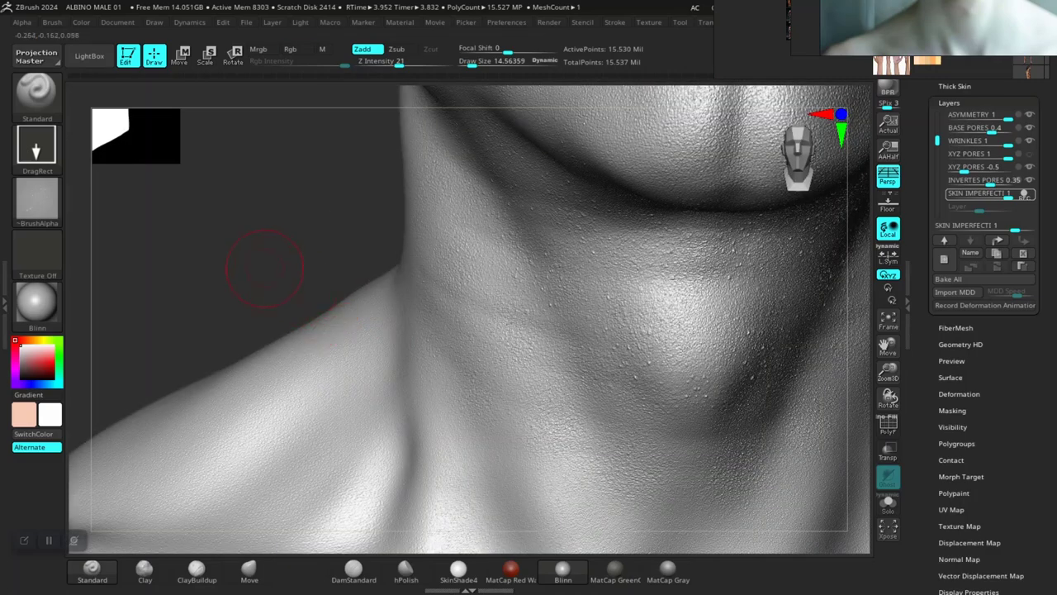
- Examine the stamped imperfections across the chin, cheeks, nose and forehead from several angles
{"action": "mouse_move", "coordinate": [264, 269]}
{"action": "left_mouse_down", "text": "alt"}
{"action": "mouse_move", "coordinate": [248, 316]}
{"action": "mouse_move", "coordinate": [189, 366]}
{"action": "mouse_move", "coordinate": [193, 340]}
{"action": "left_mouse_up", "text": "alt"}
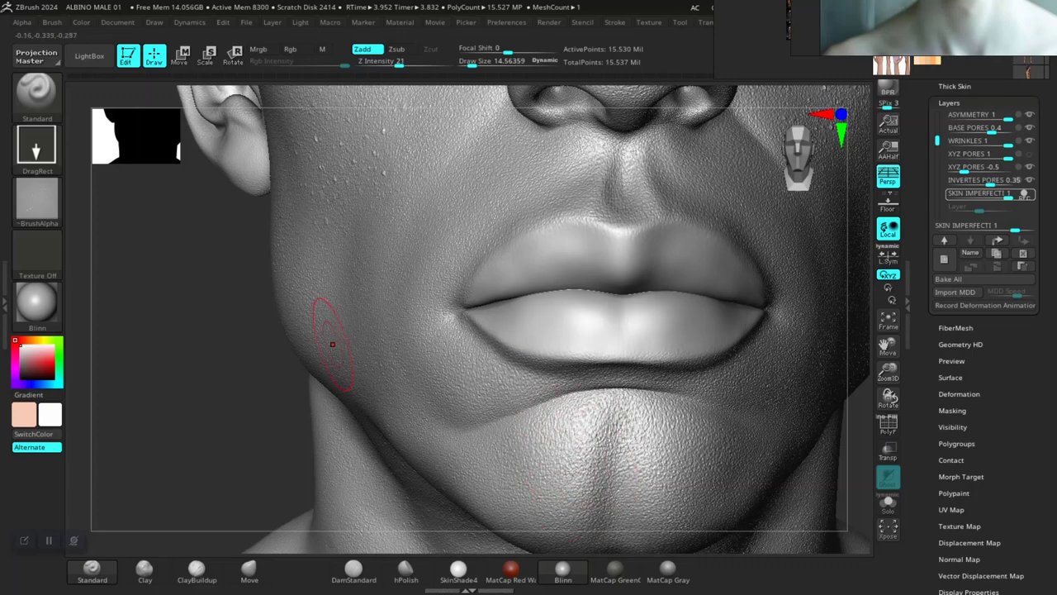
{"action": "left_click_drag", "start_coordinate": [198, 322], "coordinate": [190, 541], "text": "alt"}
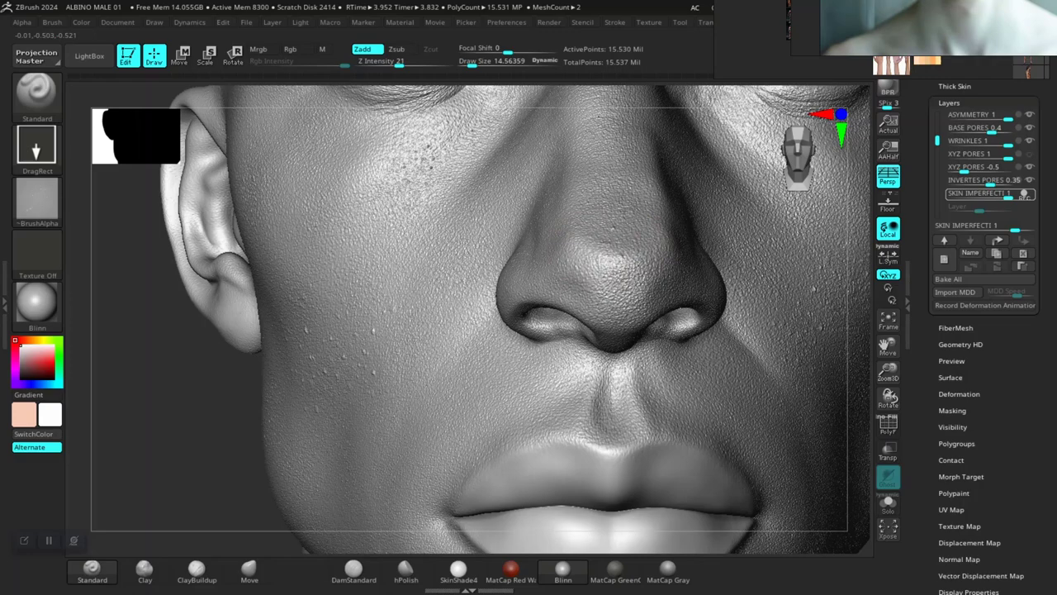
{"action": "left_click_drag", "start_coordinate": [194, 449], "coordinate": [197, 499]}
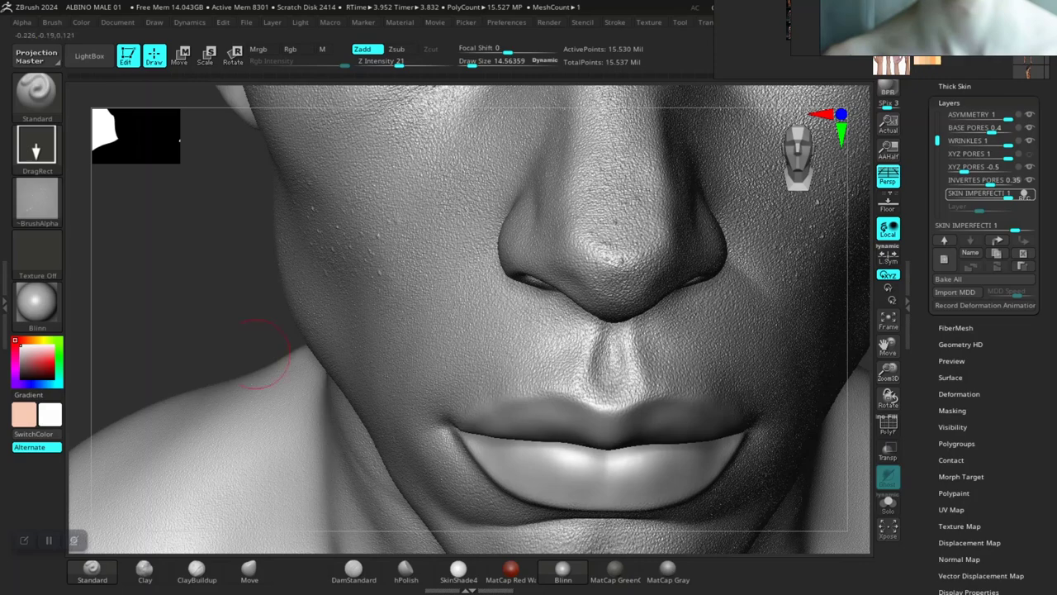
{"action": "mouse_move", "coordinate": [265, 380]}
{"action": "left_mouse_down", "text": "alt"}
{"action": "mouse_move", "coordinate": [250, 293]}
{"action": "mouse_move", "coordinate": [246, 328]}
{"action": "mouse_move", "coordinate": [189, 422]}
{"action": "left_mouse_up", "text": "alt"}
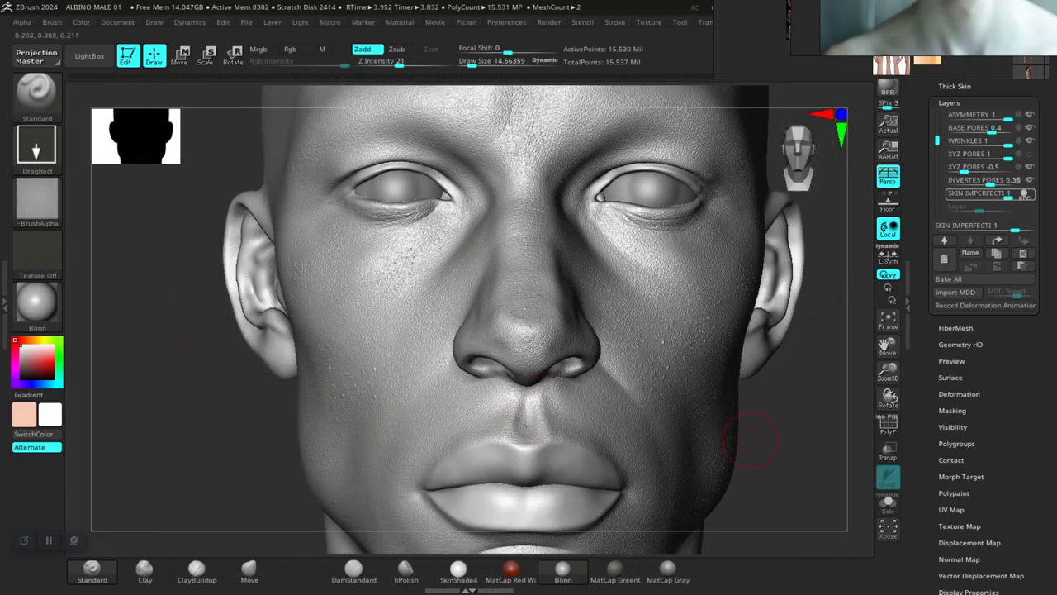
{"action": "mouse_move", "coordinate": [776, 452]}
{"action": "left_mouse_down", "text": "alt"}
{"action": "mouse_move", "coordinate": [673, 472]}
{"action": "mouse_move", "coordinate": [393, 352]}
{"action": "mouse_move", "coordinate": [411, 420]}
{"action": "left_mouse_up", "text": "alt"}
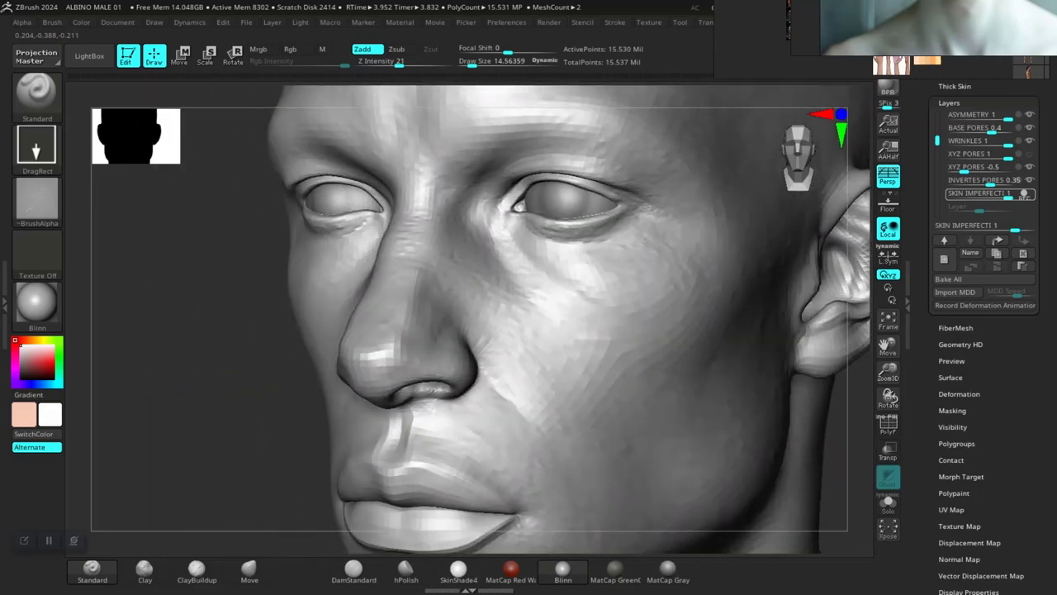
{"action": "left_click_drag", "start_coordinate": [252, 455], "coordinate": [119, 391], "text": "alt"}
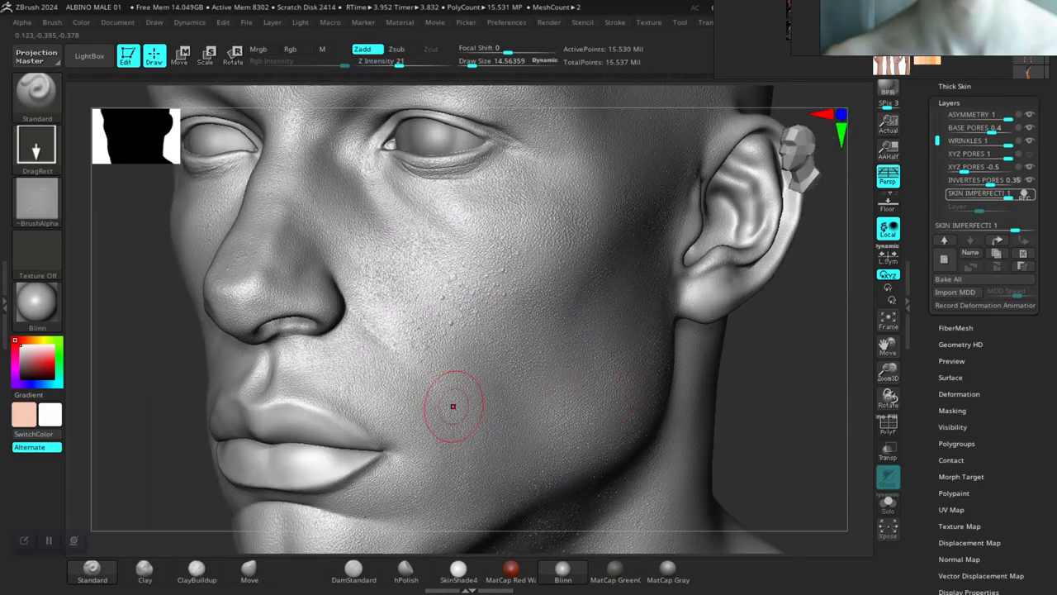
{"action": "left_click_drag", "start_coordinate": [758, 389], "coordinate": [797, 474], "text": "alt"}
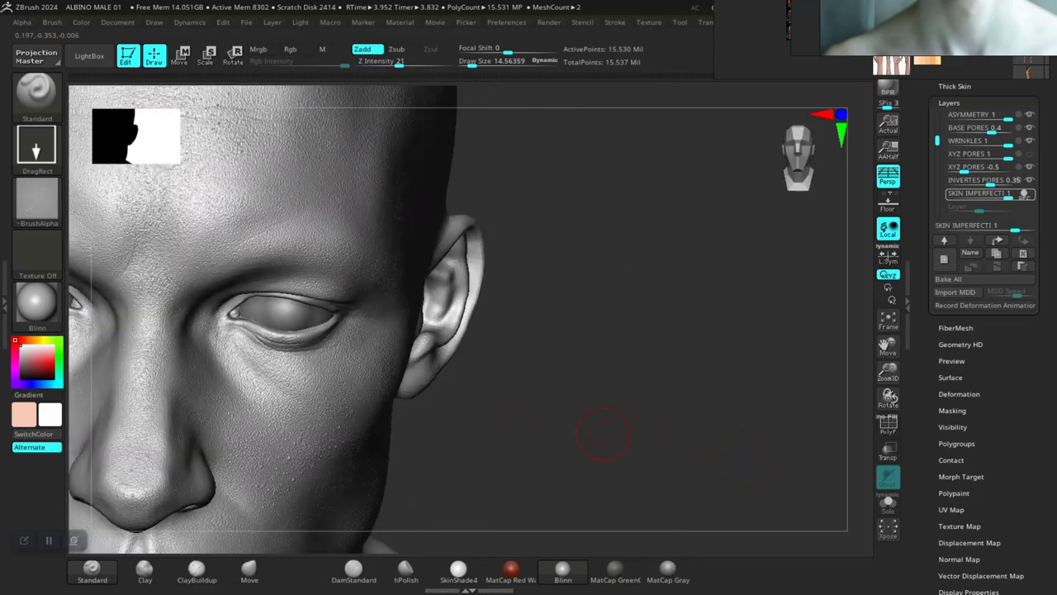
{"action": "left_click_drag", "start_coordinate": [606, 434], "coordinate": [779, 533], "text": "alt"}
{"action": "mouse_move", "coordinate": [728, 460]}
{"action": "left_mouse_down"}
{"action": "mouse_move", "coordinate": [687, 486]}
{"action": "mouse_move", "coordinate": [674, 547]}
{"action": "left_mouse_up"}
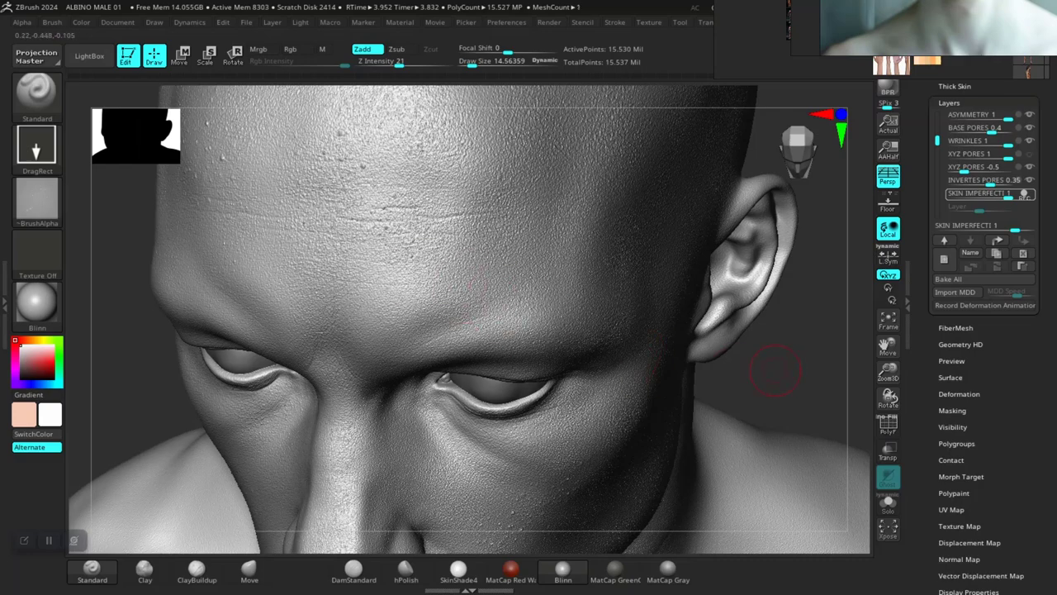
{"action": "left_click_drag", "start_coordinate": [740, 371], "coordinate": [781, 377]}
{"action": "left_click_drag", "start_coordinate": [712, 374], "coordinate": [748, 308]}
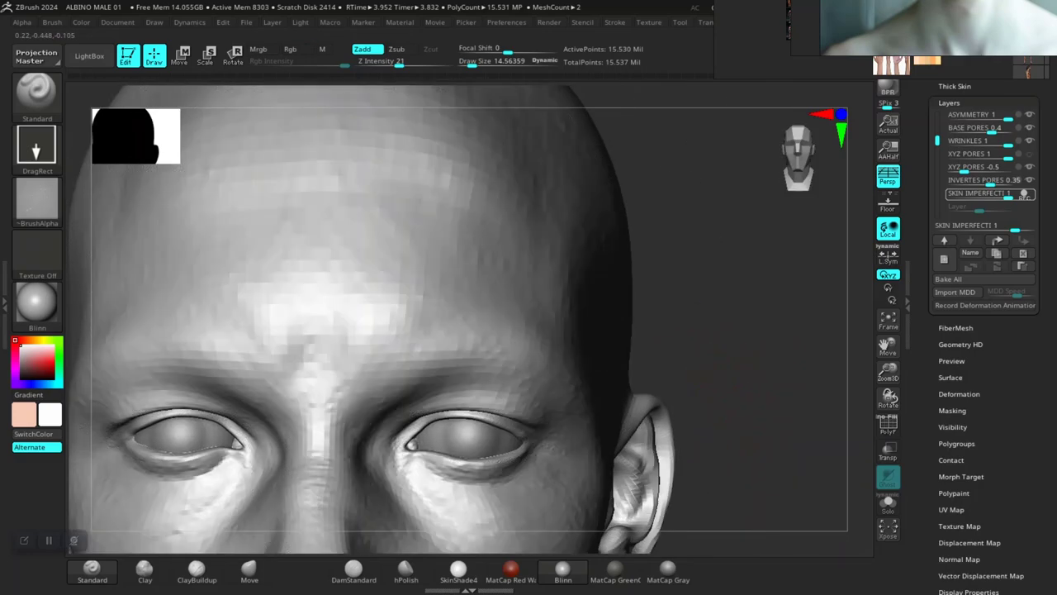
{"action": "left_click_drag", "start_coordinate": [720, 537], "coordinate": [757, 391], "text": "alt"}
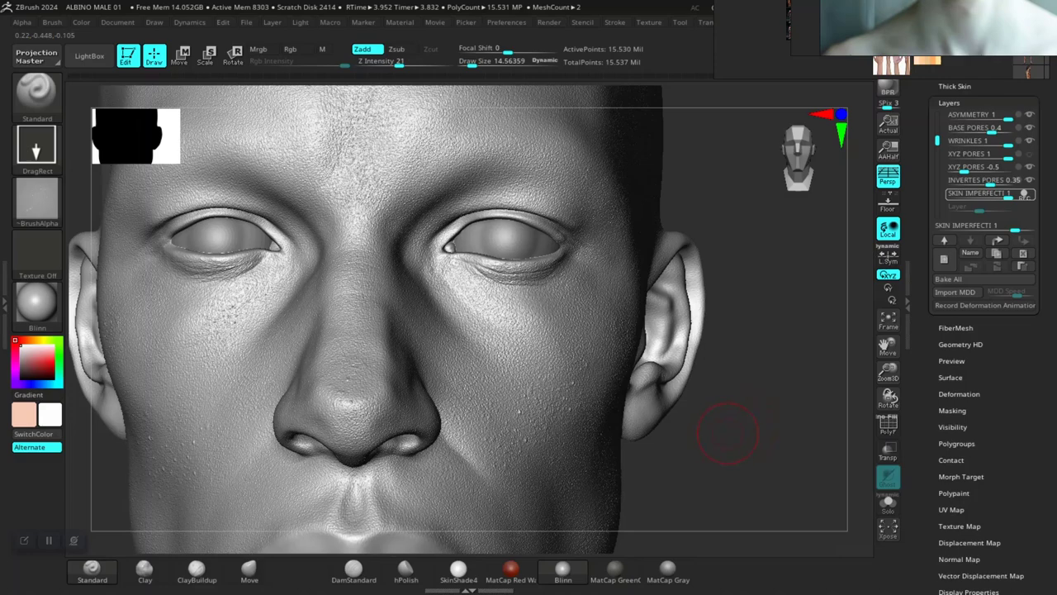
{"action": "right_click_drag", "start_coordinate": [736, 457], "coordinate": [743, 413]}
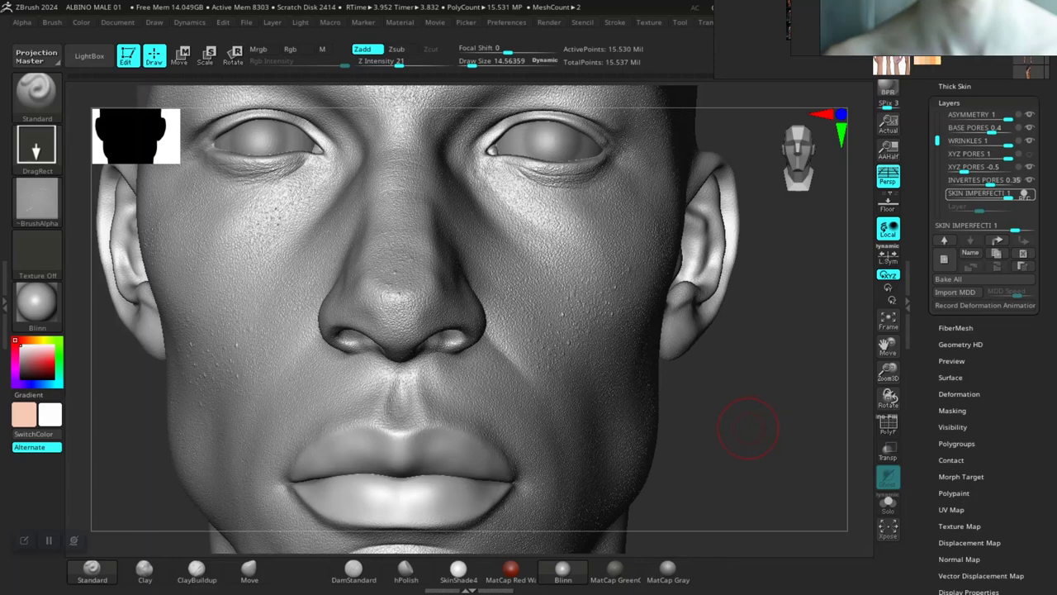
{"action": "mouse_move", "coordinate": [730, 436]}
{"action": "left_mouse_down", "text": "alt"}
{"action": "mouse_move", "coordinate": [774, 455]}
{"action": "mouse_move", "coordinate": [750, 443]}
{"action": "left_mouse_up", "text": "alt"}
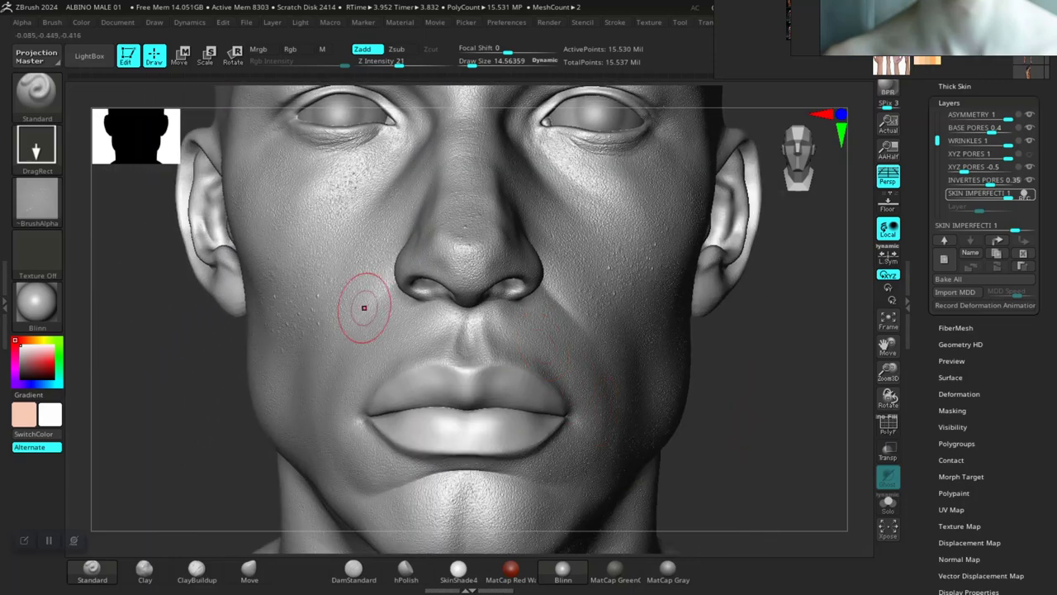